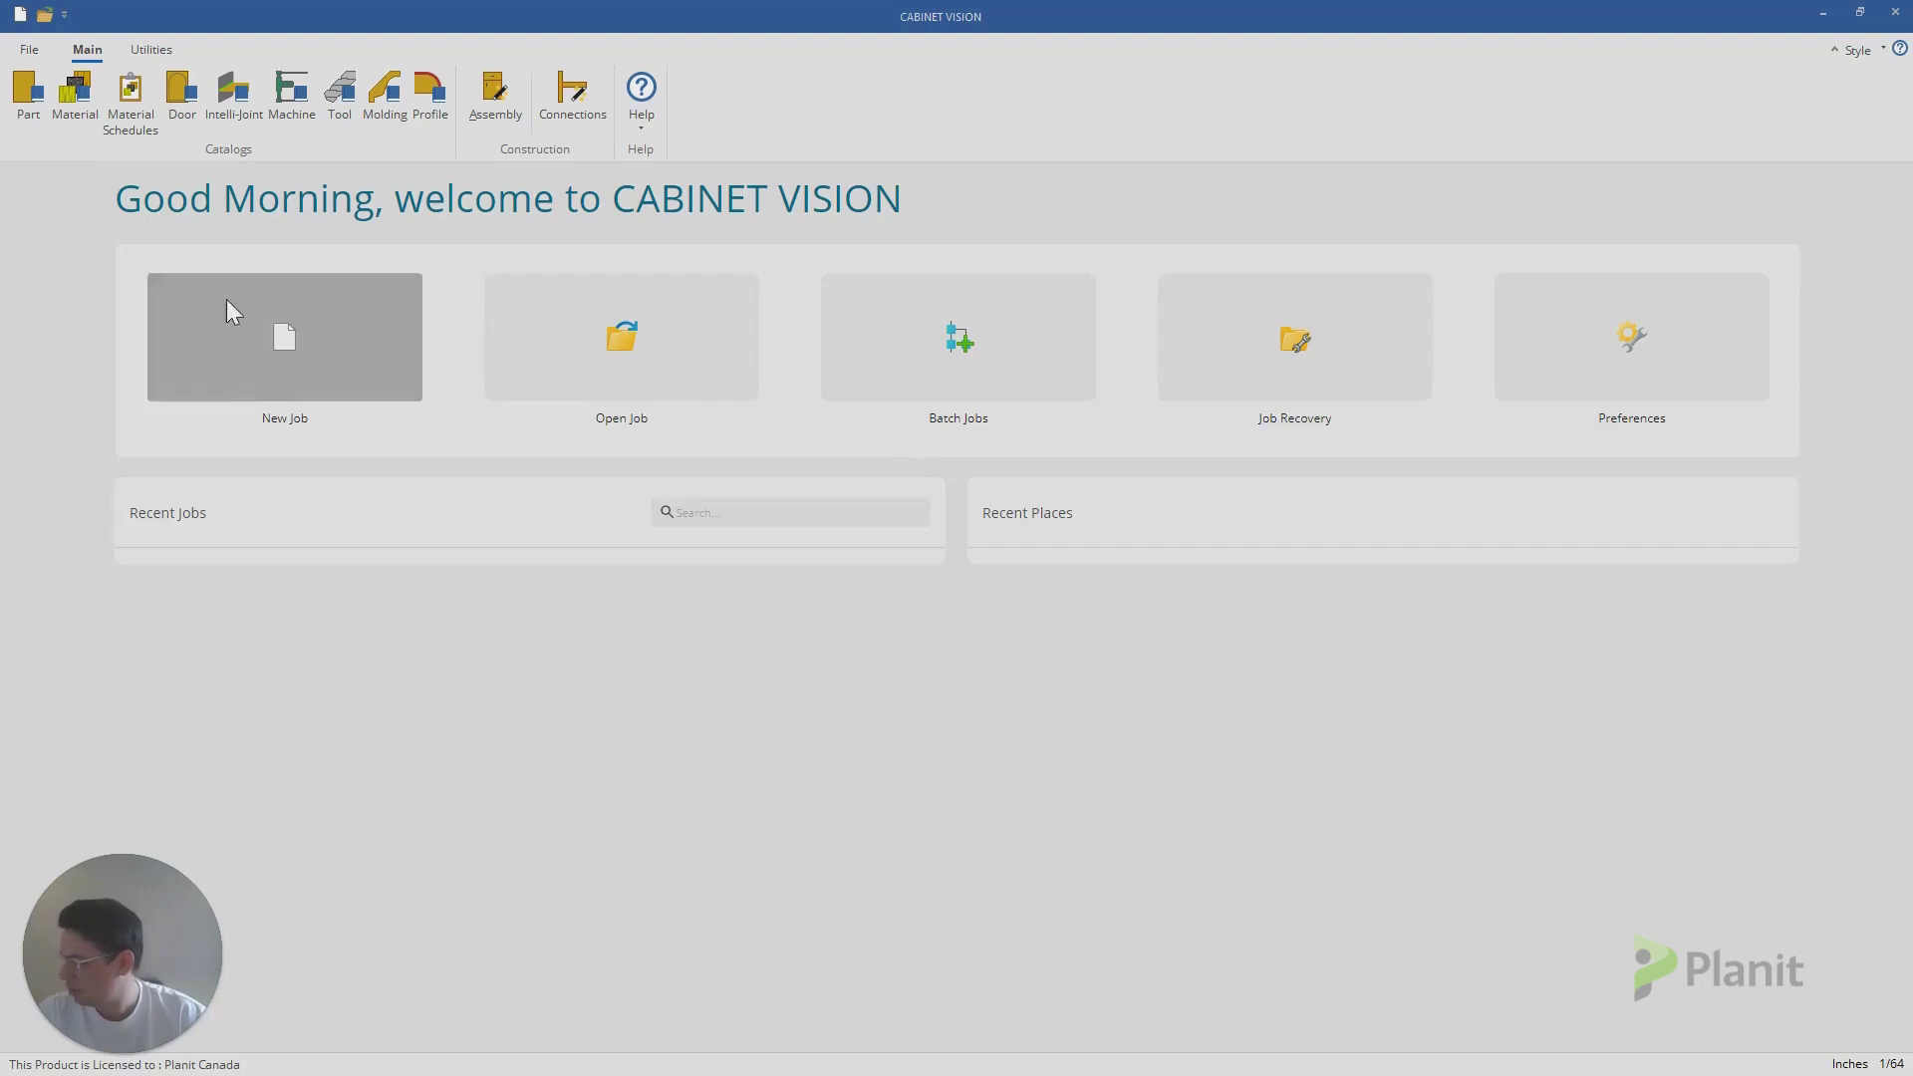
# - Open the Material catalog and display the materials in the Pull folder
pyautogui.click(80, 116)
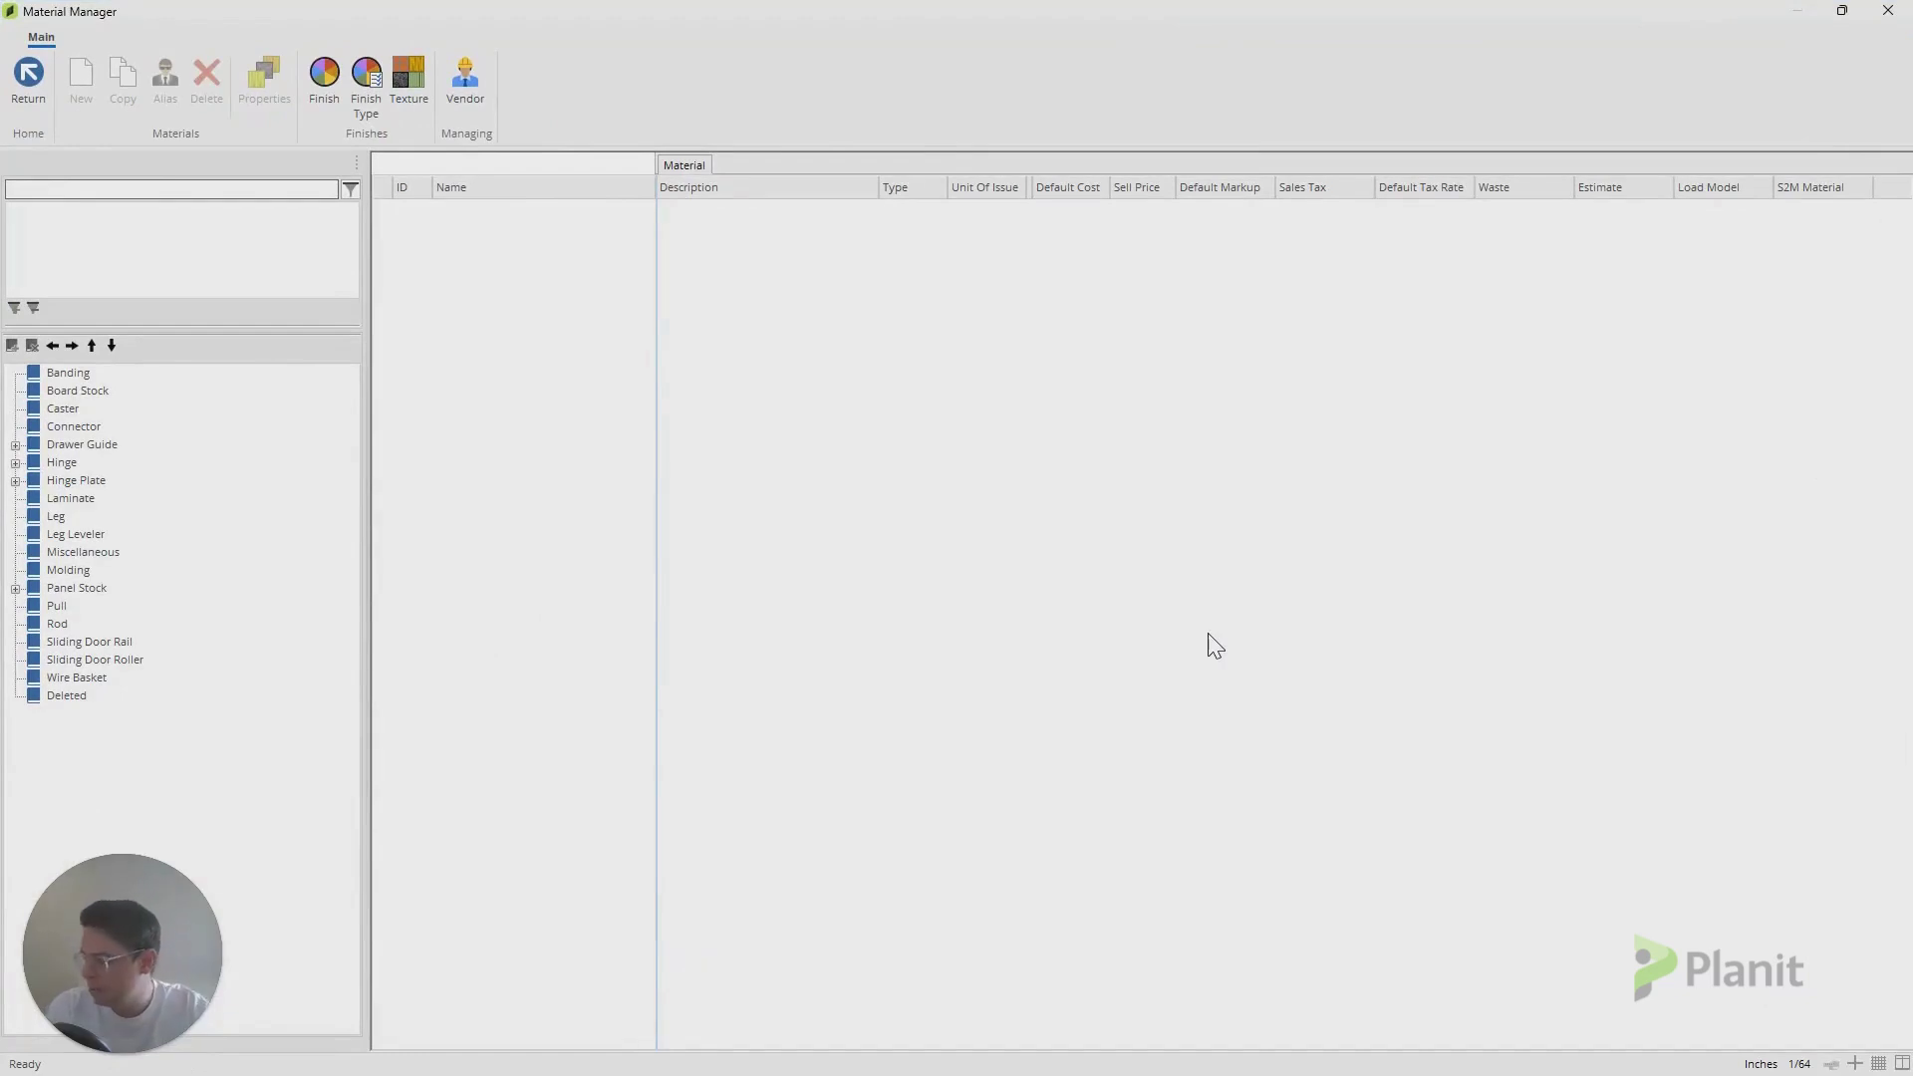
pyautogui.click(38, 603)
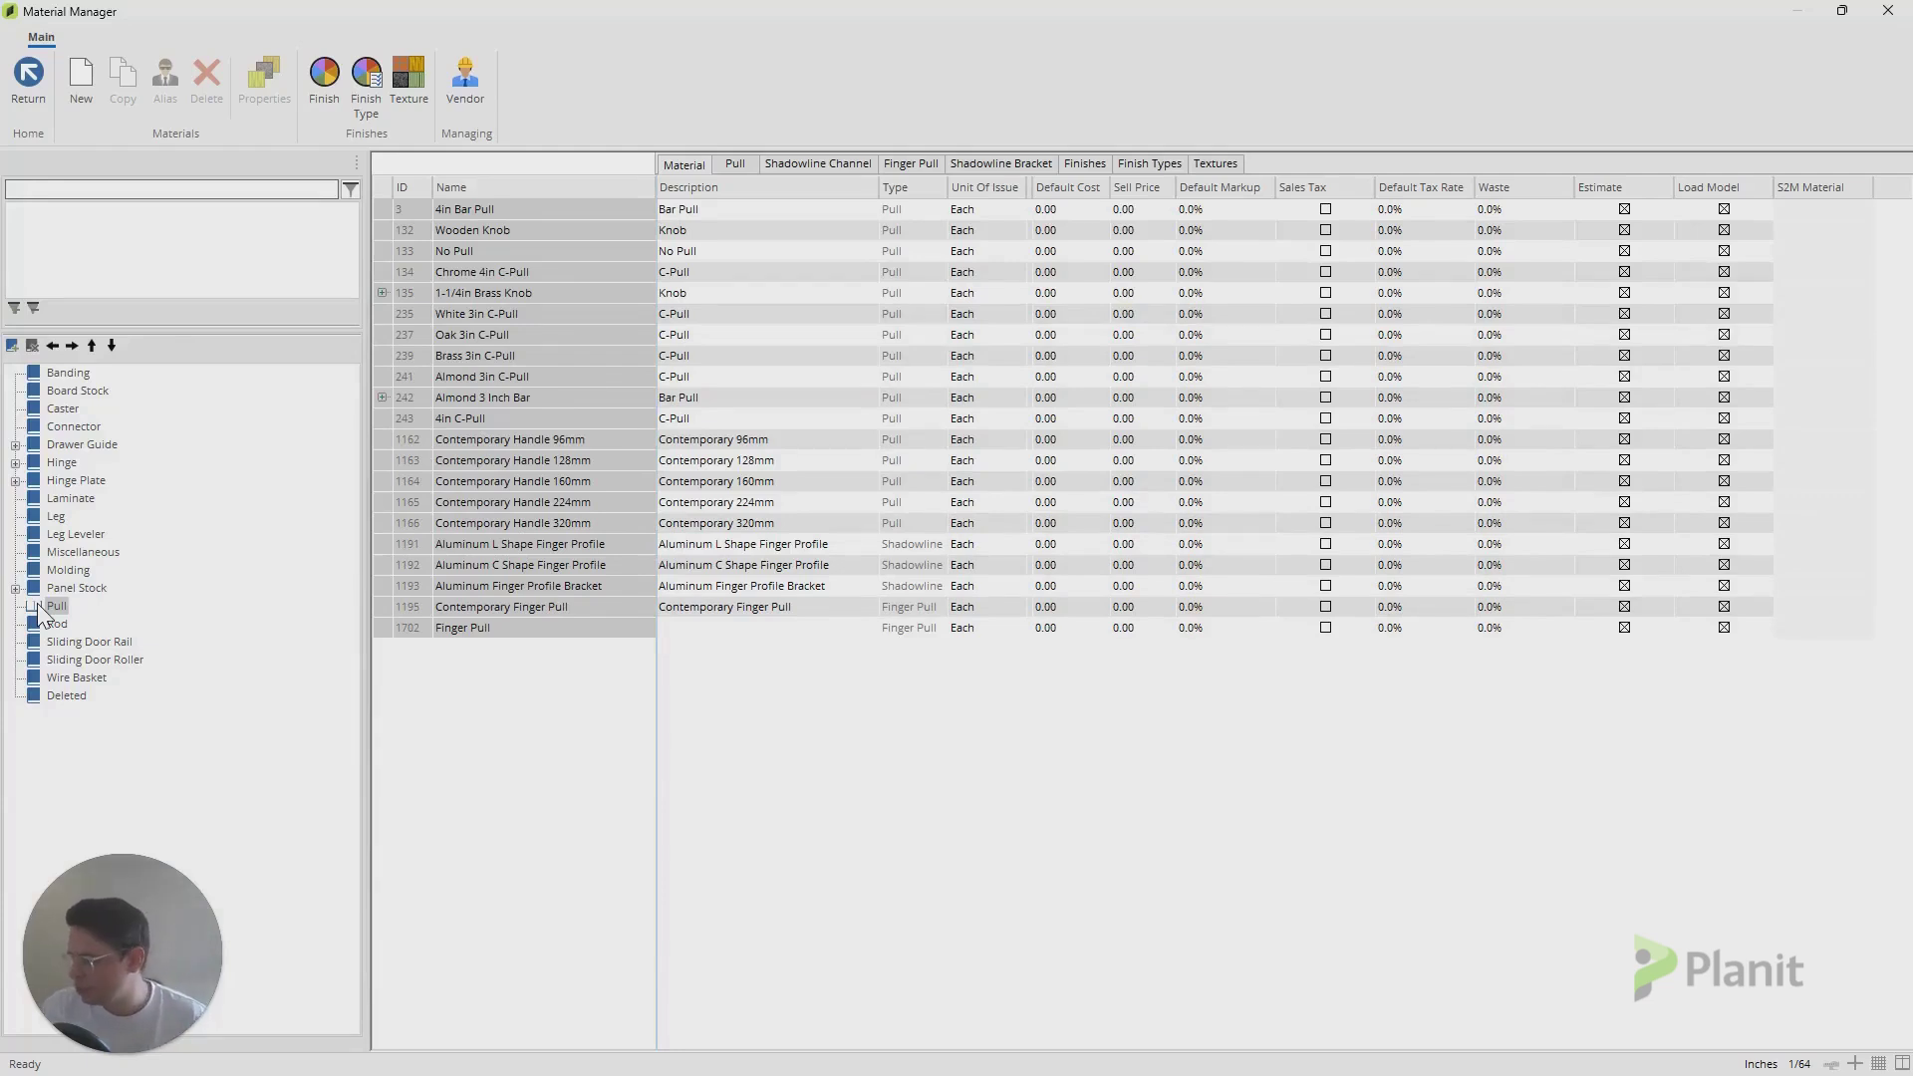
# - Create a subfolder named Pull2 inside the Pull folder
pyautogui.click(12, 345)
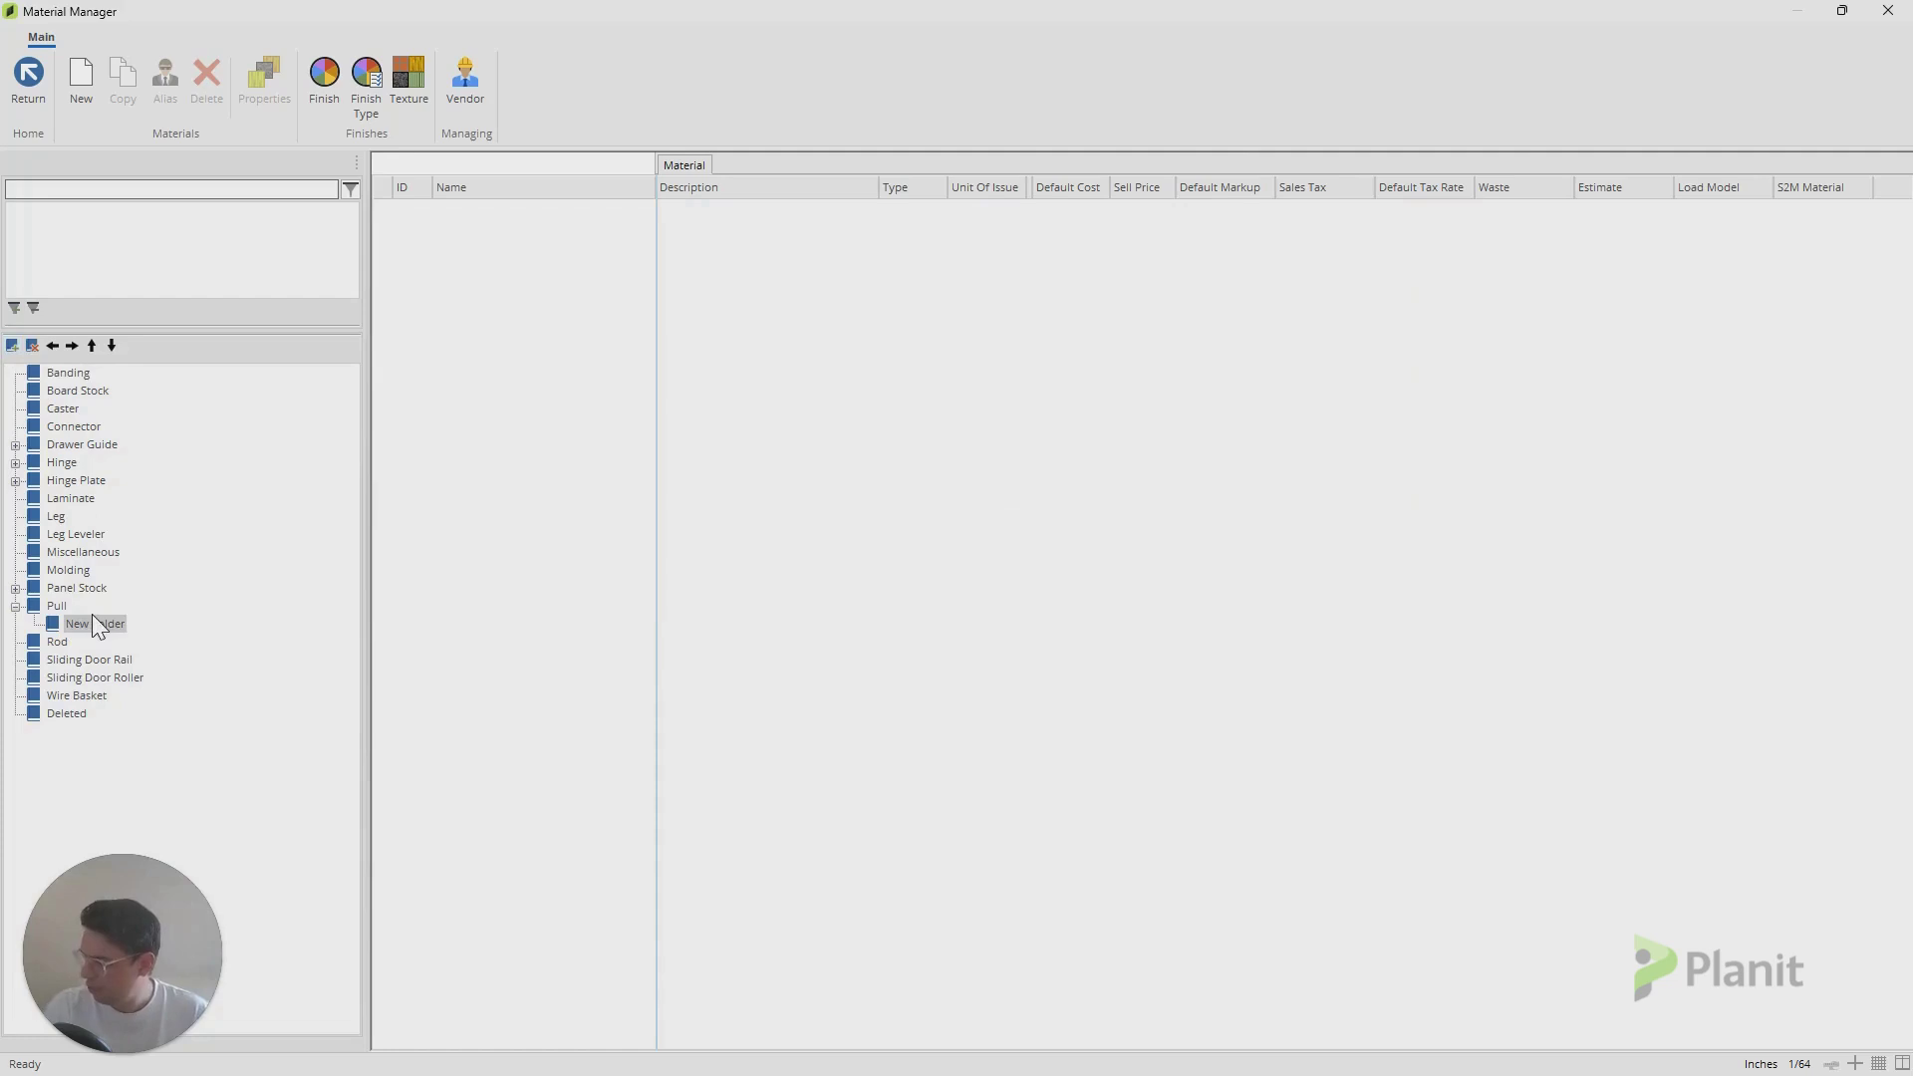
pyautogui.write('Pull2')
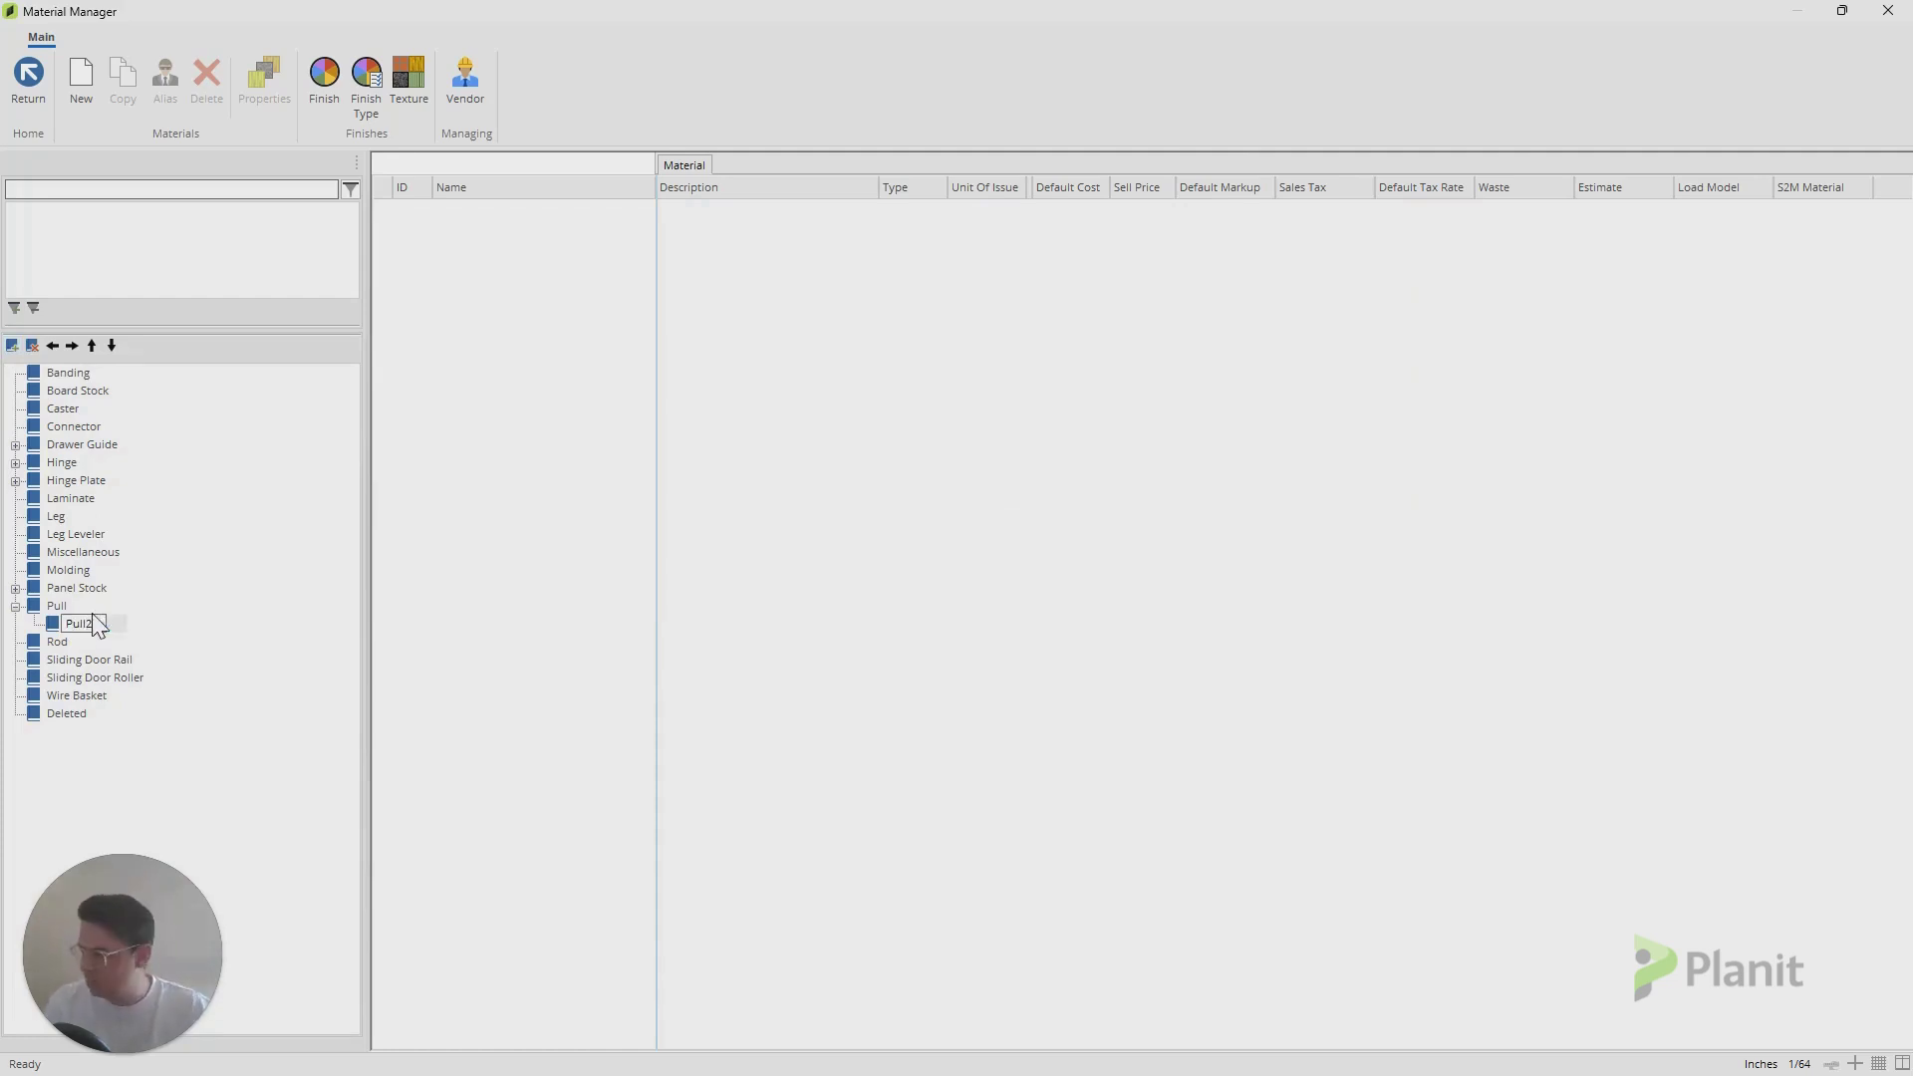
pyautogui.press('Return')
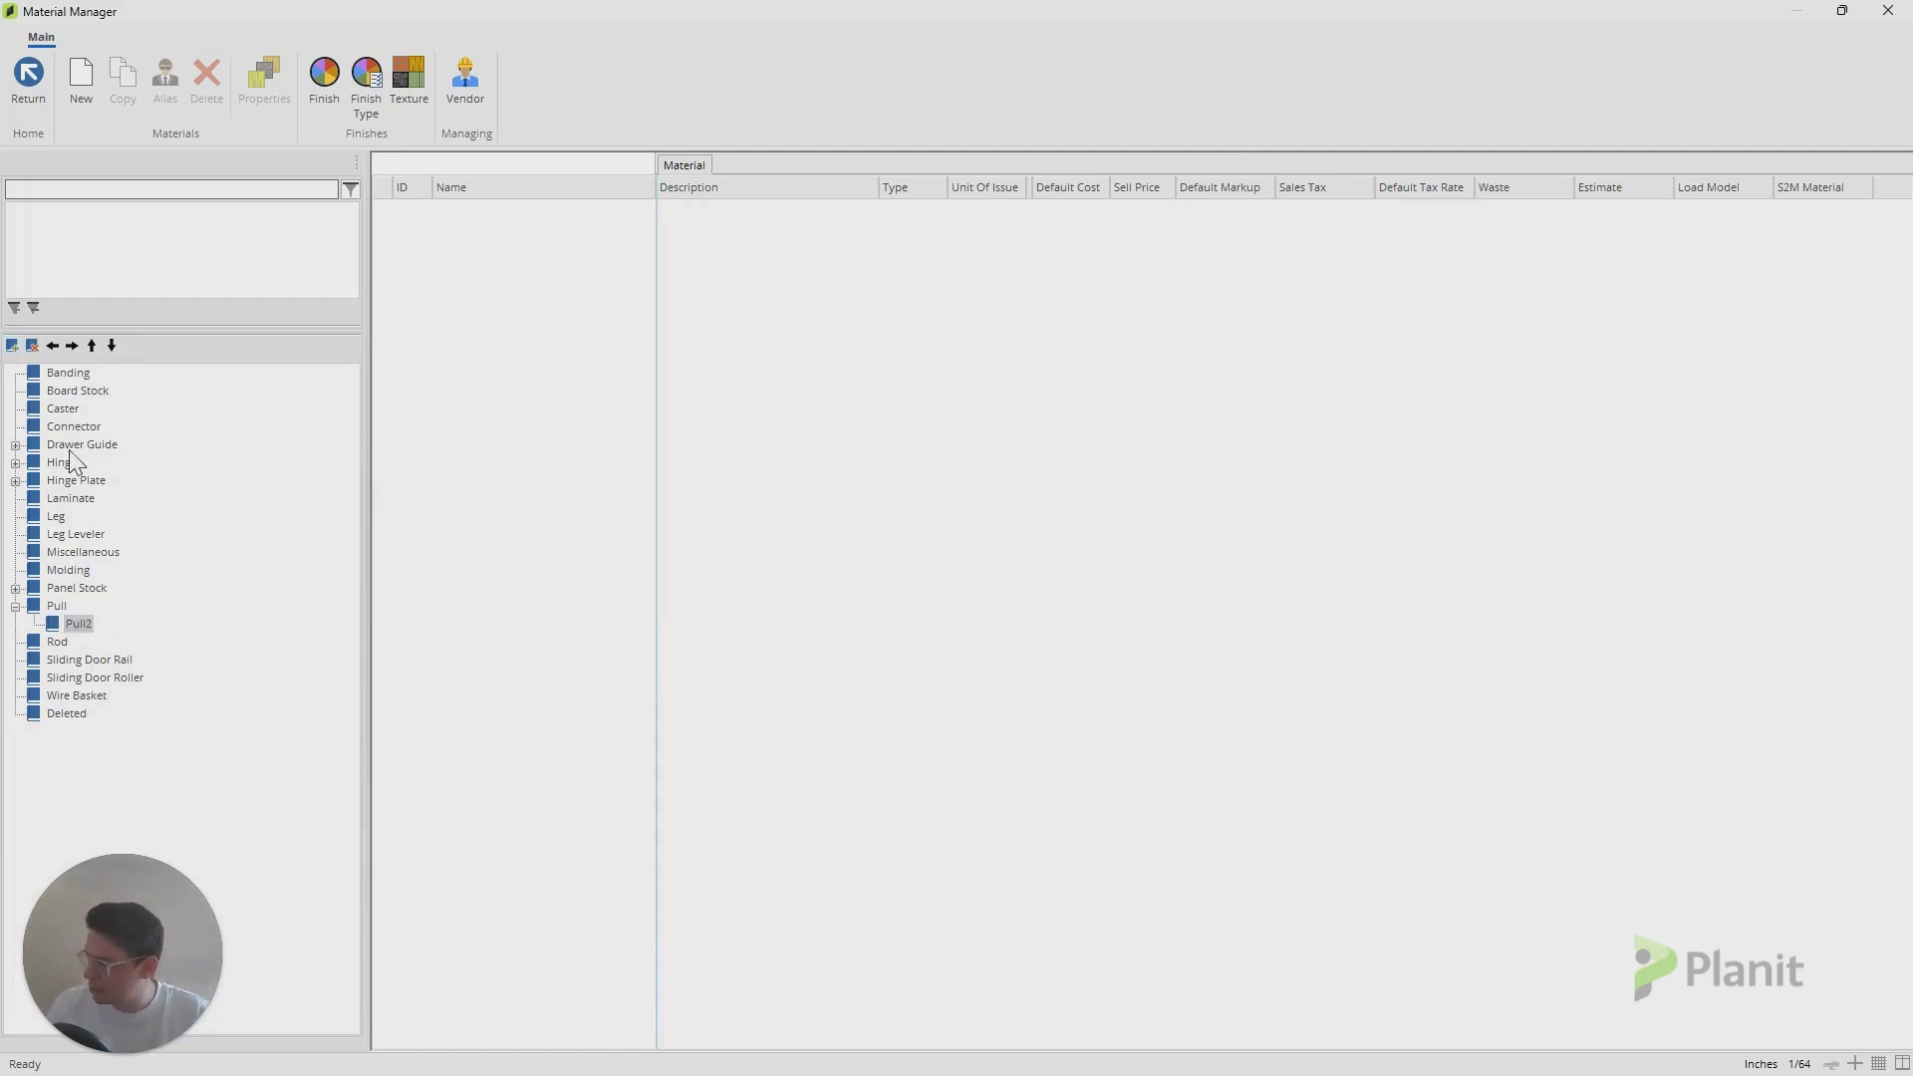
# - Move the Pull2 folder out to the top level and nest it back under Pull
pyautogui.click(55, 348)
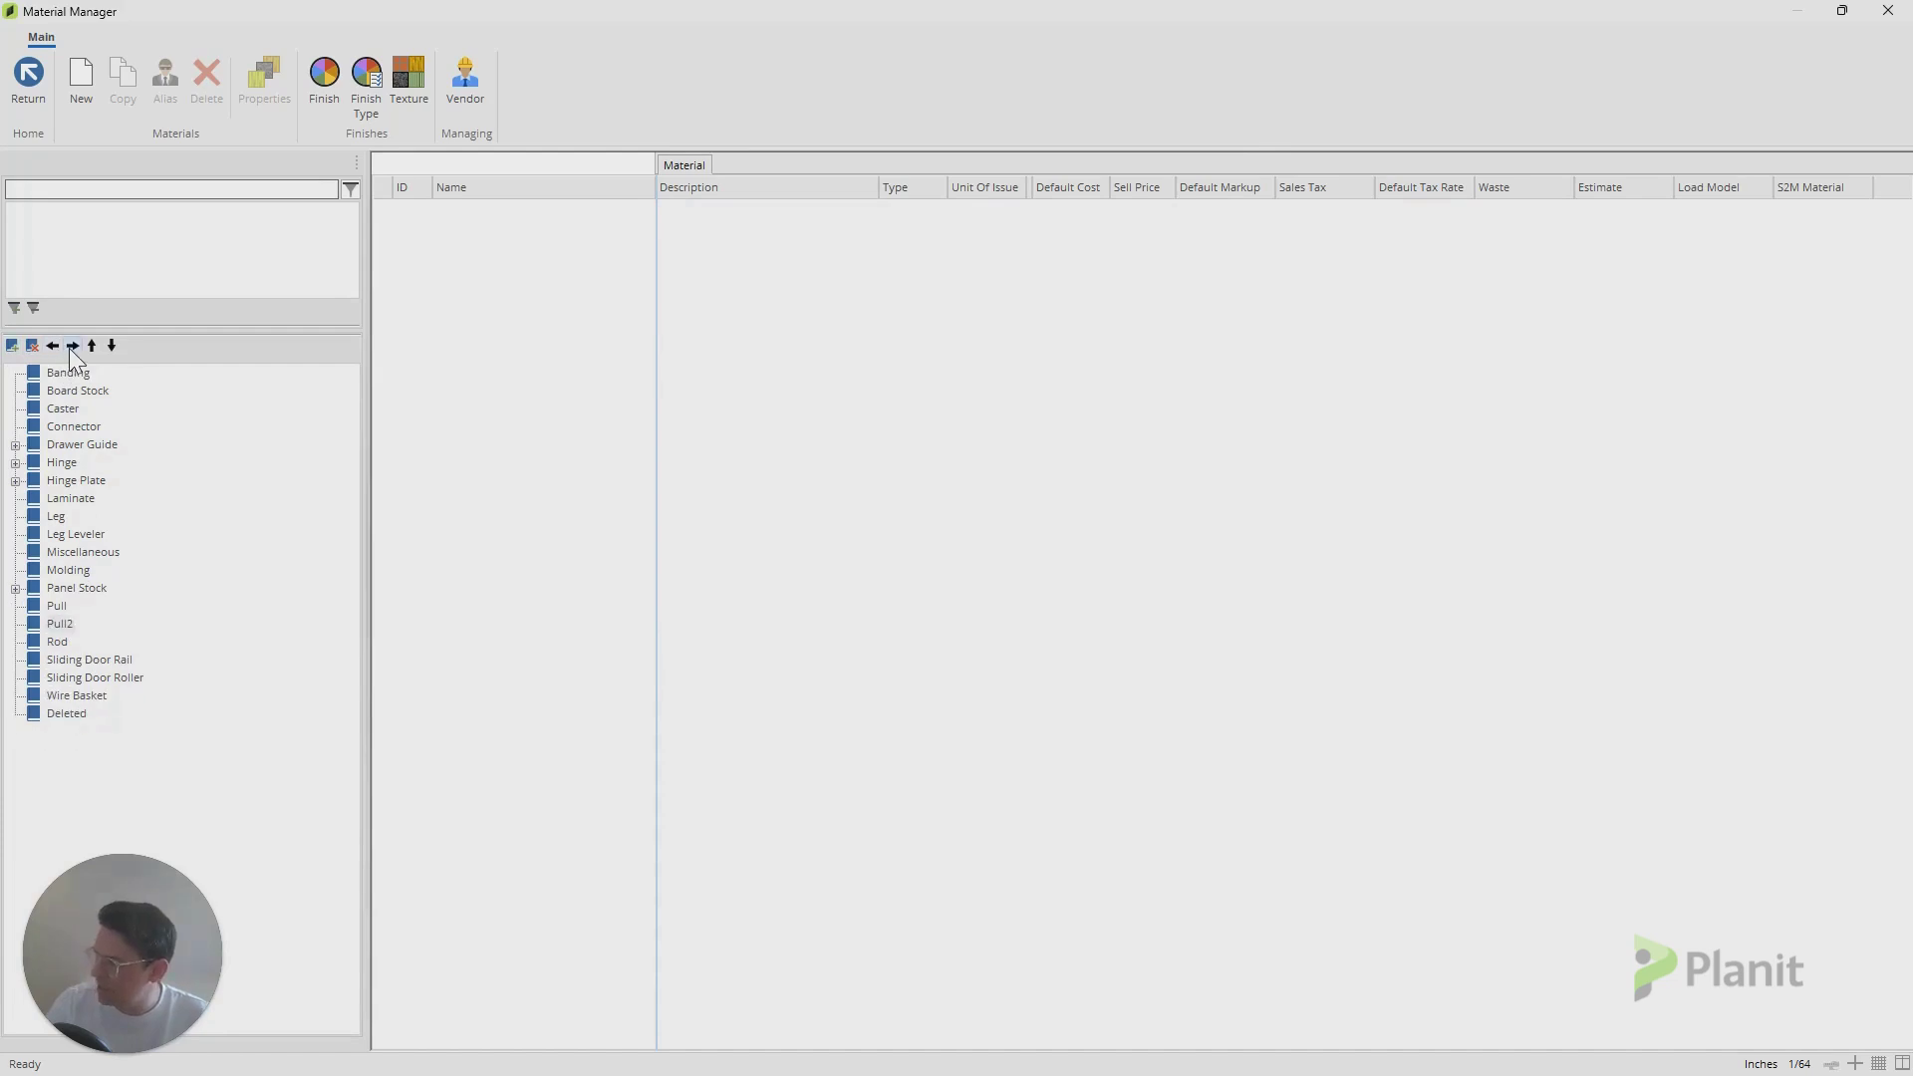
pyautogui.click(68, 347)
pyautogui.click(54, 346)
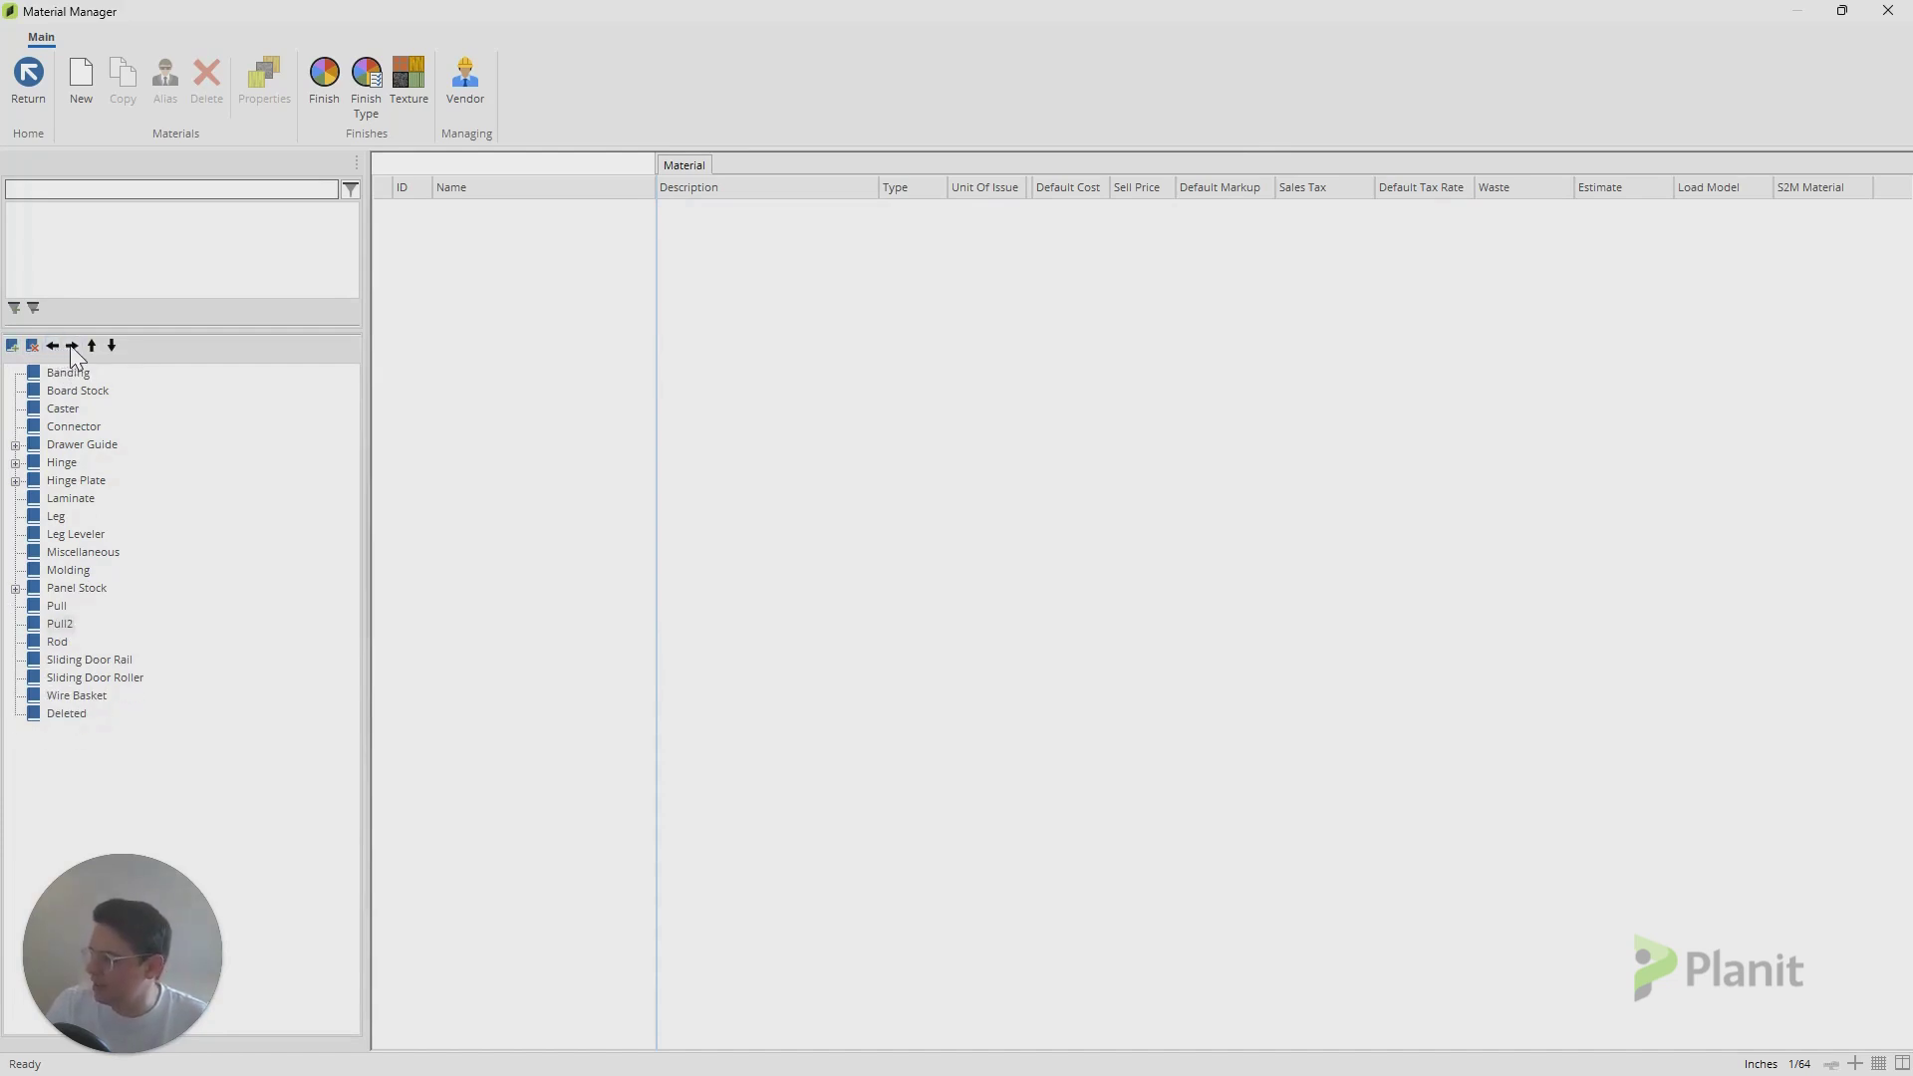
pyautogui.click(72, 347)
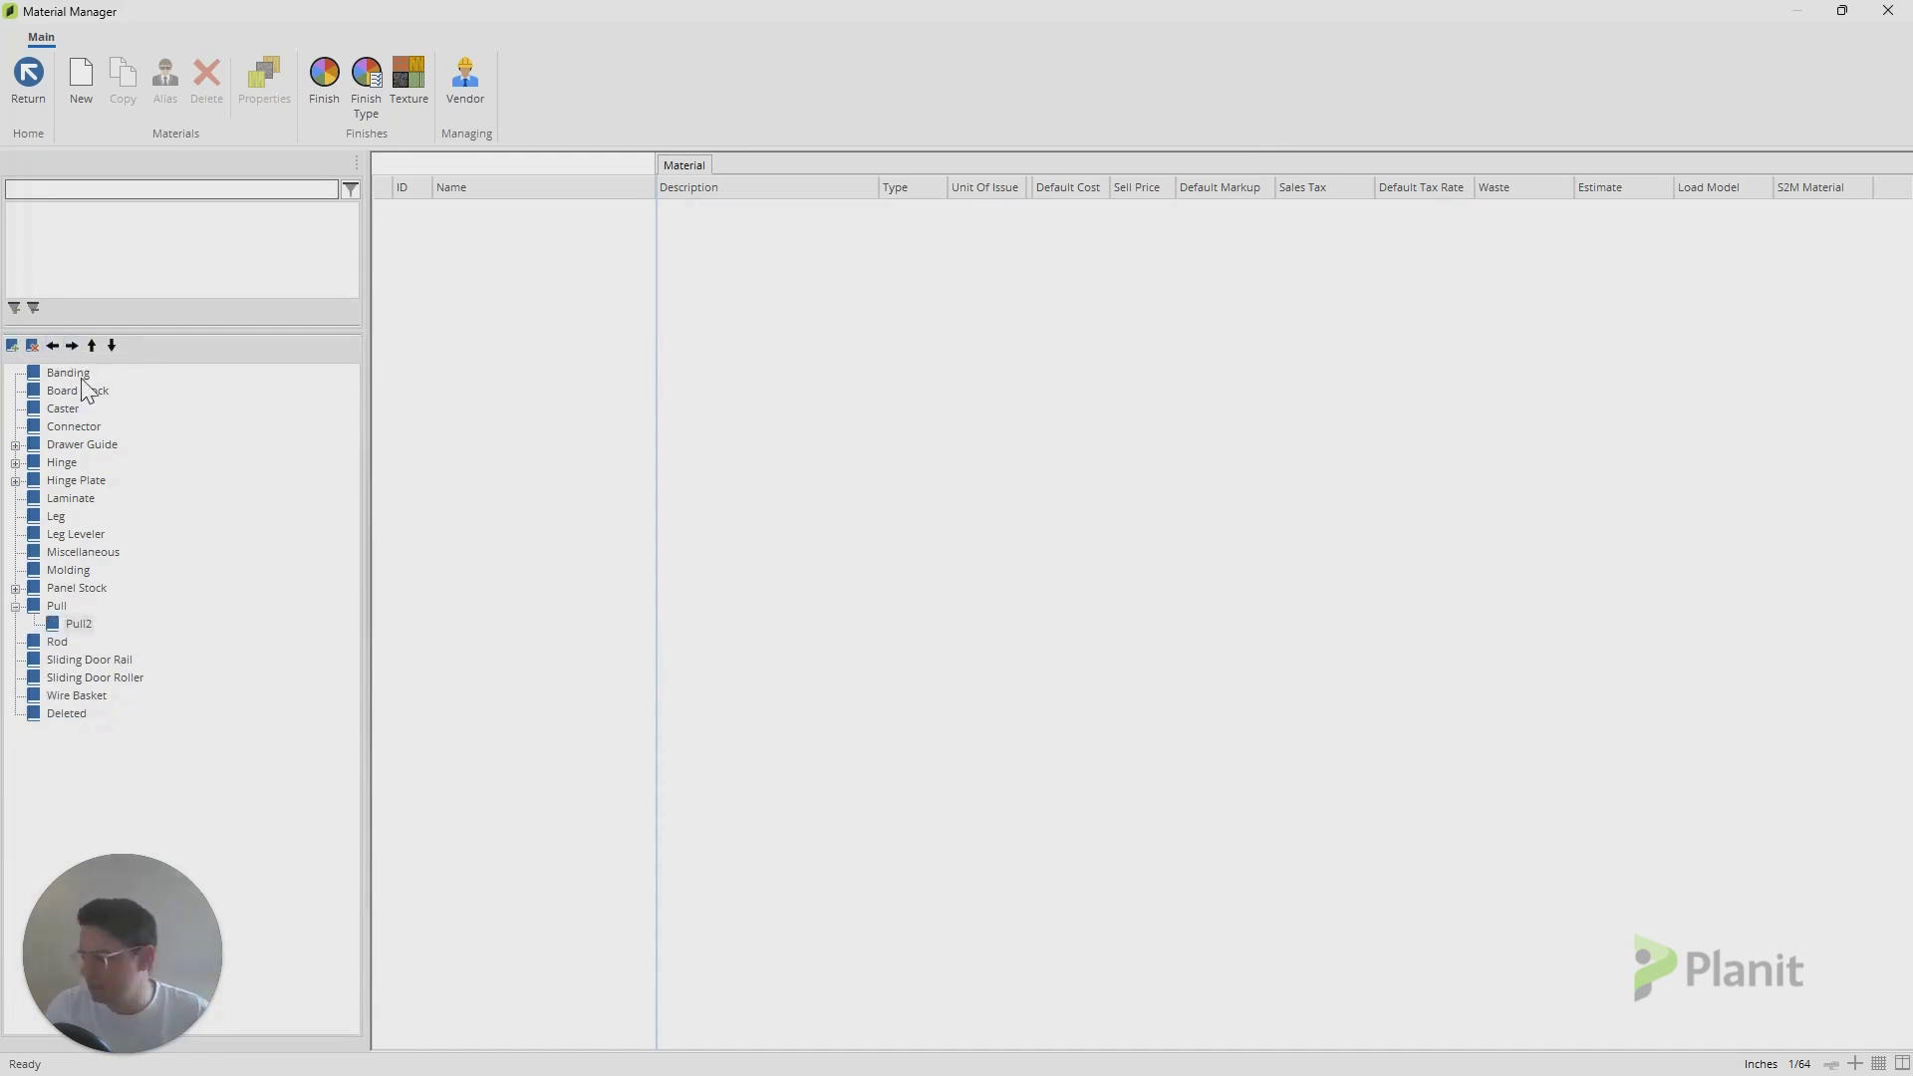
# - Delete the Pull2 subfolder
pyautogui.click(76, 624)
pyautogui.click(34, 346)
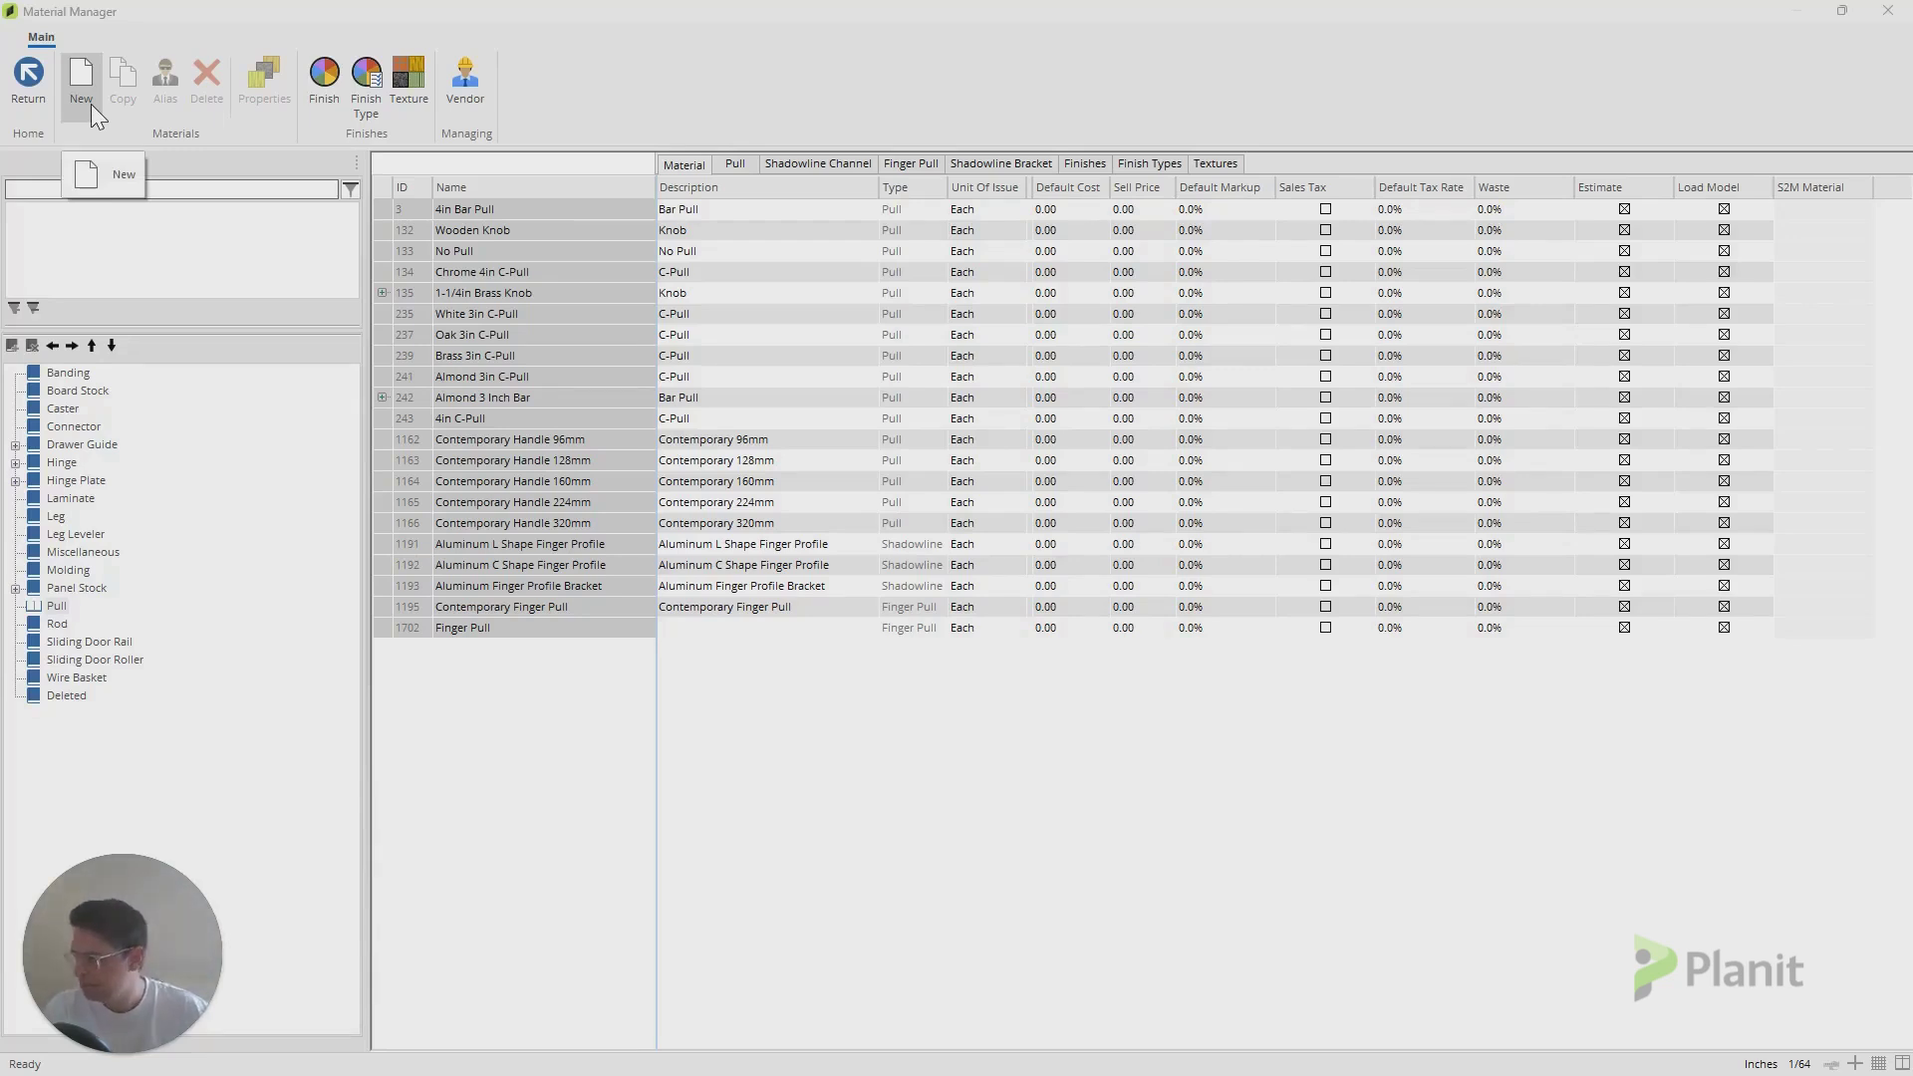
# - Start a new material of type Pull named Test Pull and continue to its properties
pyautogui.click(82, 90)
pyautogui.click(979, 429)
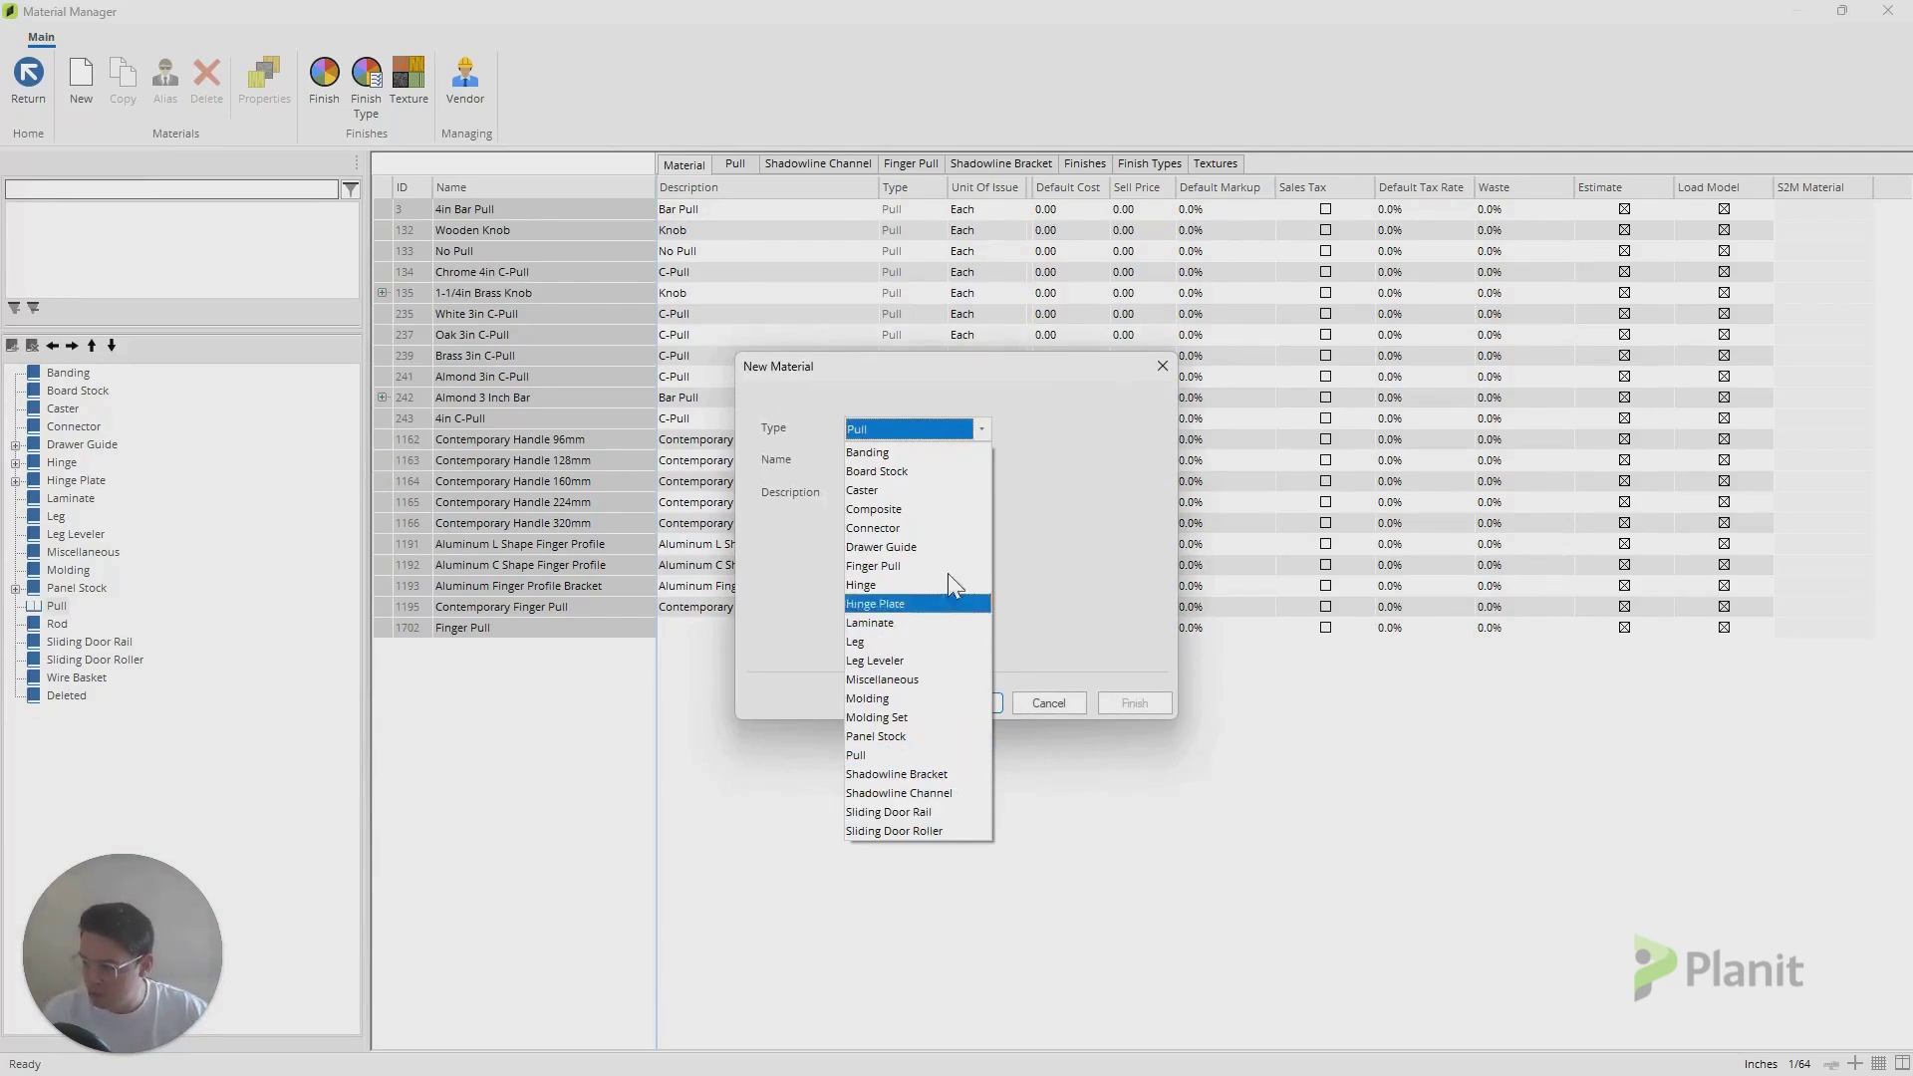
pyautogui.click(892, 758)
pyautogui.click(897, 458)
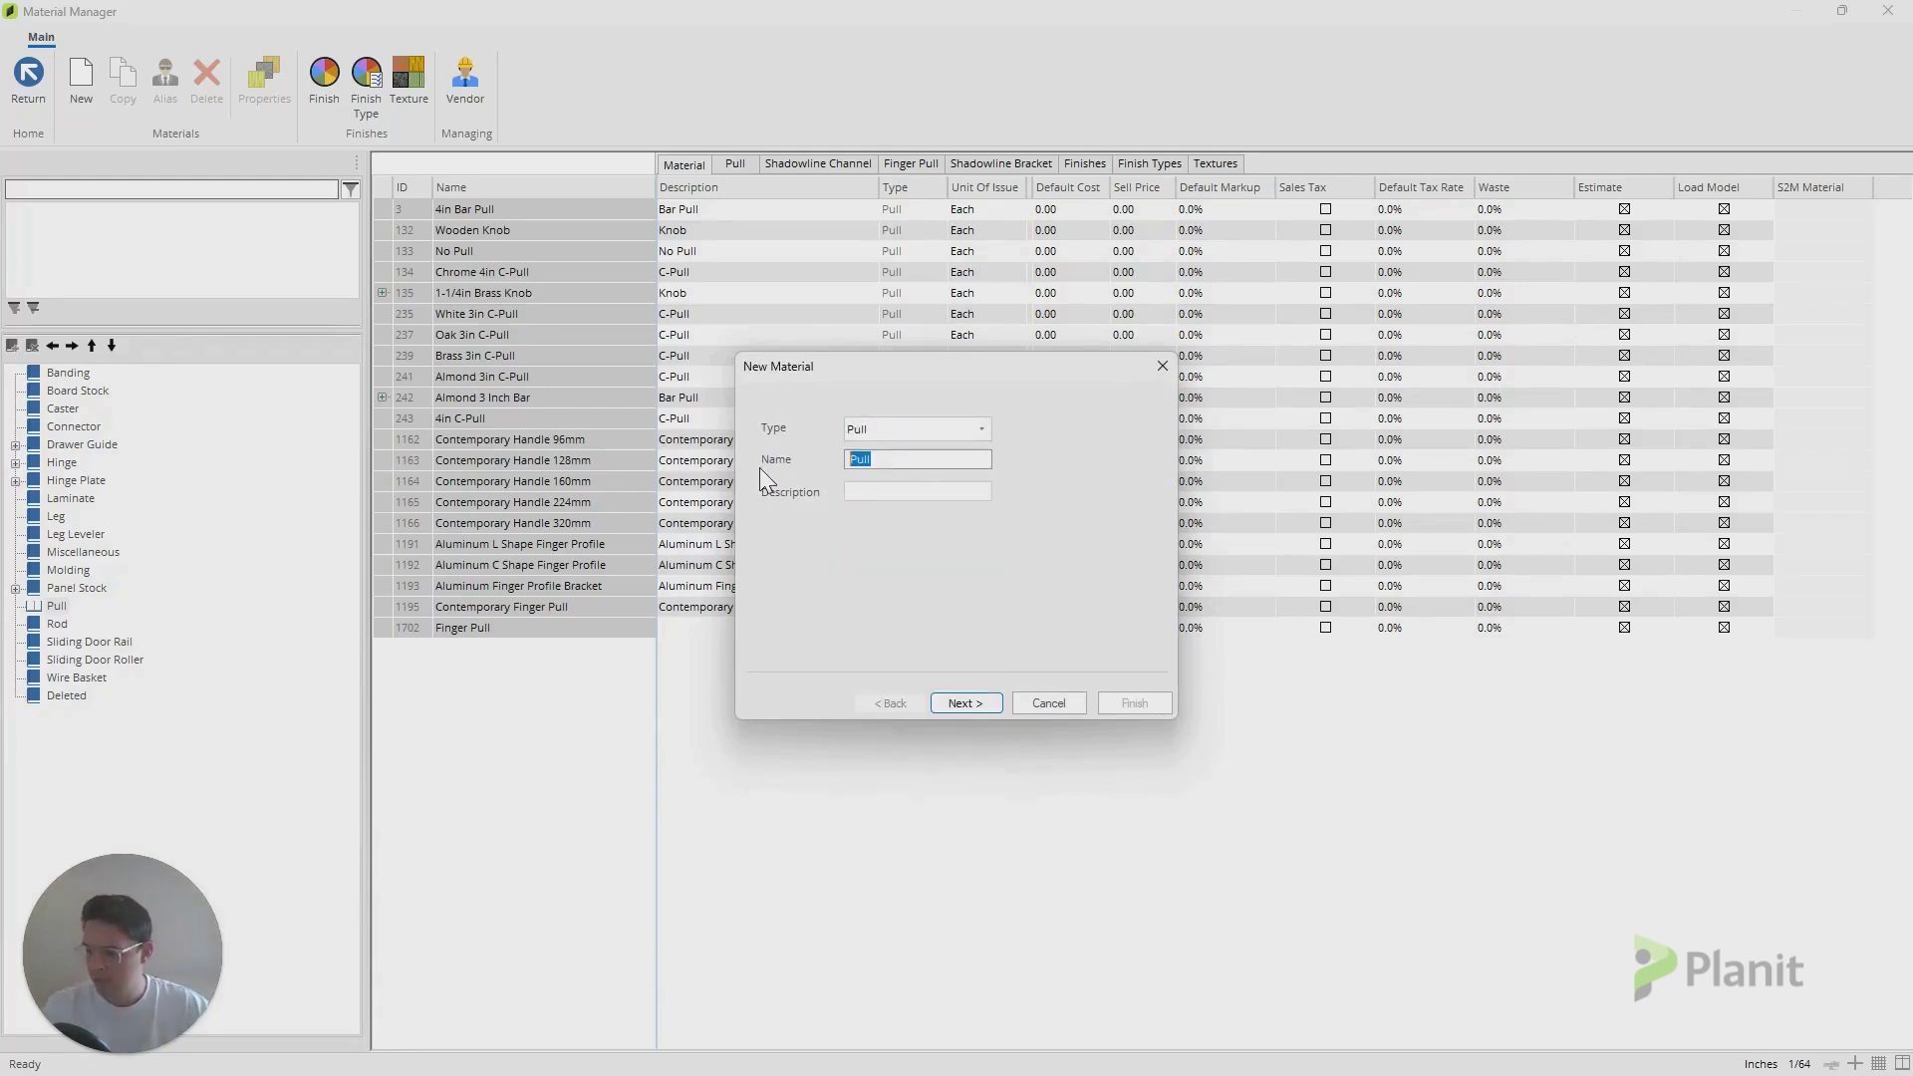
pyautogui.write('Test Pull')
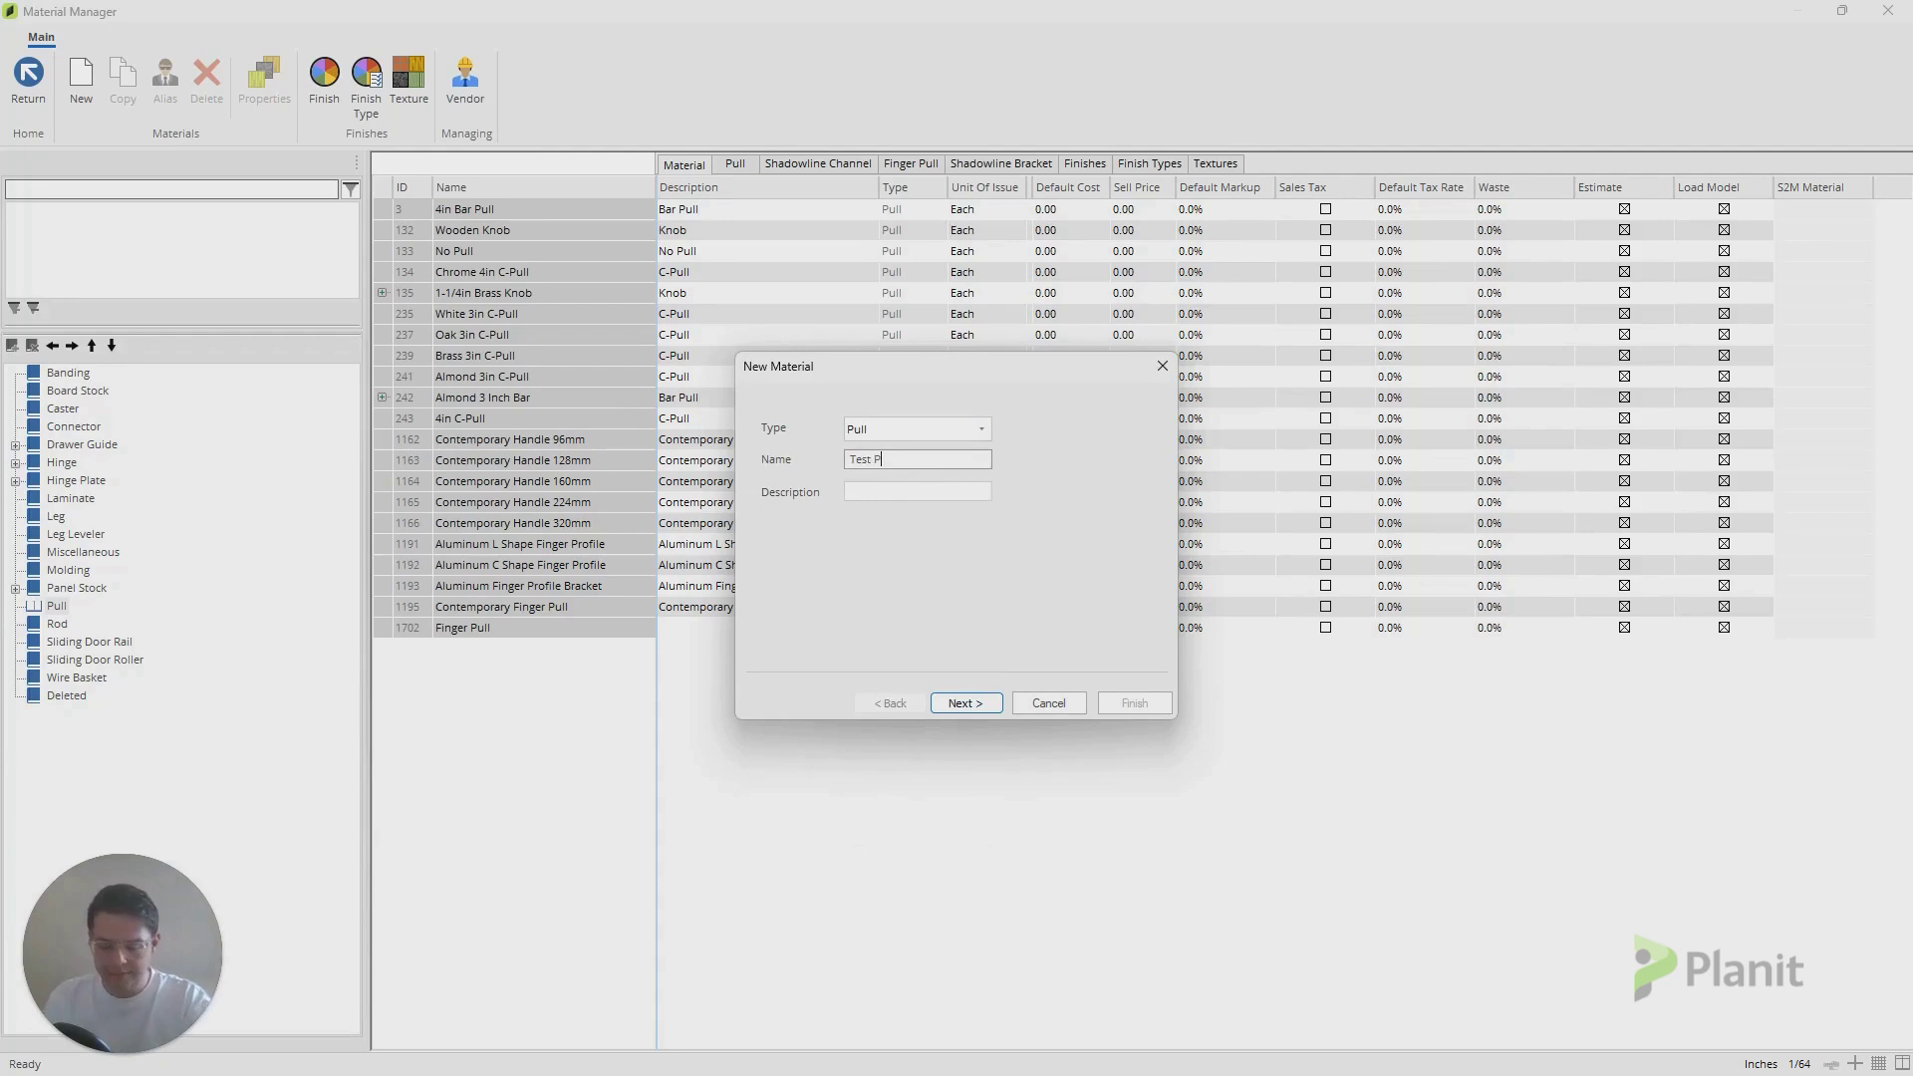
pyautogui.click(989, 709)
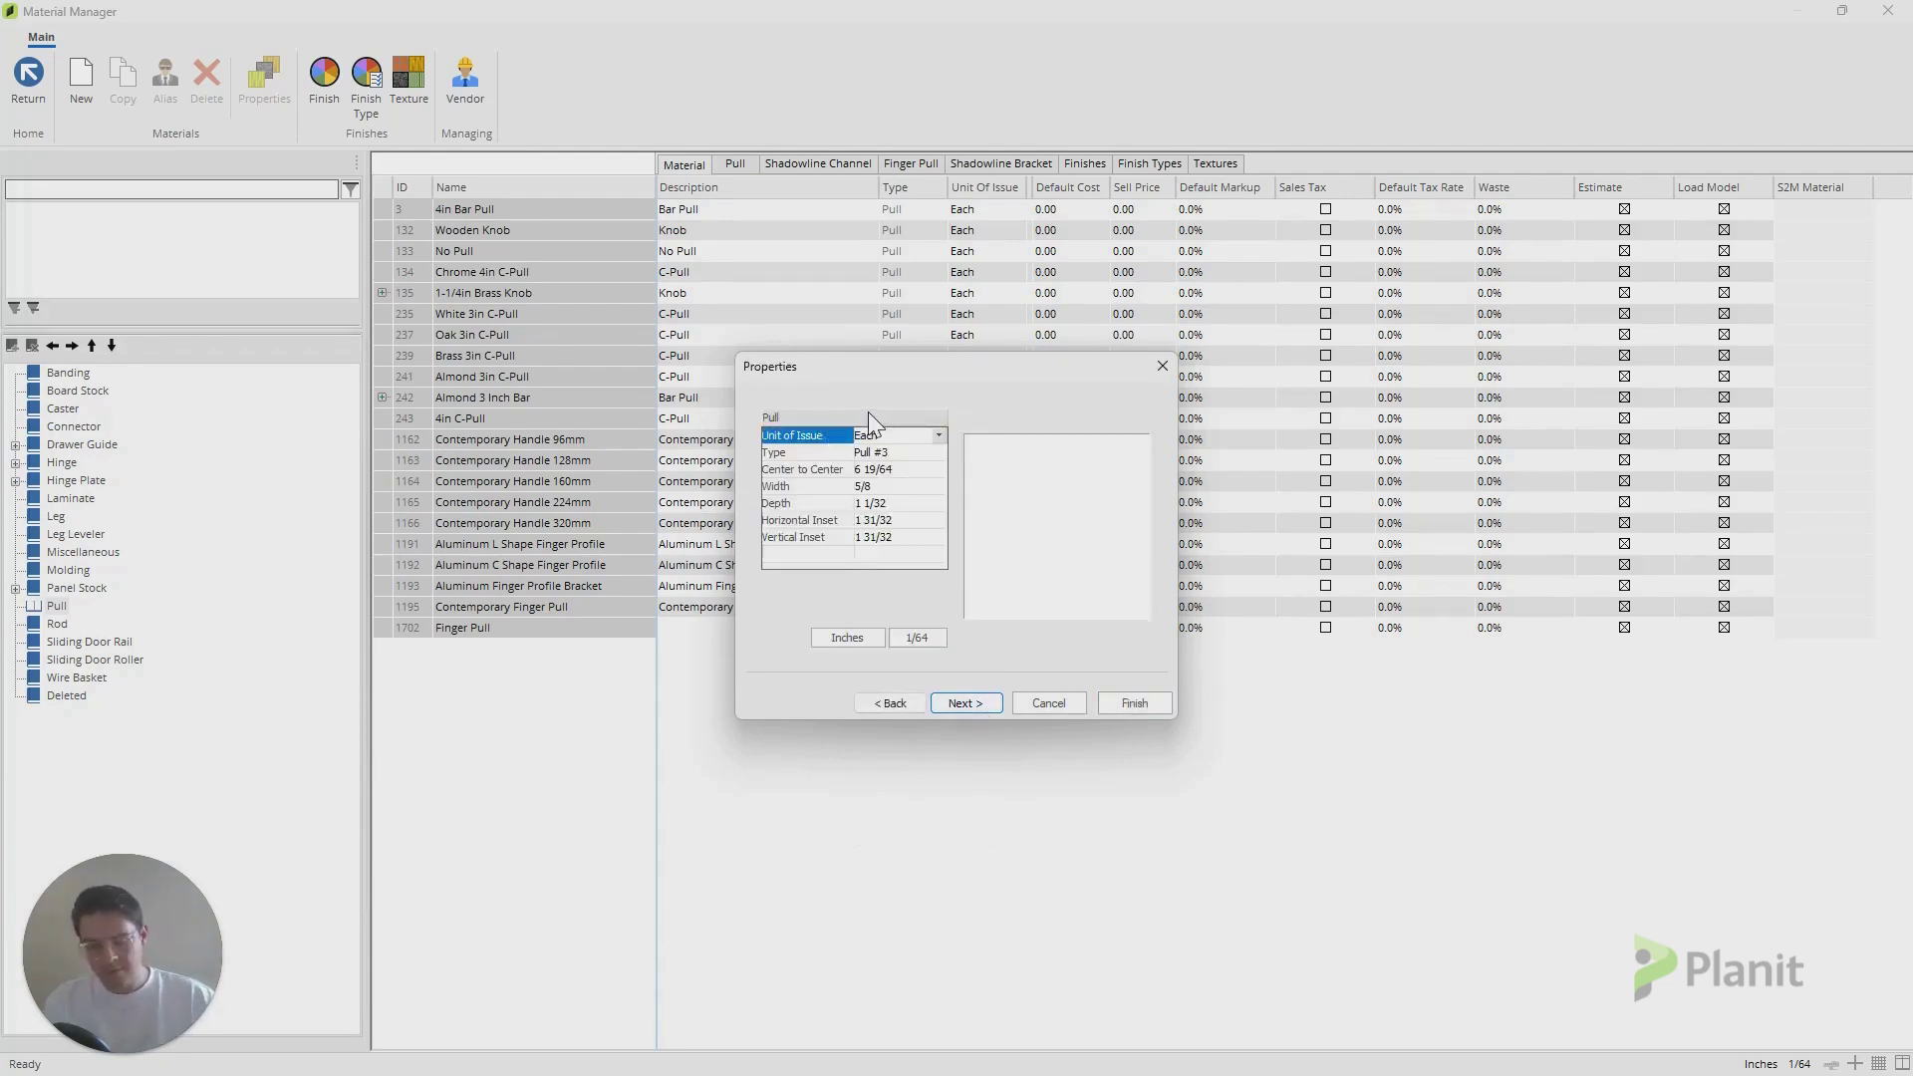
# - Keep the new pull's unit of issue as Each and set its type to Pull #1
pyautogui.click(939, 435)
pyautogui.click(862, 528)
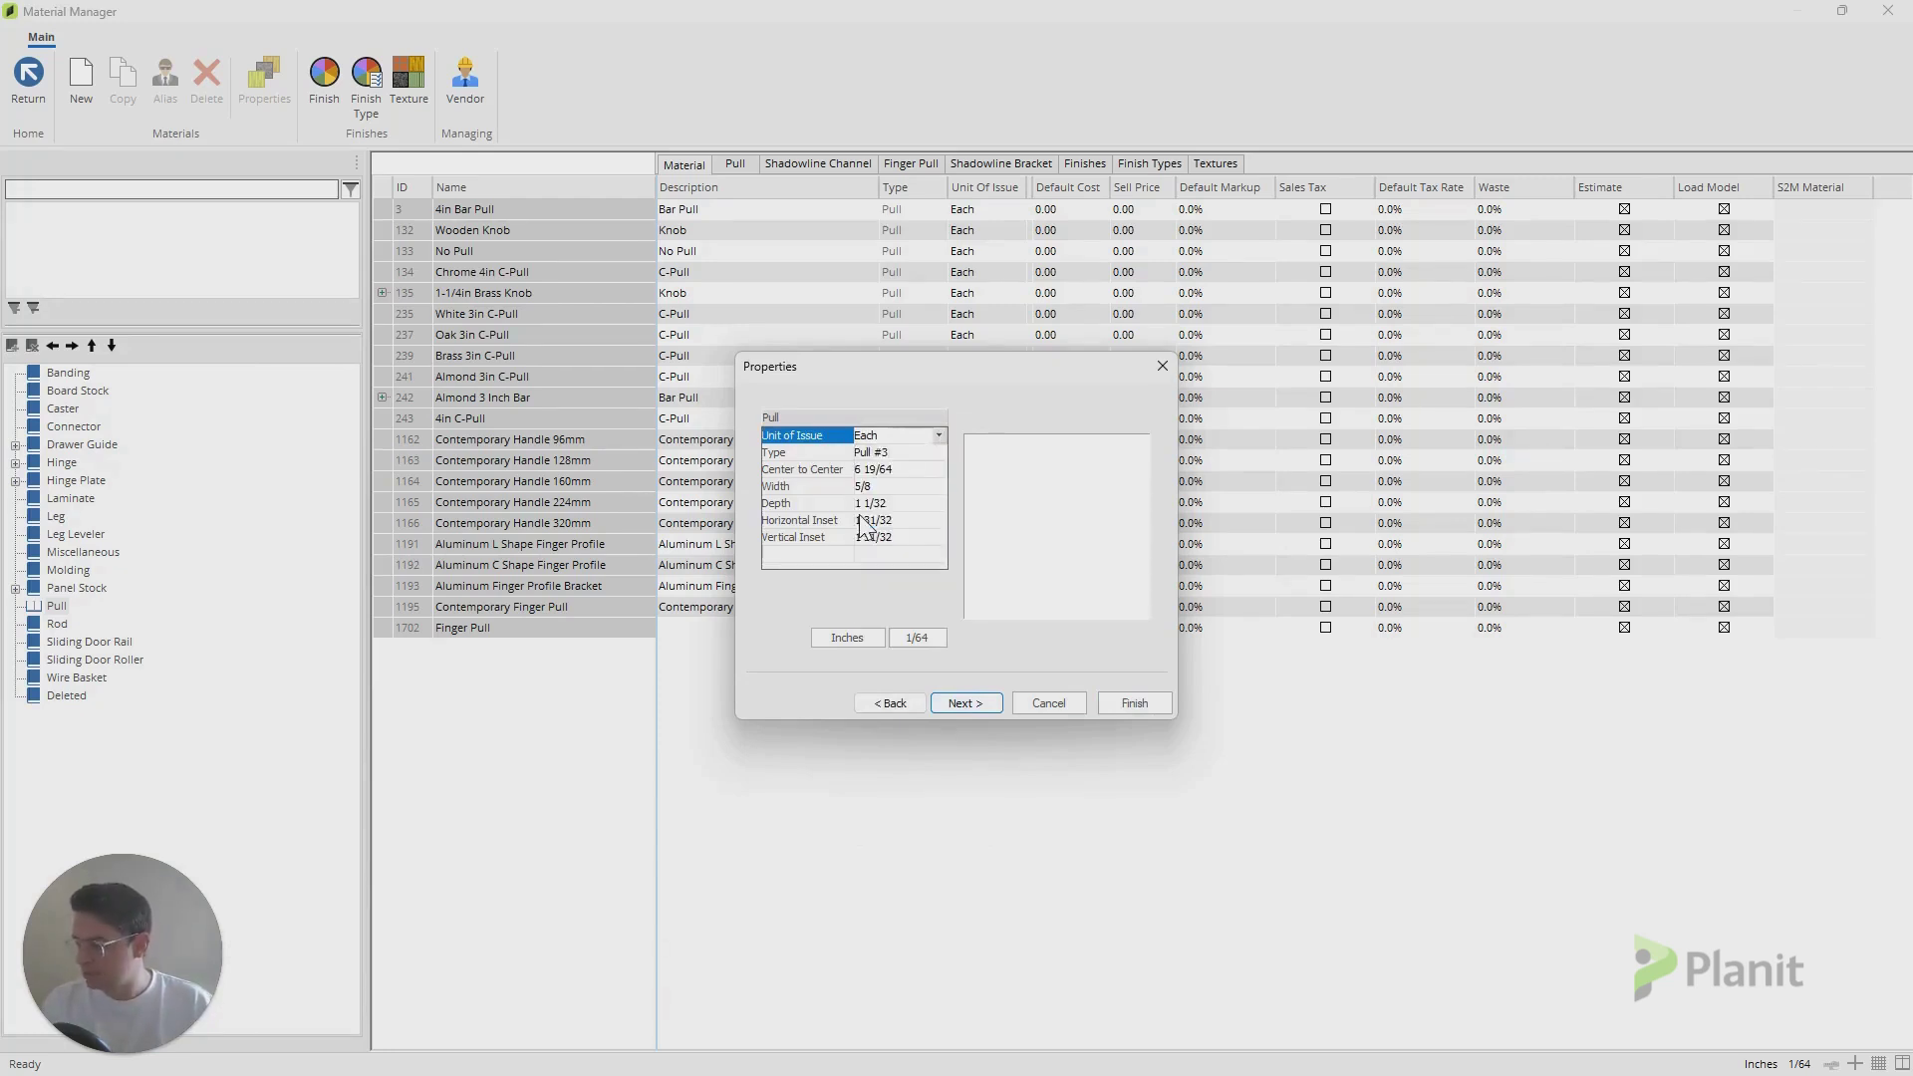
pyautogui.click(819, 454)
pyautogui.click(938, 453)
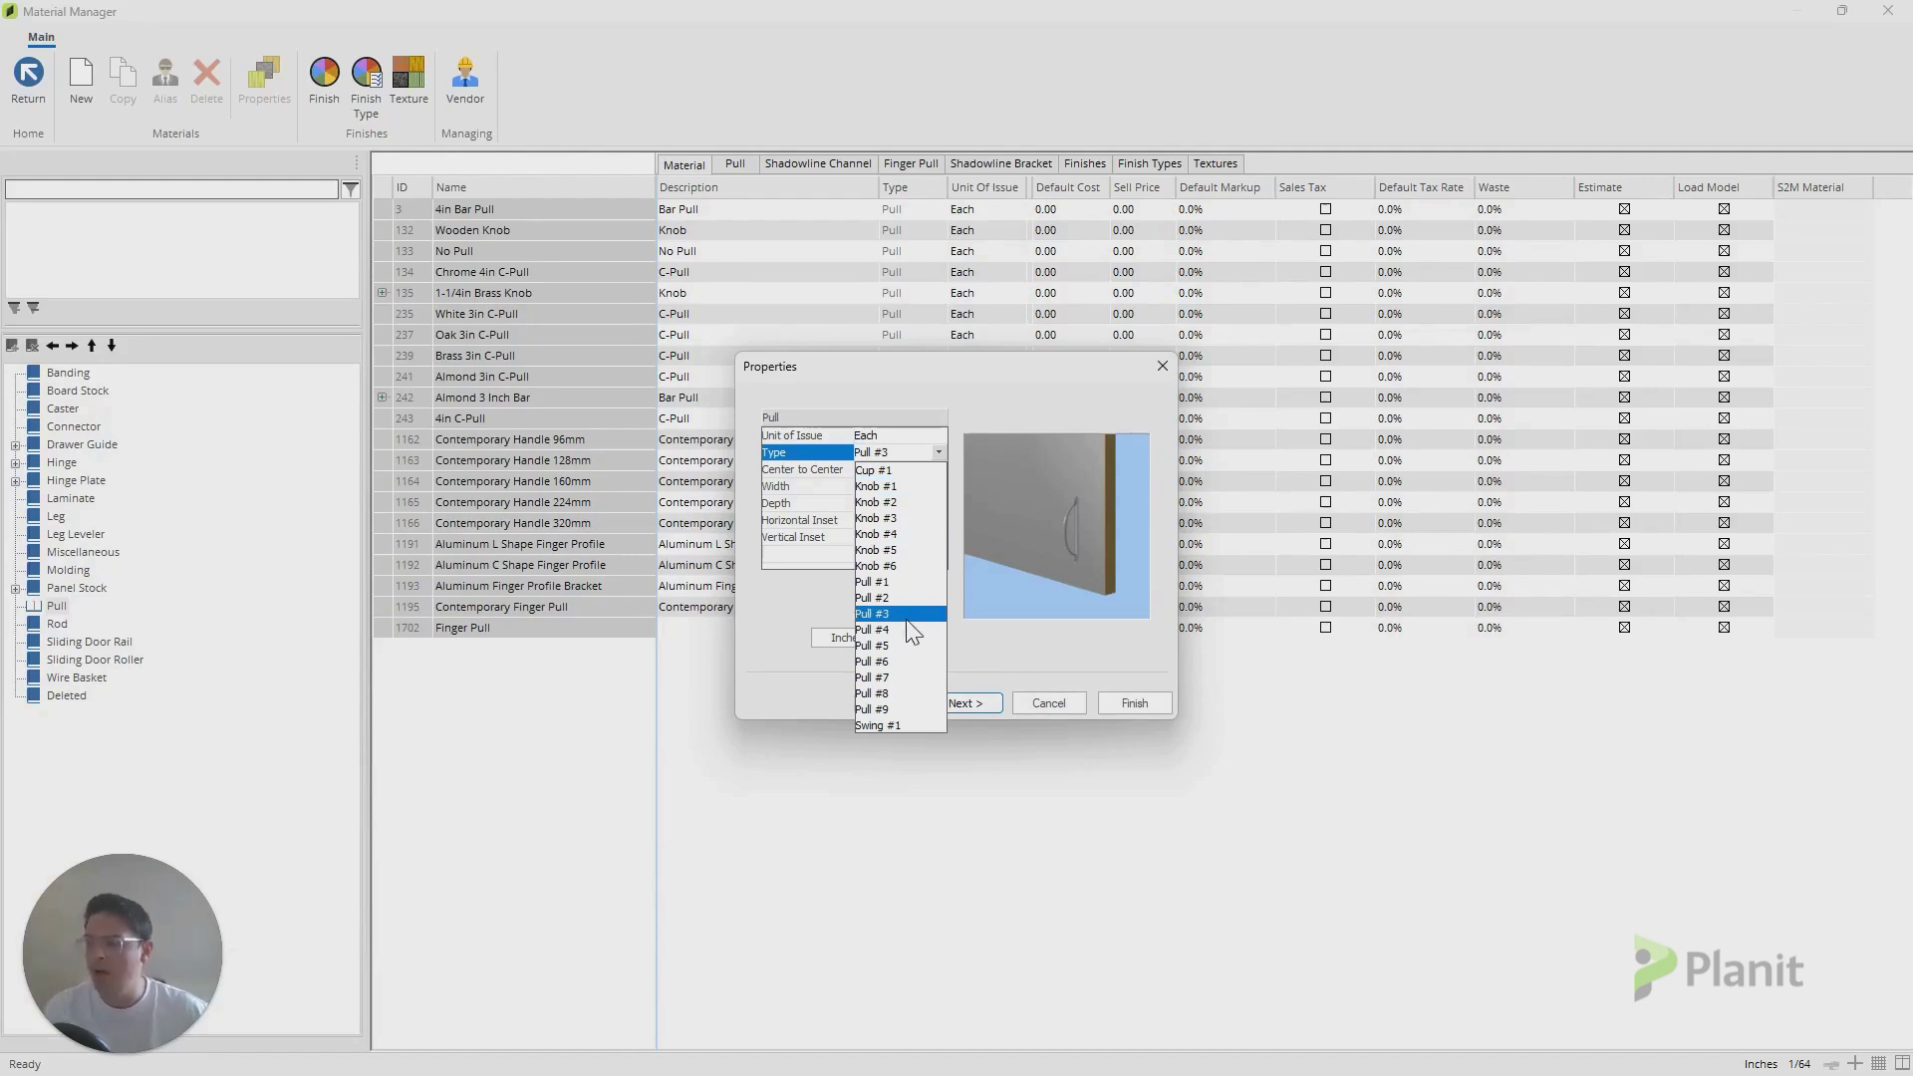
pyautogui.click(902, 582)
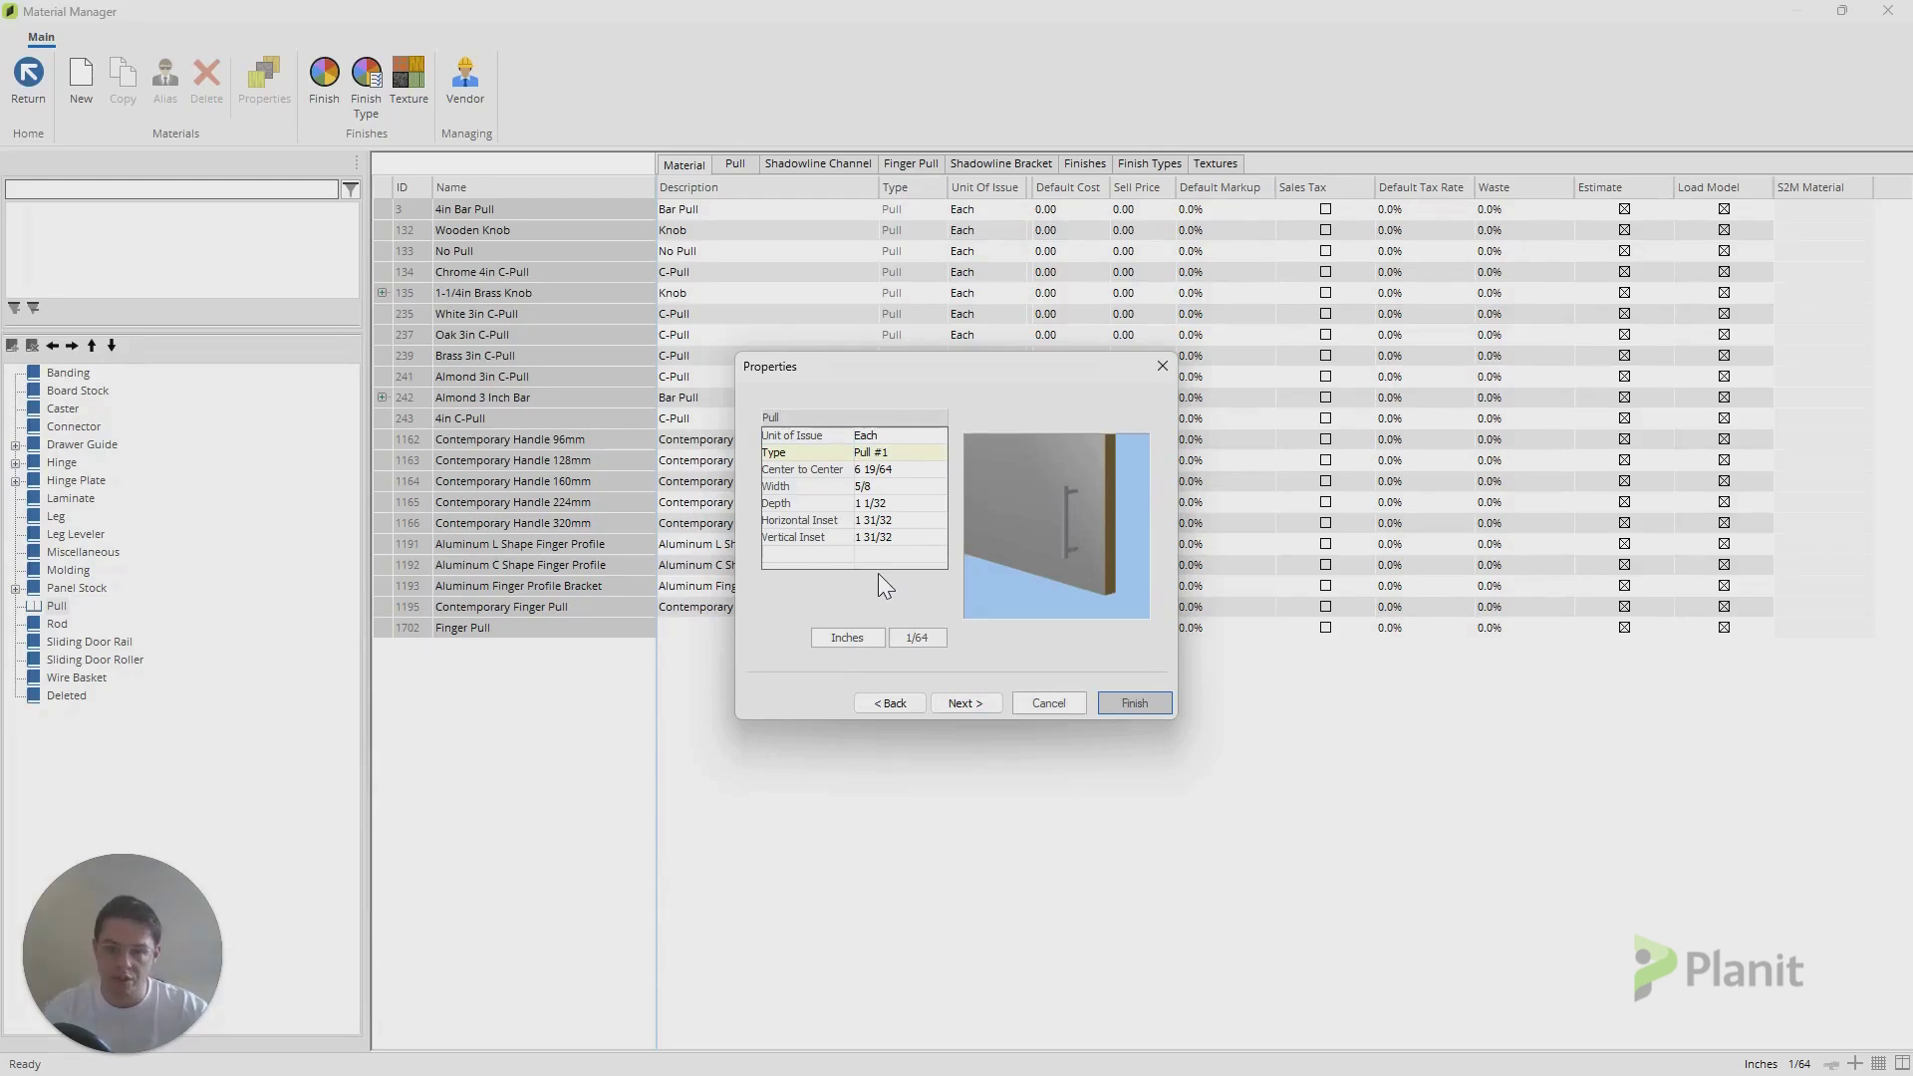
# - Switch the pull's dimension units to mm with a precision of 1.01
pyautogui.click(891, 467)
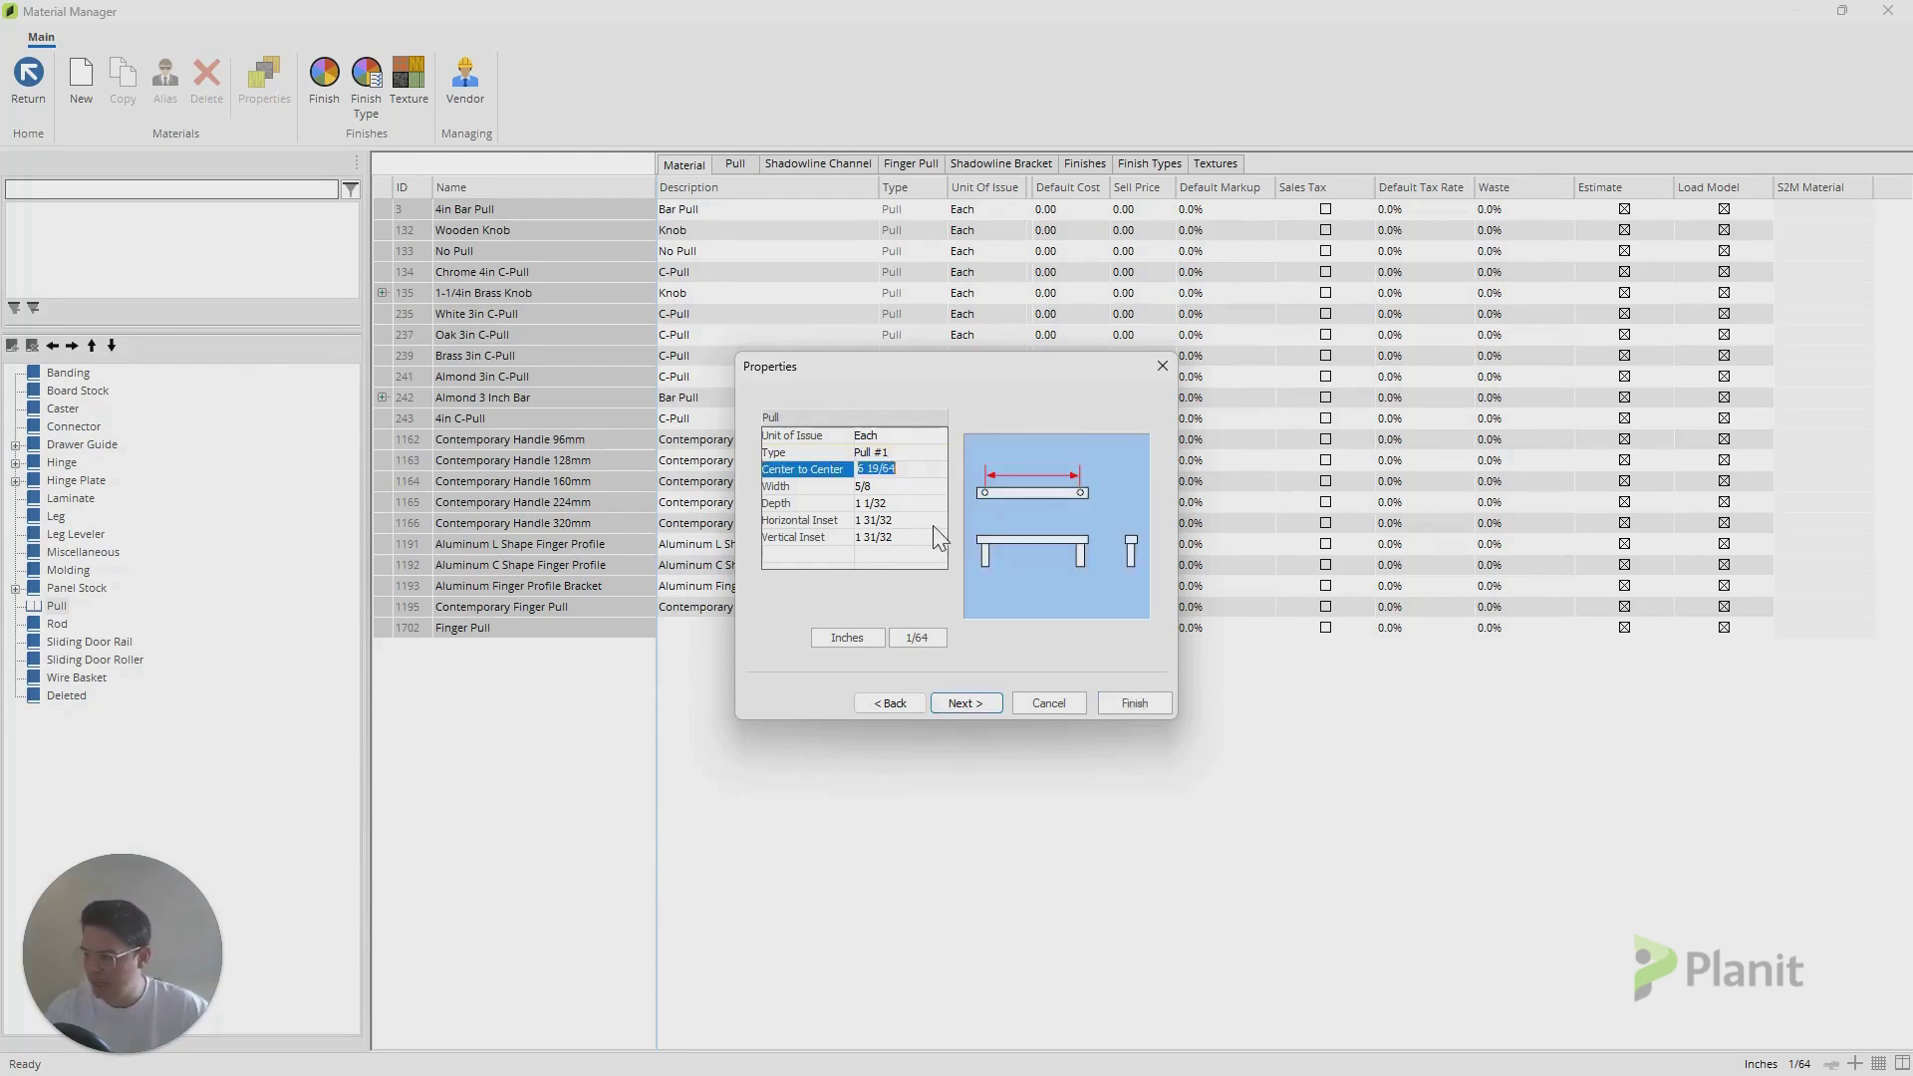
pyautogui.click(870, 644)
pyautogui.click(909, 644)
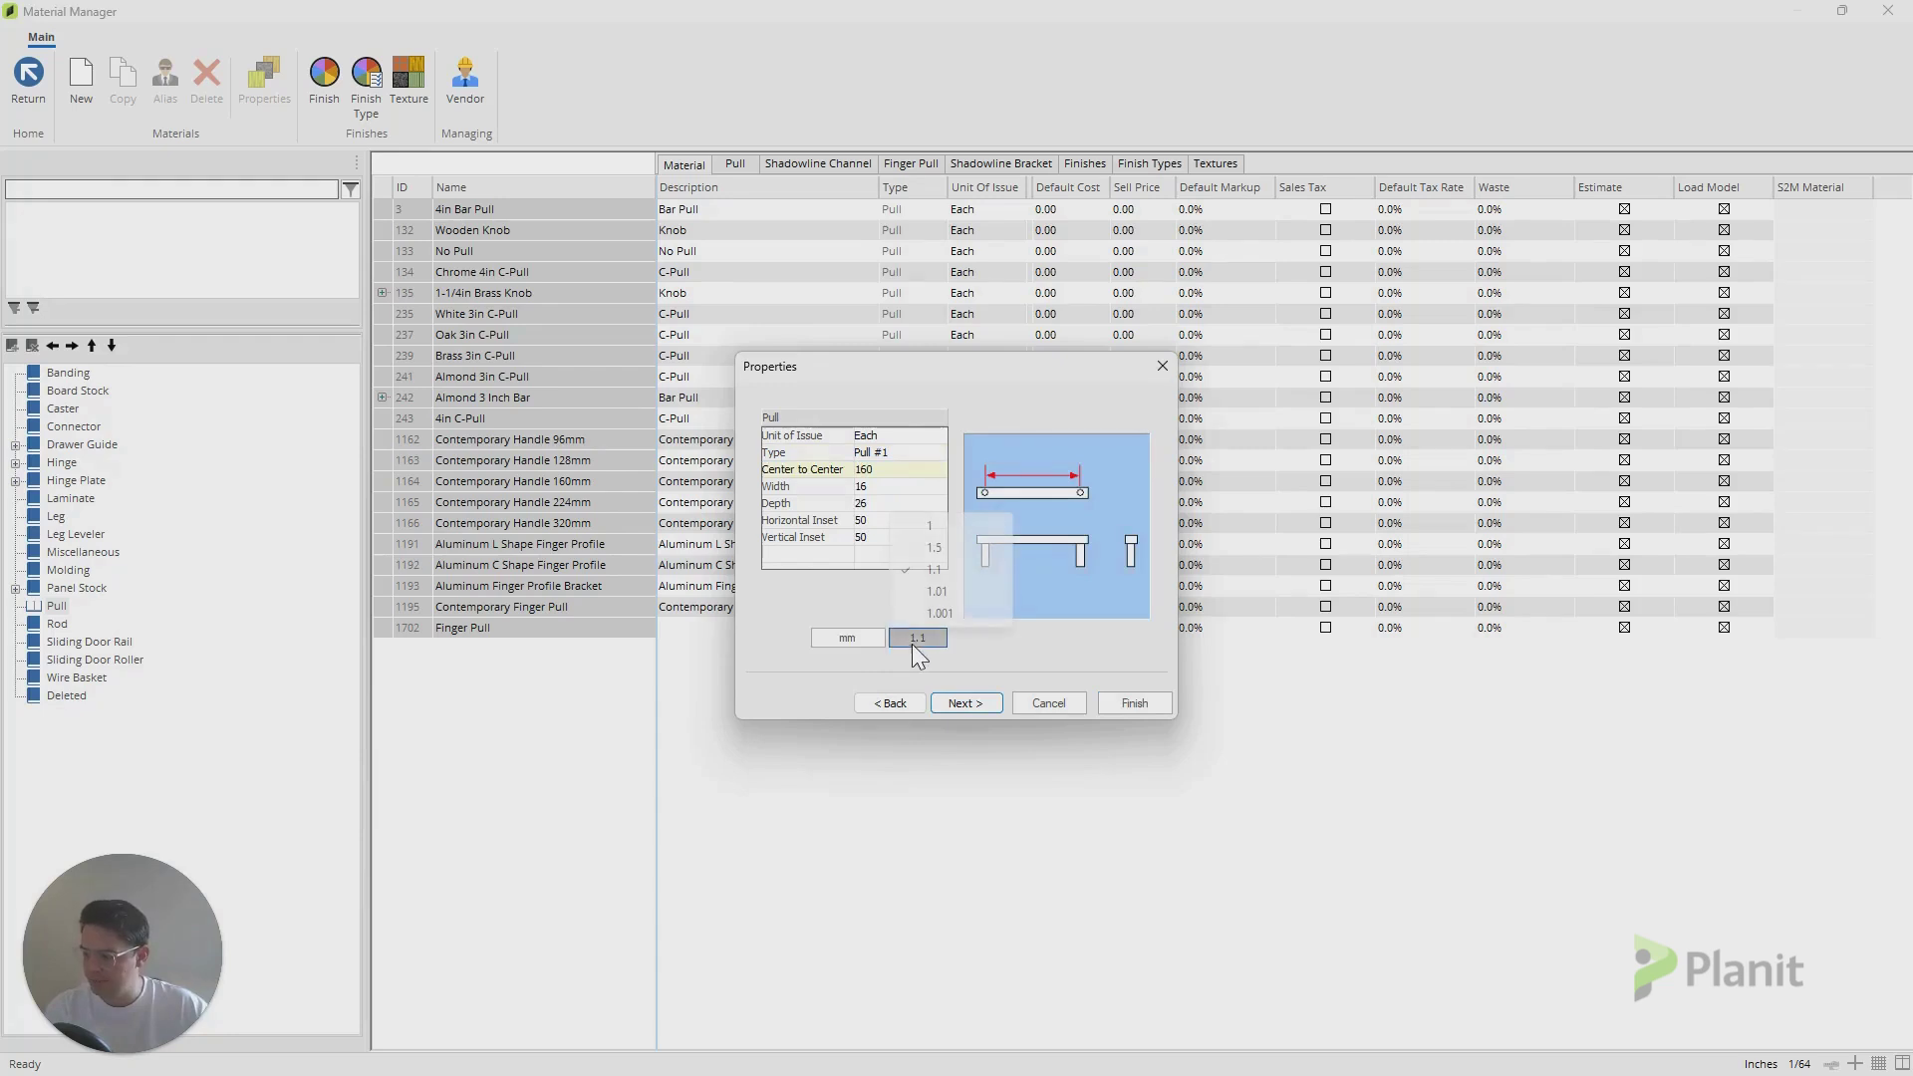
pyautogui.click(945, 591)
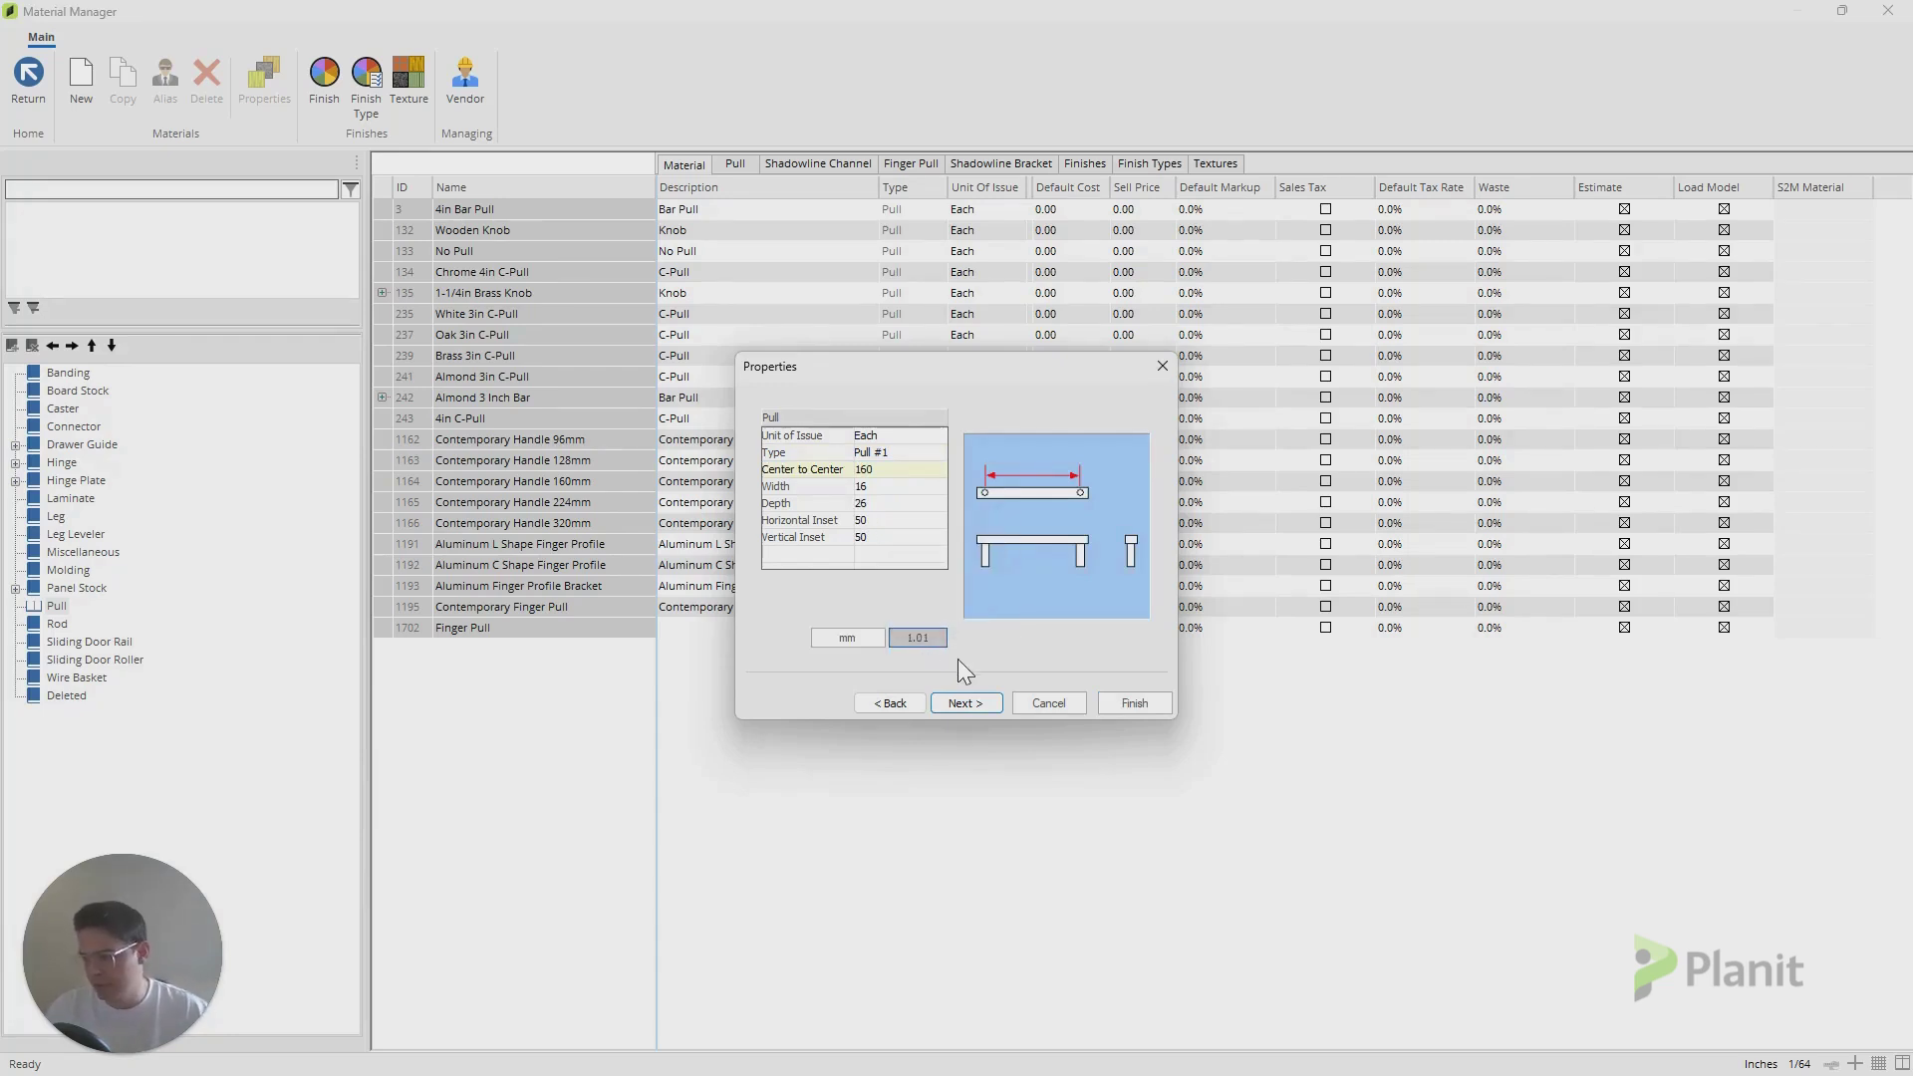
# - Review the pull's center-to-center, width, depth, horizontal inset and vertical inset settings with their preview diagrams
pyautogui.click(910, 470)
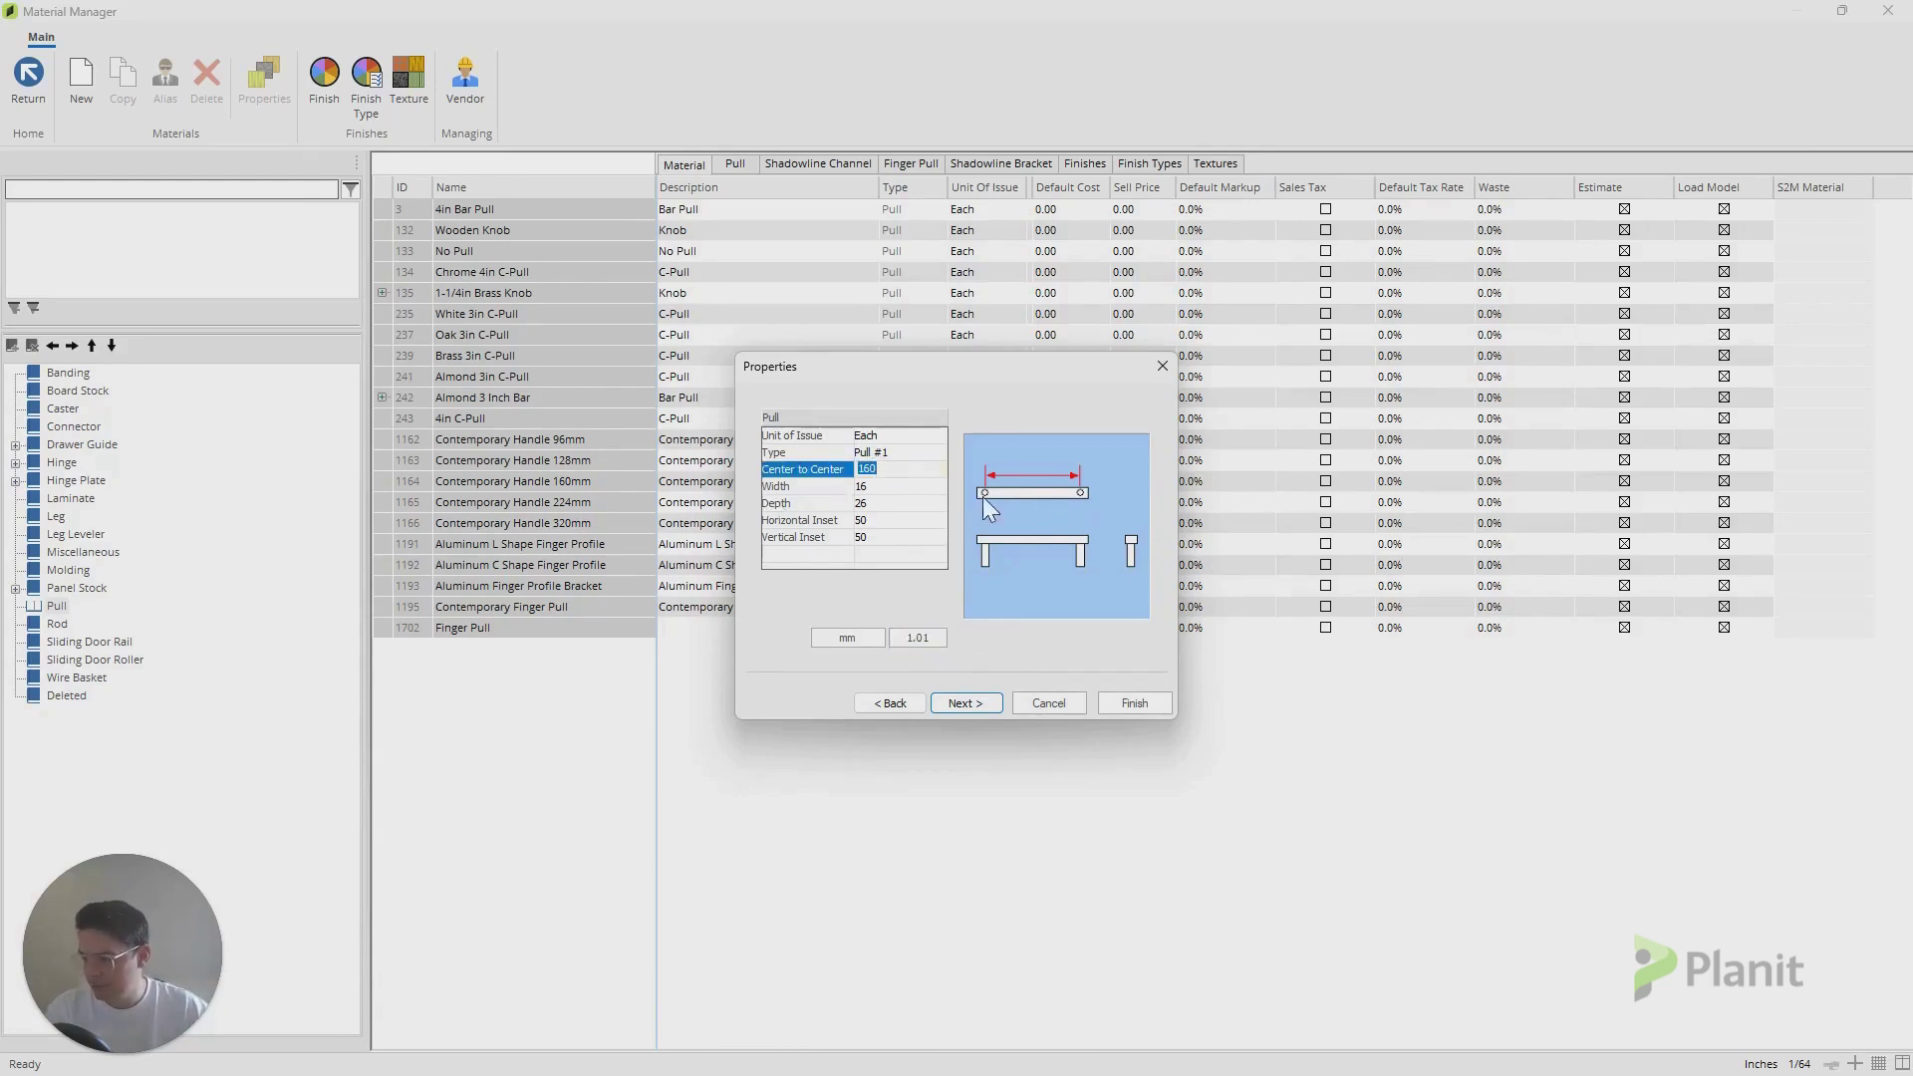
pyautogui.click(788, 487)
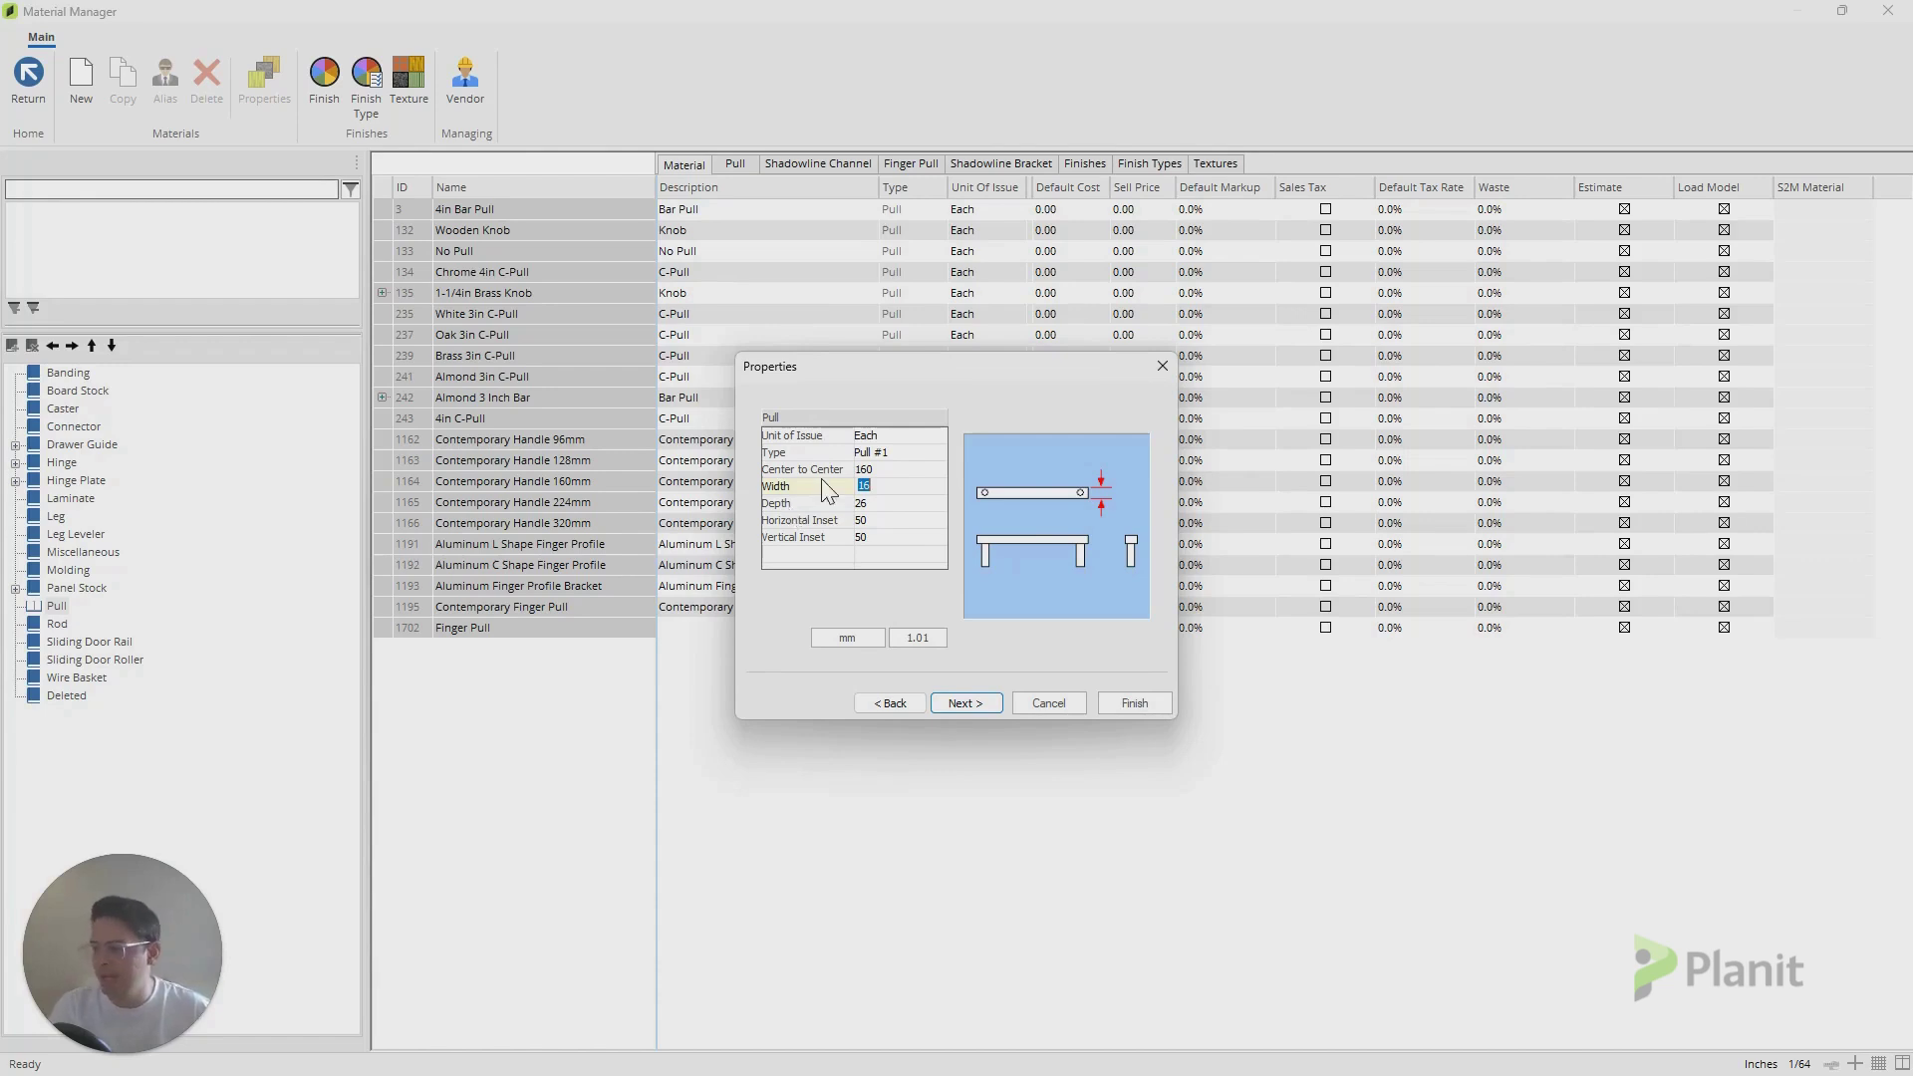
pyautogui.press('Tab')
pyautogui.press('Tab')
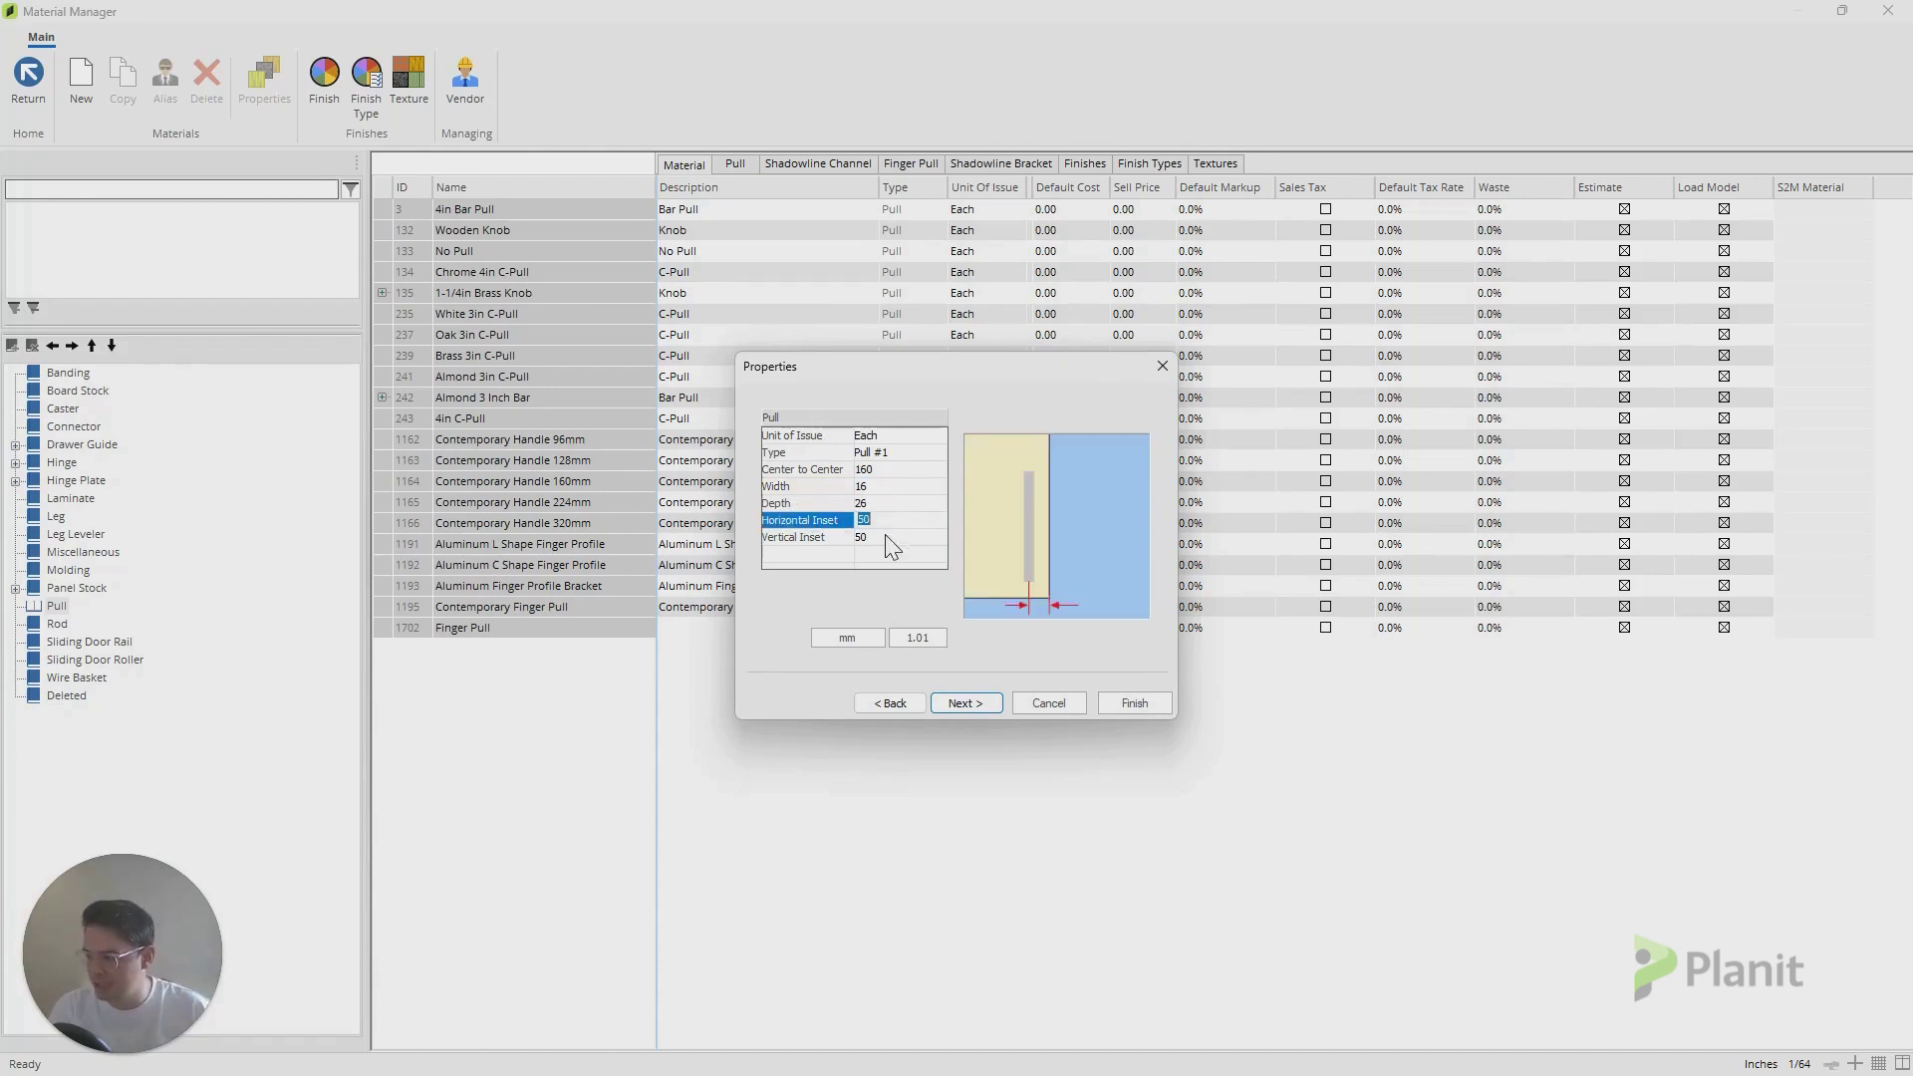
pyautogui.press('Tab')
# - Accept the default mounting hole and display finish settings and complete the Test Pull material
pyautogui.click(960, 703)
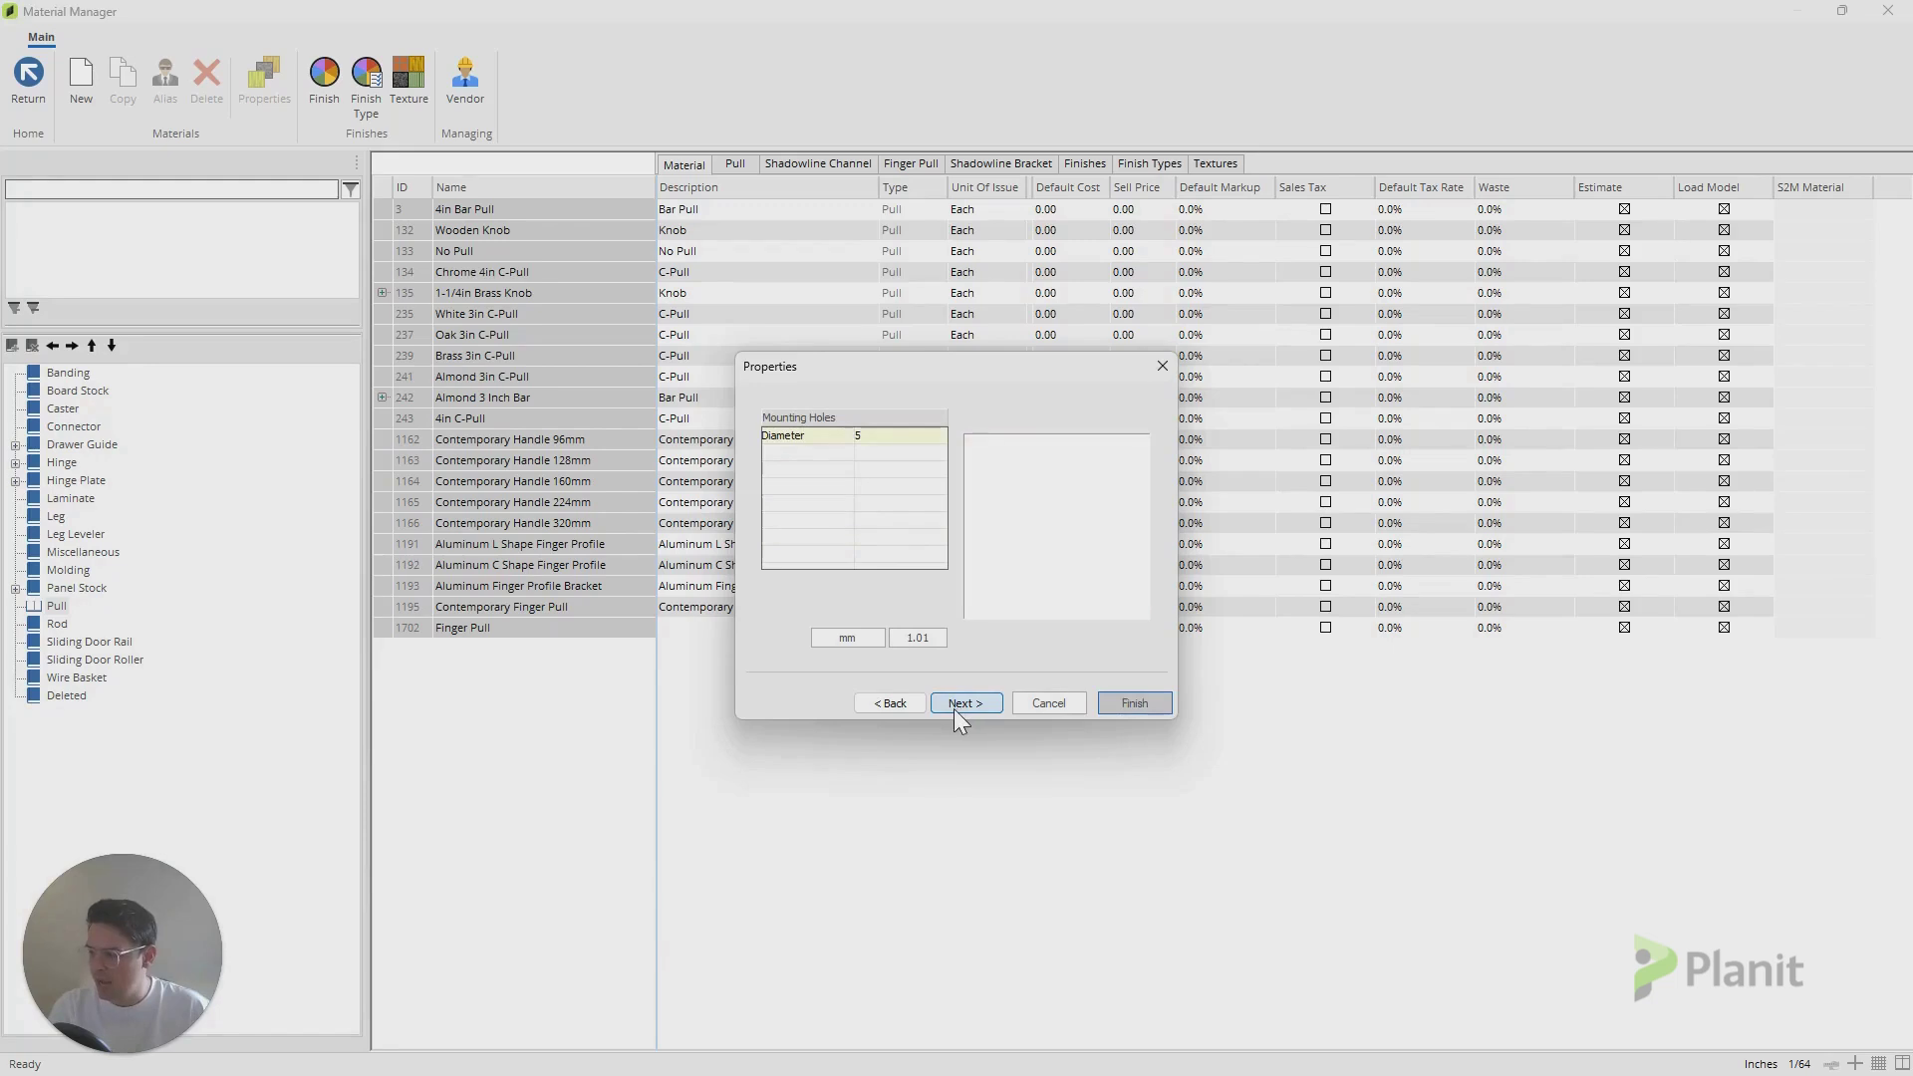
pyautogui.click(809, 446)
pyautogui.click(980, 704)
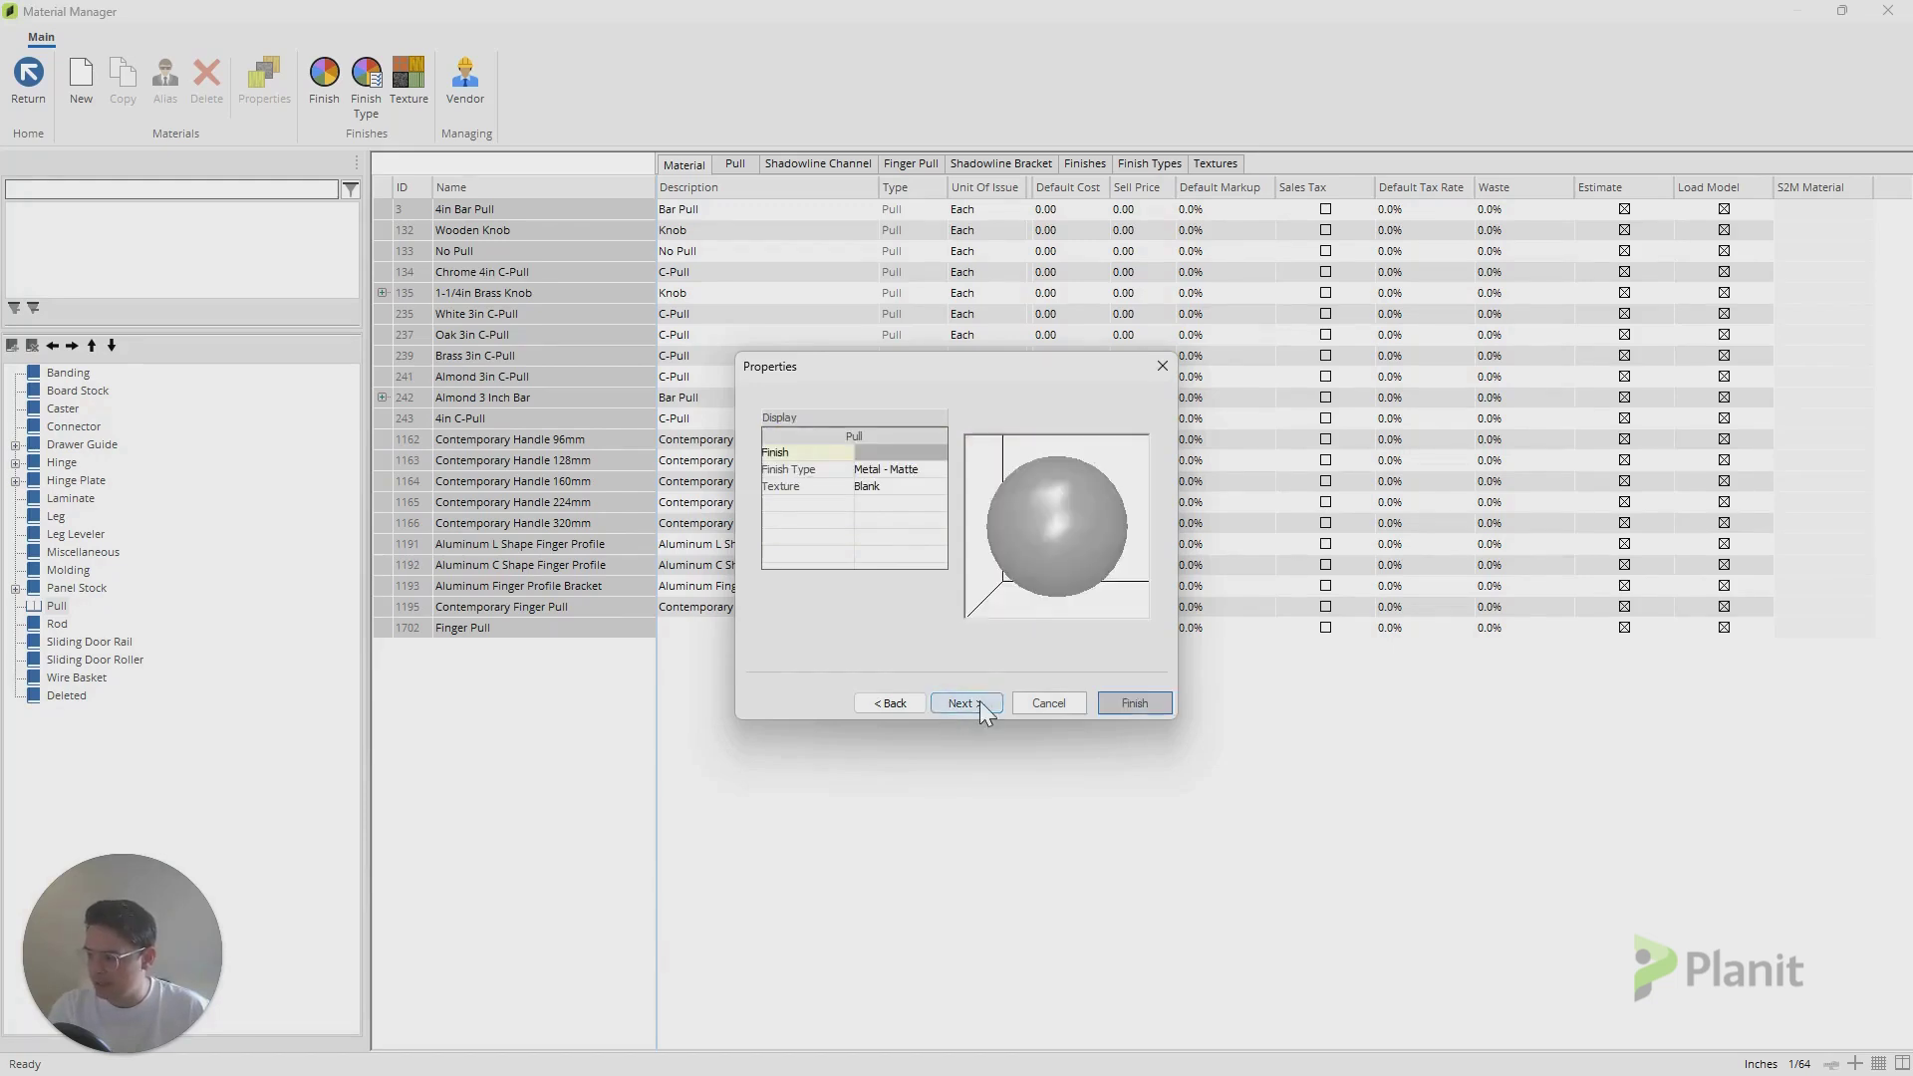
pyautogui.click(908, 454)
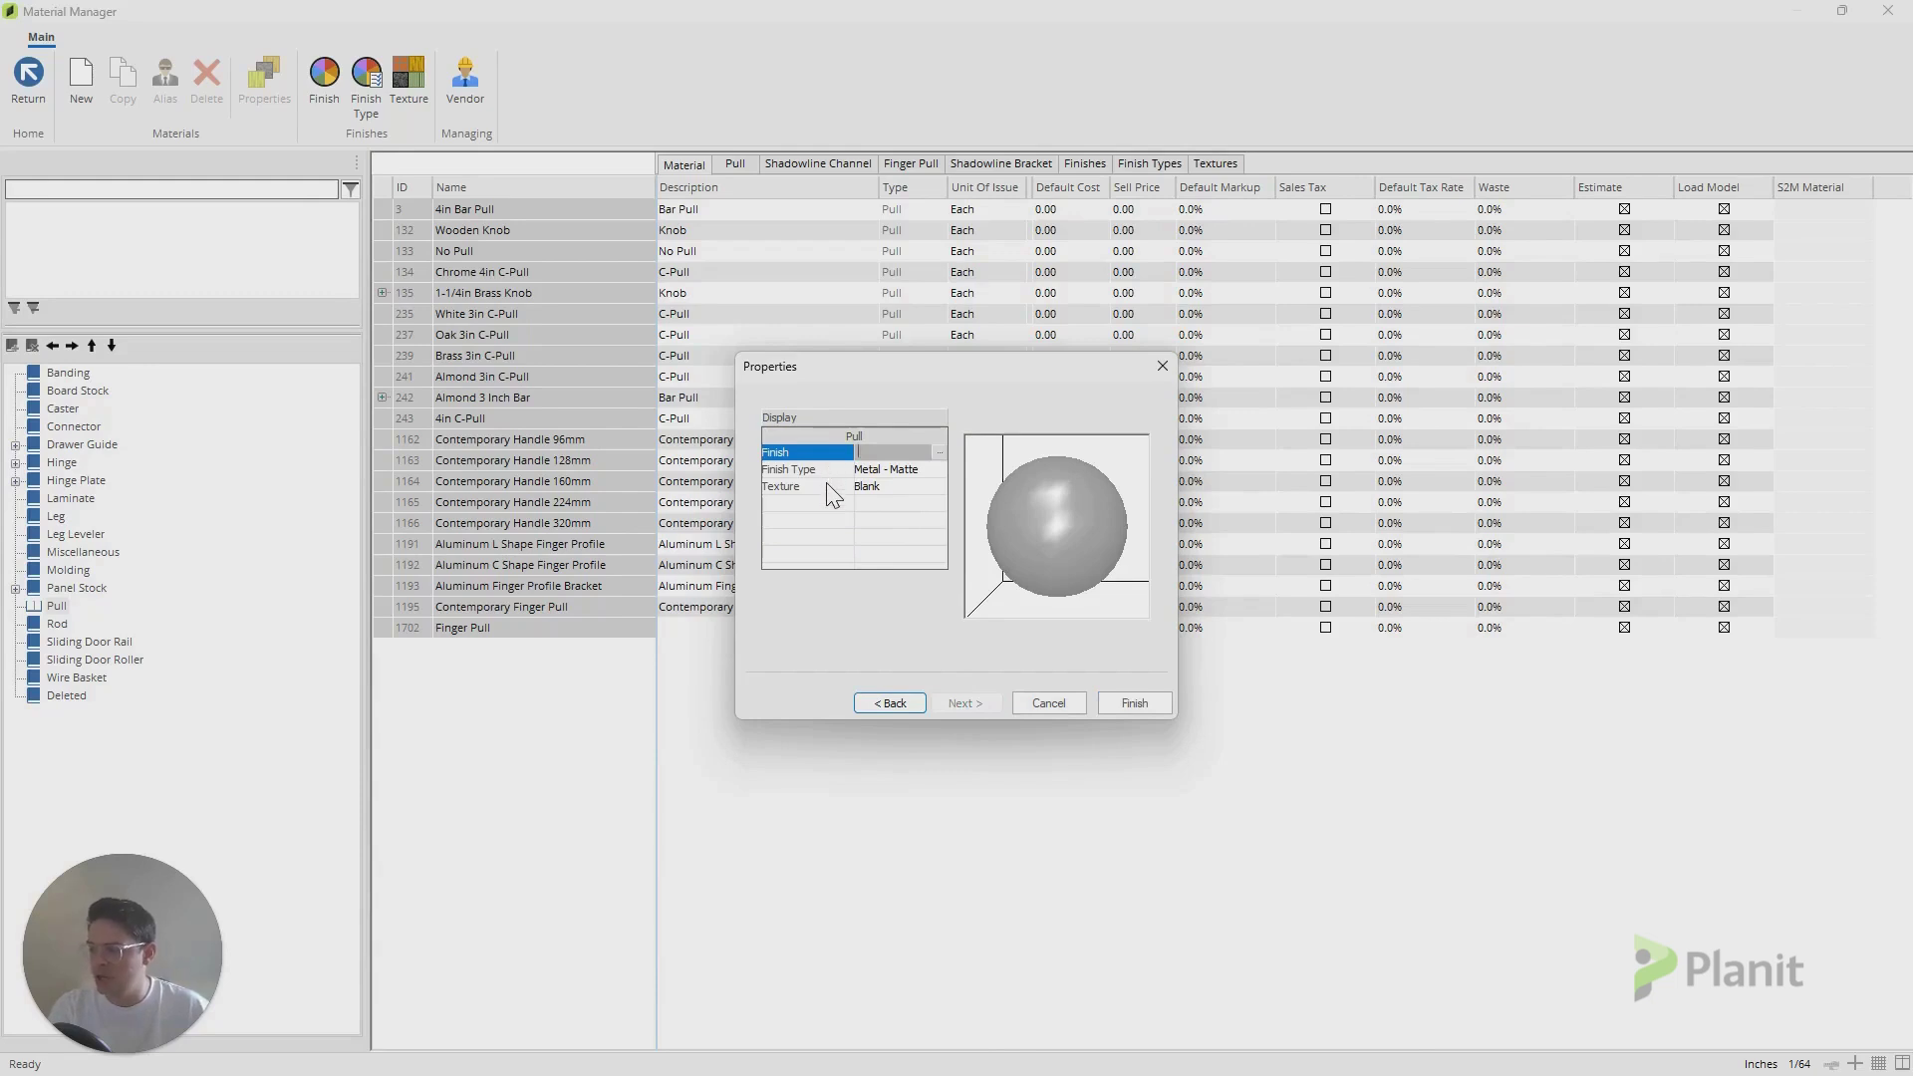
pyautogui.click(1135, 702)
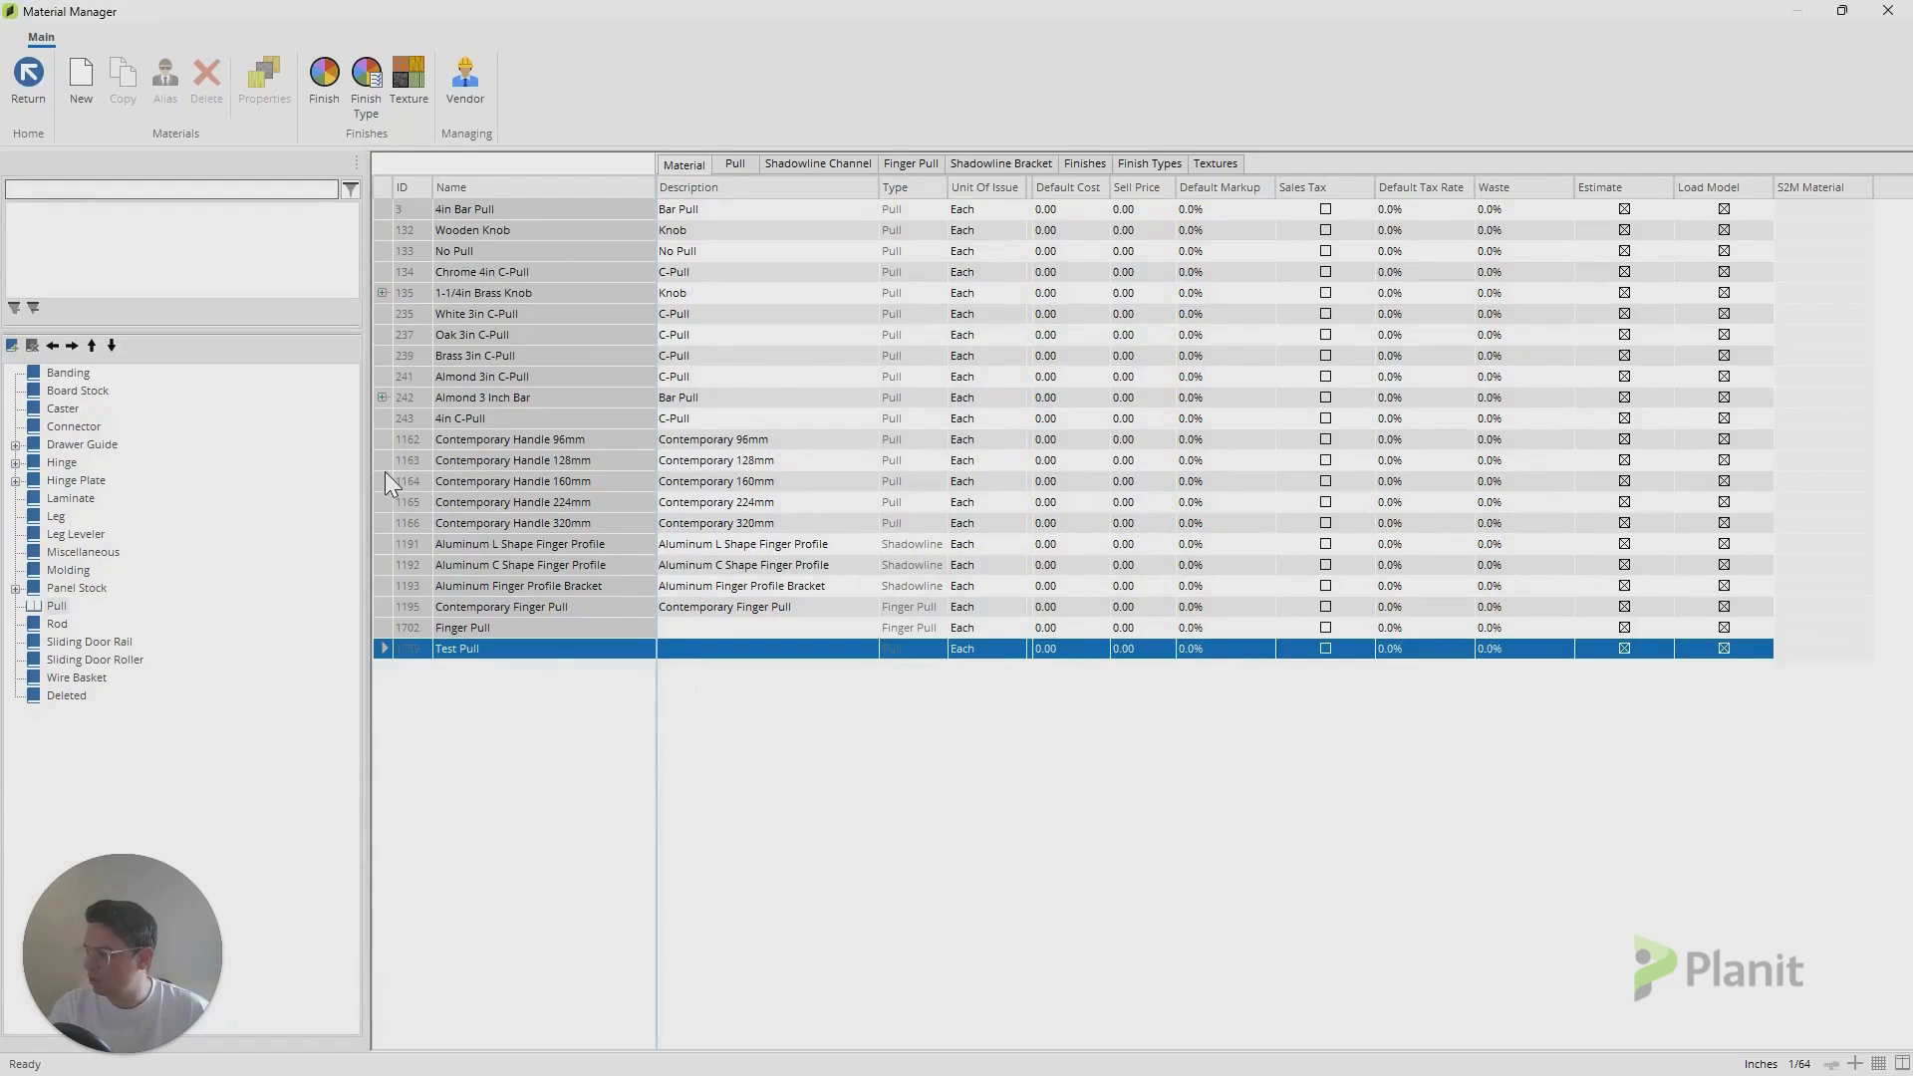
# - Copy the Contemporary Handle 160mm material and name the copy Test Pull 2
pyautogui.click(410, 481)
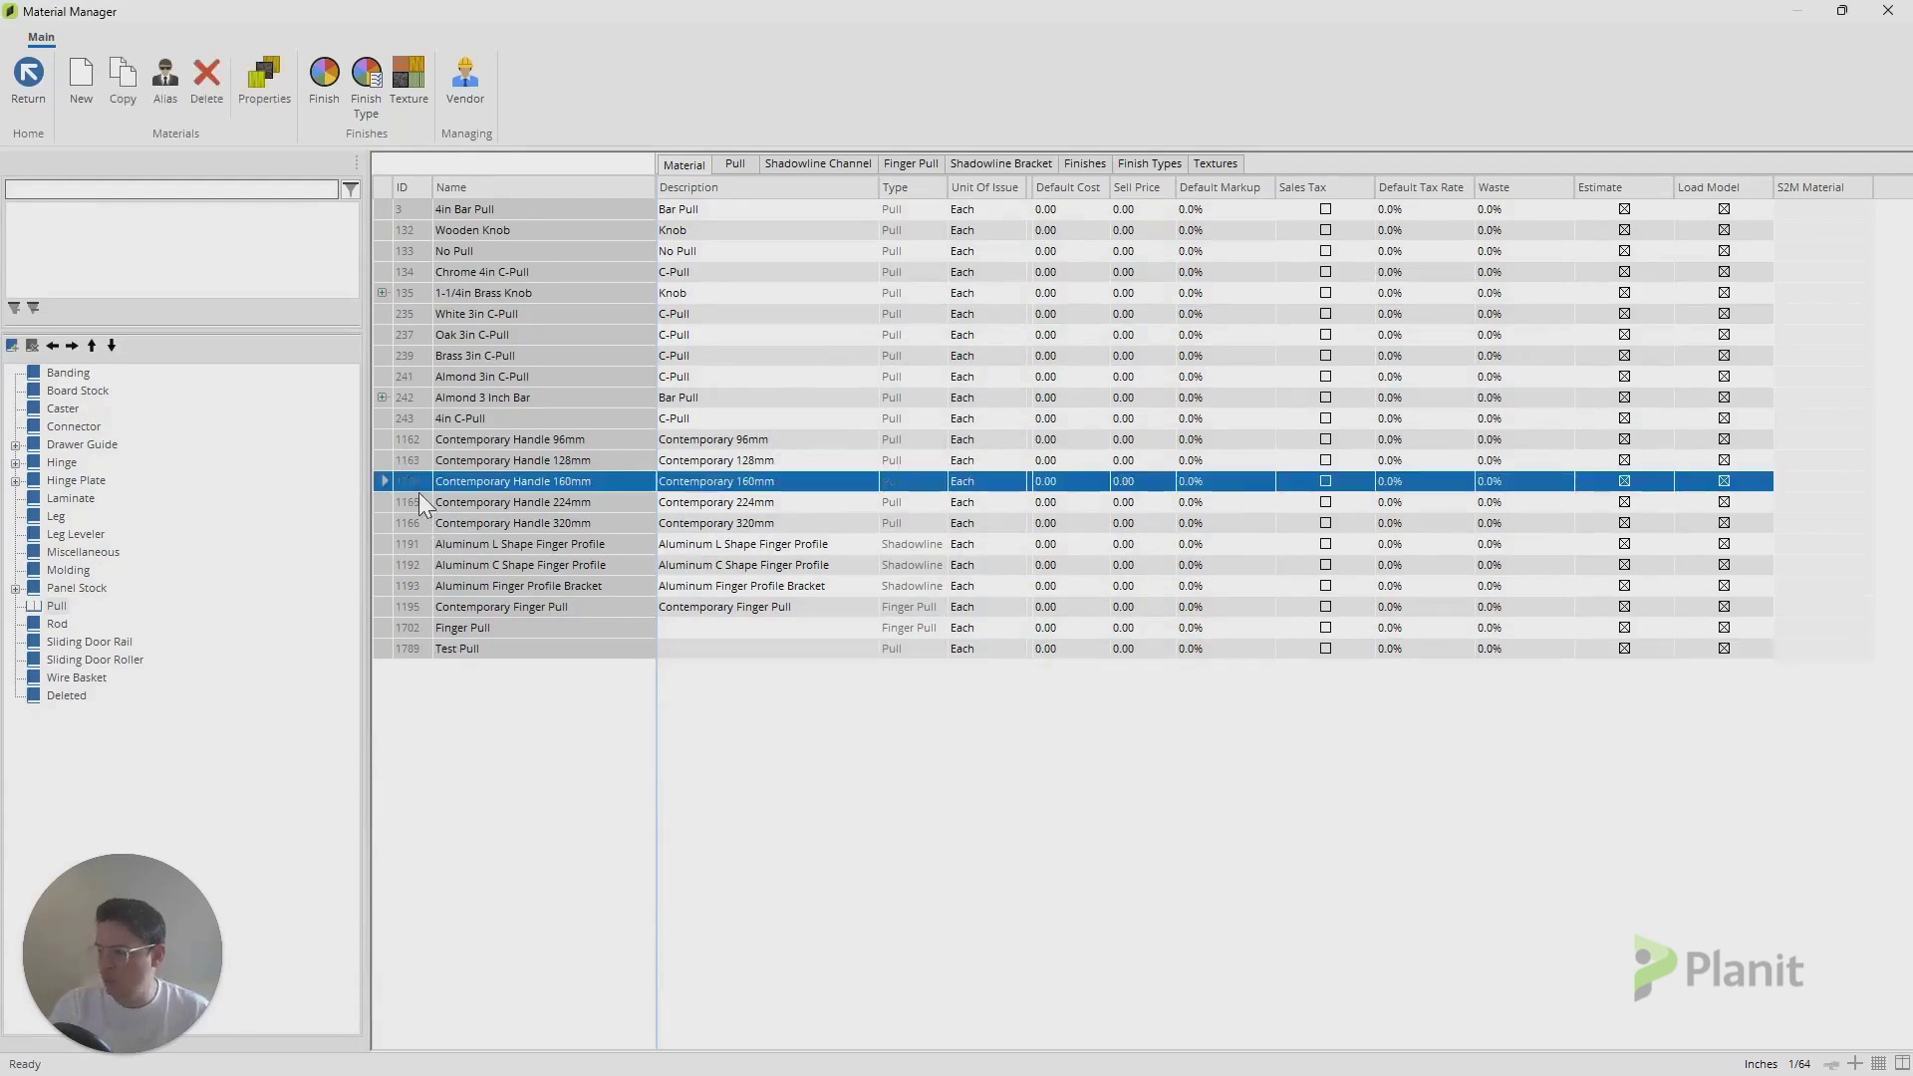
pyautogui.click(129, 91)
pyautogui.click(632, 669)
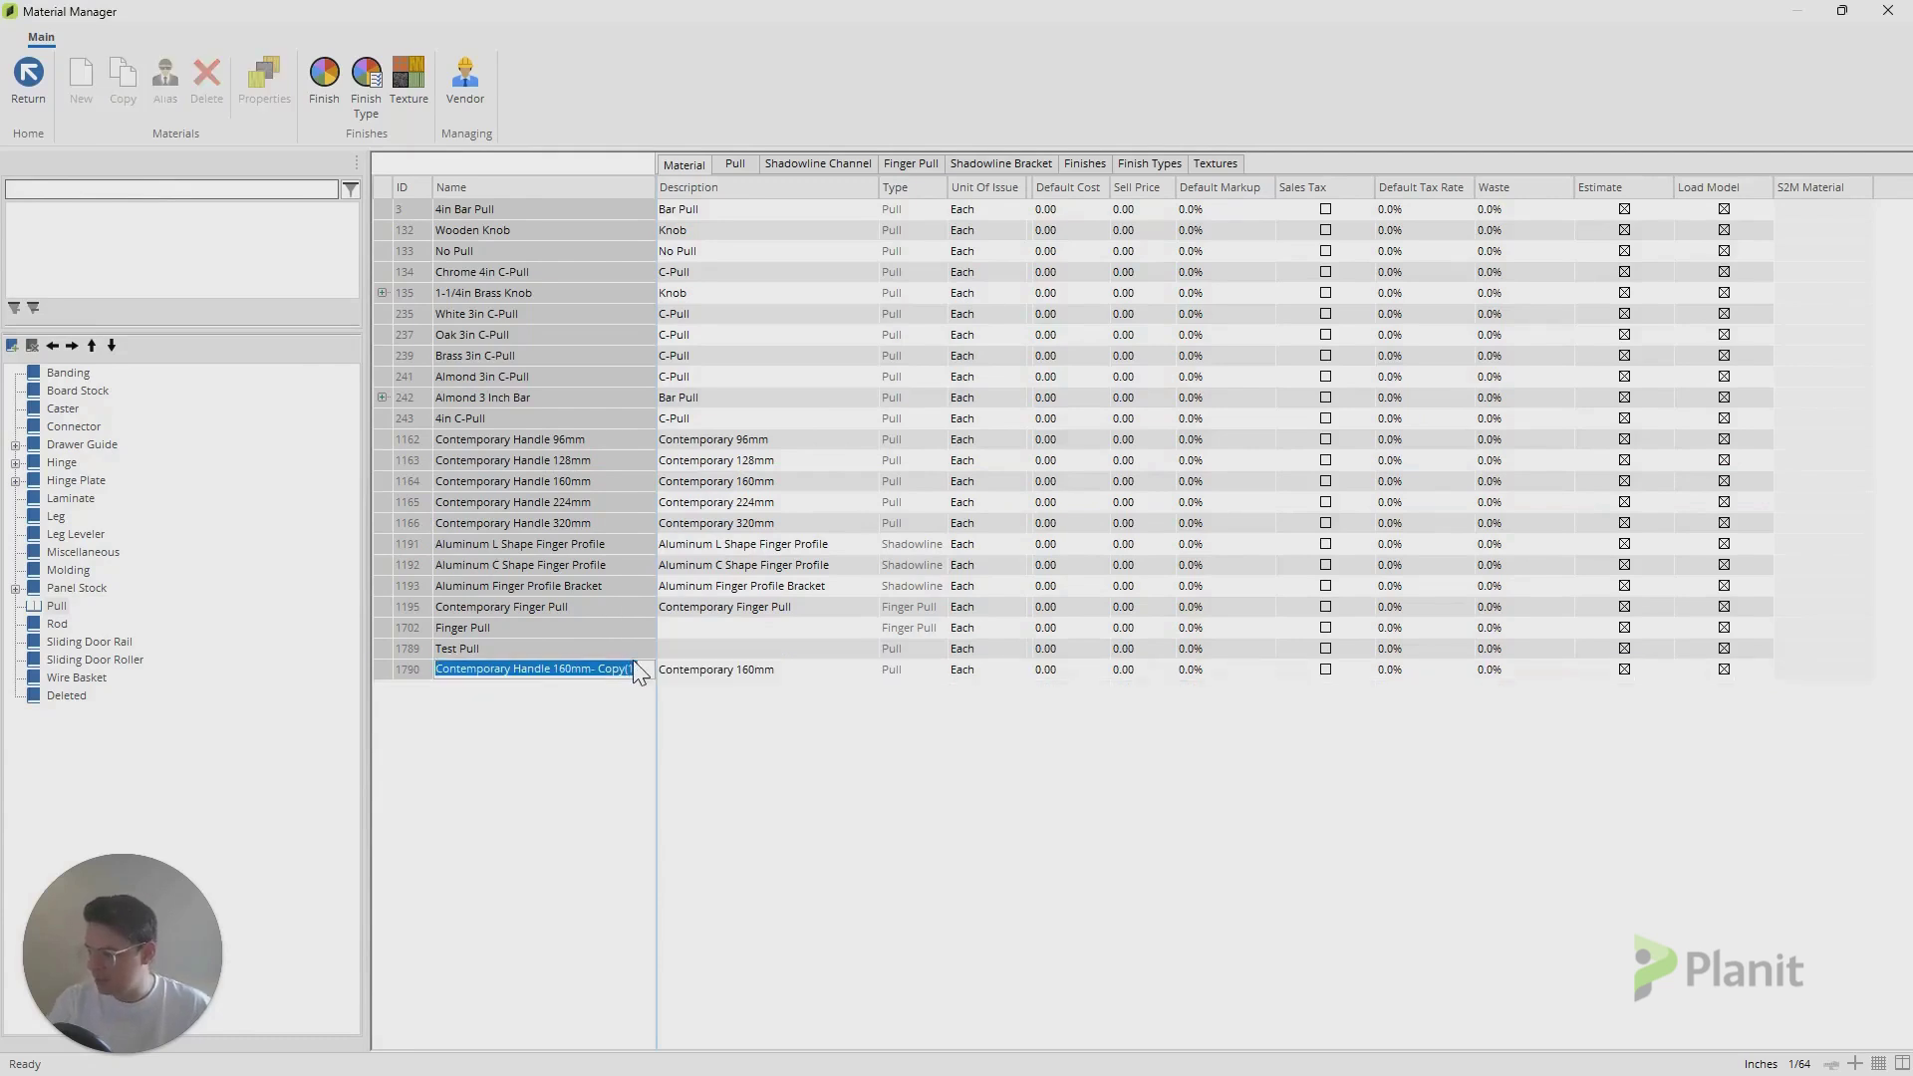
pyautogui.write('Test ')
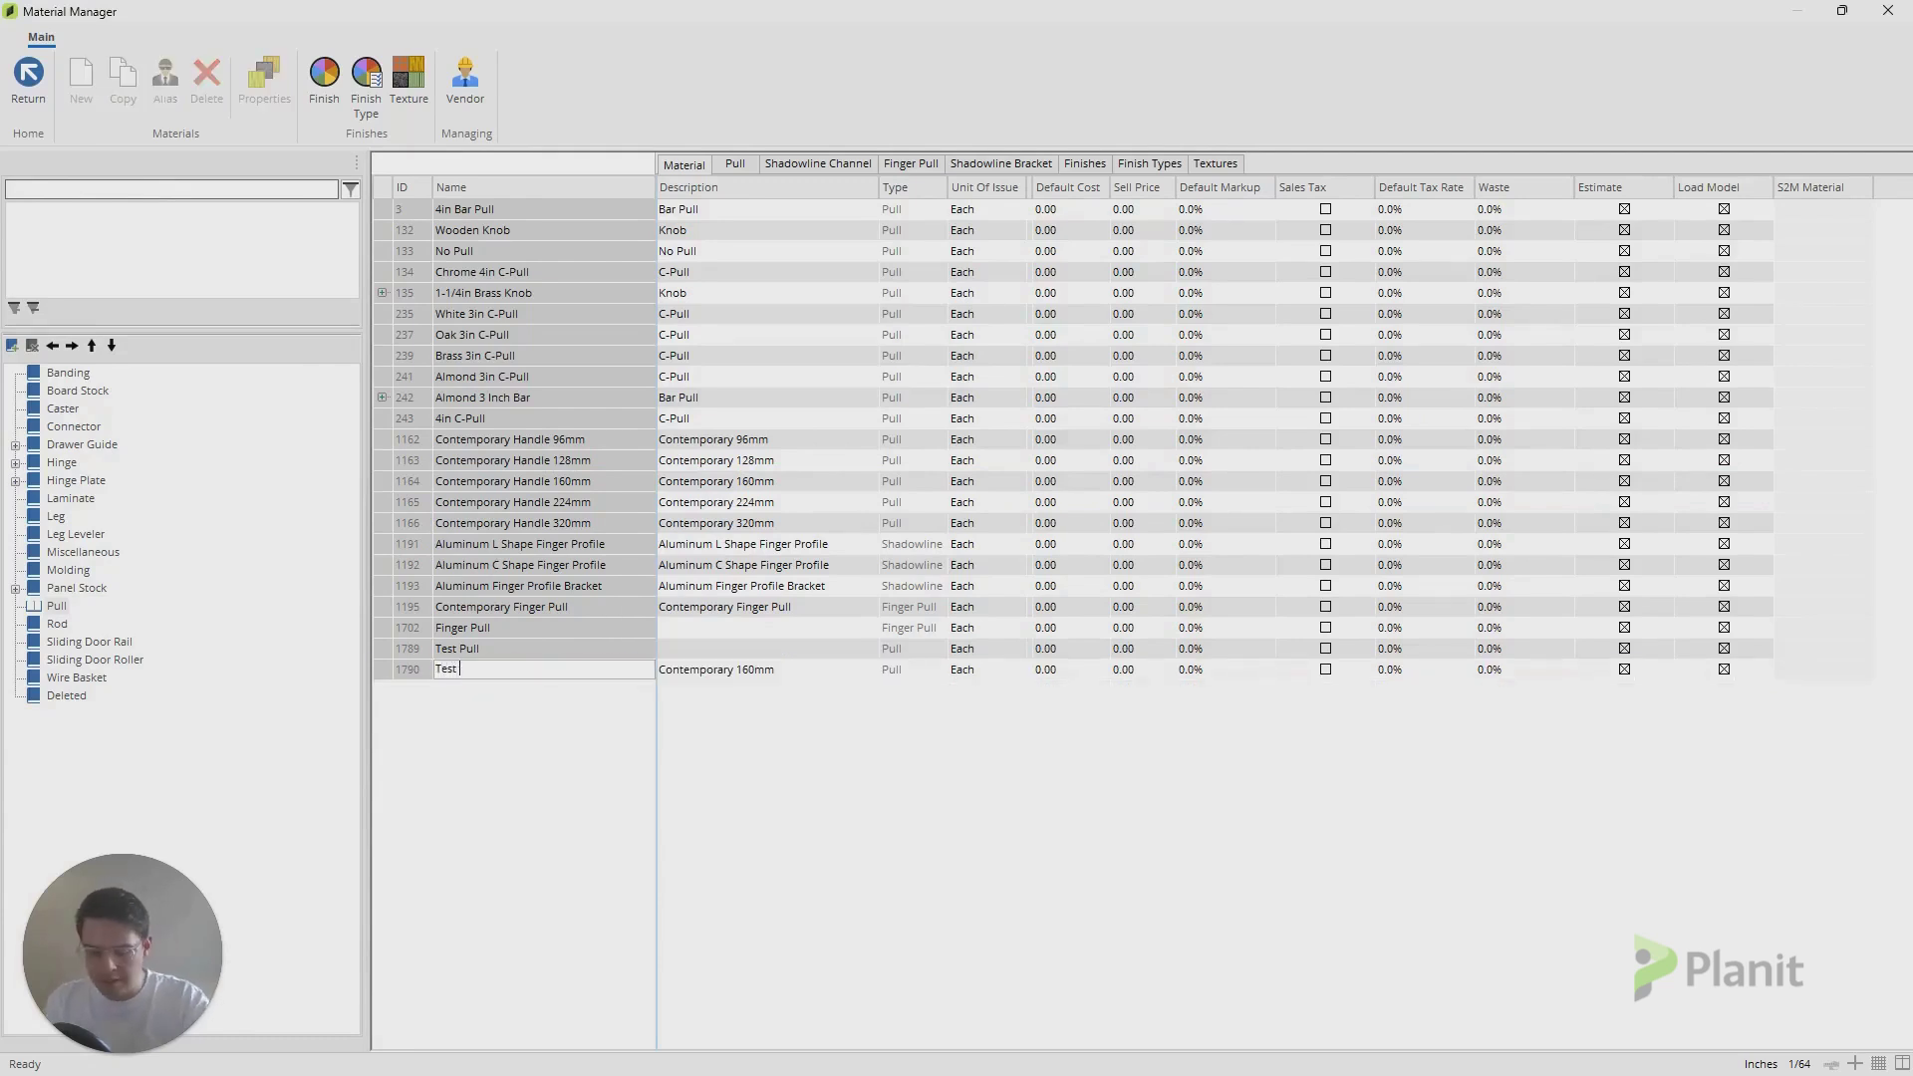
pyautogui.write('Pull 2')
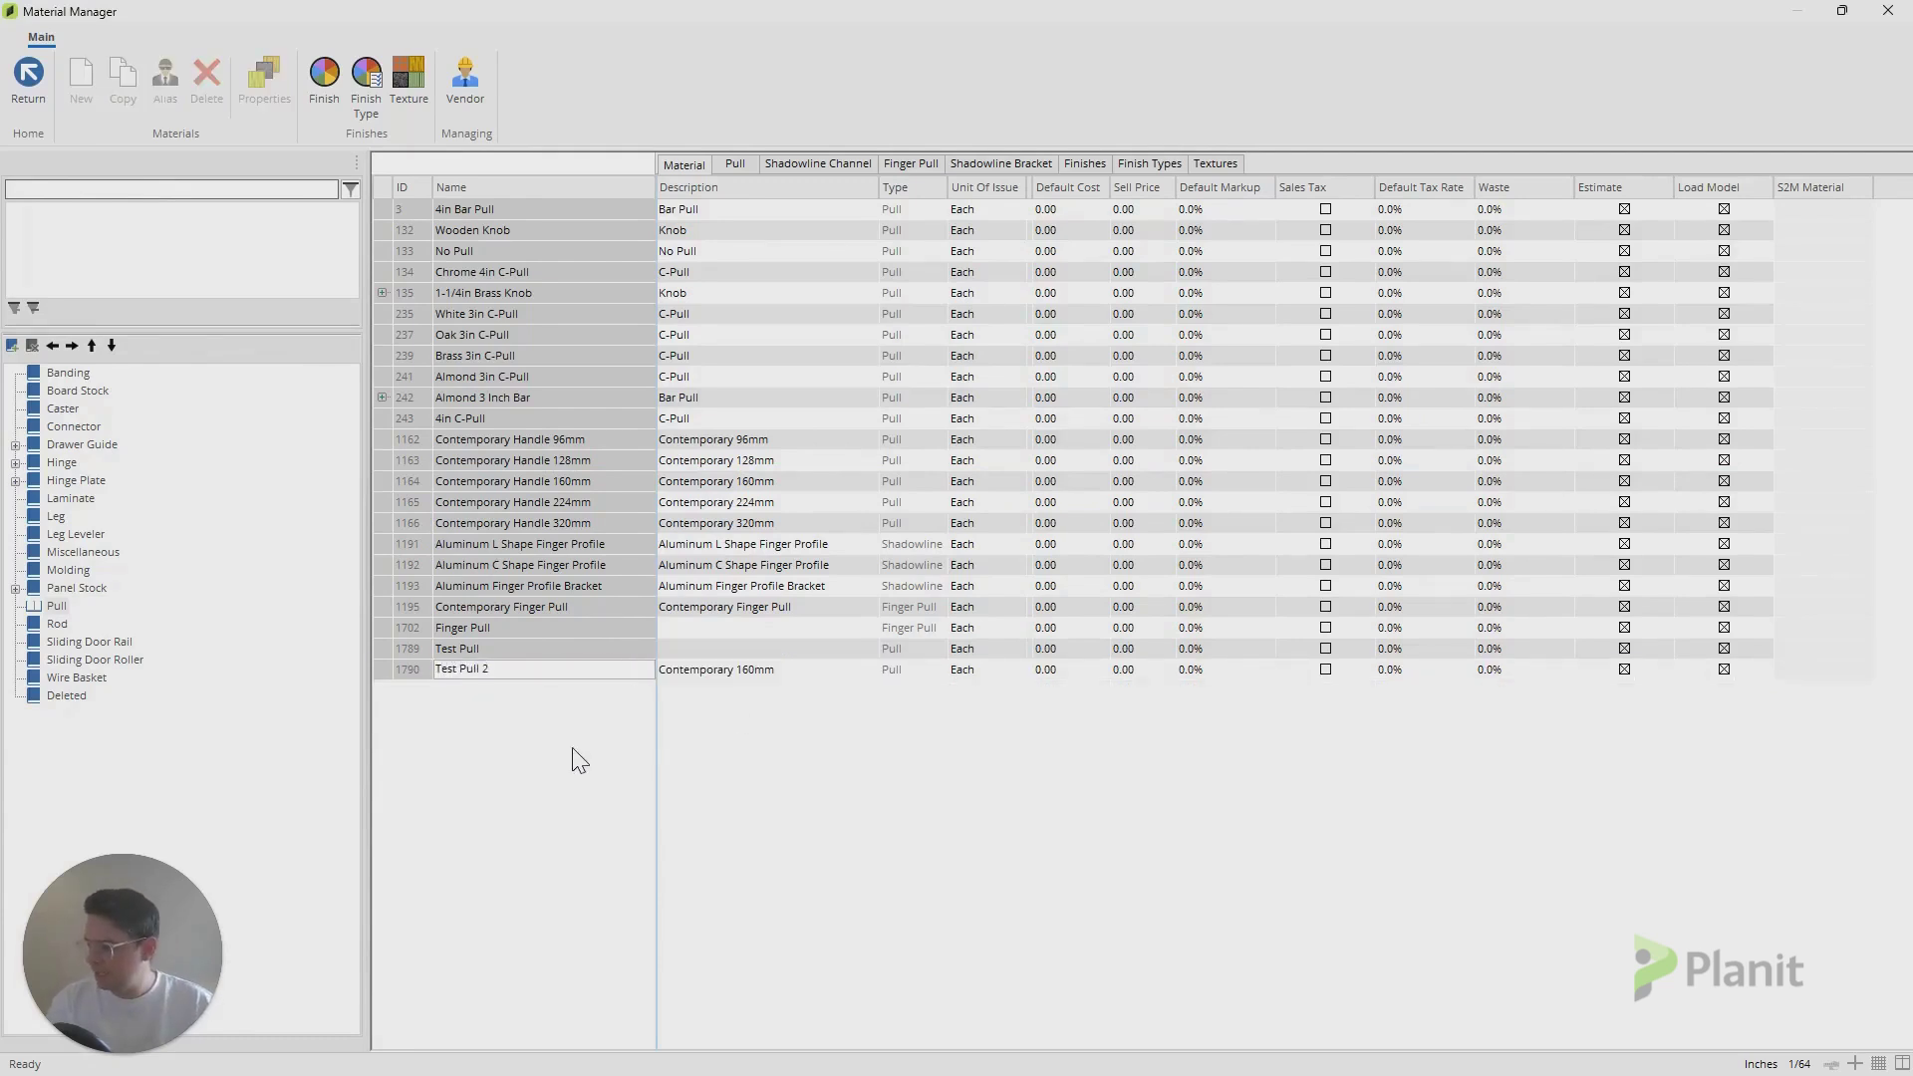
pyautogui.click(576, 758)
# - Examine the horizontal and vertical inset values of Test Pull 2 in the pull-specific material data
pyautogui.click(748, 164)
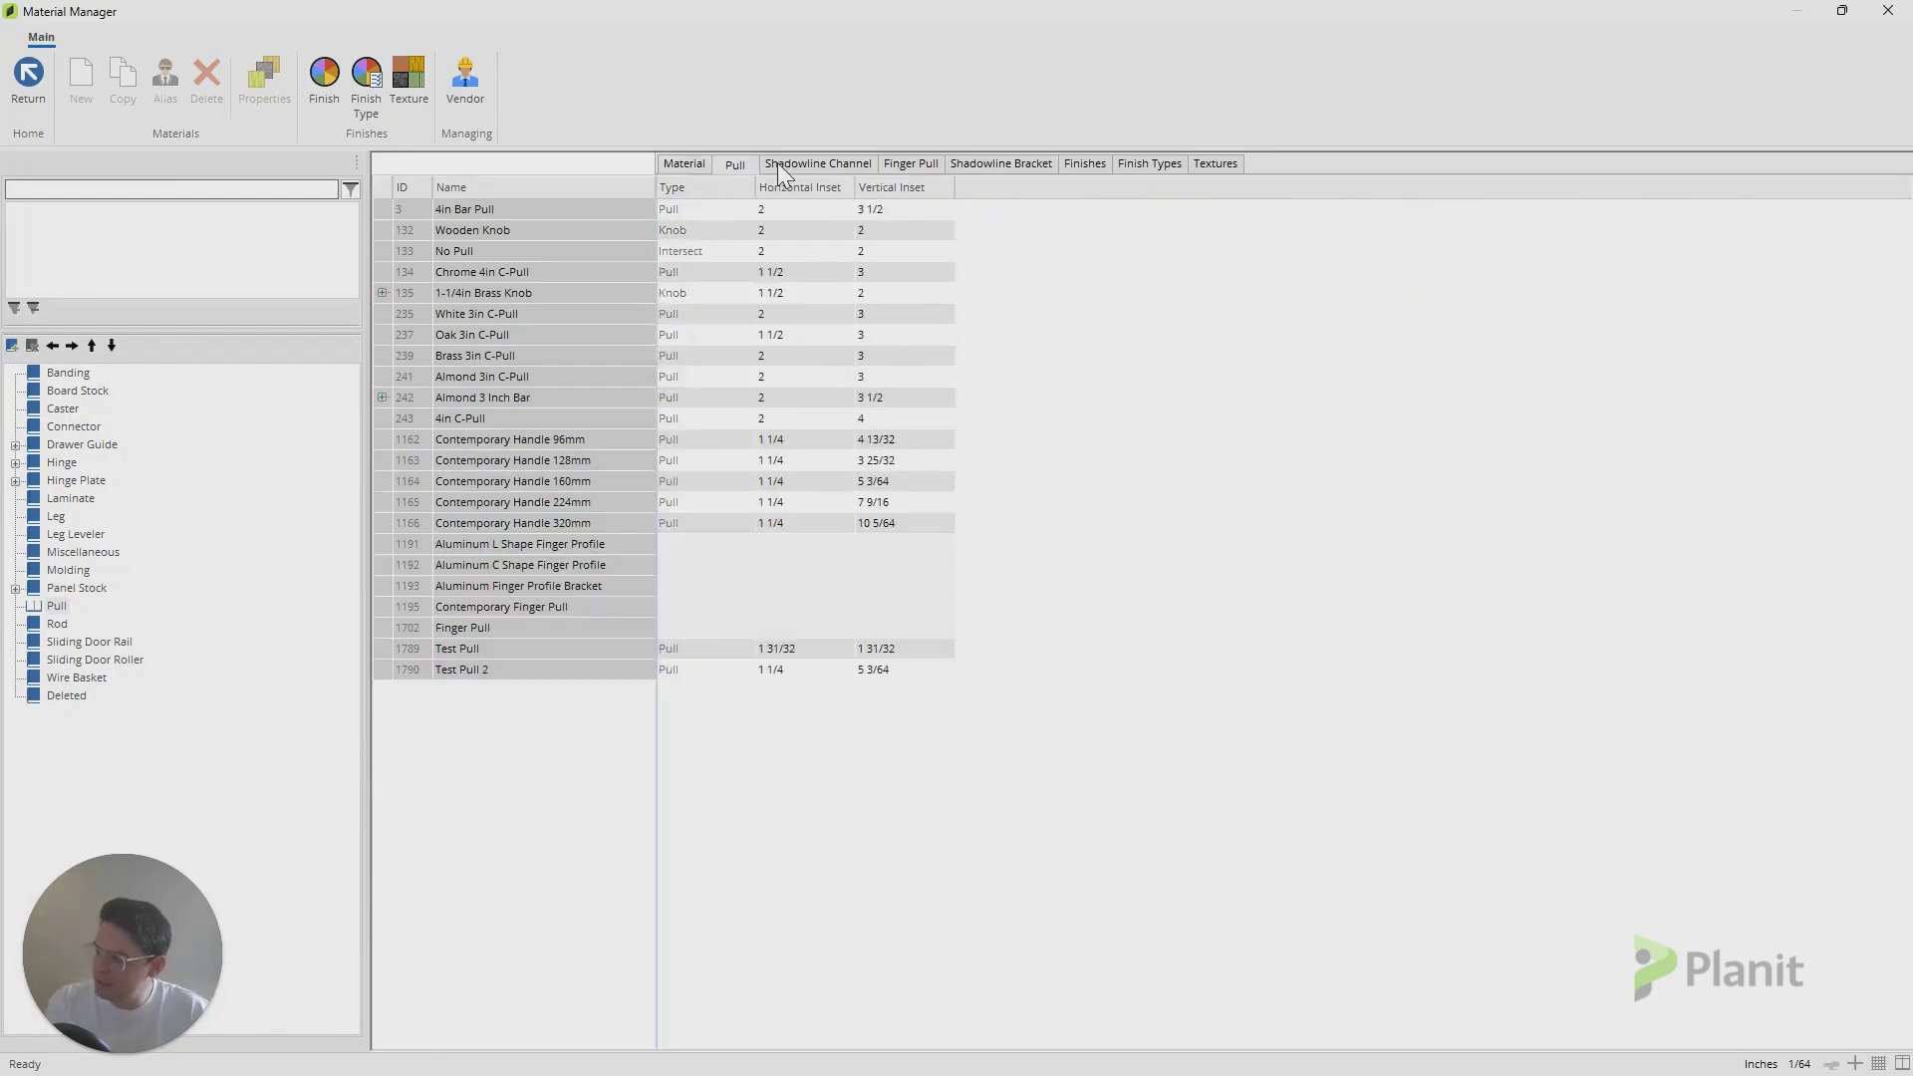
pyautogui.click(778, 163)
pyautogui.click(735, 164)
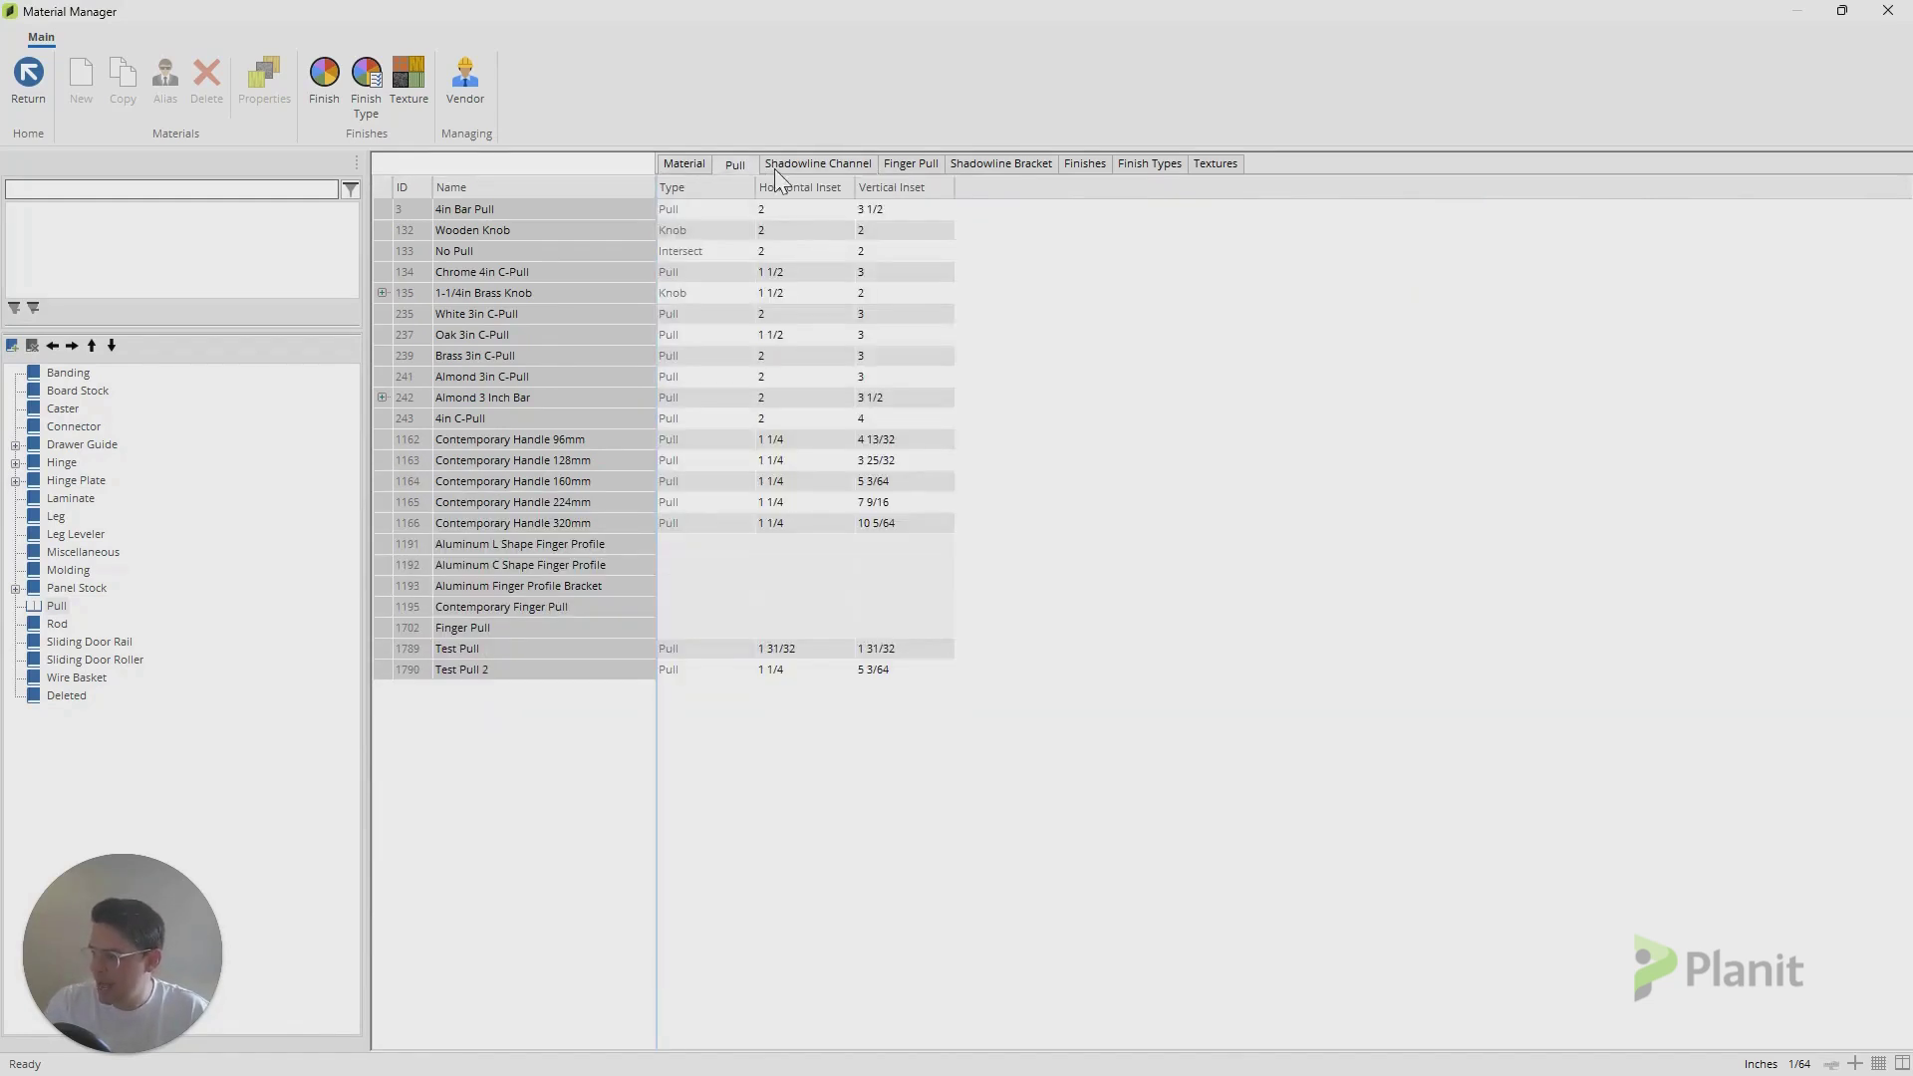
pyautogui.click(777, 670)
pyautogui.click(778, 675)
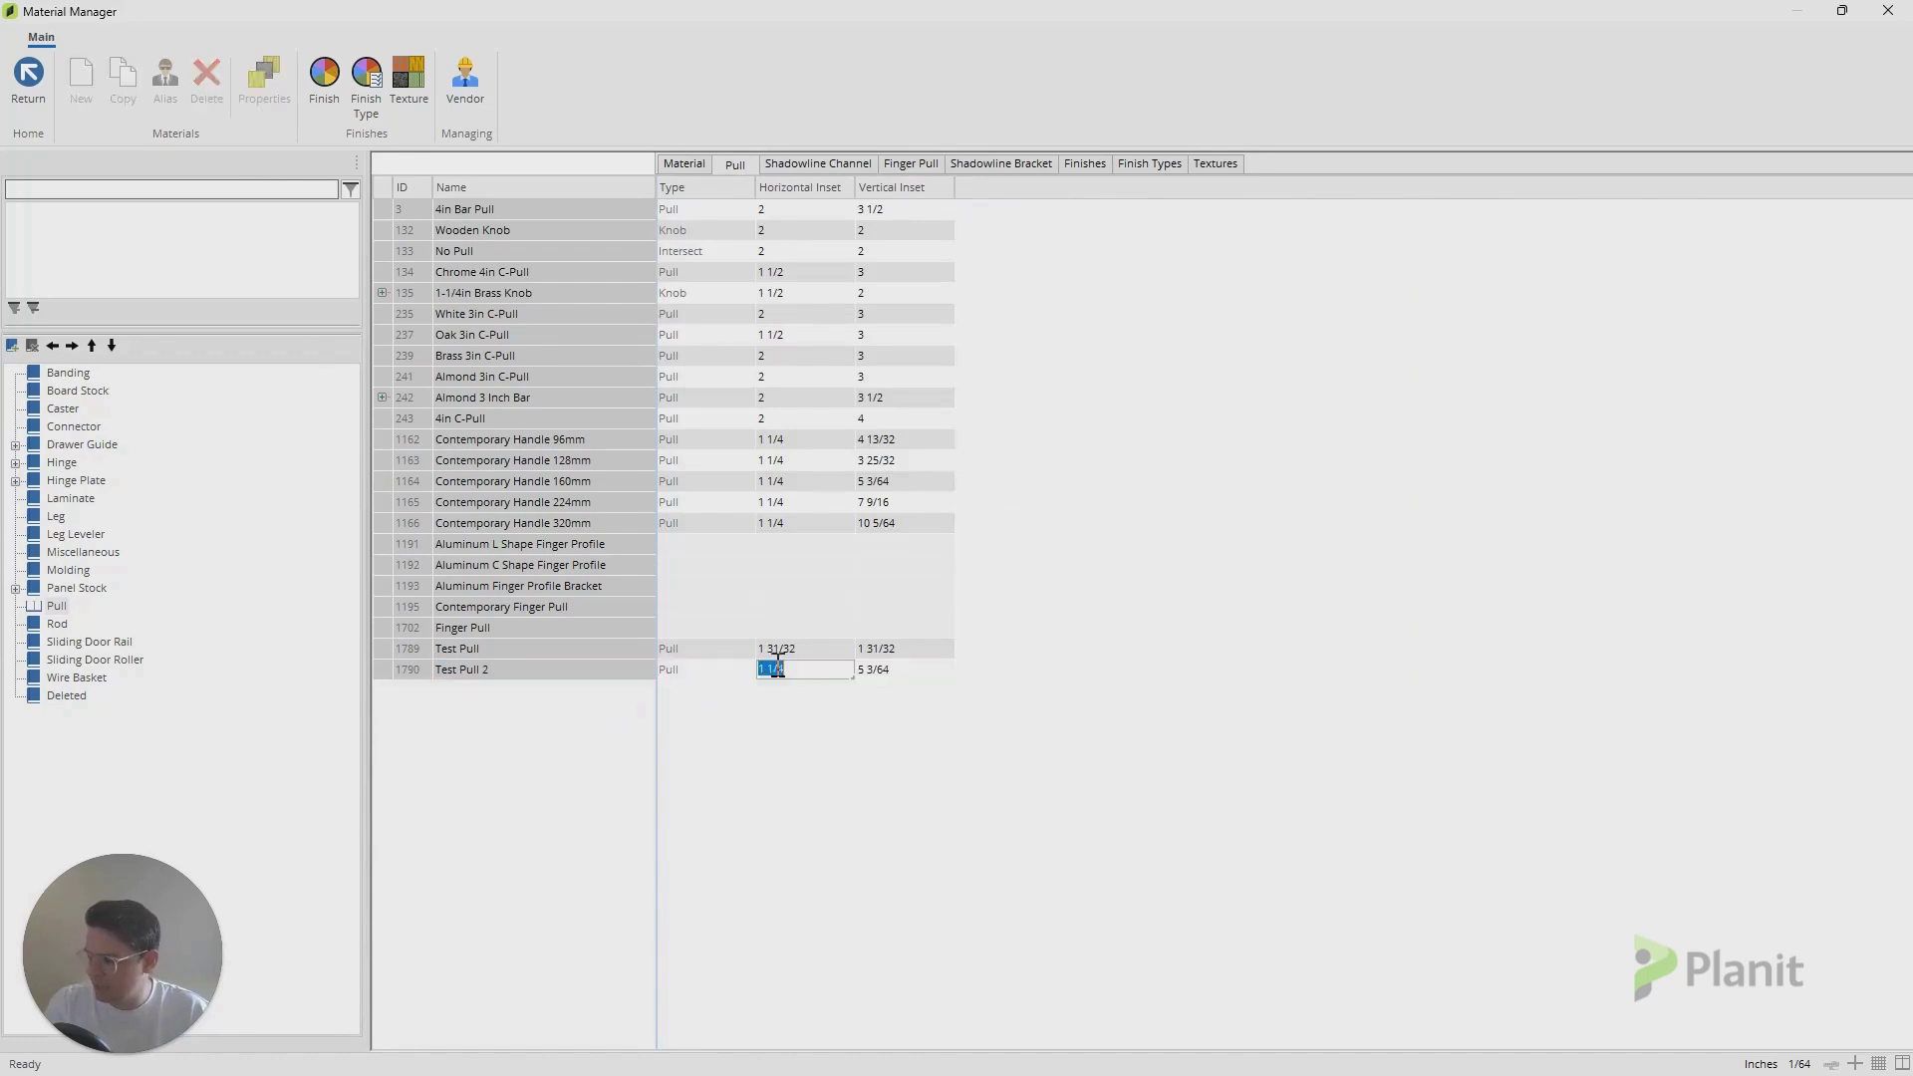
pyautogui.click(875, 671)
pyautogui.press('Up')
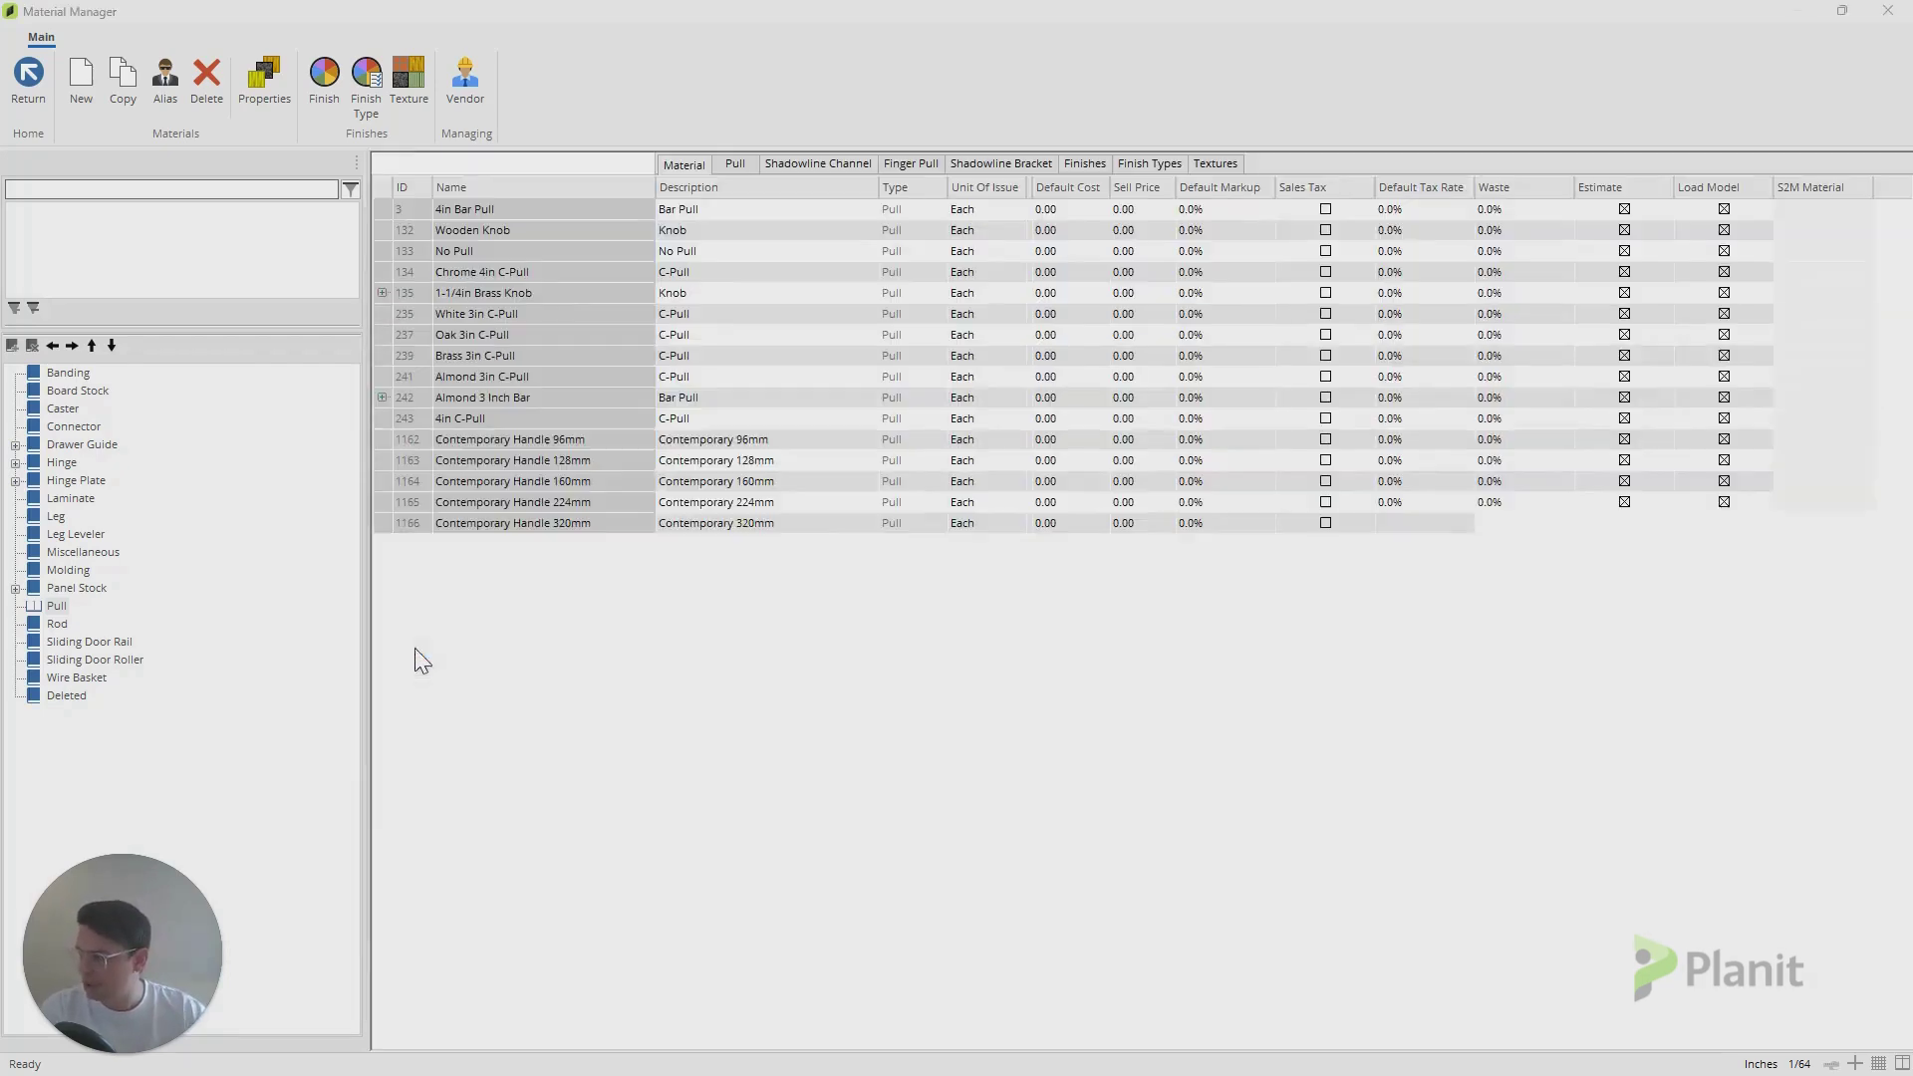
# - Open the Test Pull material's properties, expand its pull data, and view its model in 3D from an angle
pyautogui.doubleClick(417, 649)
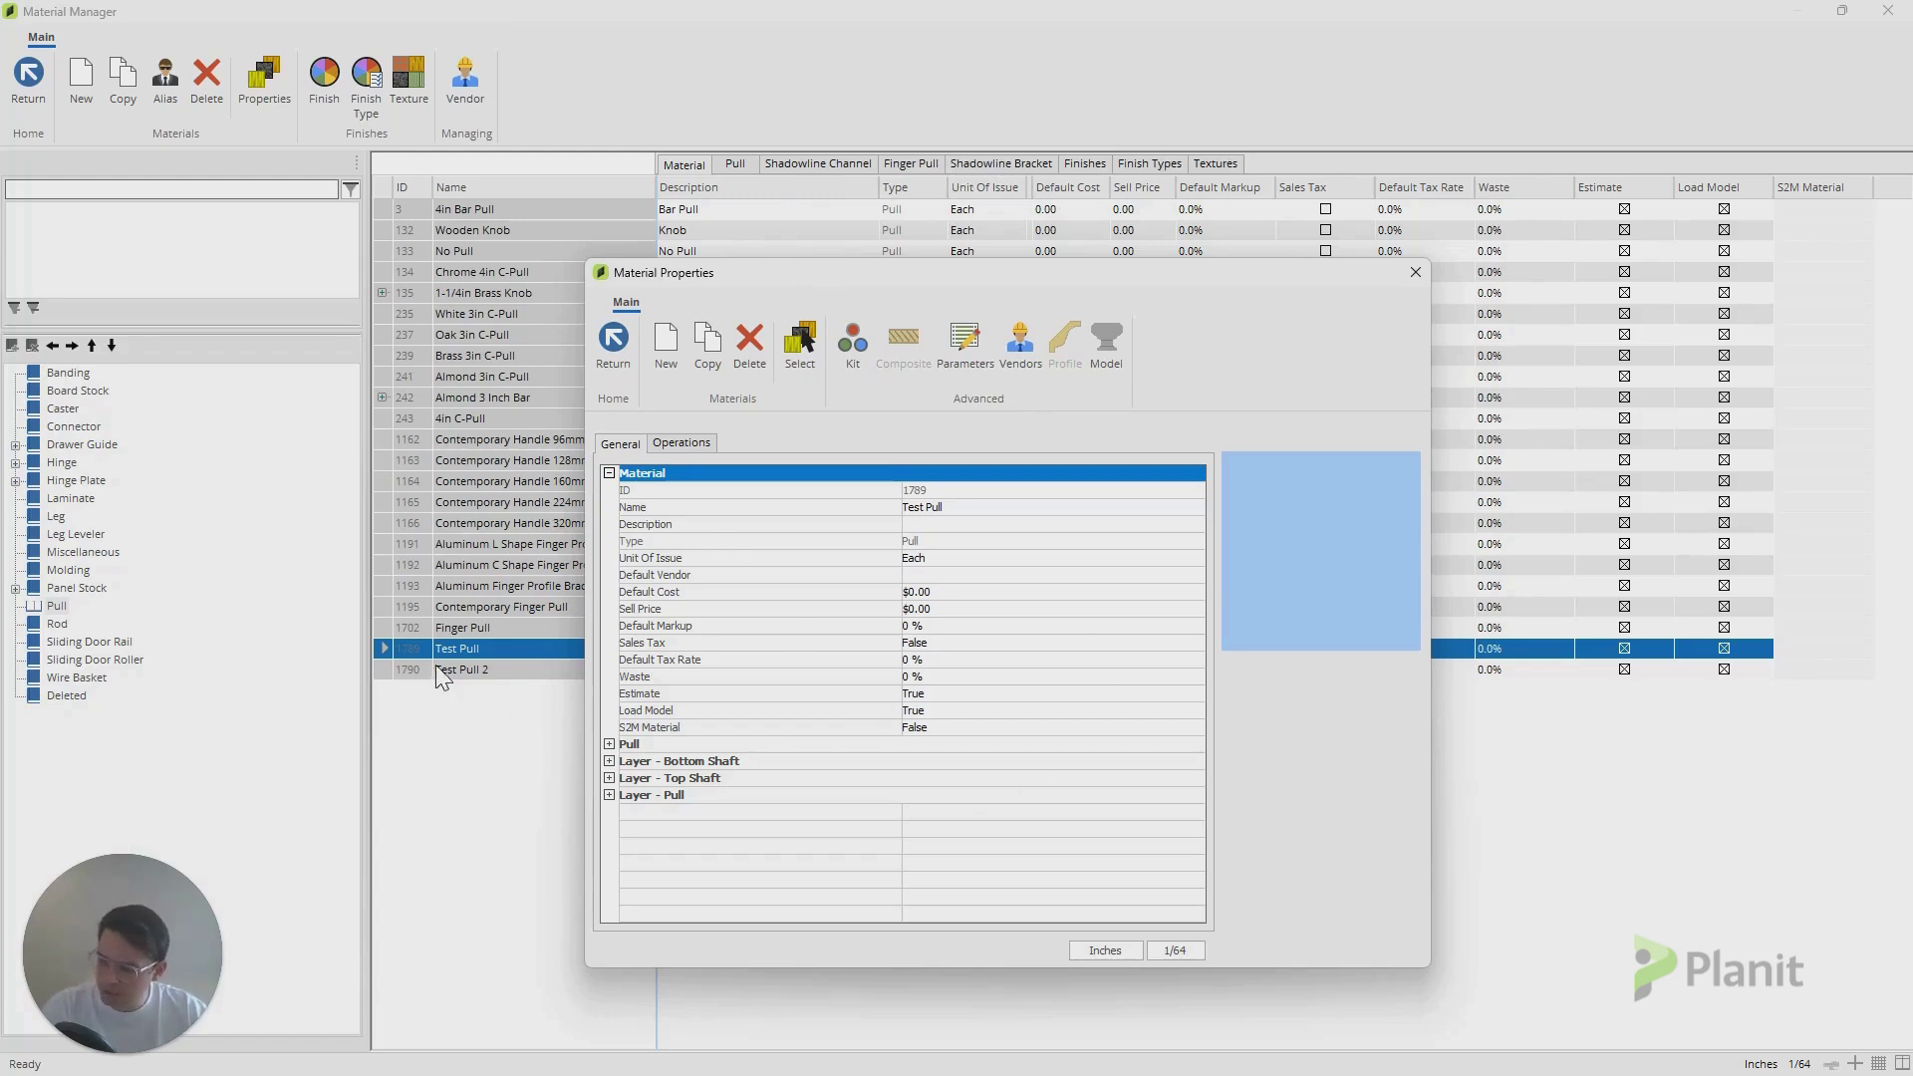
pyautogui.click(609, 744)
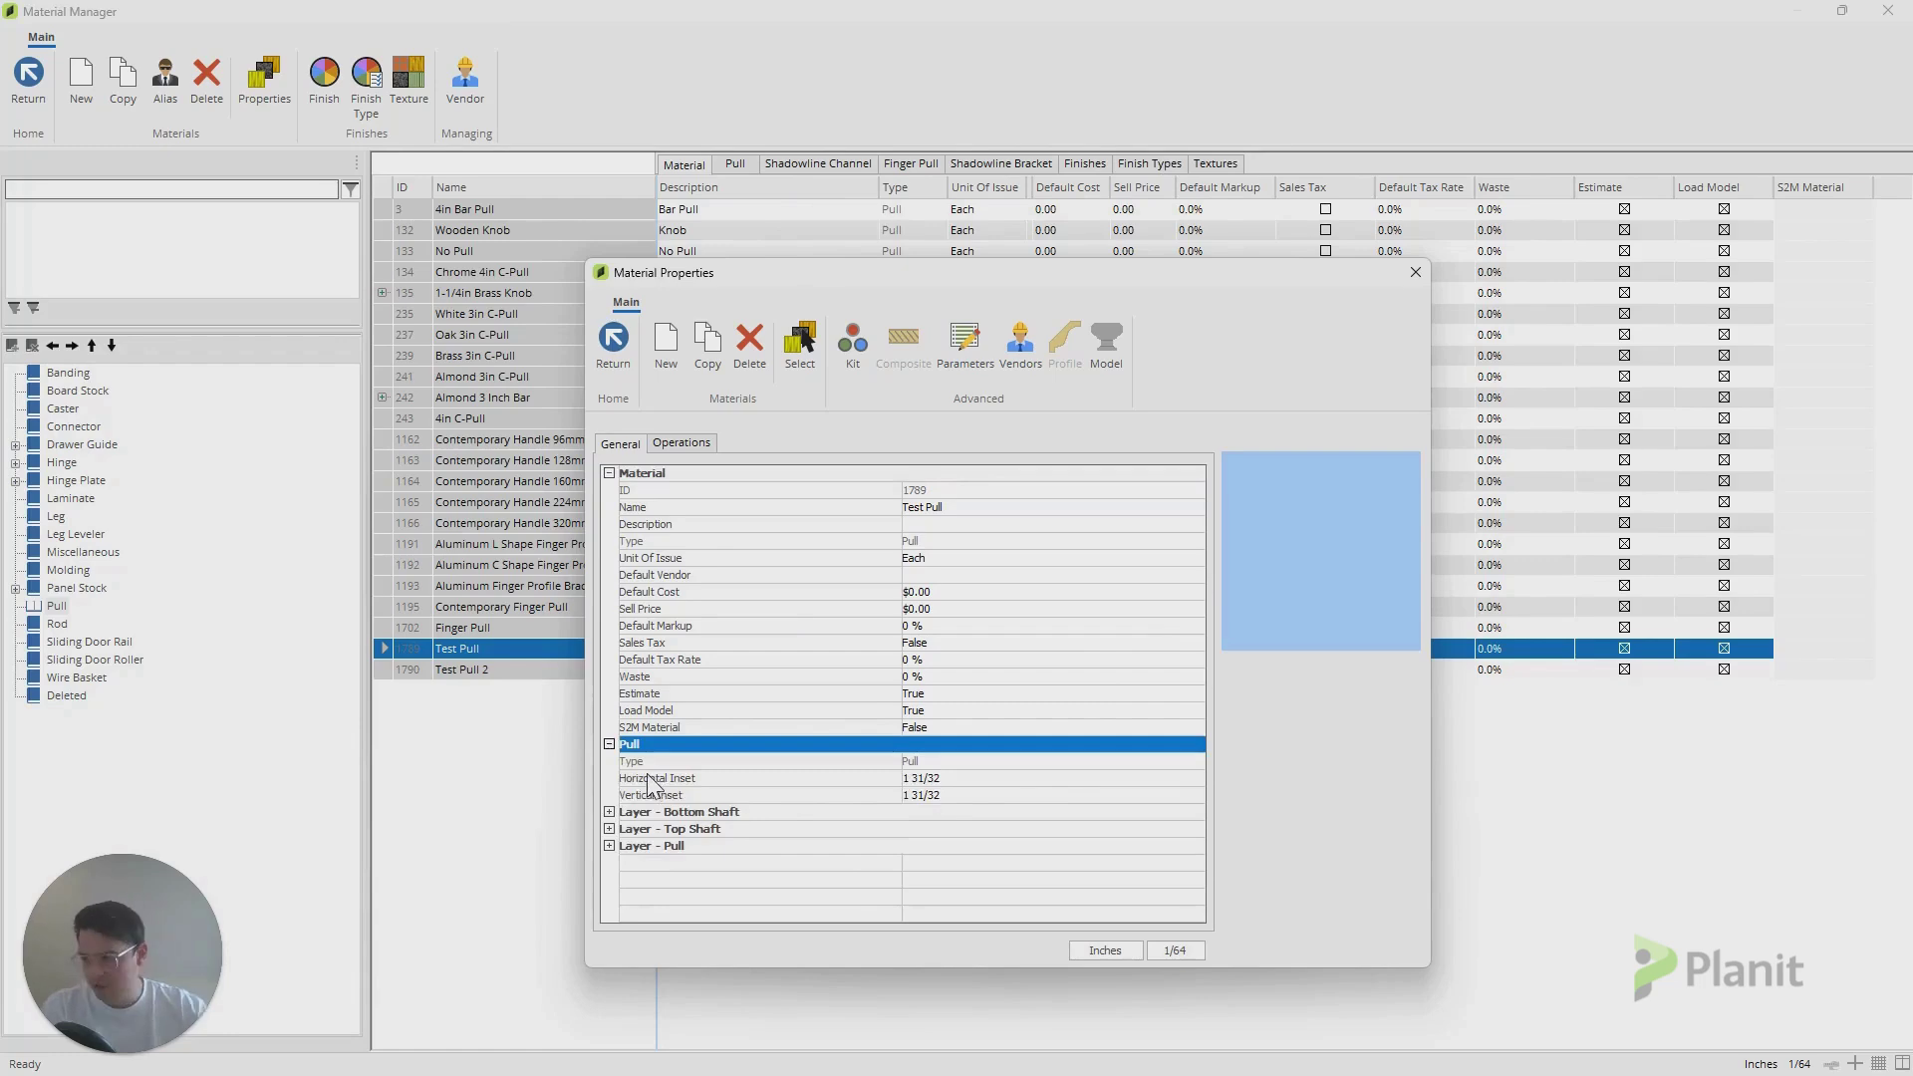
pyautogui.click(1117, 355)
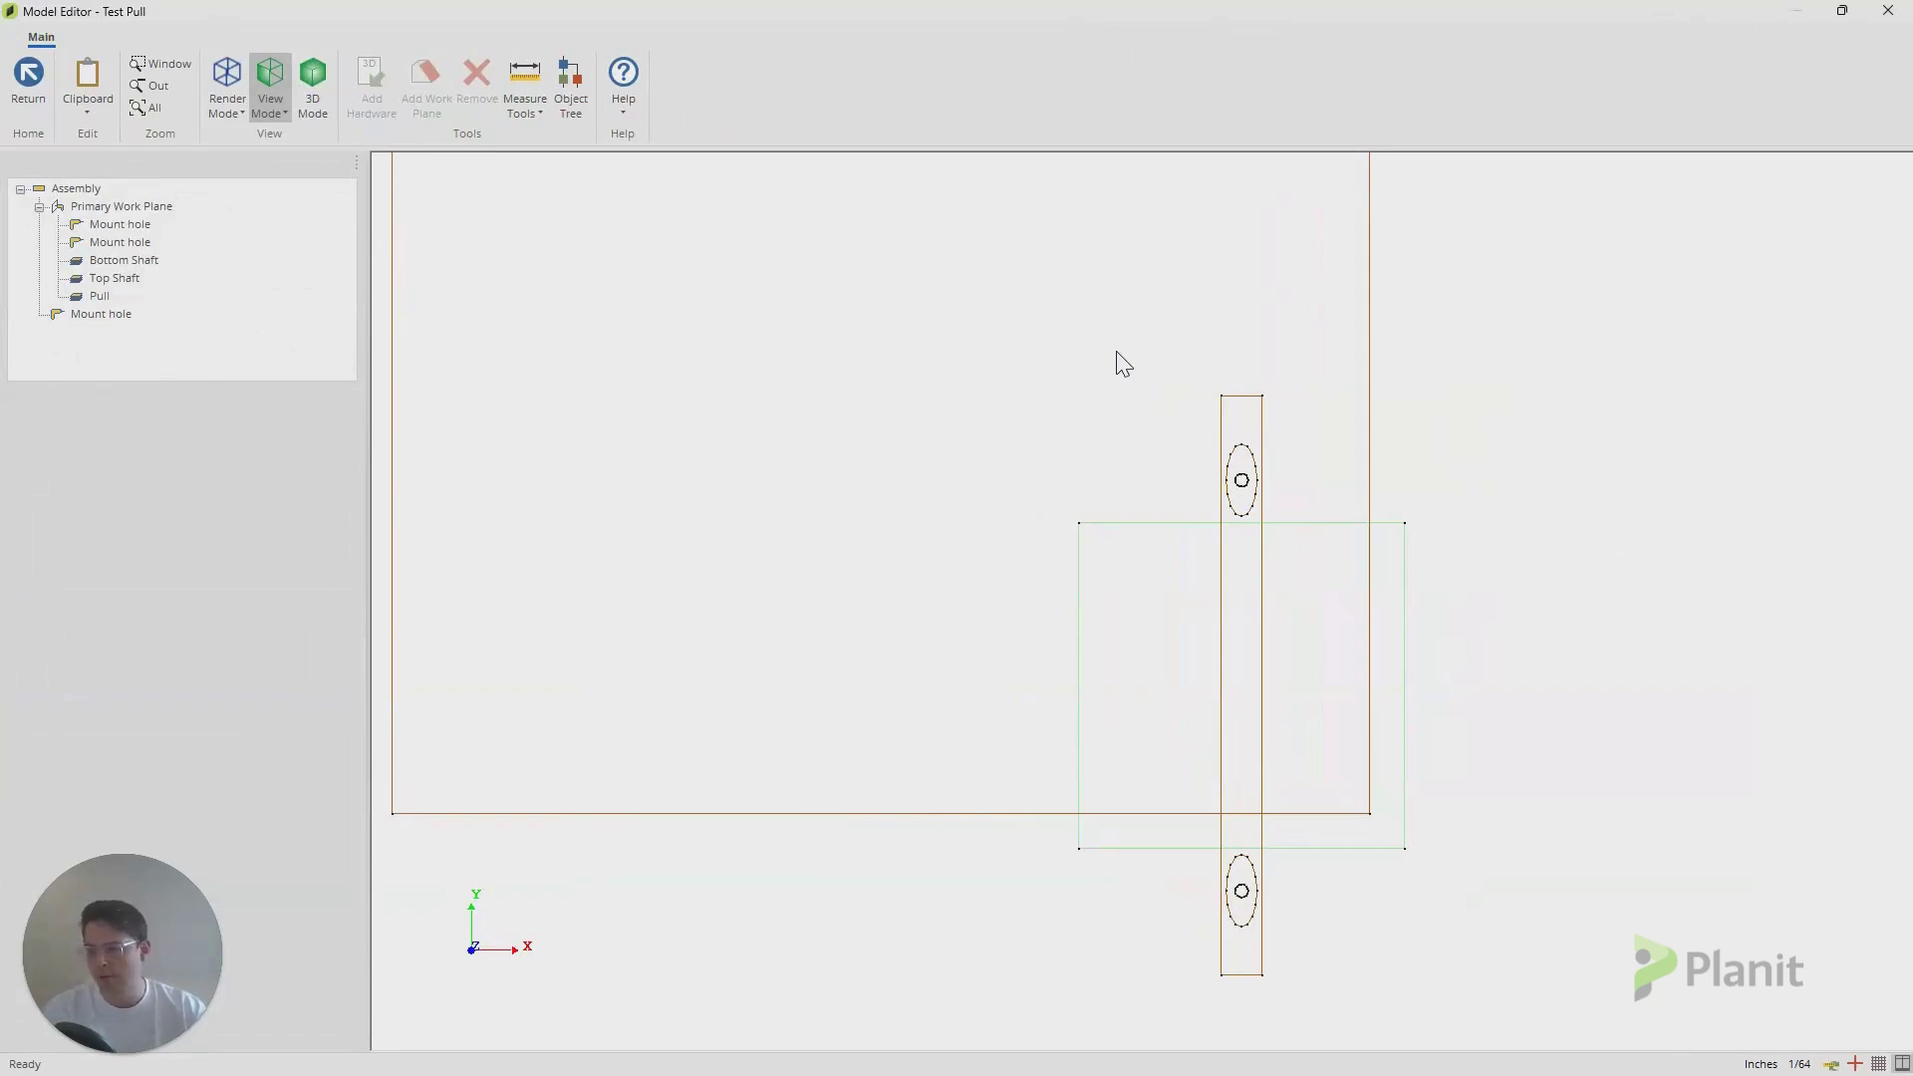
pyautogui.click(315, 94)
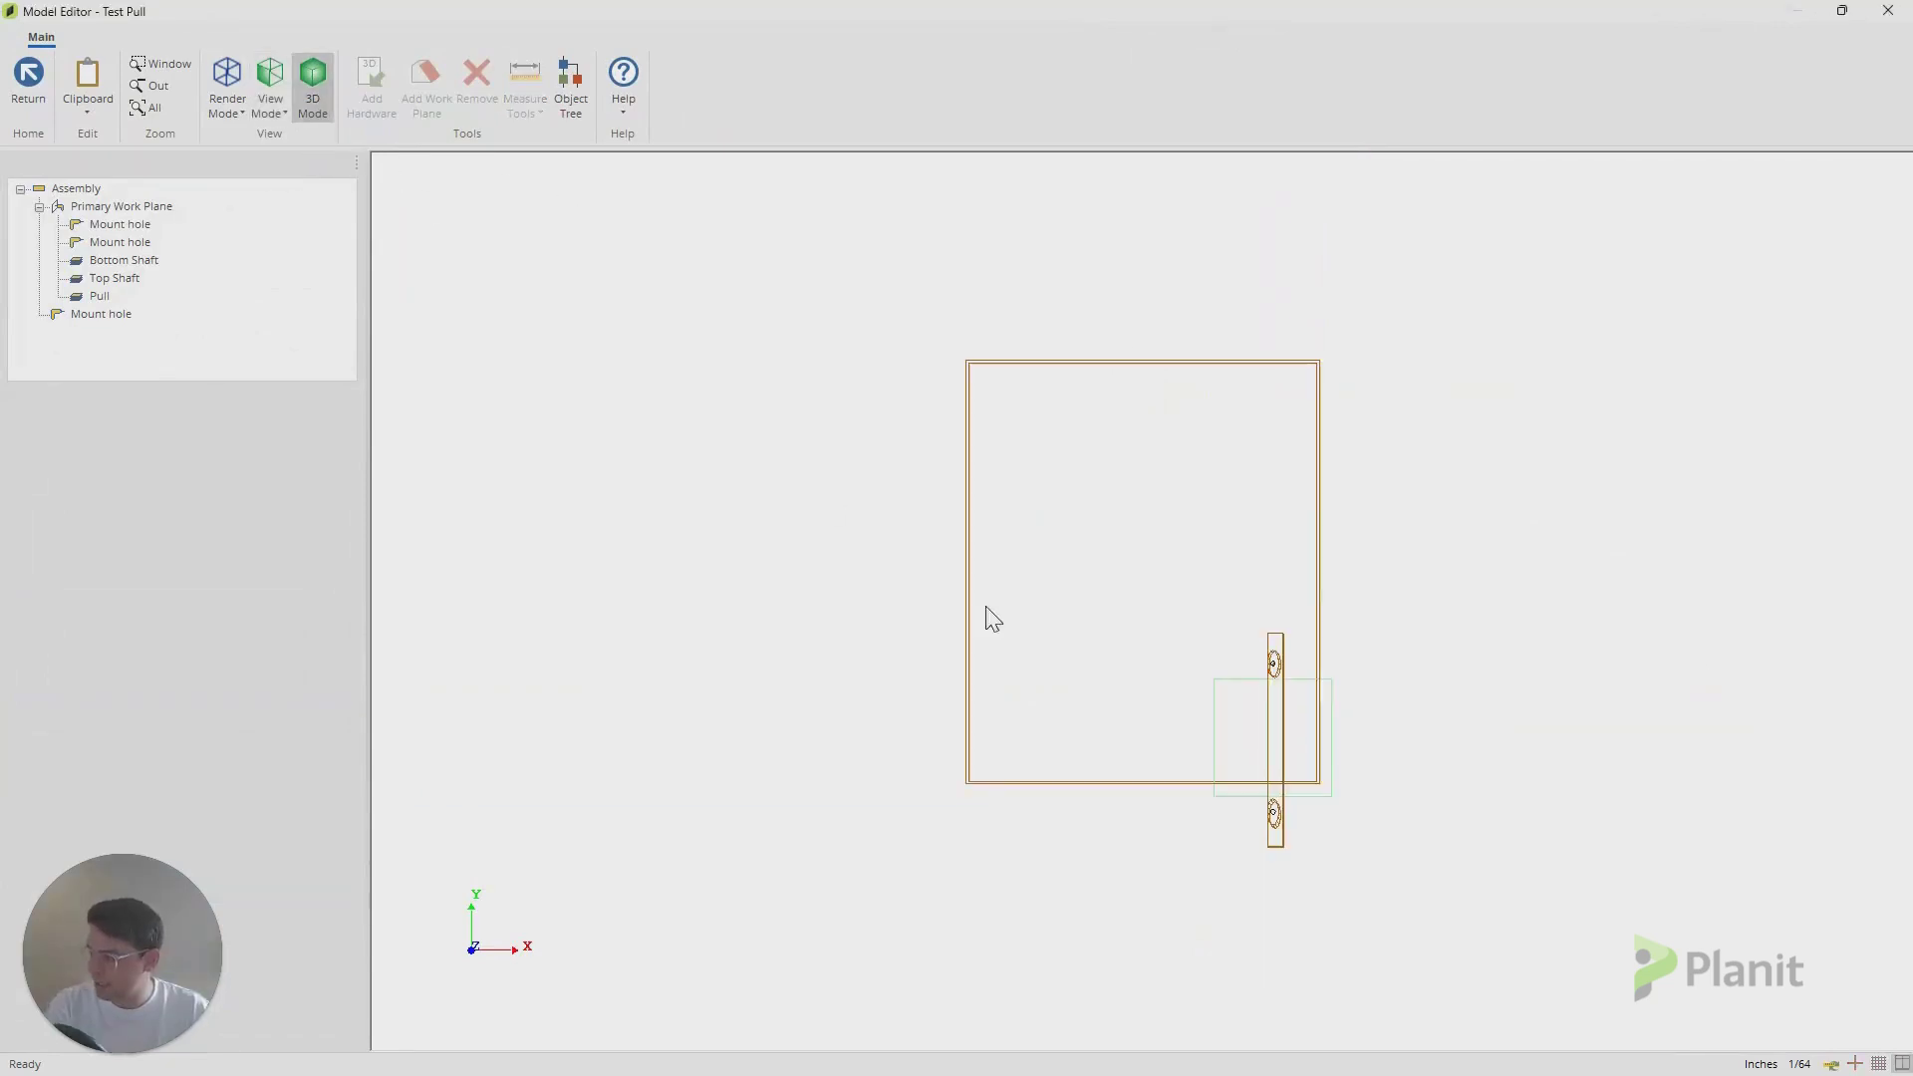
pyautogui.moveTo(1462, 748); pyautogui.dragTo(940, 764)
pyautogui.scroll(5, 1328, 854)
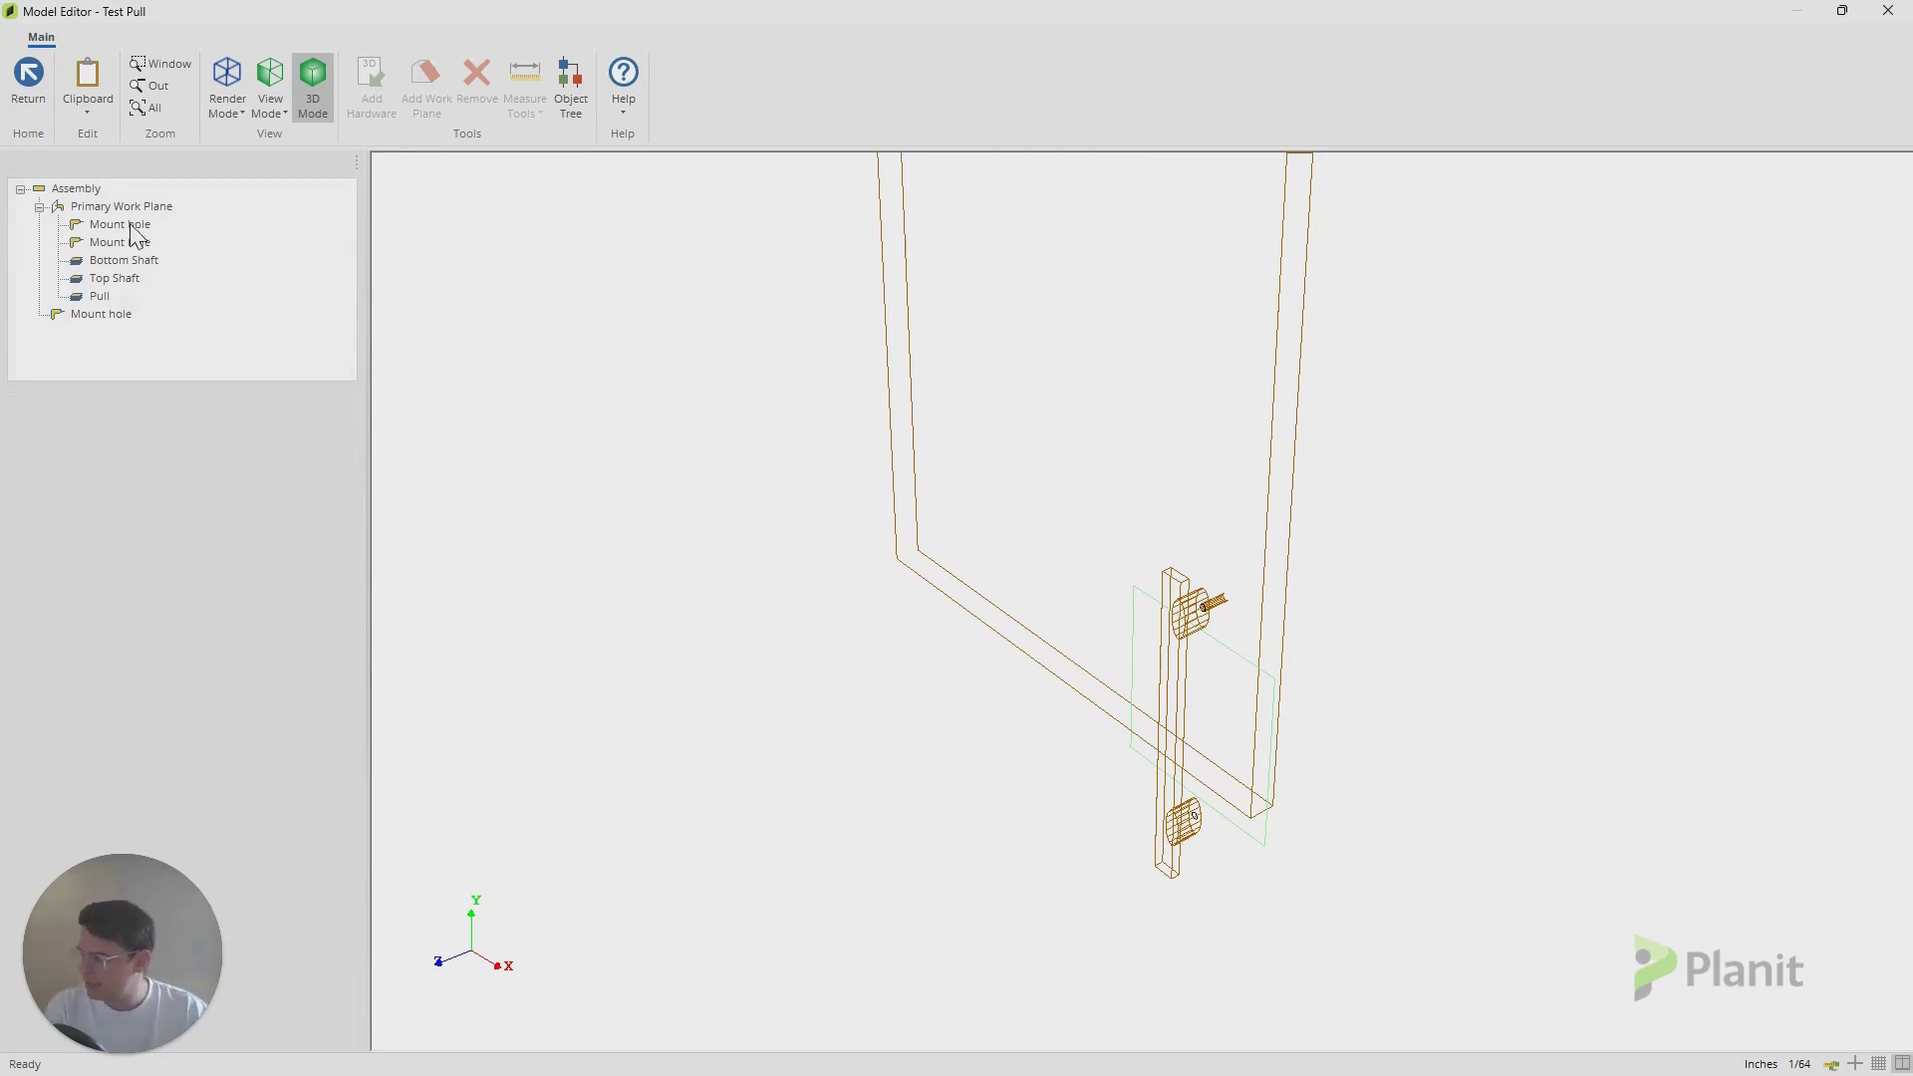
# - Try a Y position of -1 45/64 for the Bottom Shaft and restore its original position
pyautogui.click(118, 263)
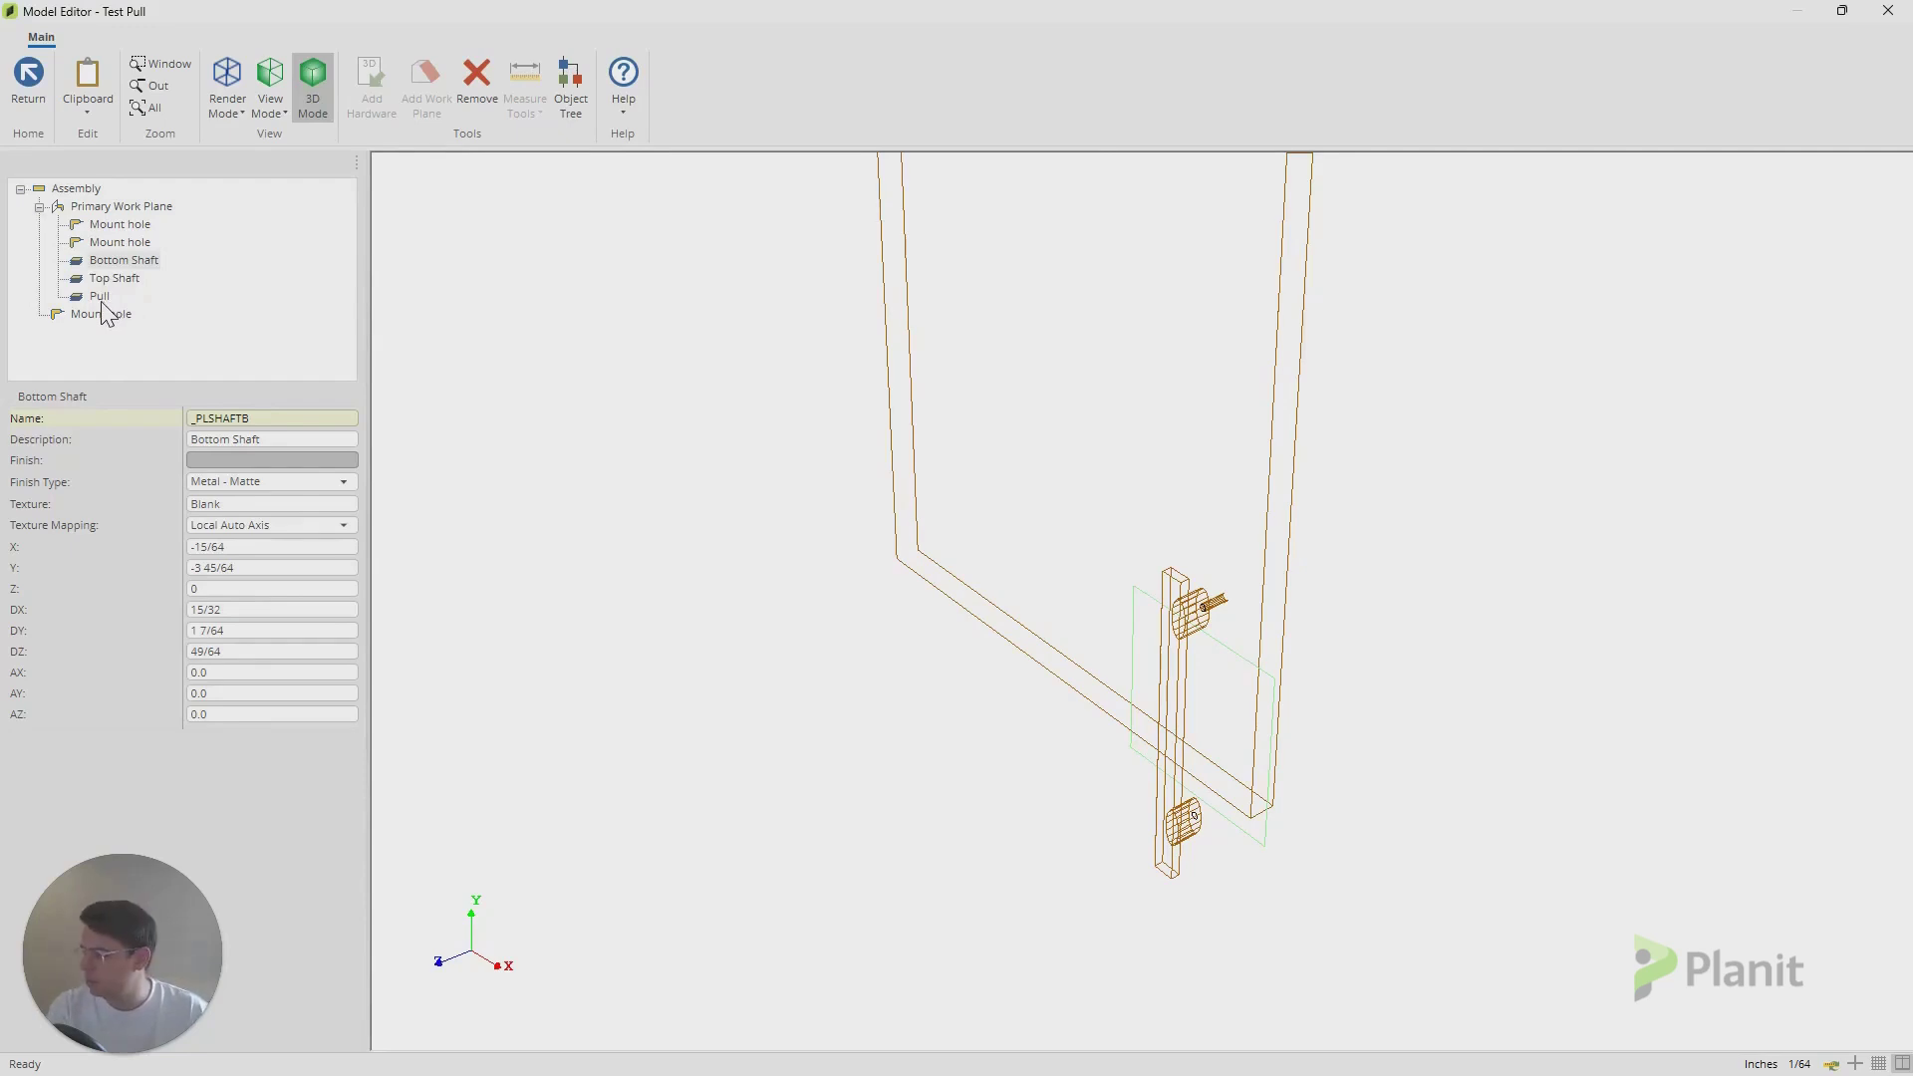
pyautogui.click(104, 301)
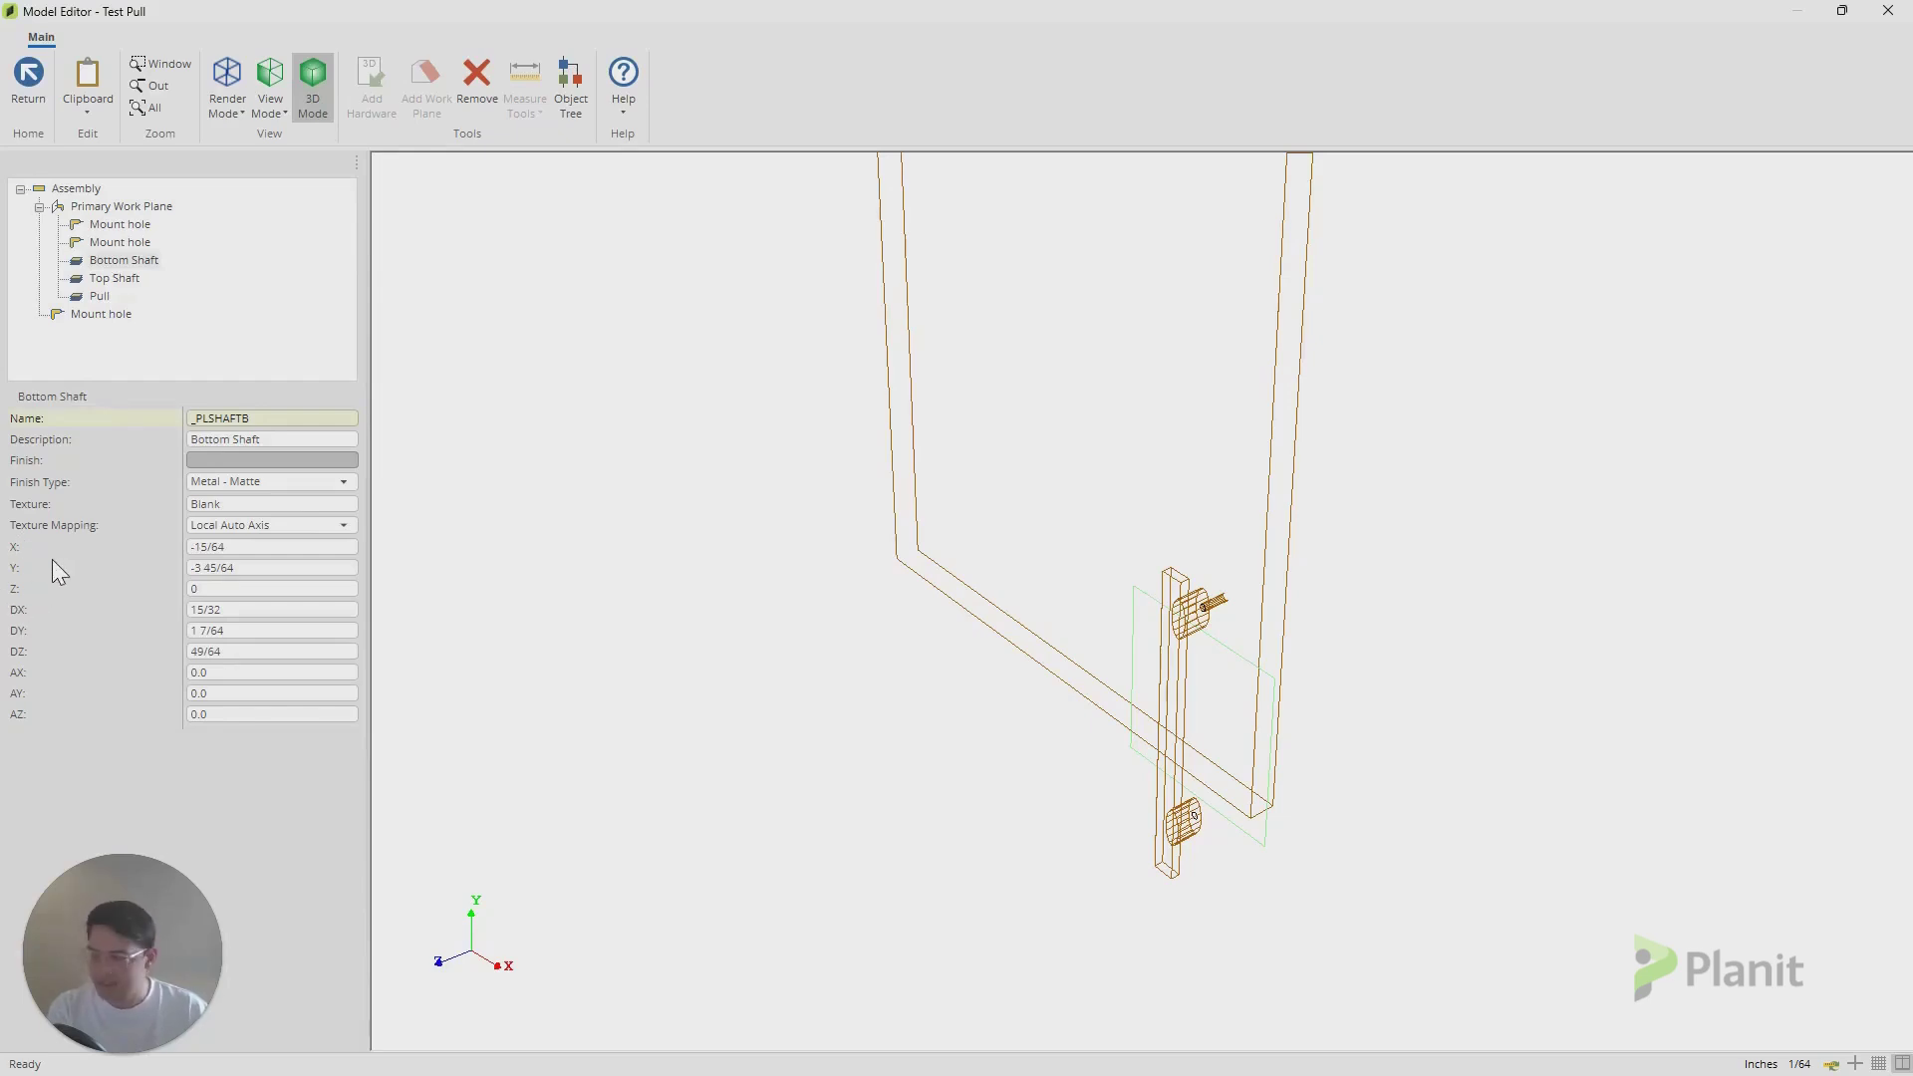
pyautogui.click(249, 567)
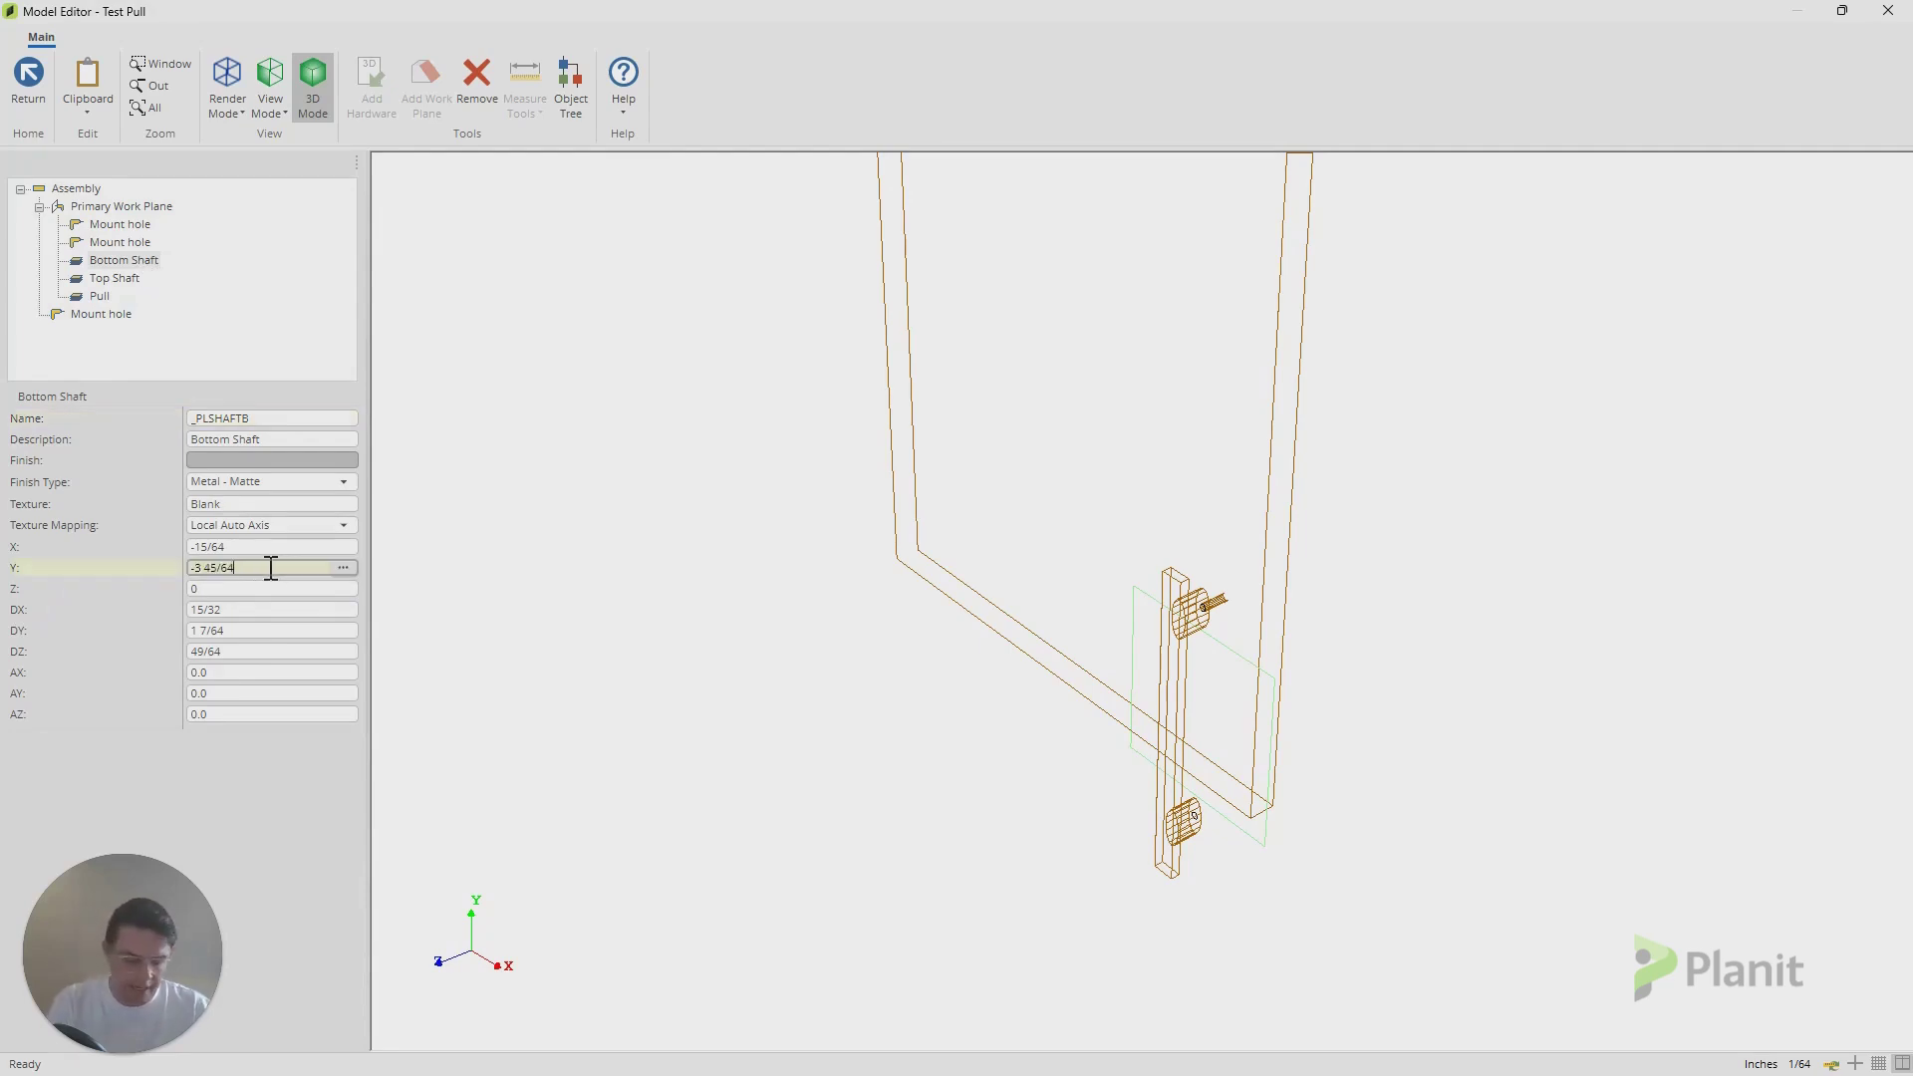
pyautogui.press('Home')
pyautogui.press('Right')
pyautogui.press('Right')
pyautogui.press('Delete')
pyautogui.write('1')
pyautogui.press('Return')
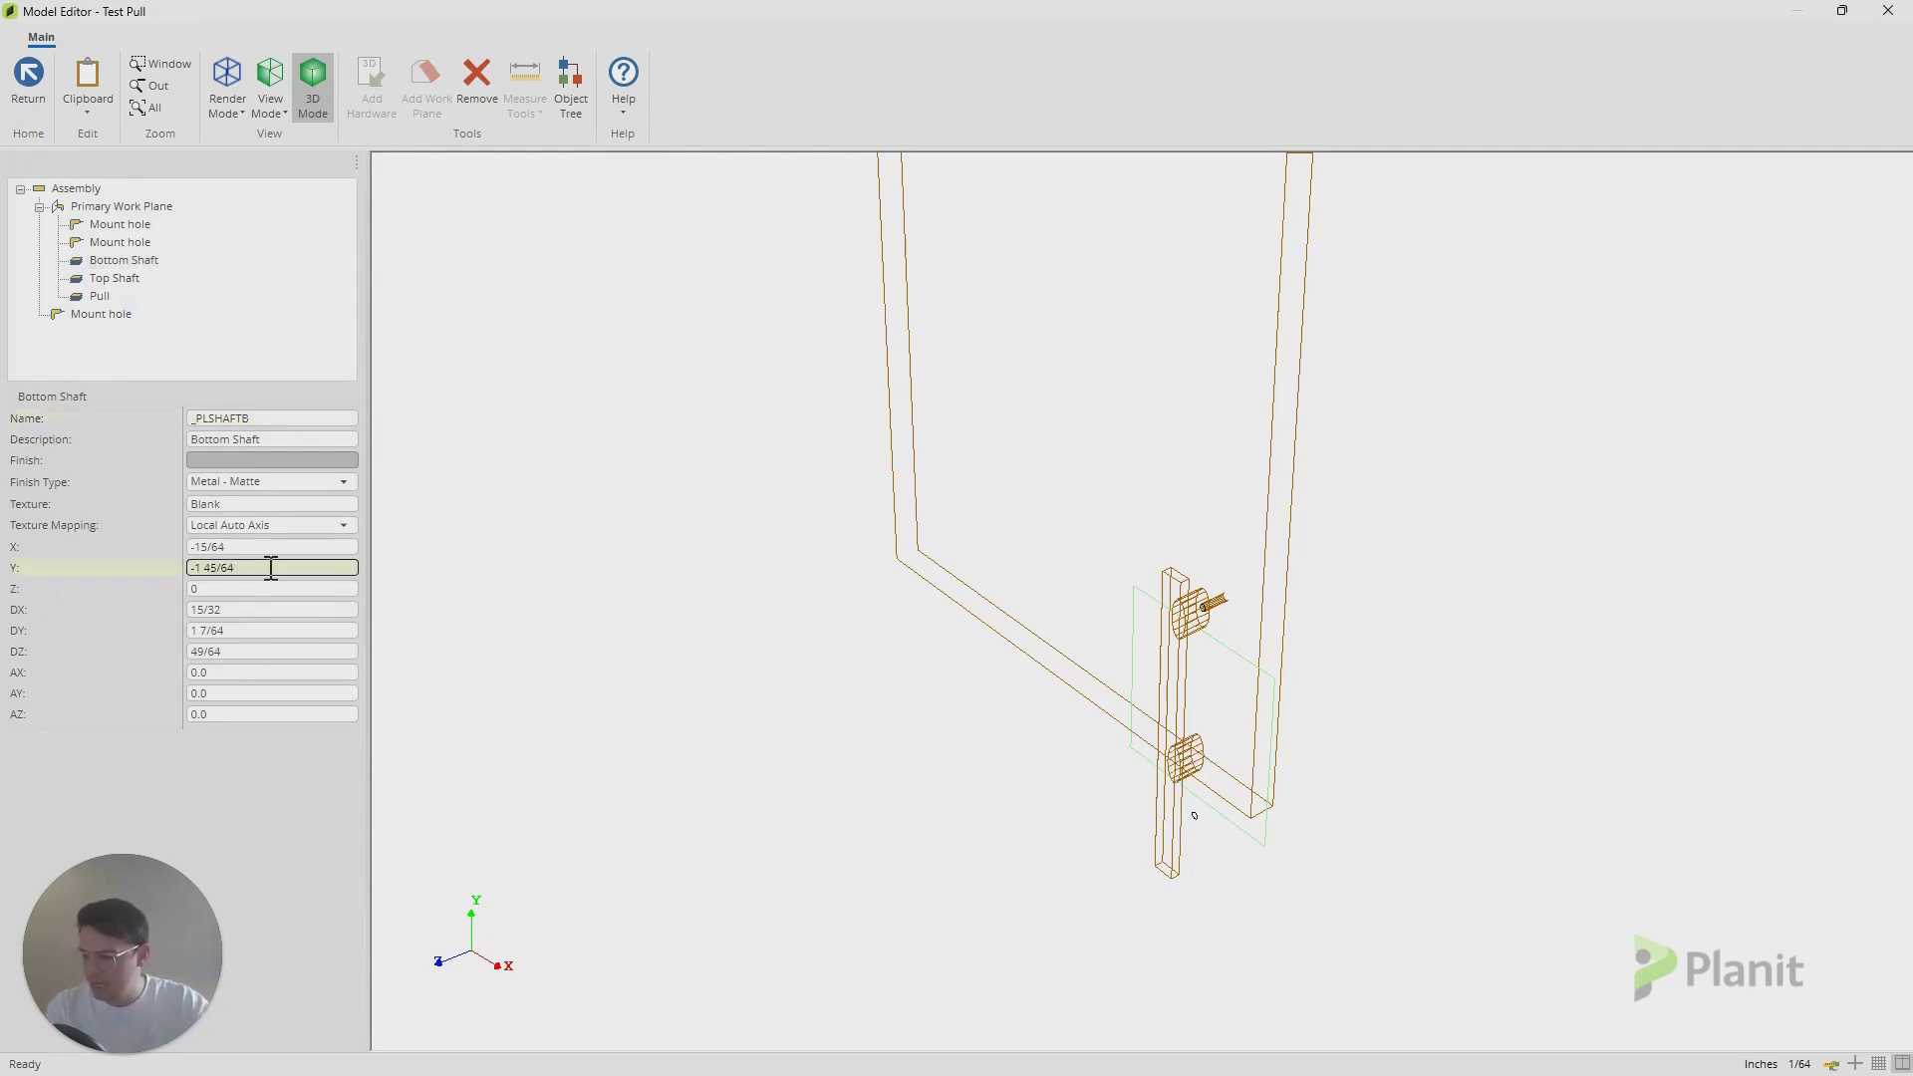
pyautogui.click(271, 567)
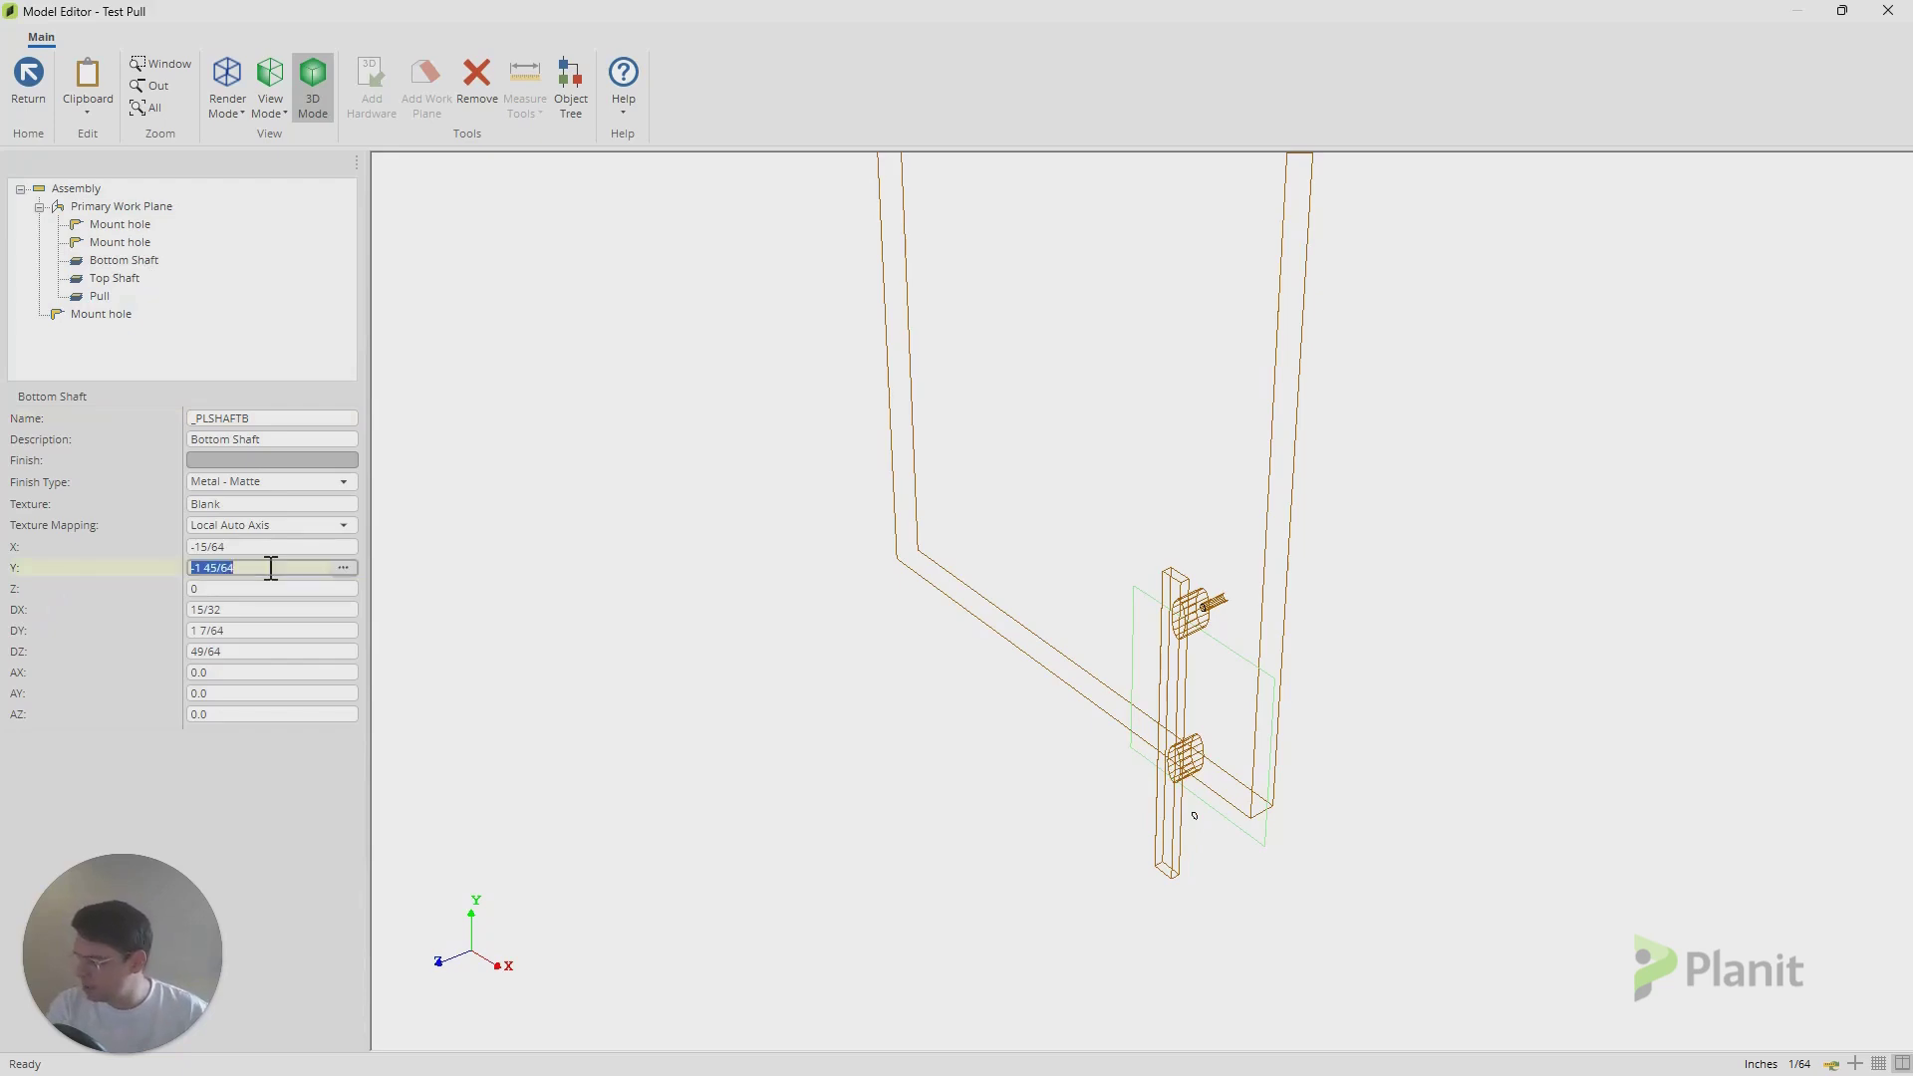
pyautogui.click(239, 567)
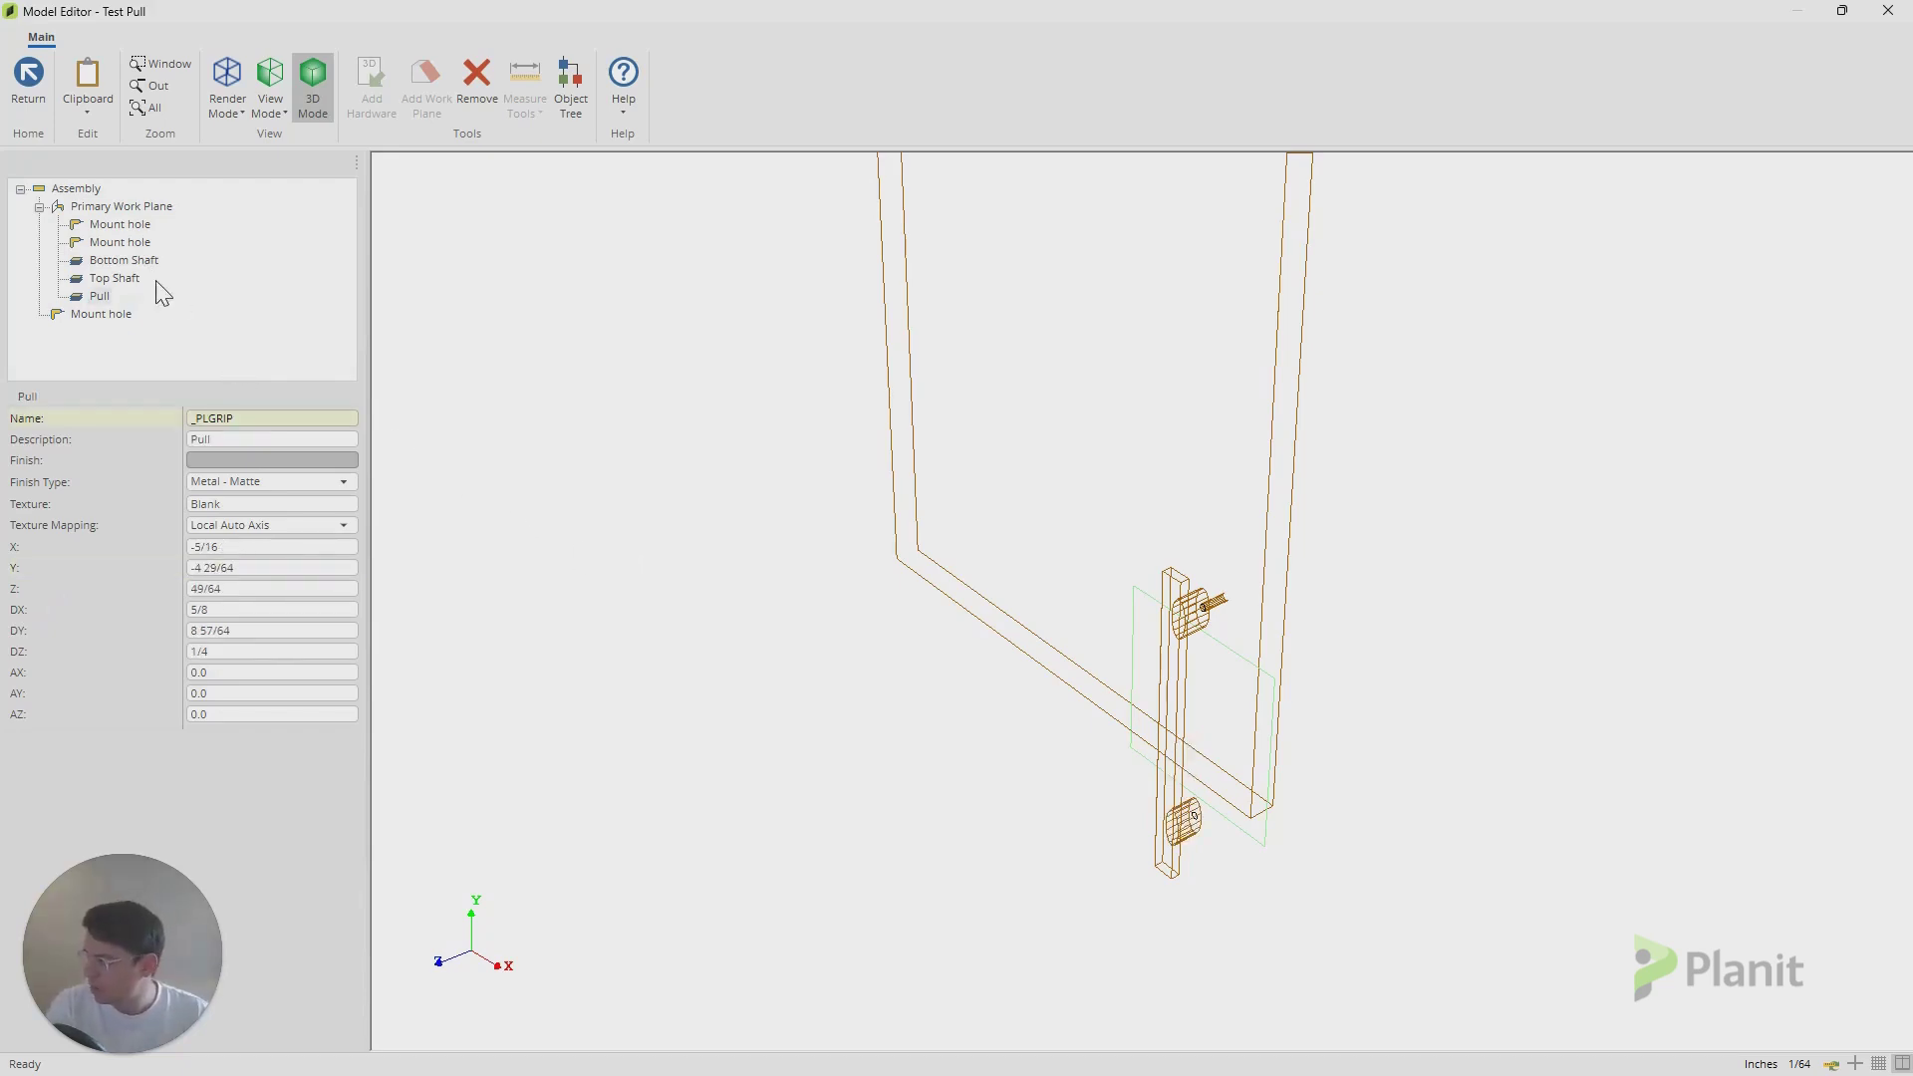
# - Examine the position and size values of the Pull part in the Test Pull model
pyautogui.click(106, 294)
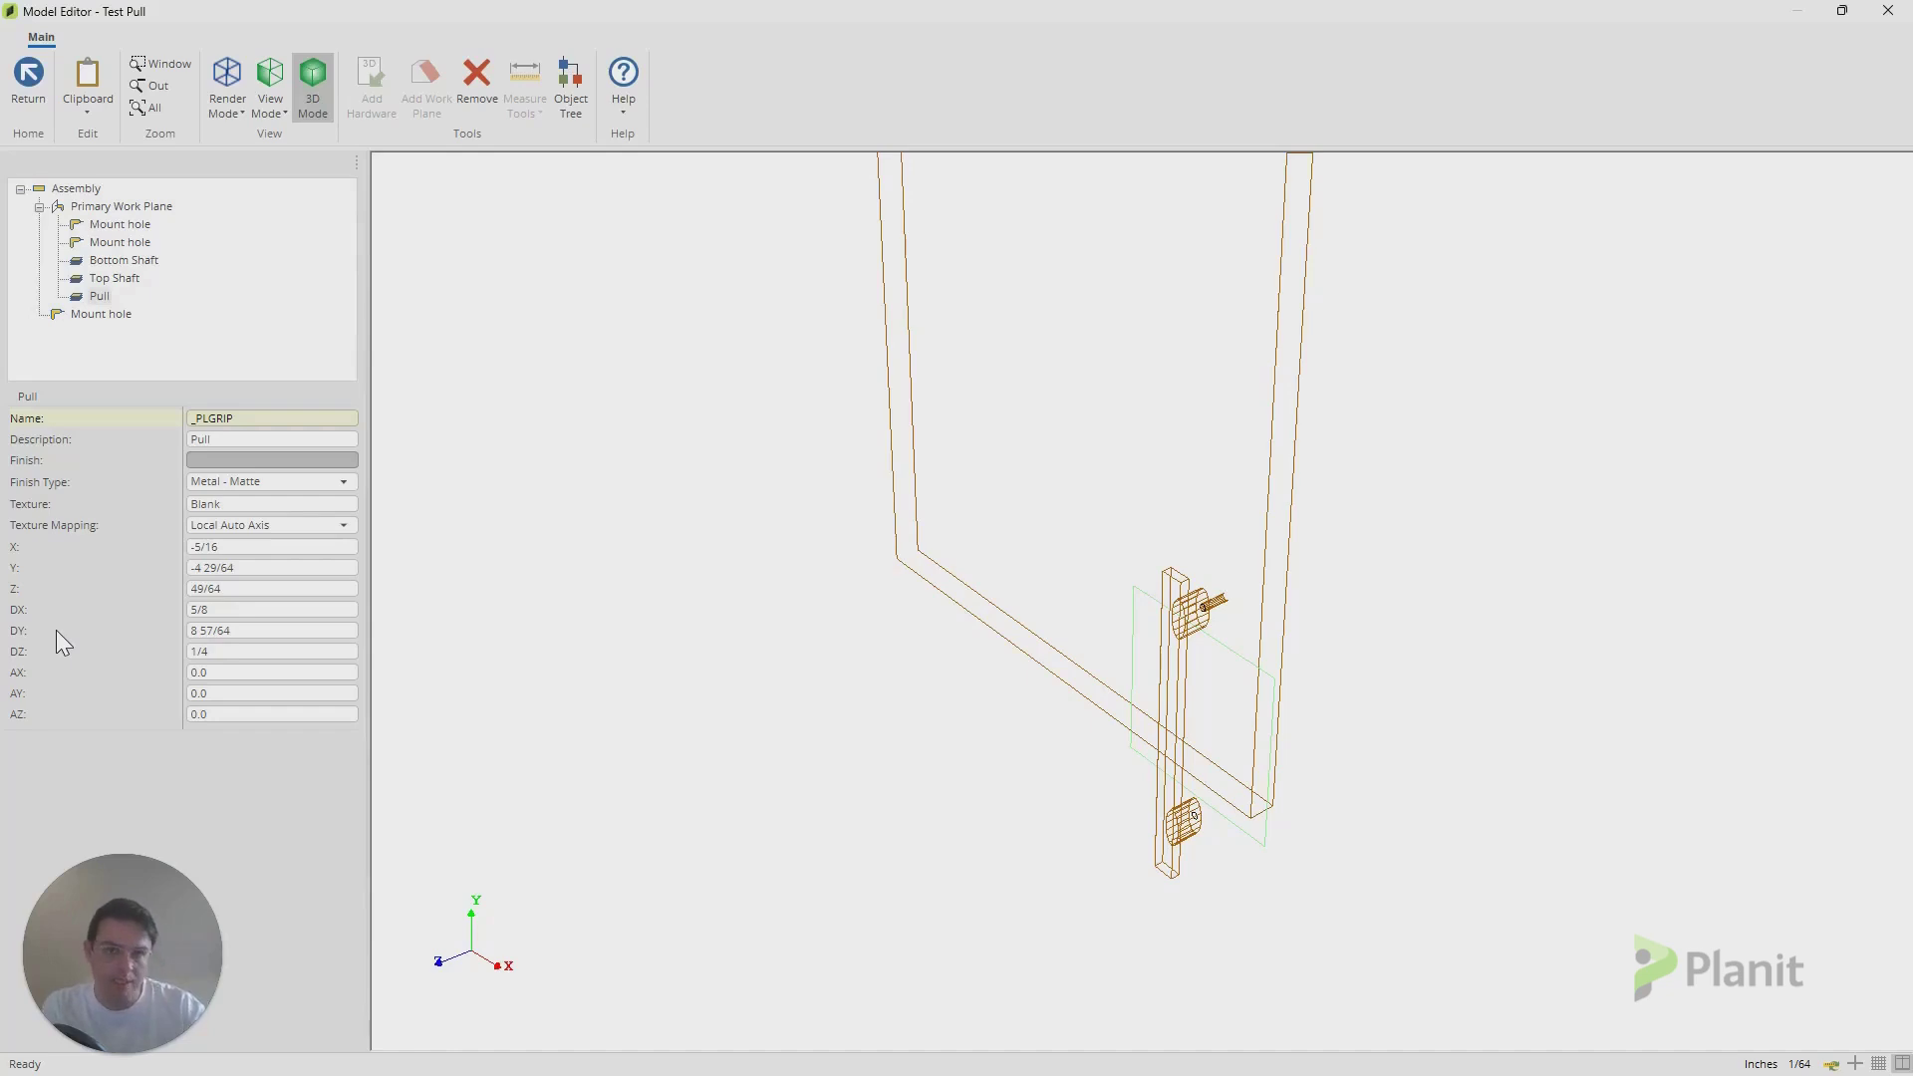
pyautogui.click(305, 631)
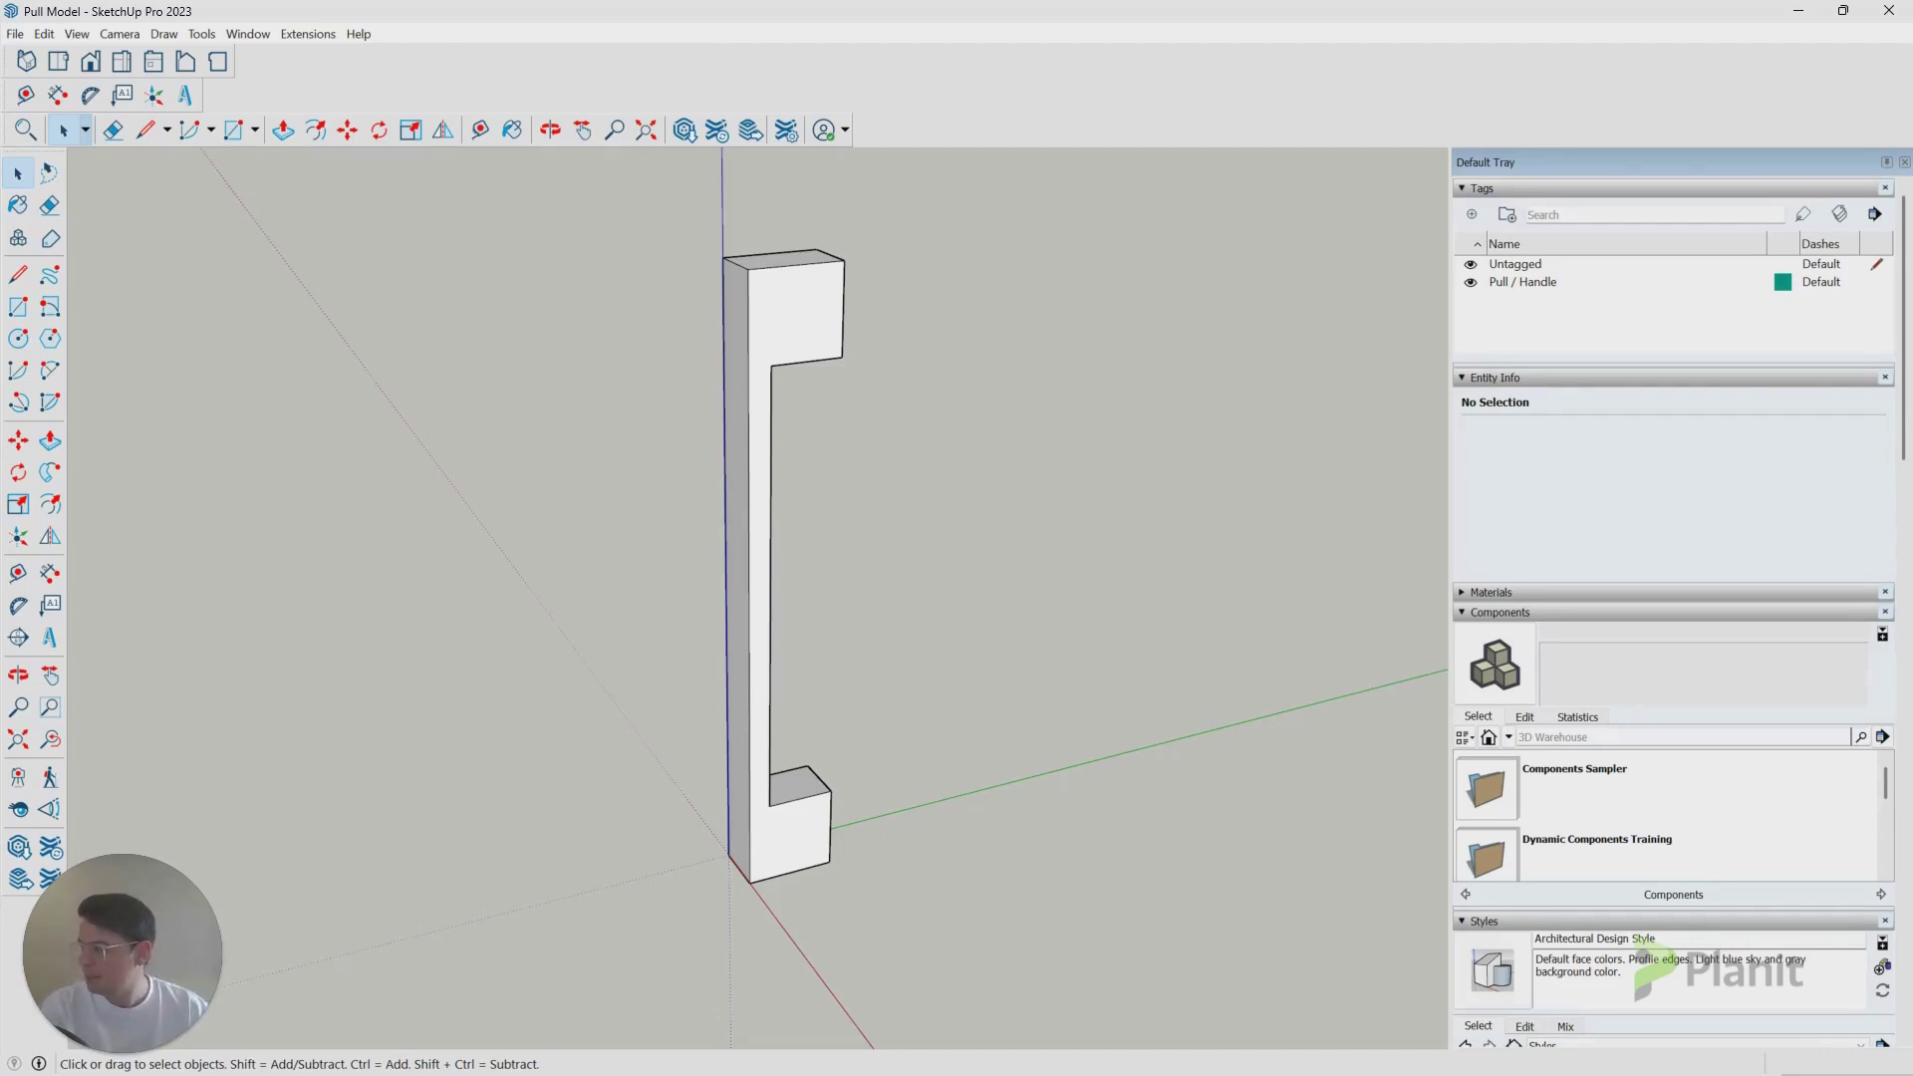
# - In SketchUp, save the handle drawing as Pull Model.skp in the SketchUp 2020 format
pyautogui.click(15, 34)
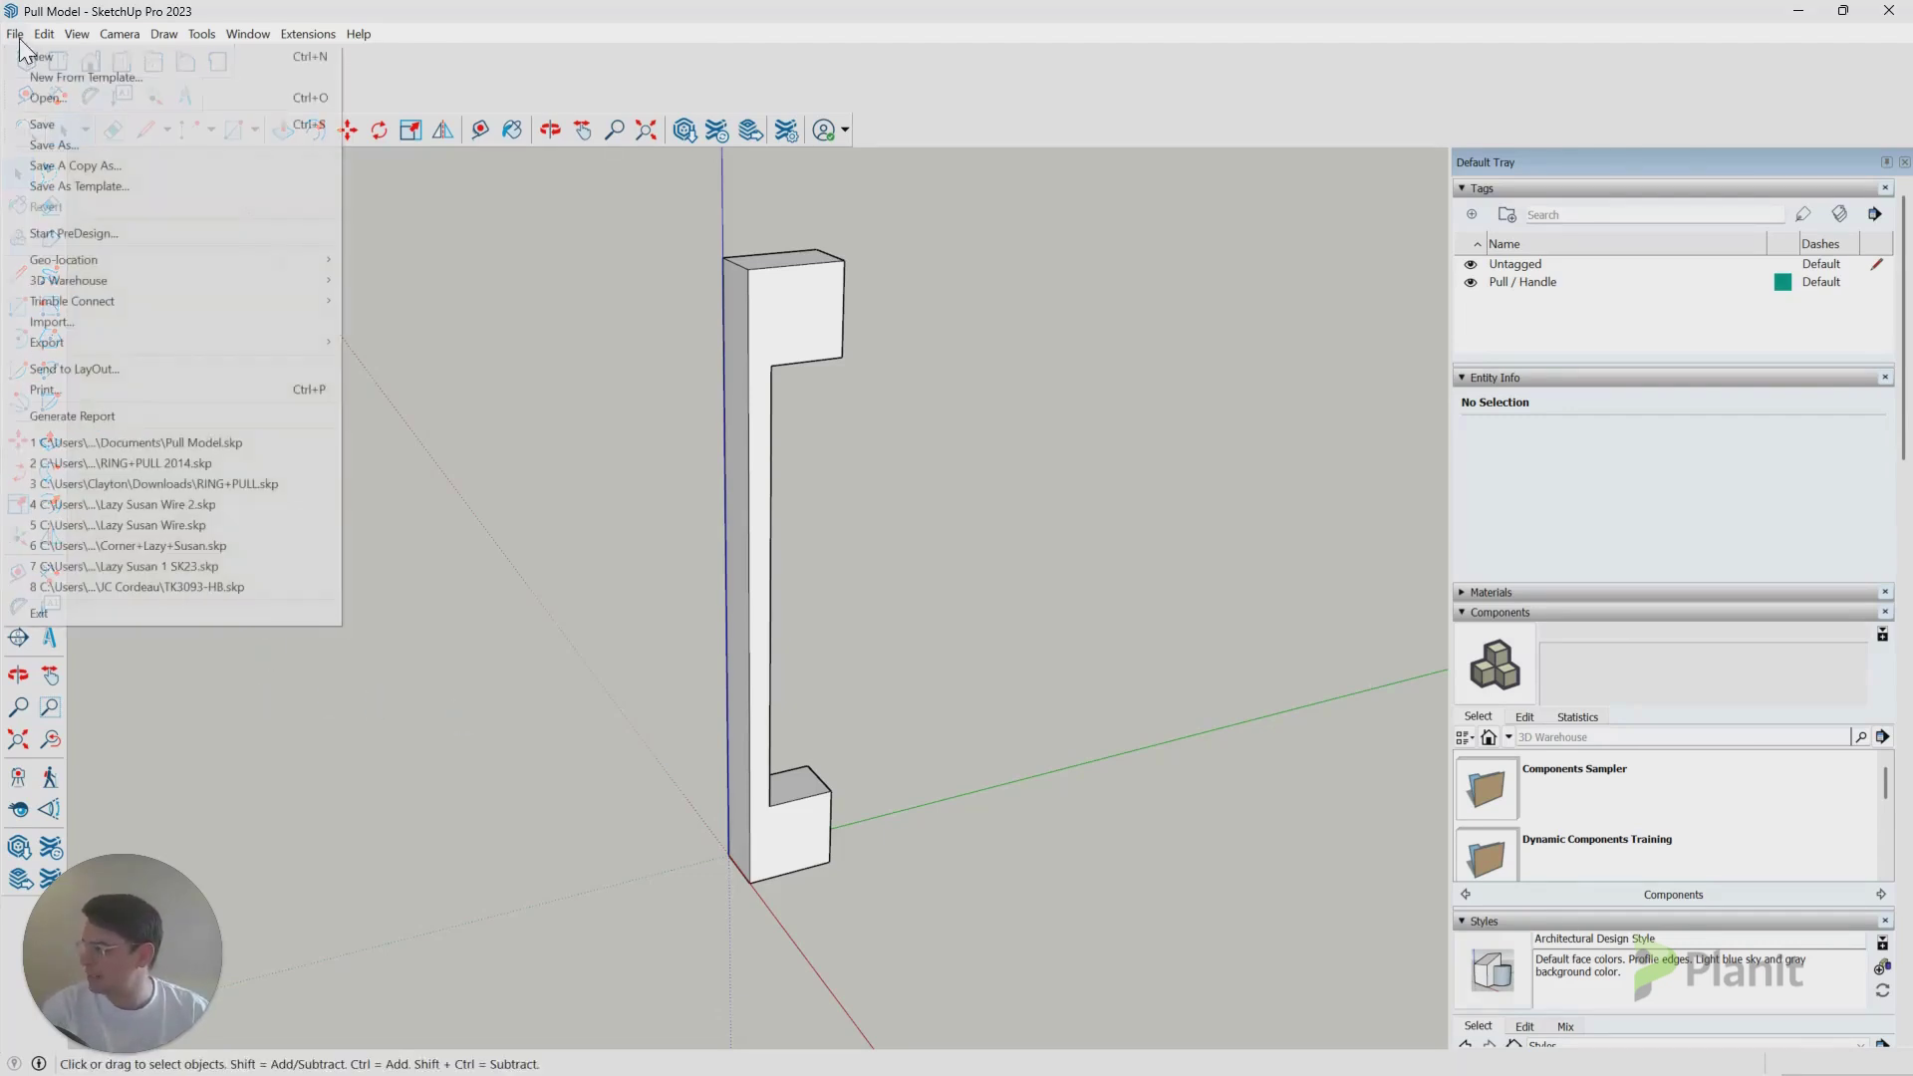
pyautogui.click(84, 146)
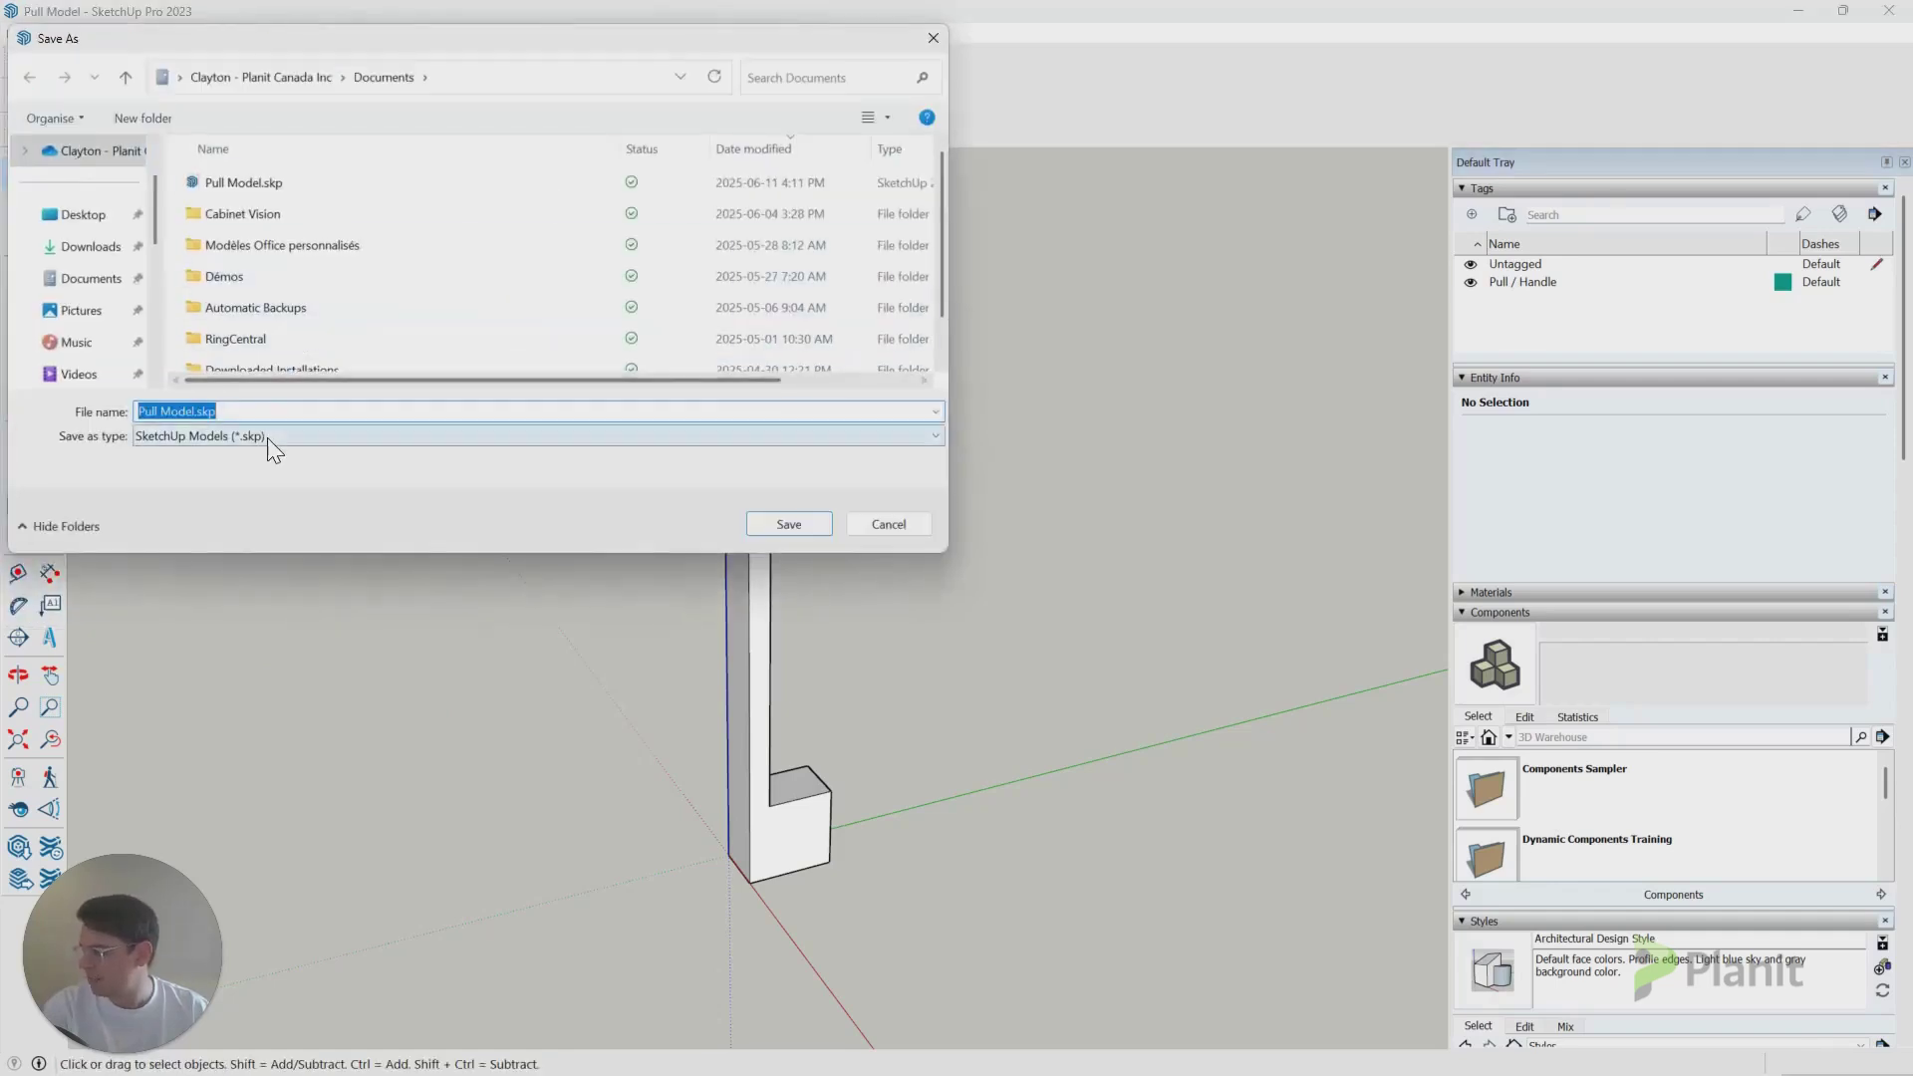
pyautogui.click(269, 441)
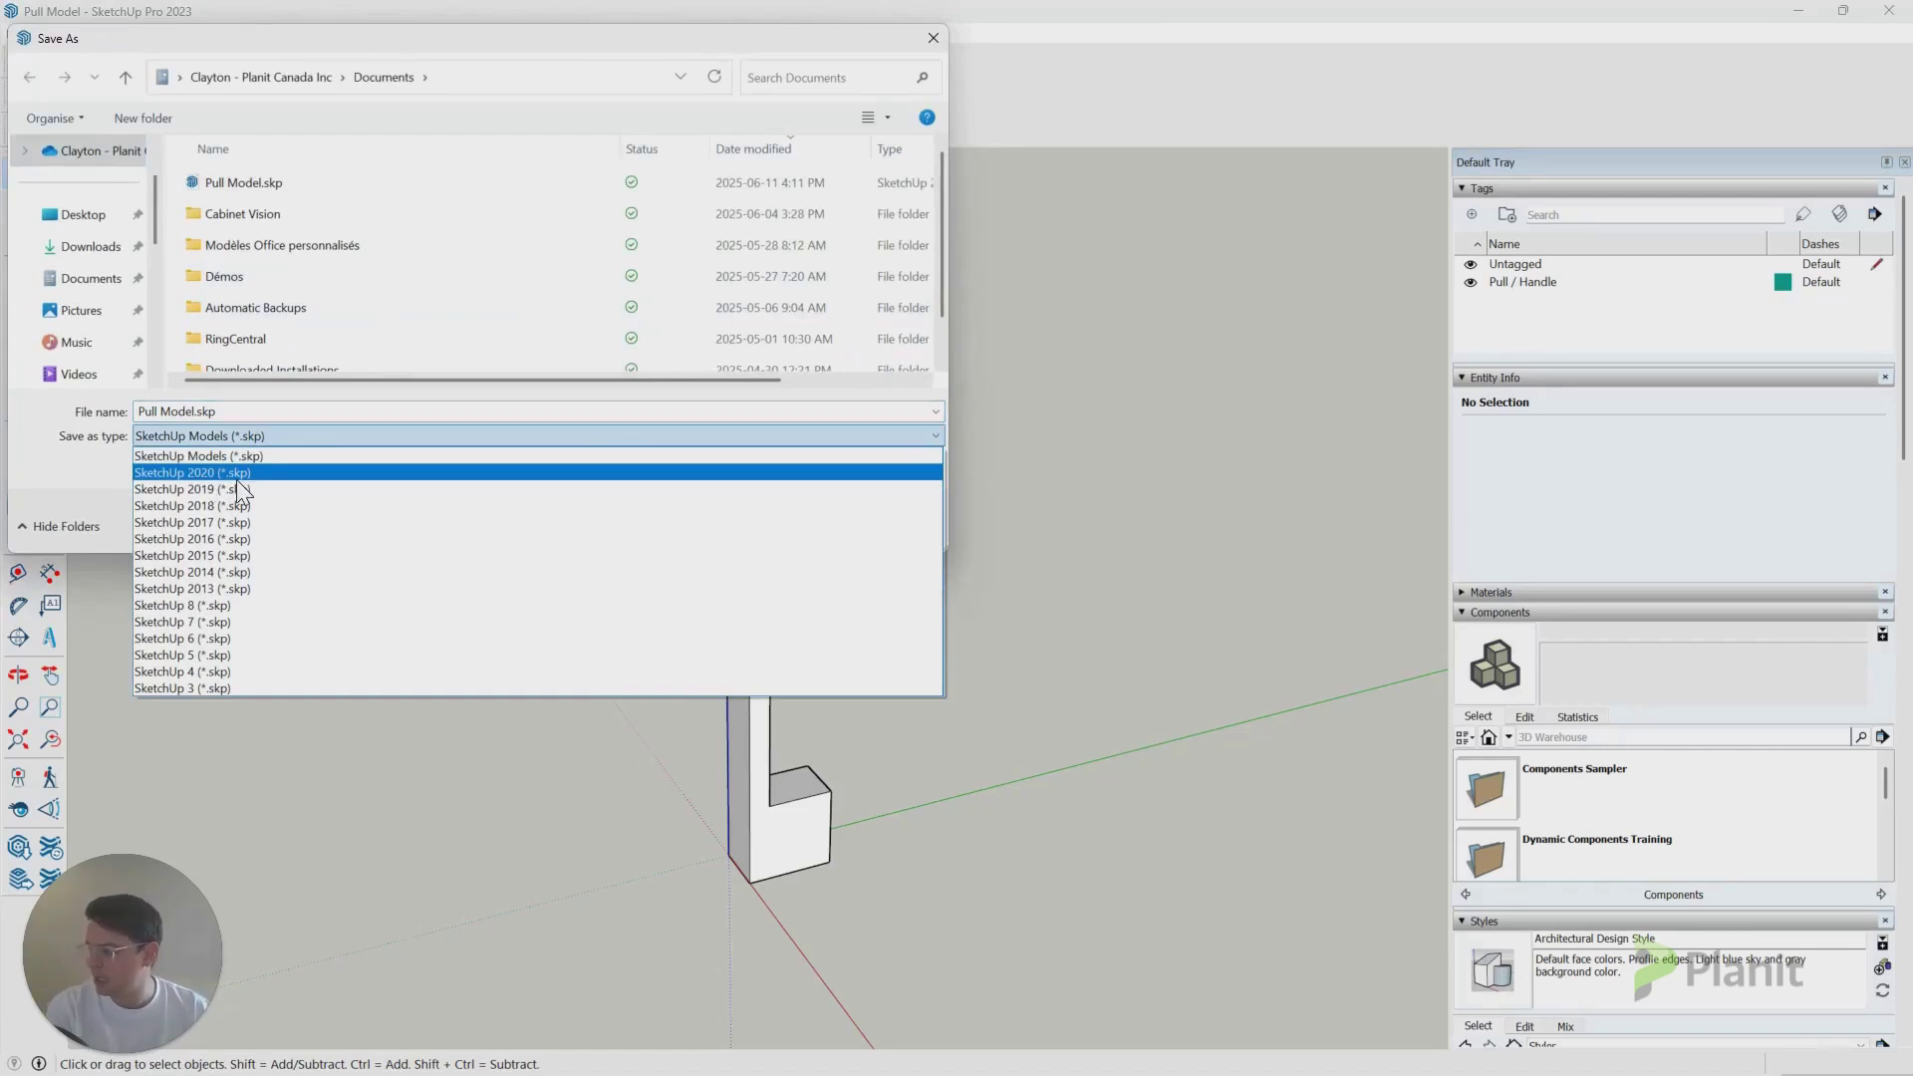
pyautogui.click(236, 480)
pyautogui.press('Return')
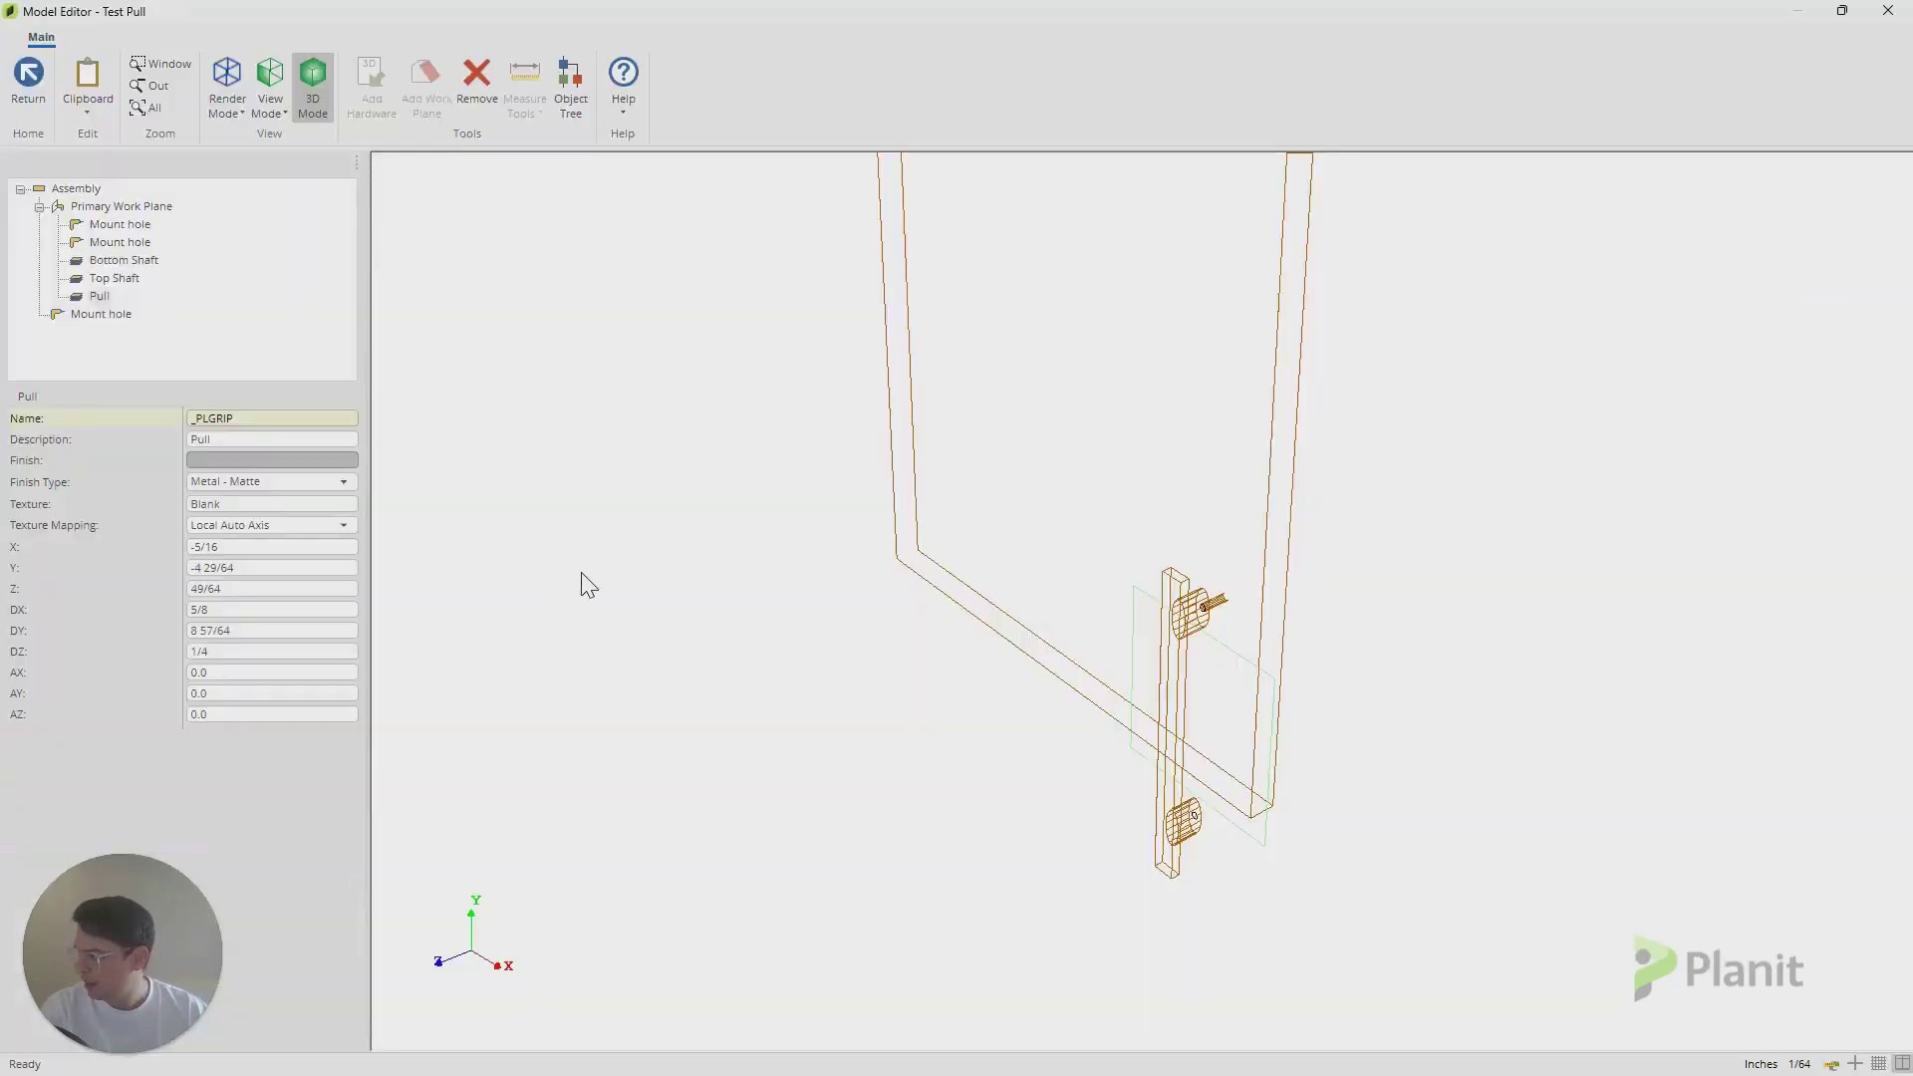
# - Switch back to the Model Editor and load Pull Model.skp as 3D hardware on the Primary Work Plane from the front view
pyautogui.click(133, 209)
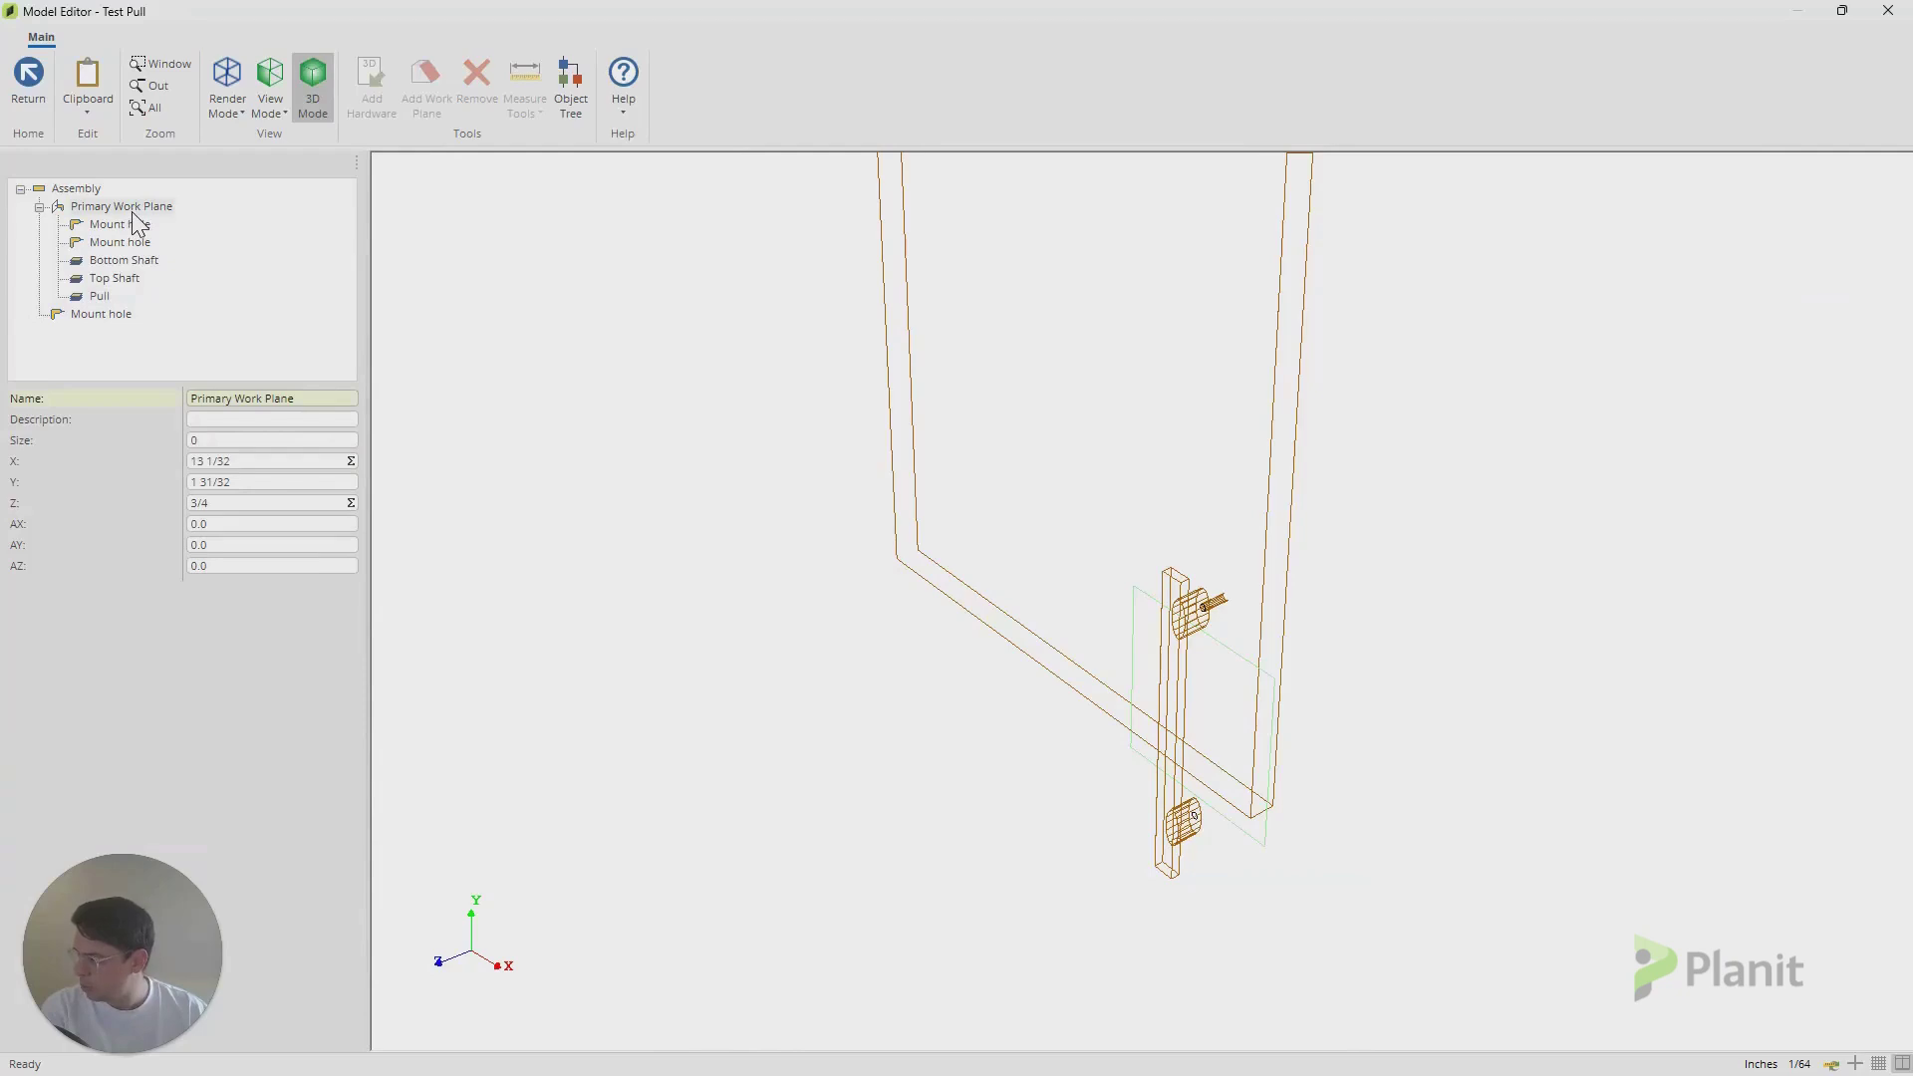
pyautogui.click(272, 115)
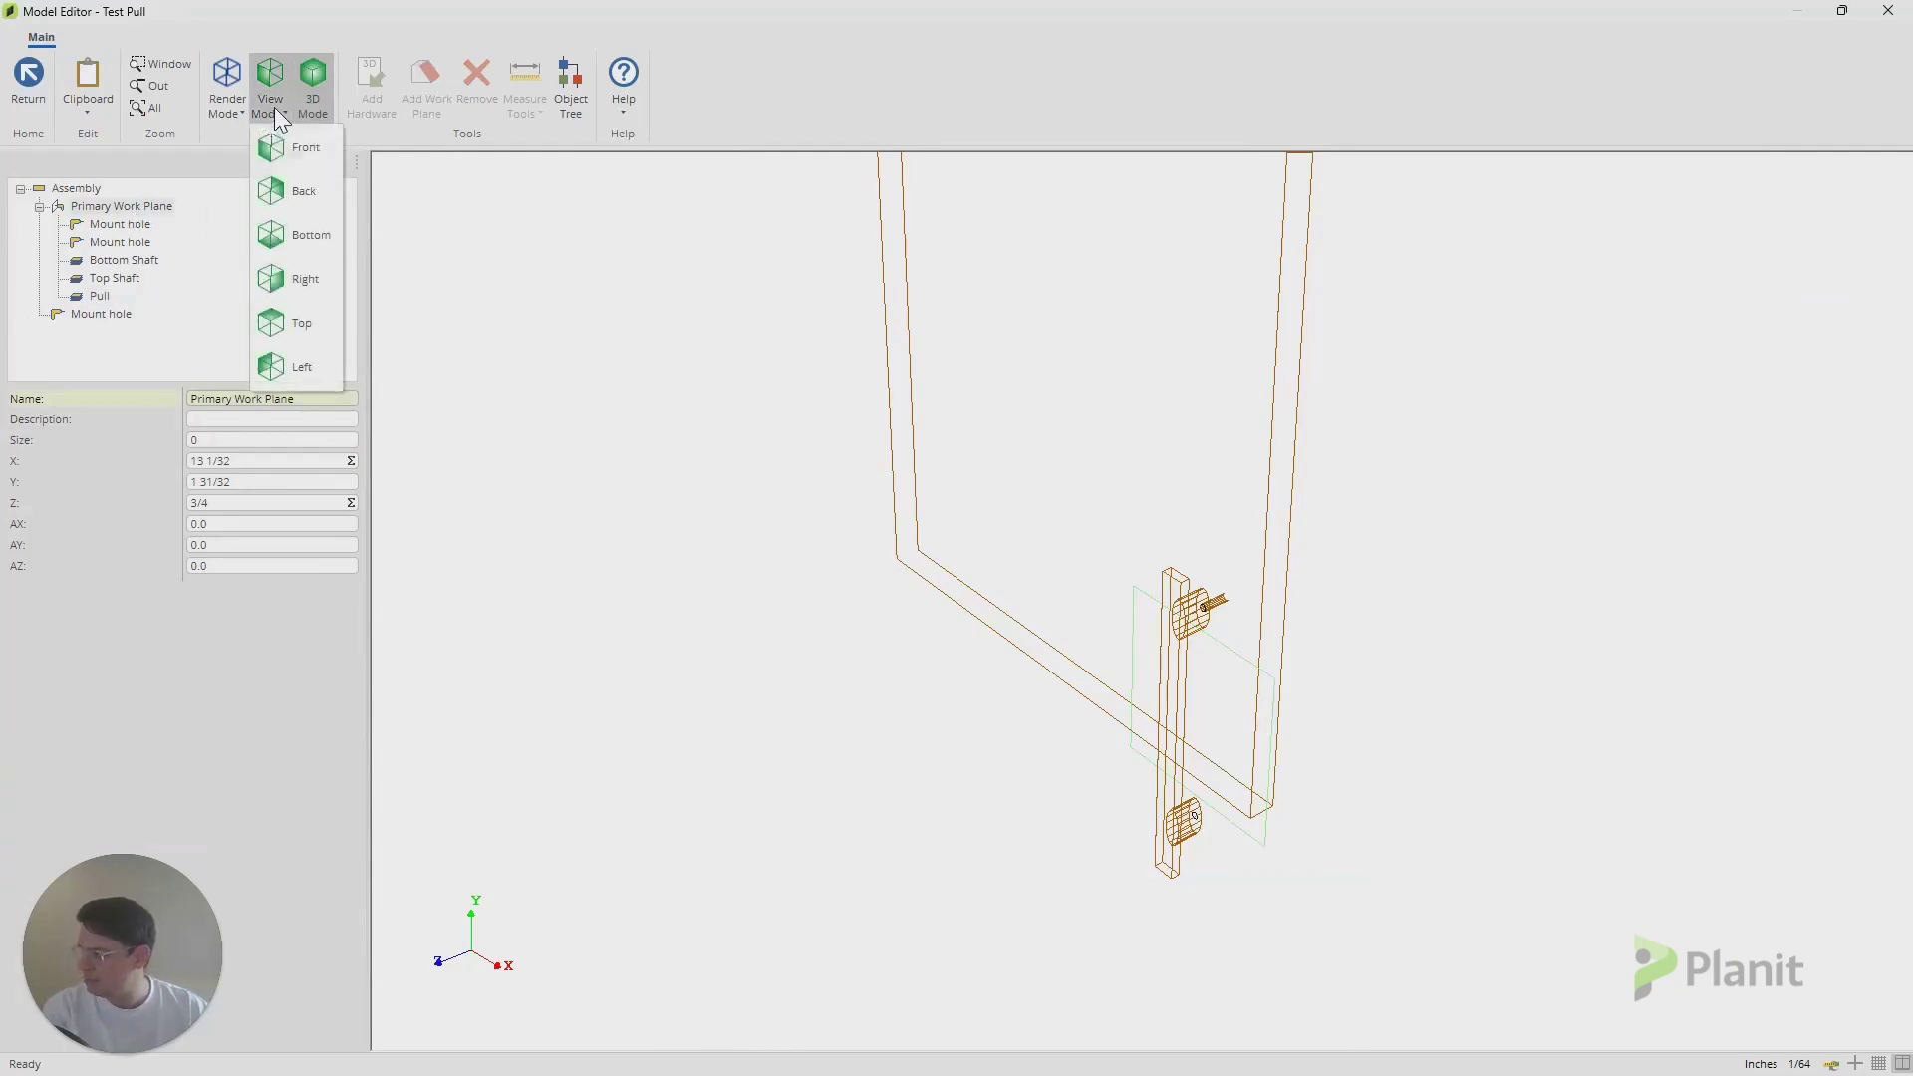
pyautogui.click(269, 157)
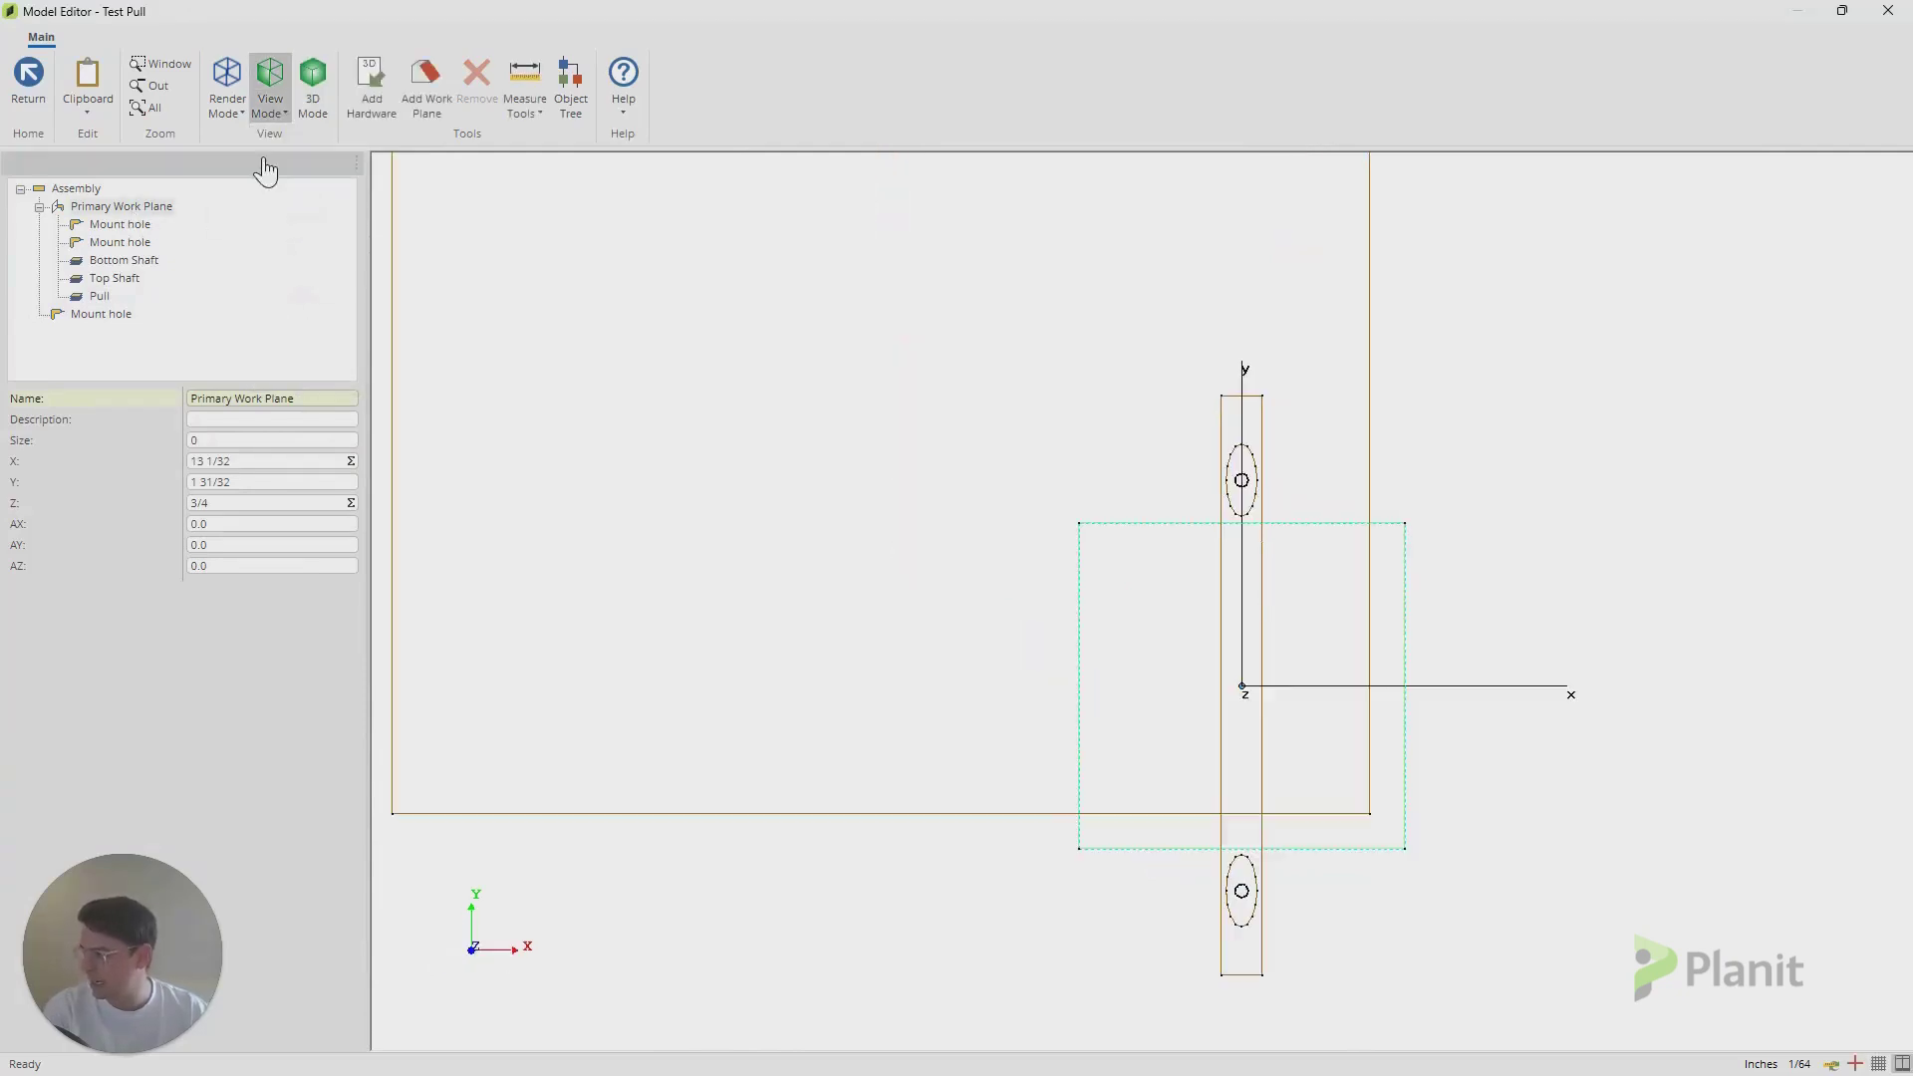
pyautogui.click(370, 79)
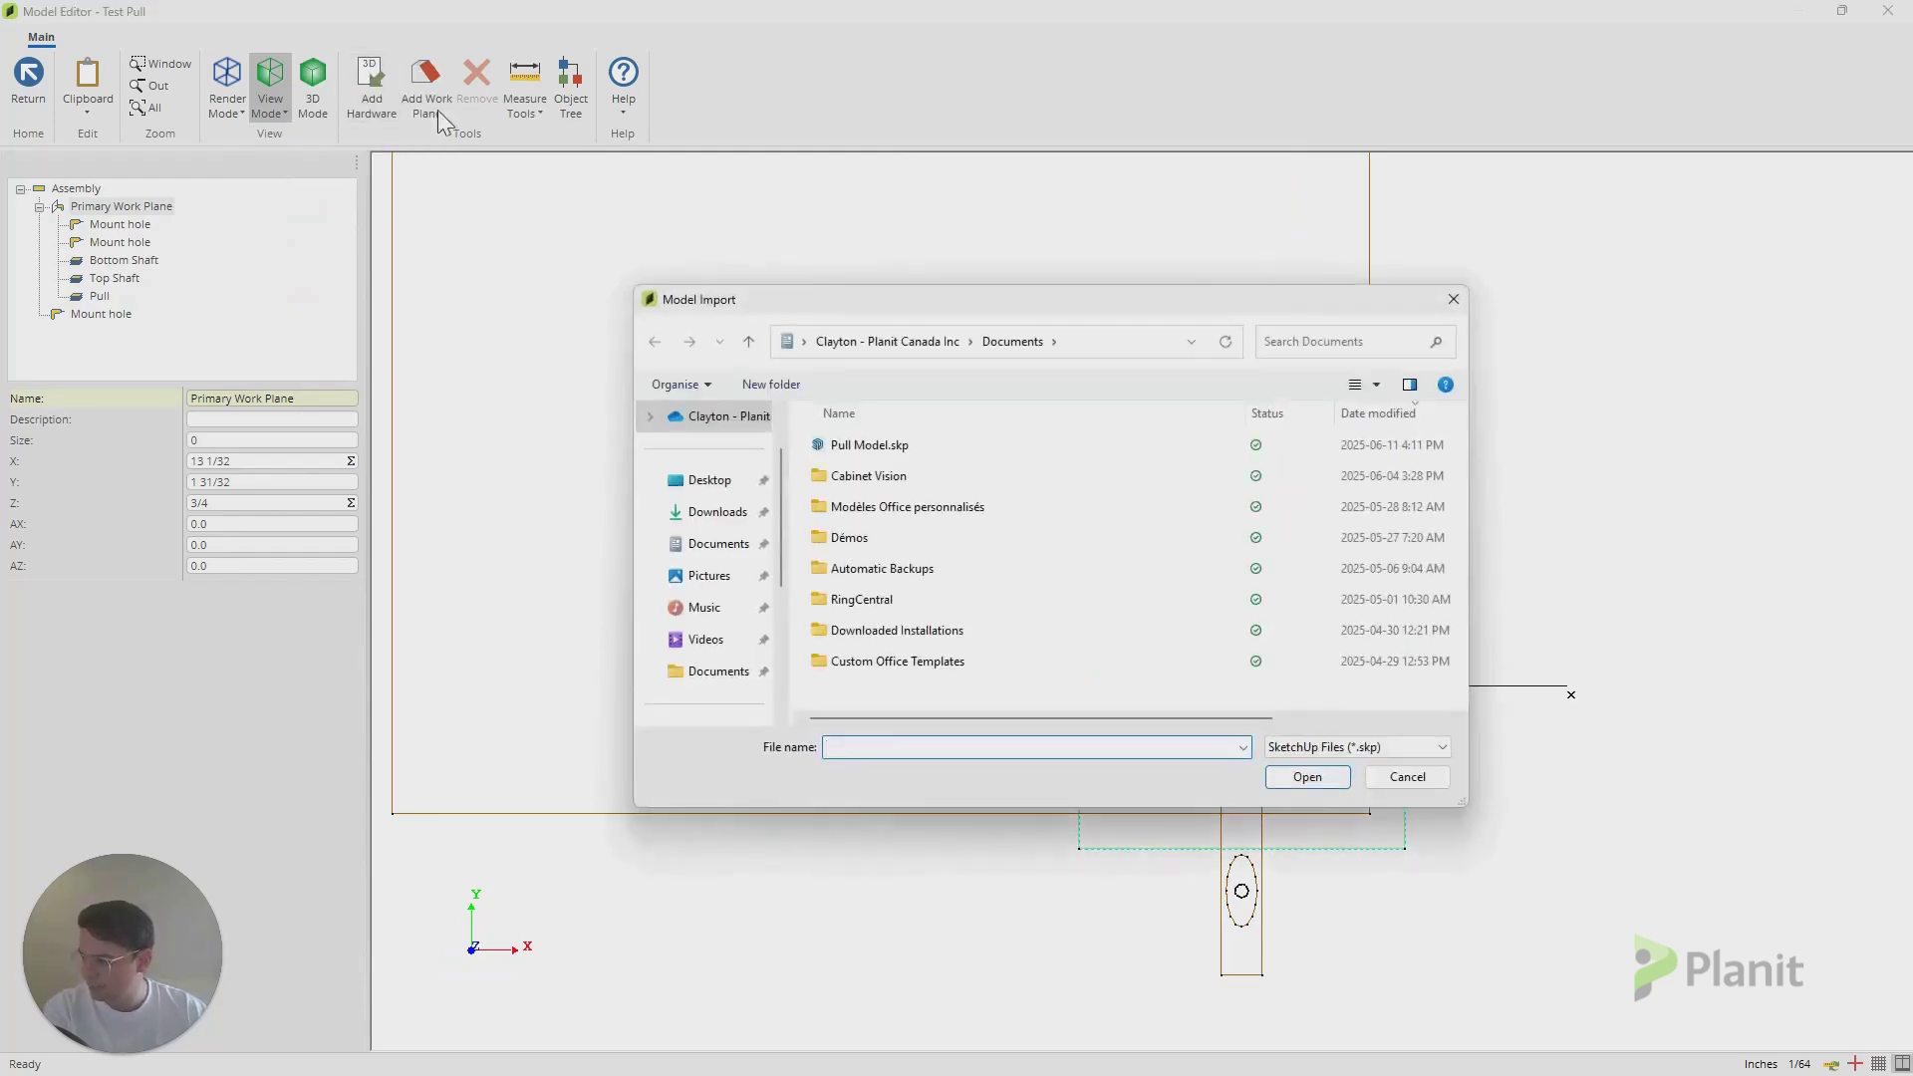
pyautogui.click(897, 445)
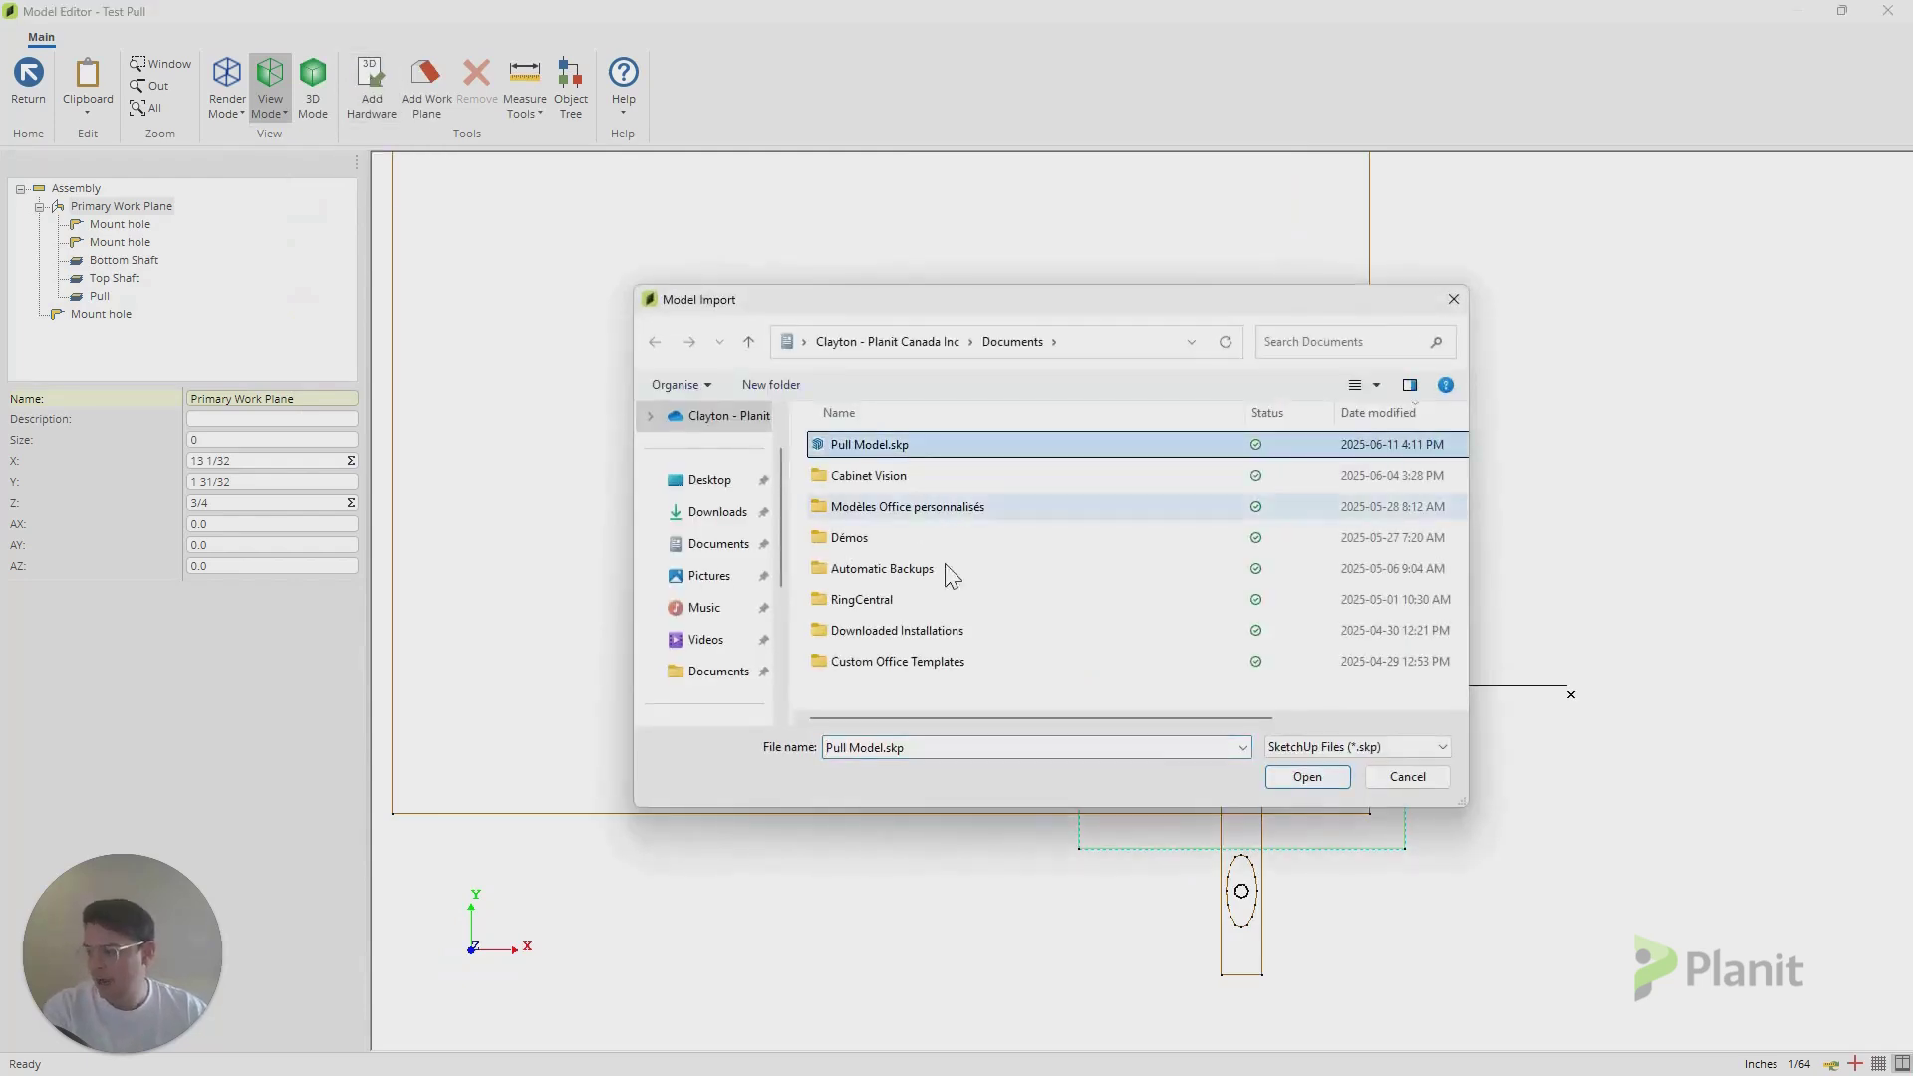
pyautogui.click(1307, 777)
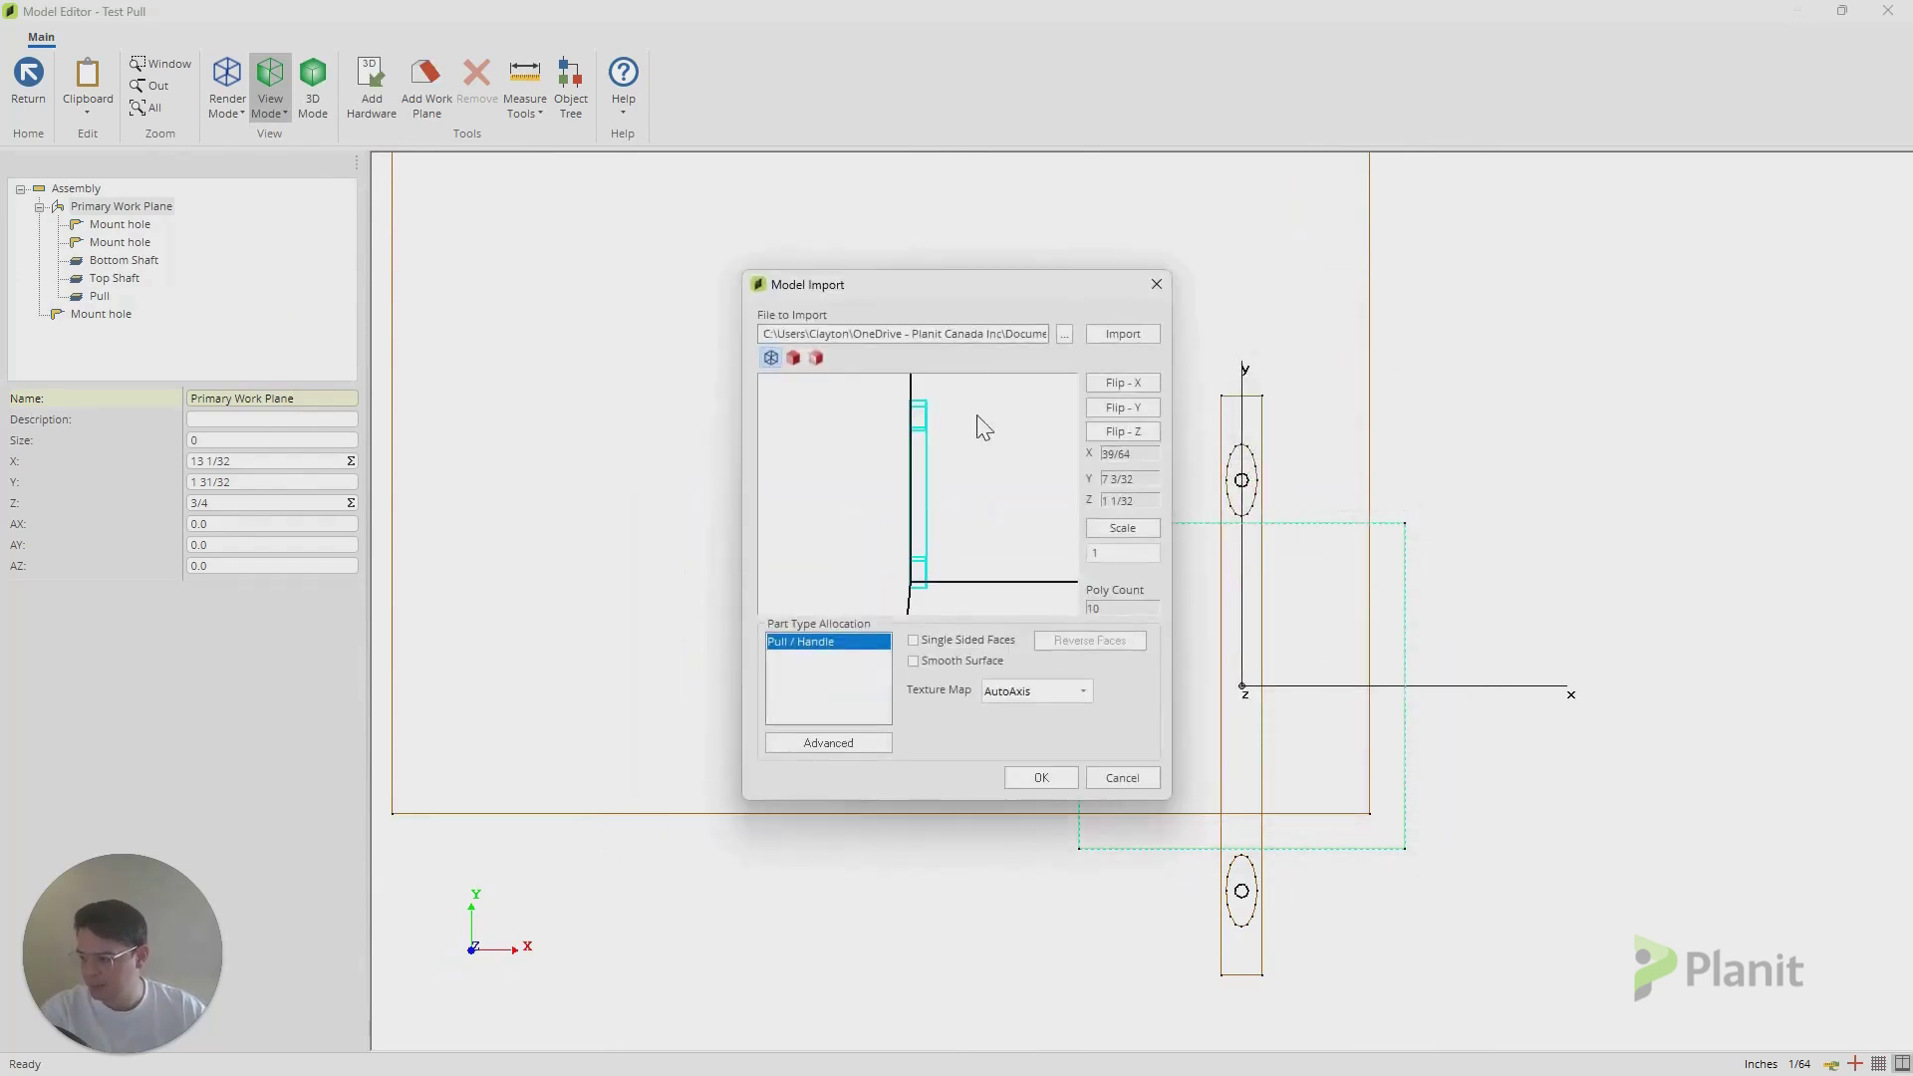
# - Check the handle's orientation by flipping it about X through a full turn, and import it with AutoAxis texture mapping
pyautogui.moveTo(979, 422); pyautogui.dragTo(877, 526)
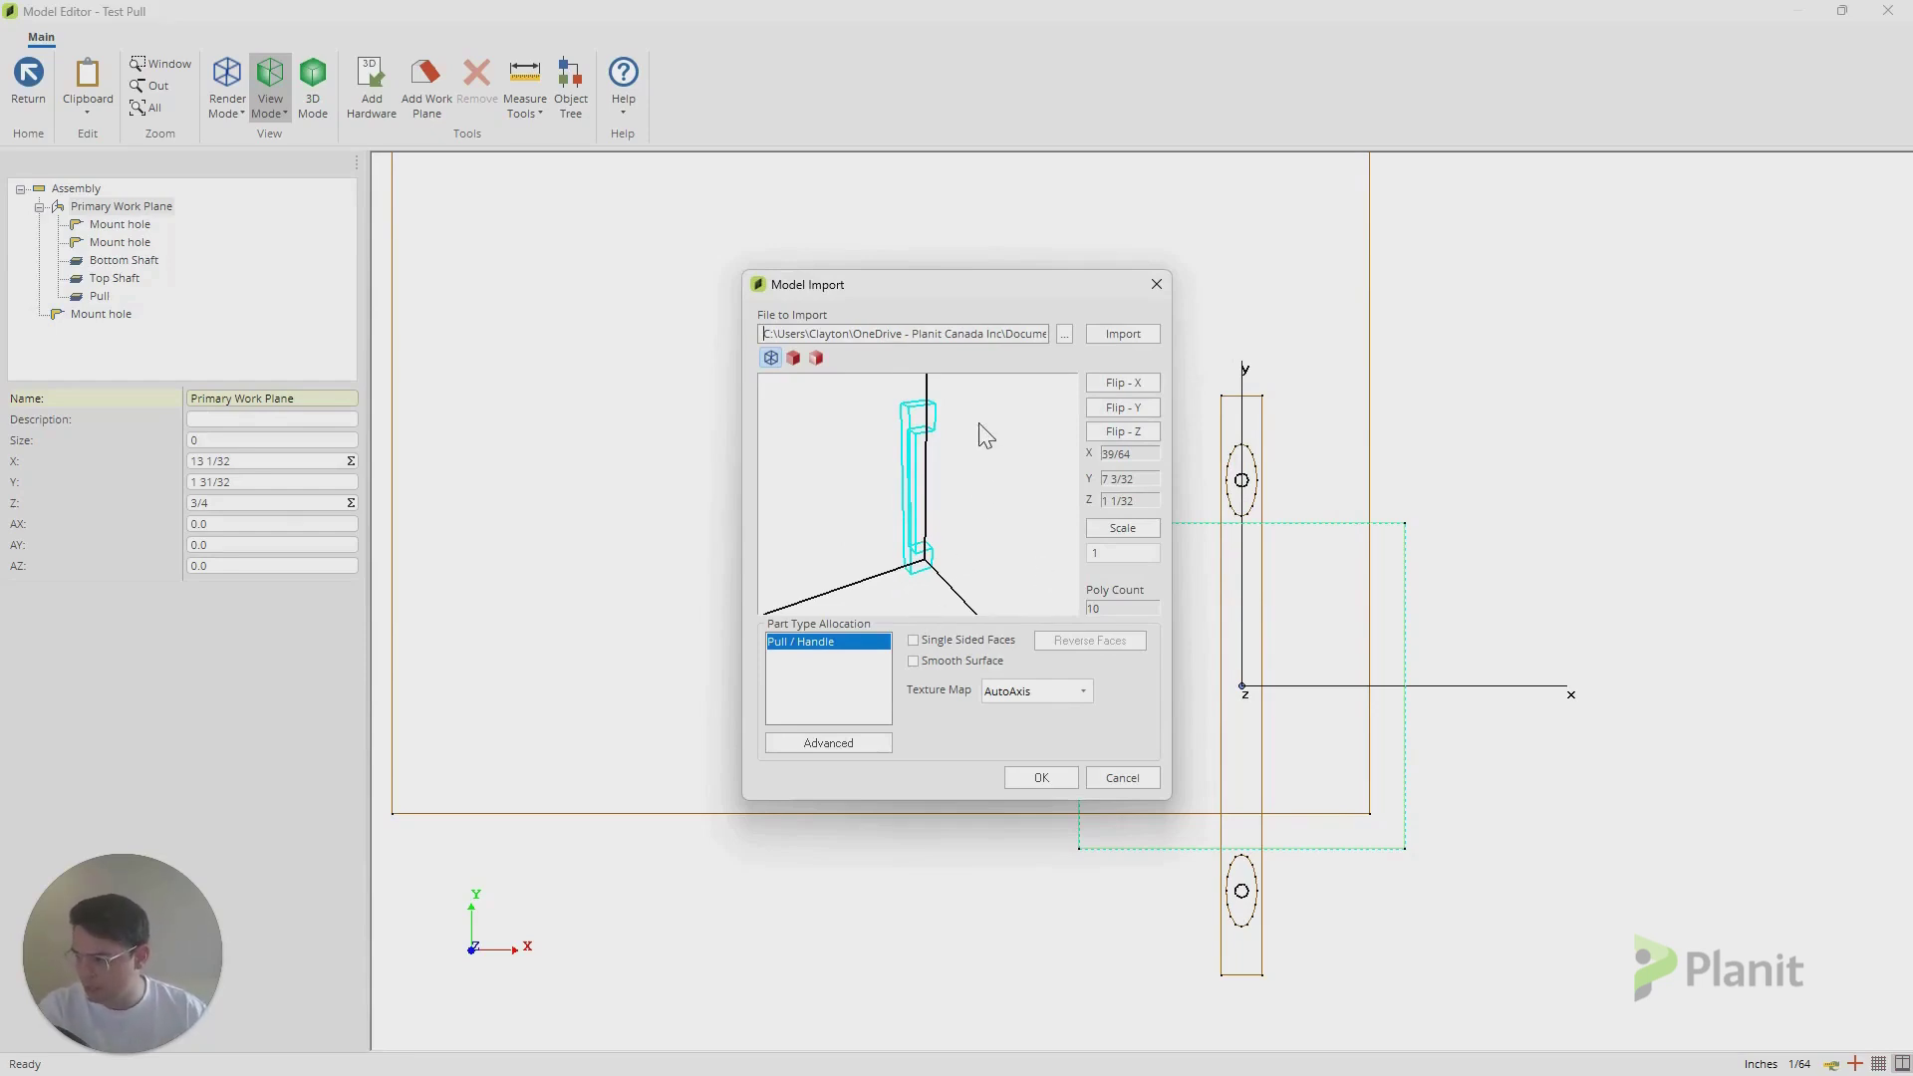
pyautogui.click(1114, 383)
pyautogui.click(1114, 383)
pyautogui.click(1114, 383)
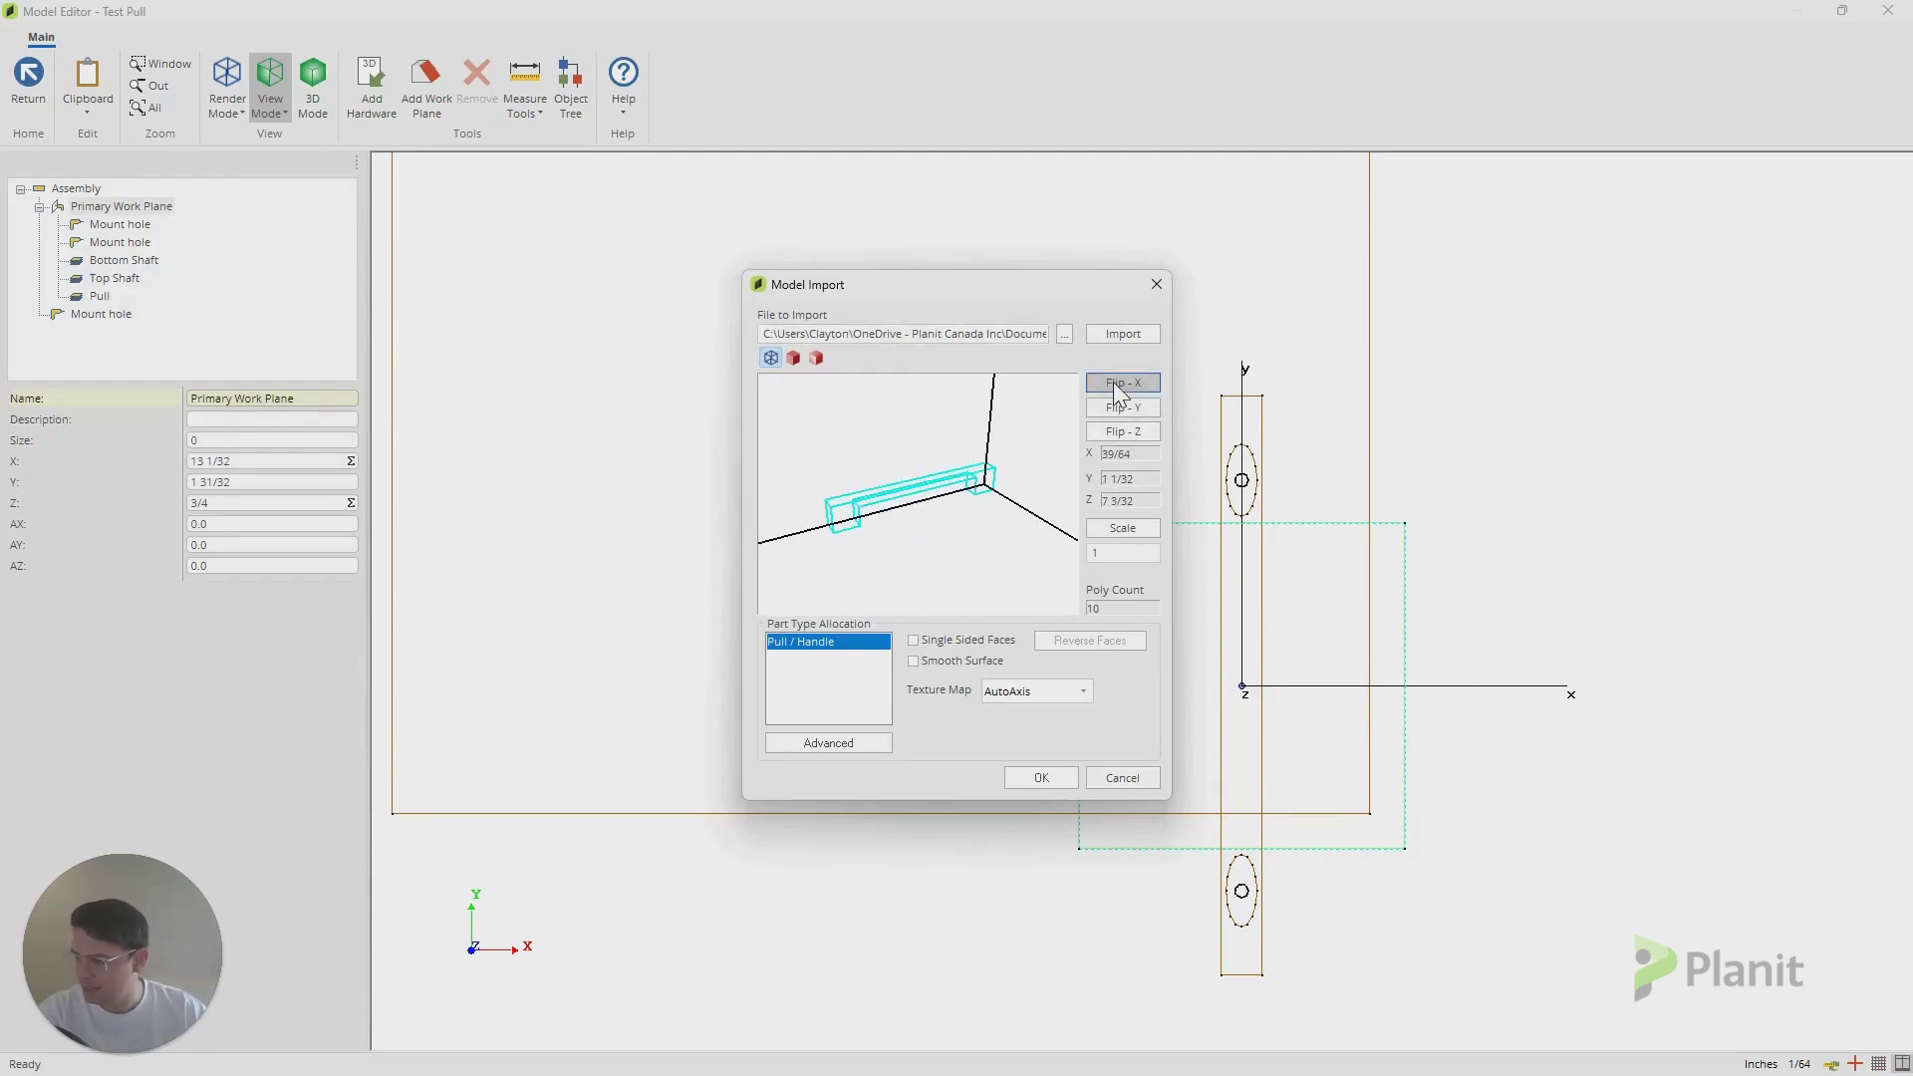
pyautogui.click(1114, 382)
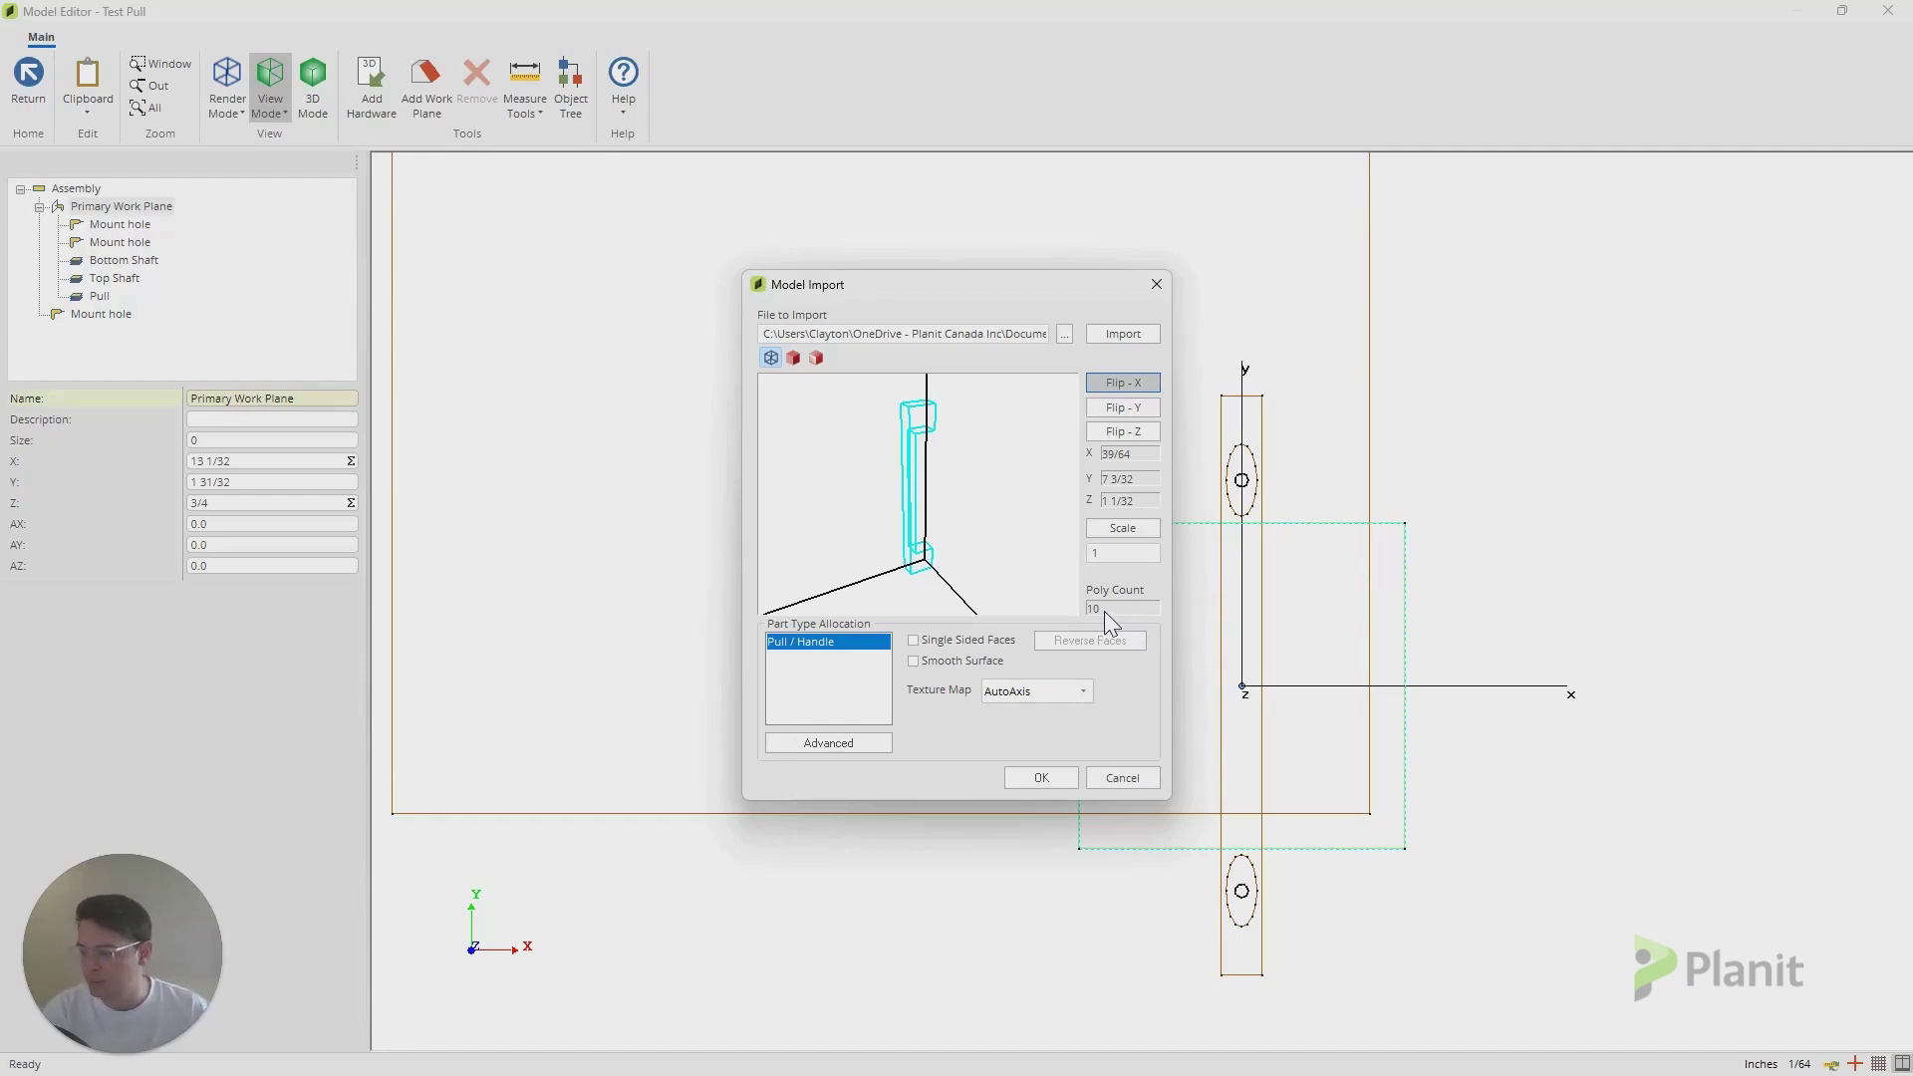
pyautogui.click(1040, 777)
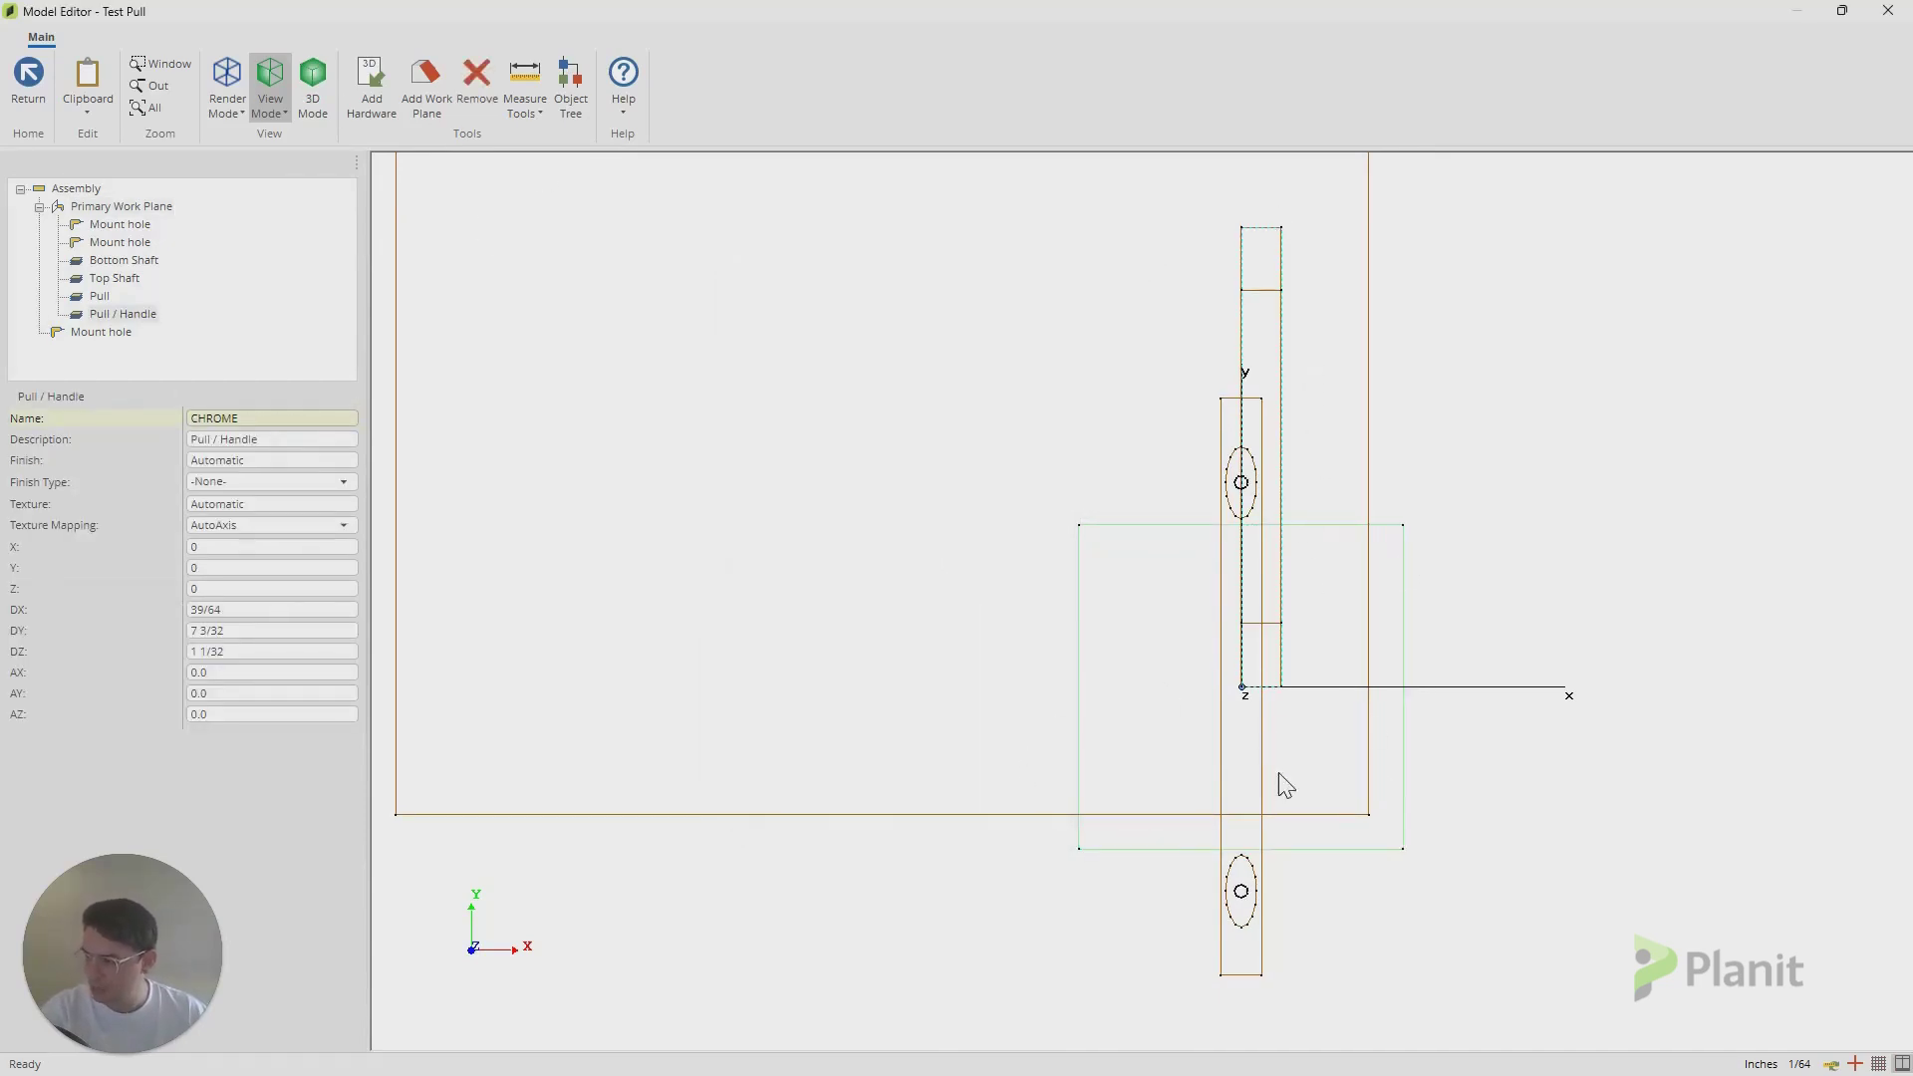
# - Switch the units to millimetres and set the imported Pull / Handle part's X position to -8
pyautogui.click(1256, 703)
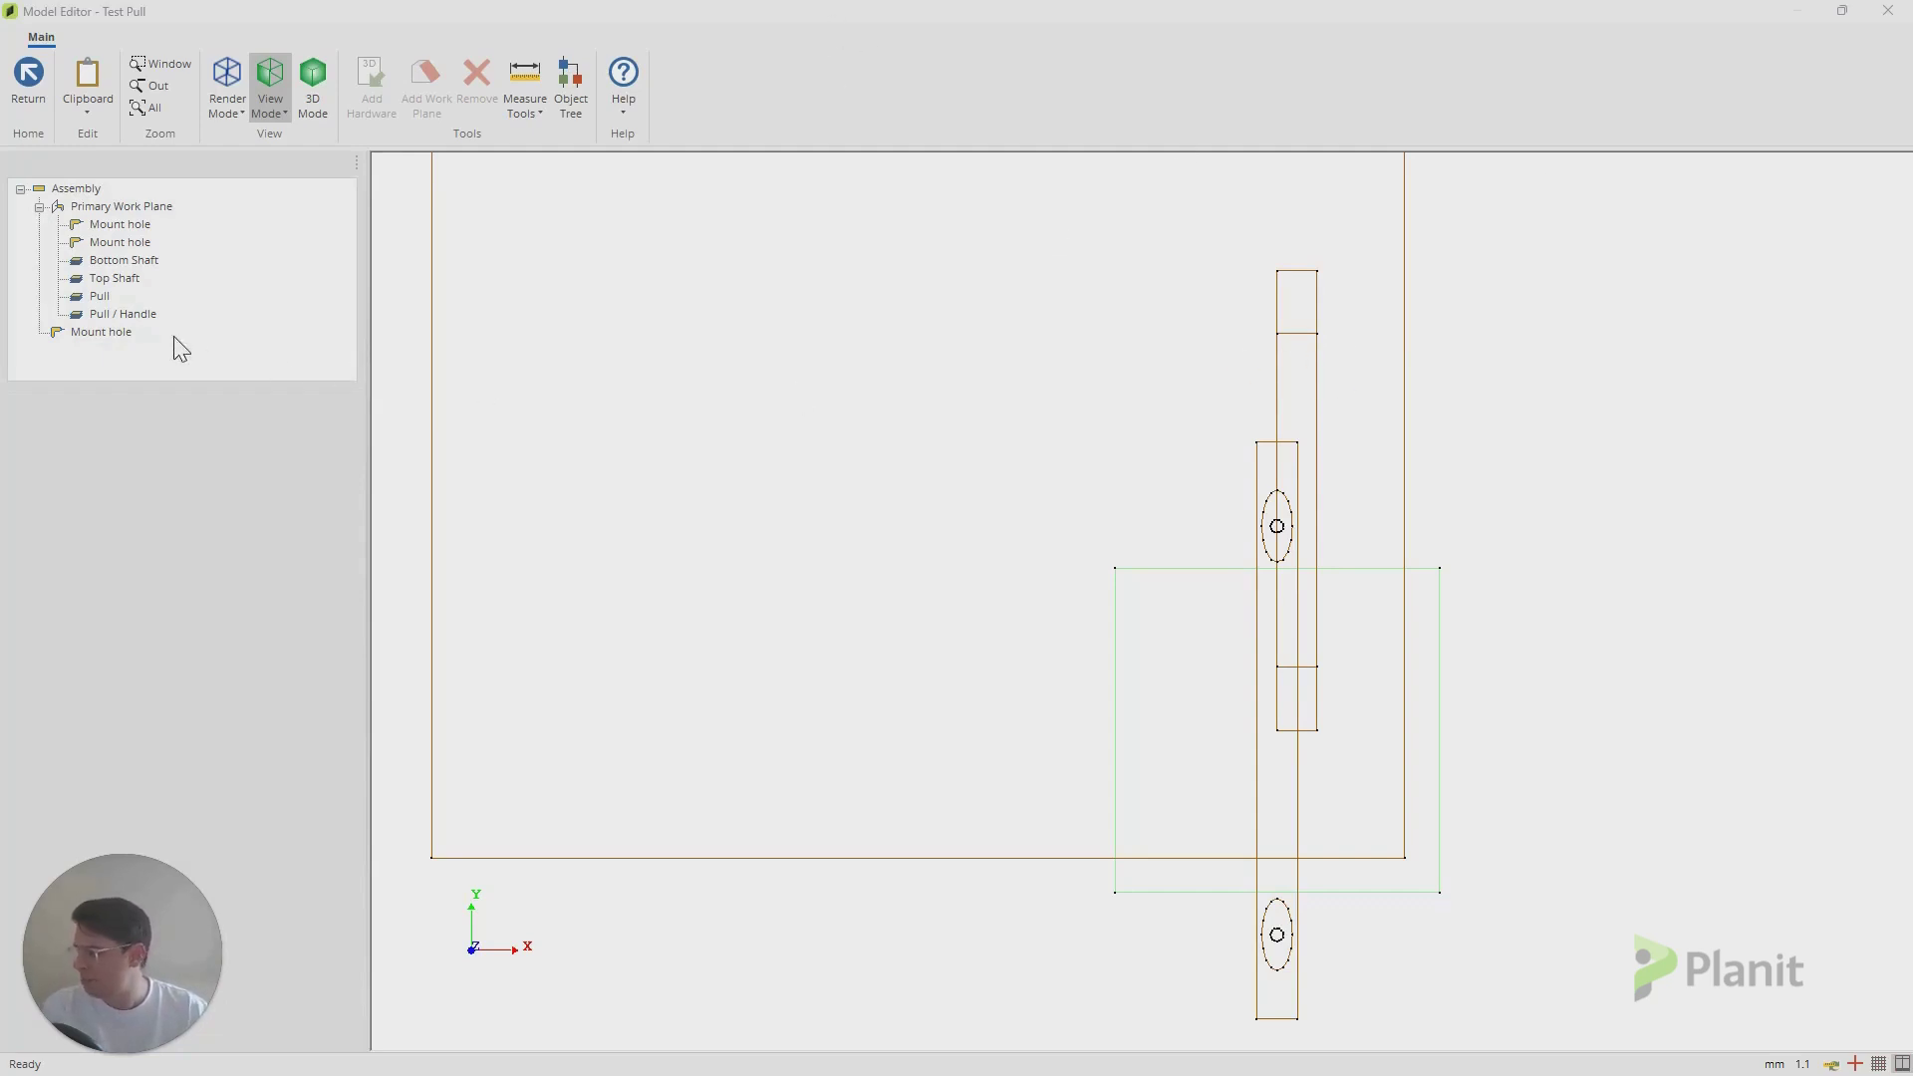
pyautogui.click(135, 317)
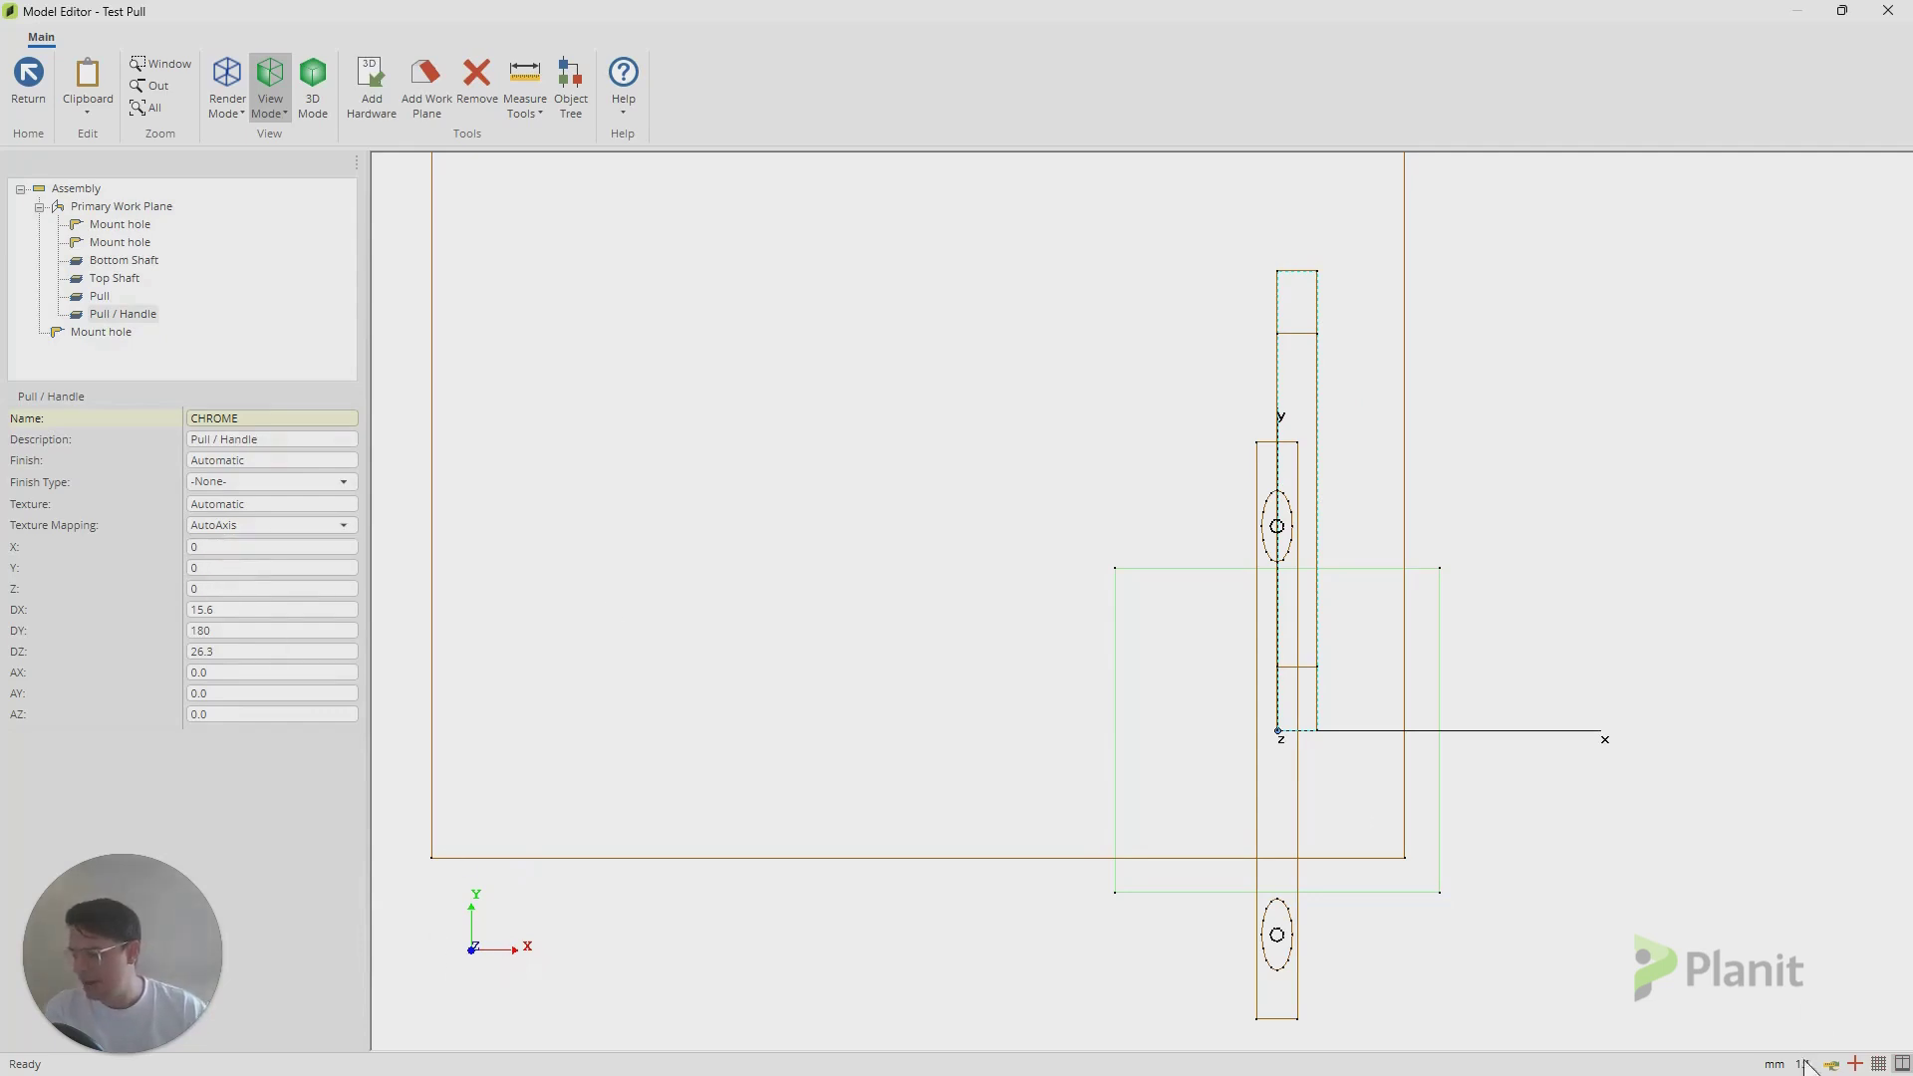
pyautogui.click(246, 550)
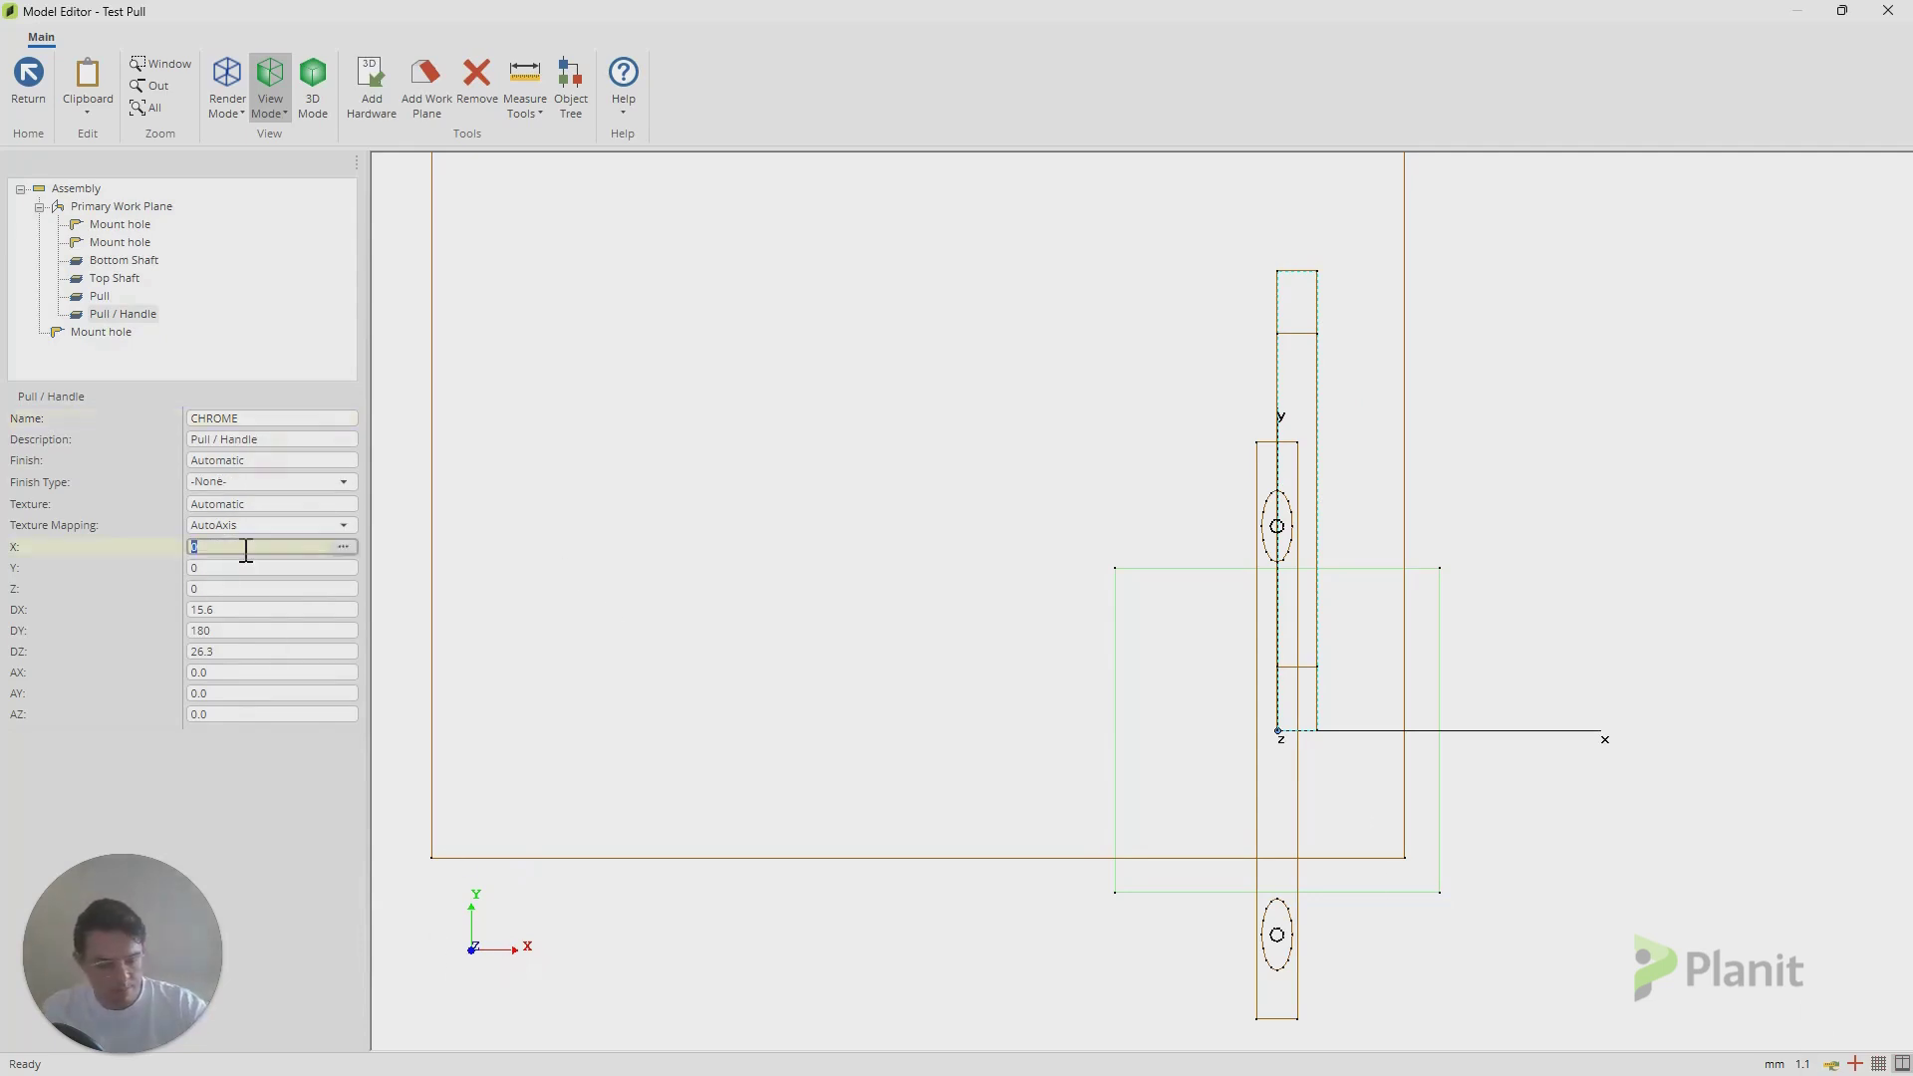
pyautogui.write('-8')
pyautogui.press('Return')
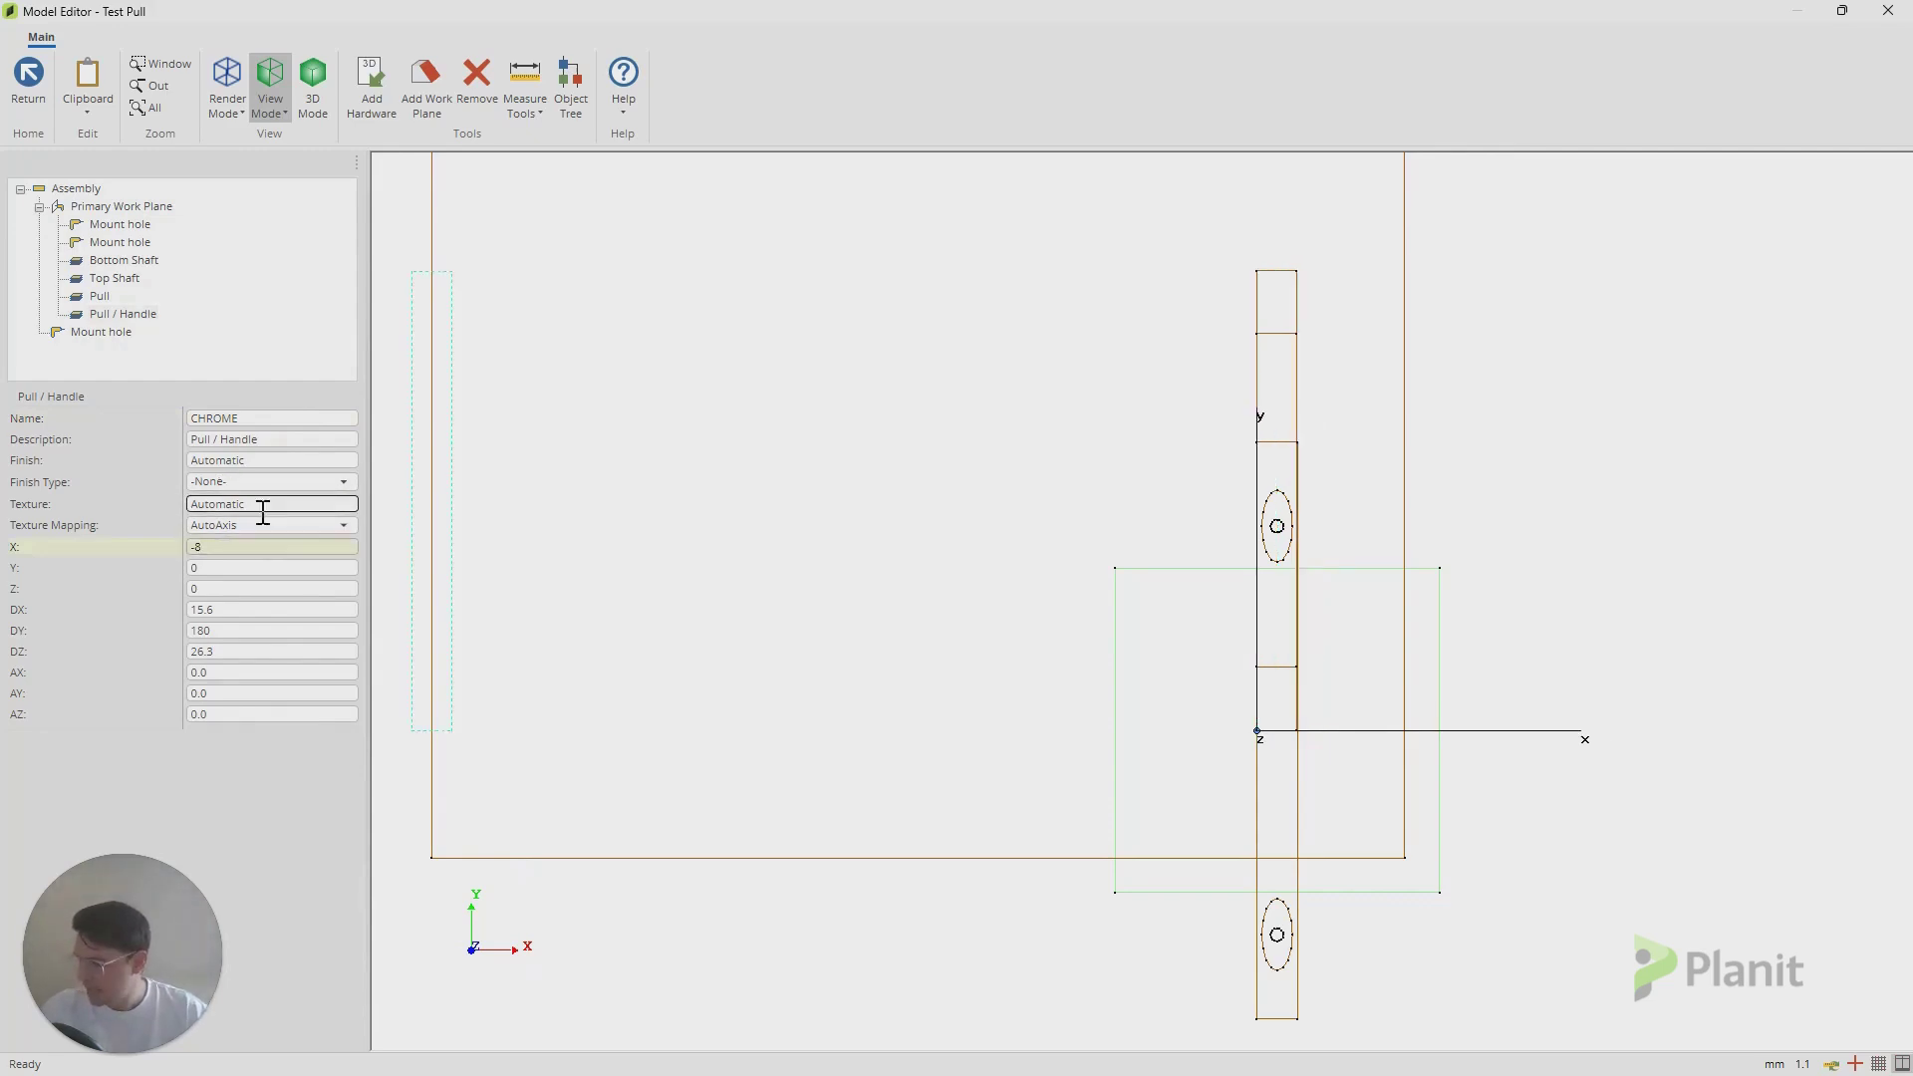
# - Move the Pull / Handle part down in line with the original pull and set its Y position to -90
pyautogui.click(200, 567)
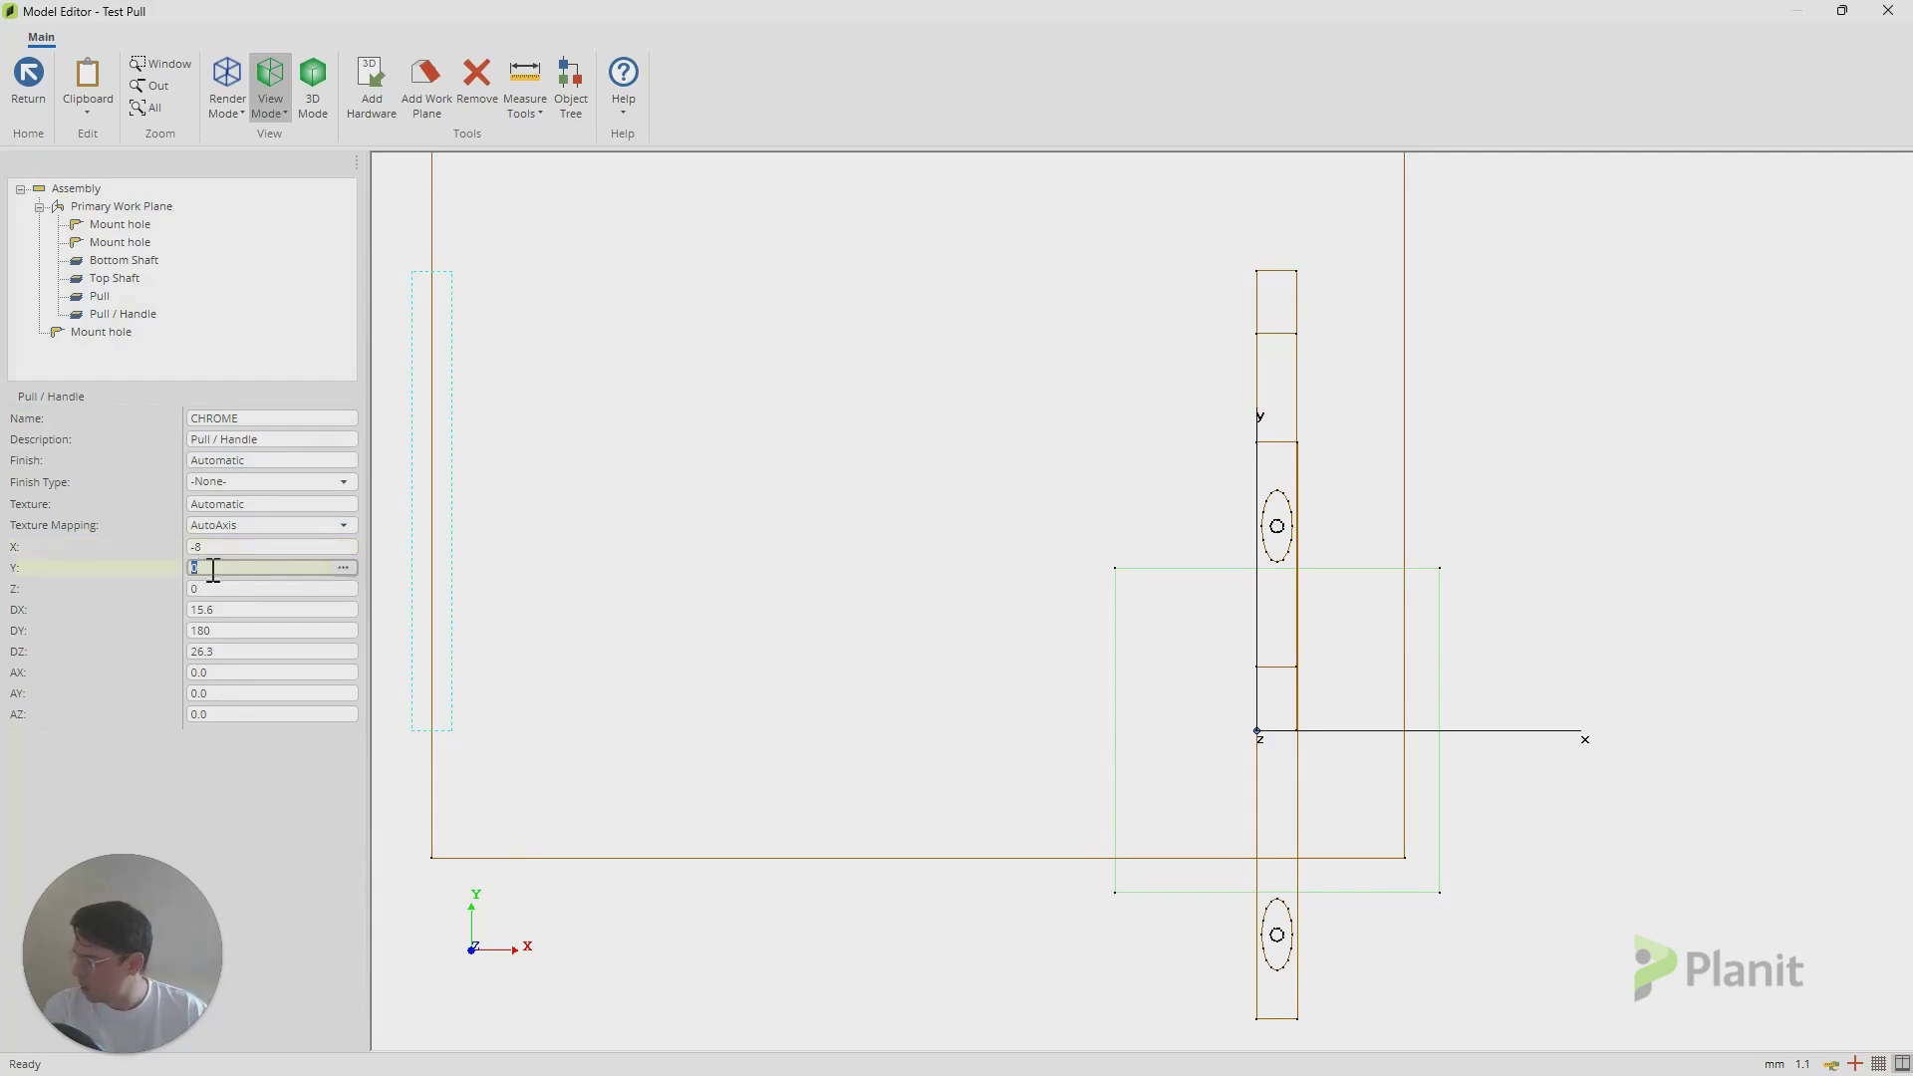
pyautogui.click(536, 80)
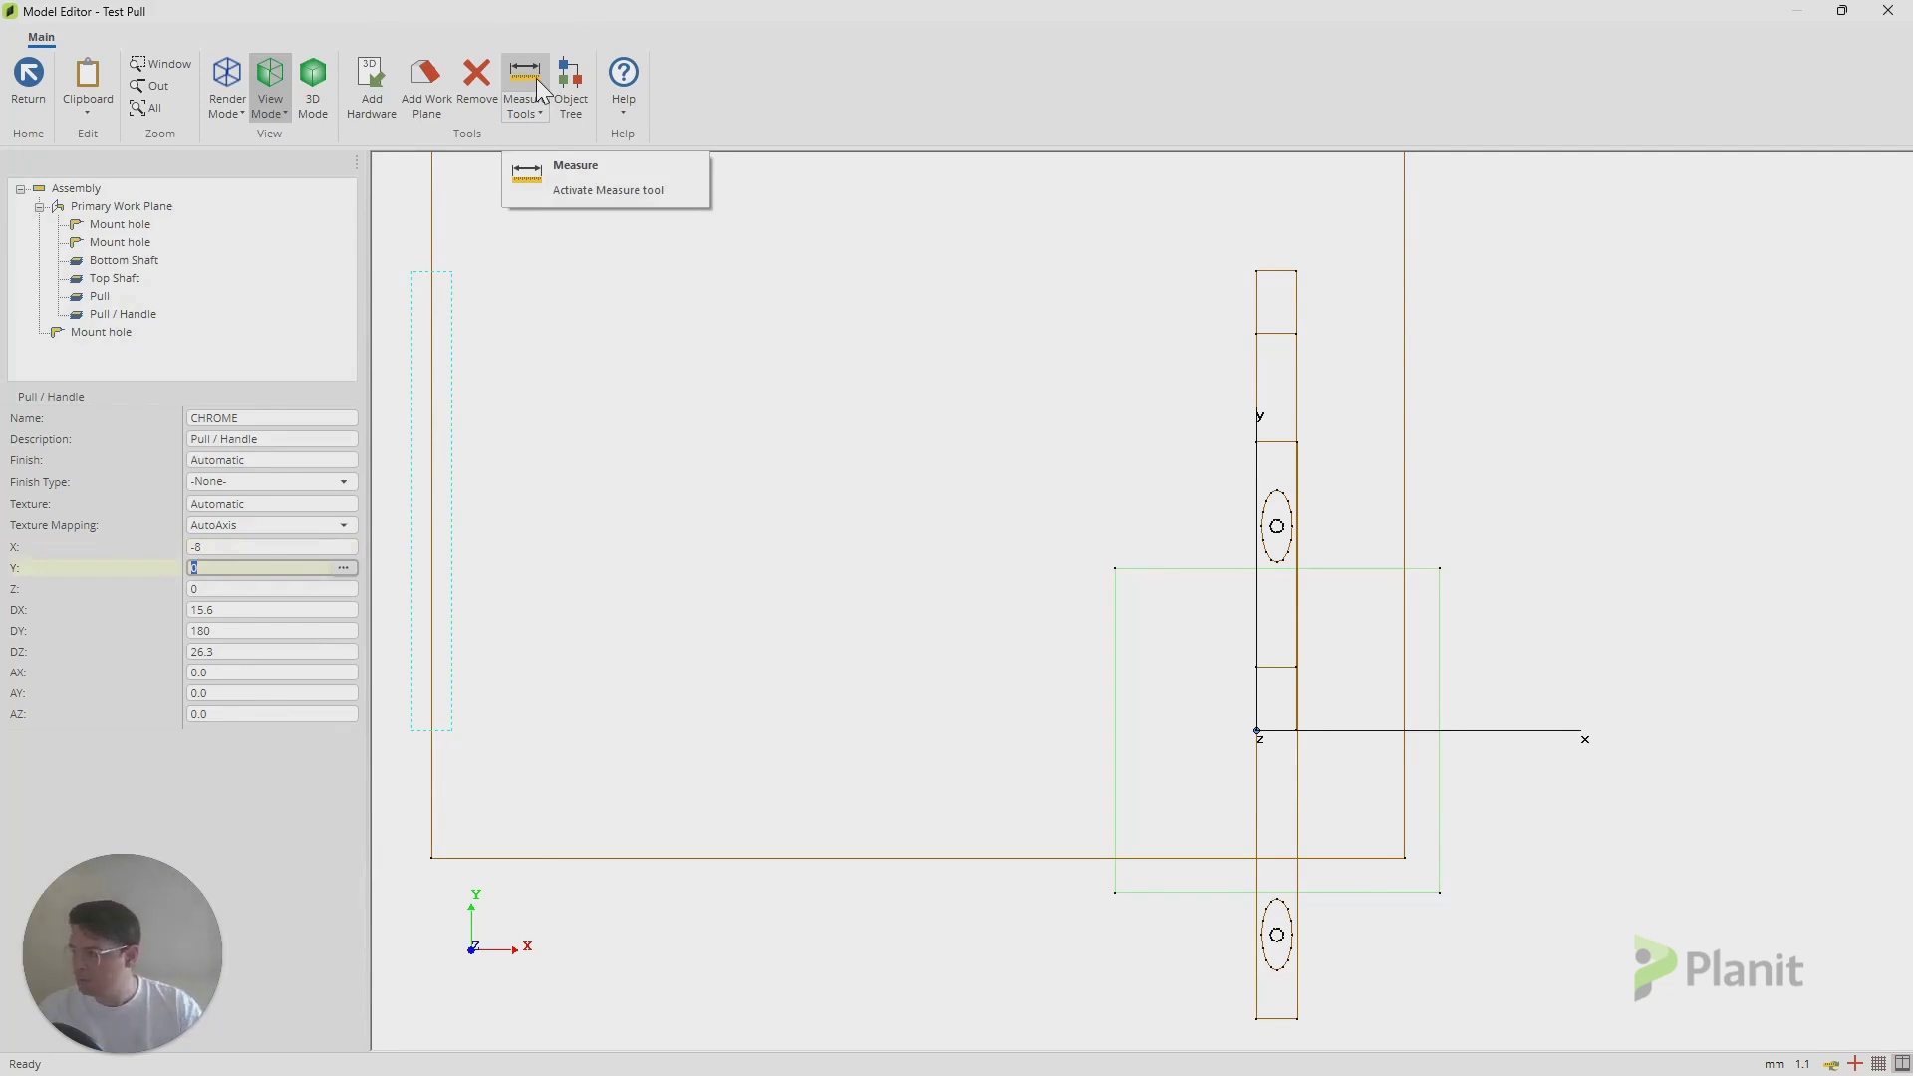
pyautogui.click(578, 177)
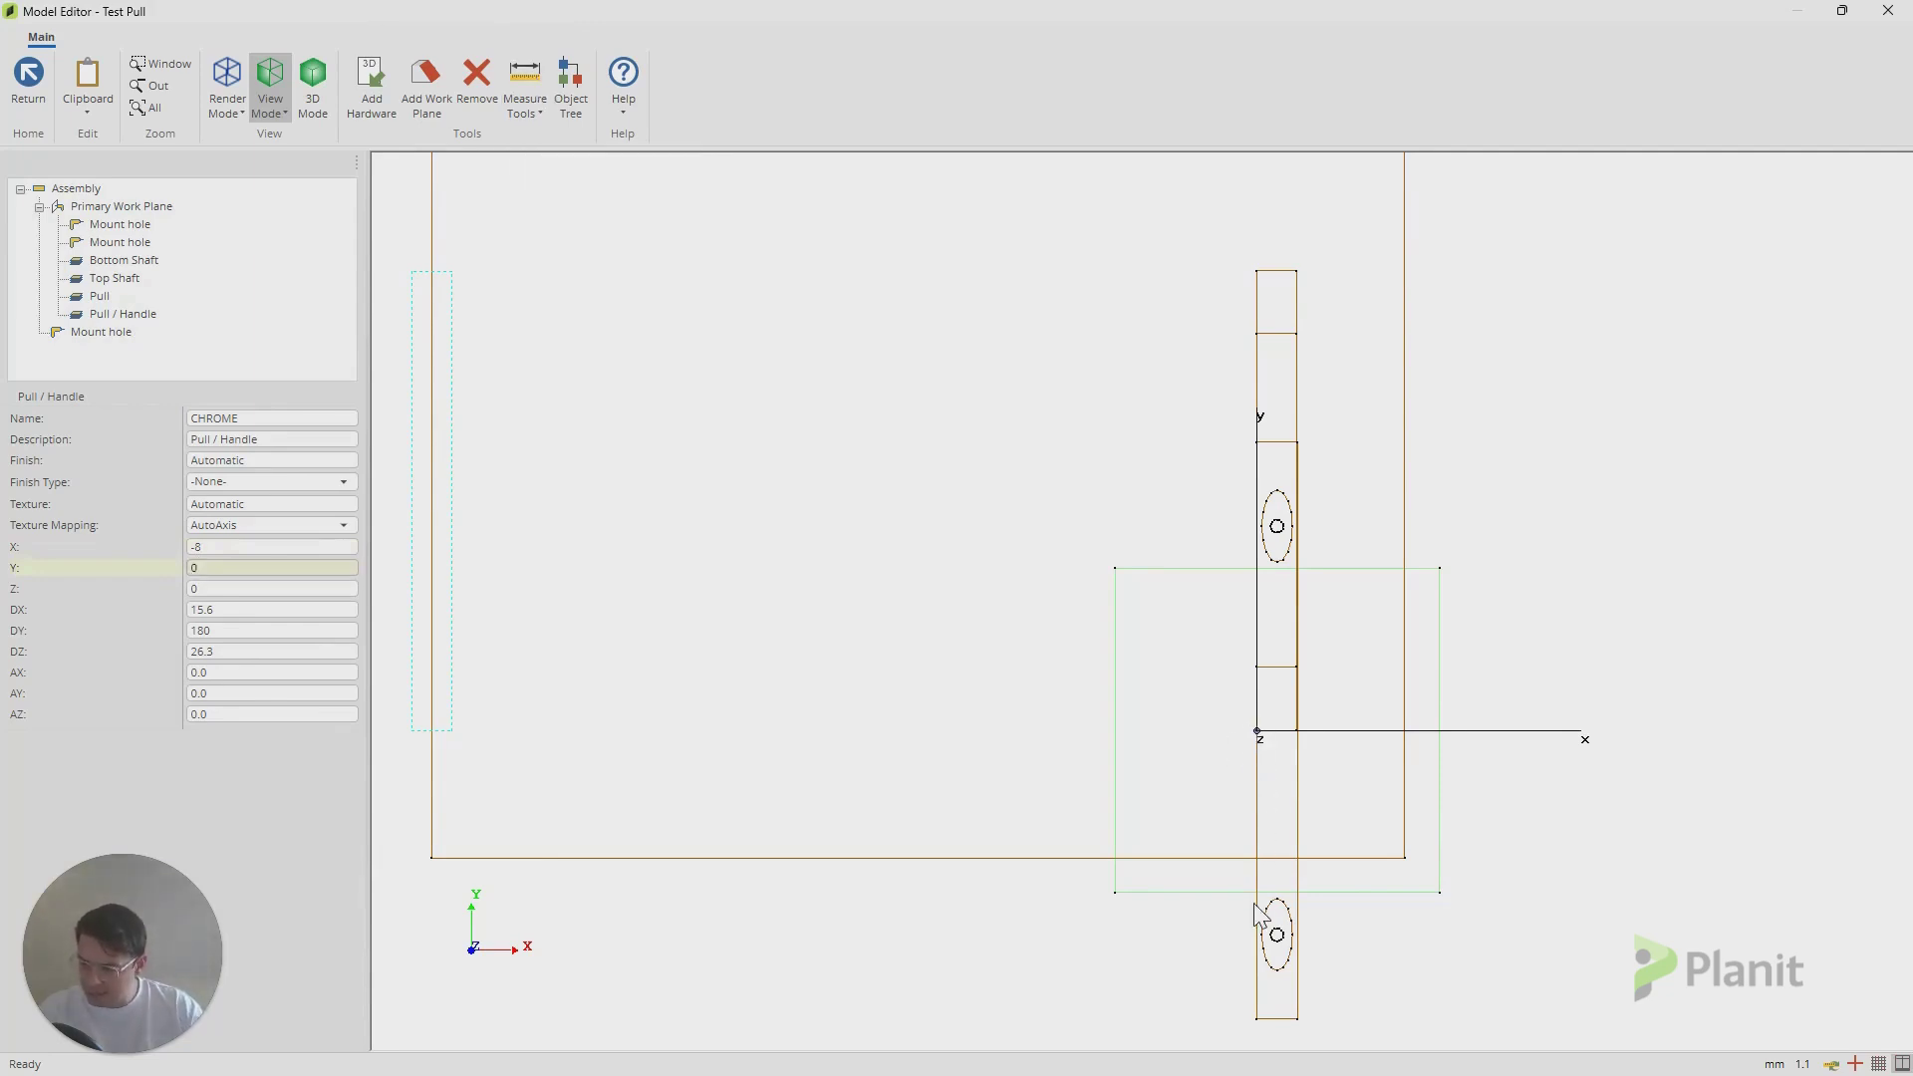
pyautogui.click(1257, 731)
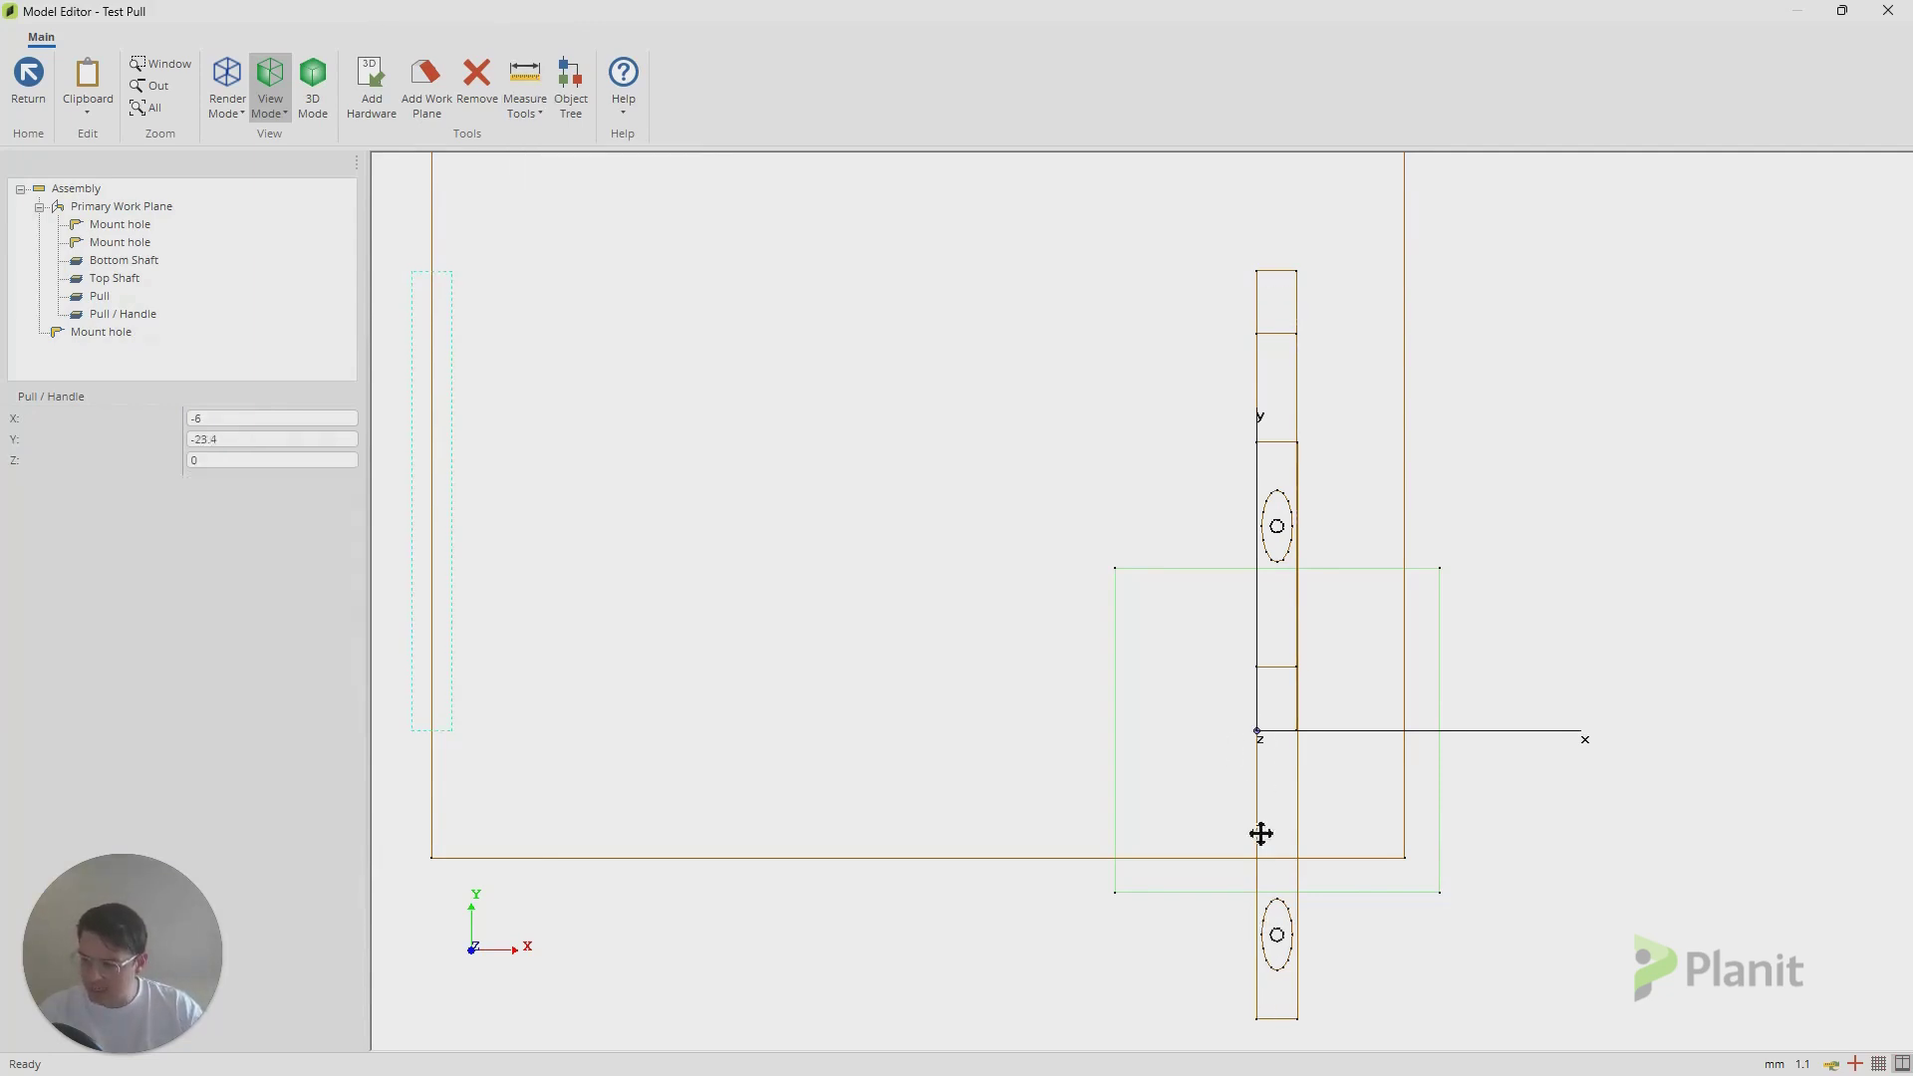
pyautogui.click(1256, 966)
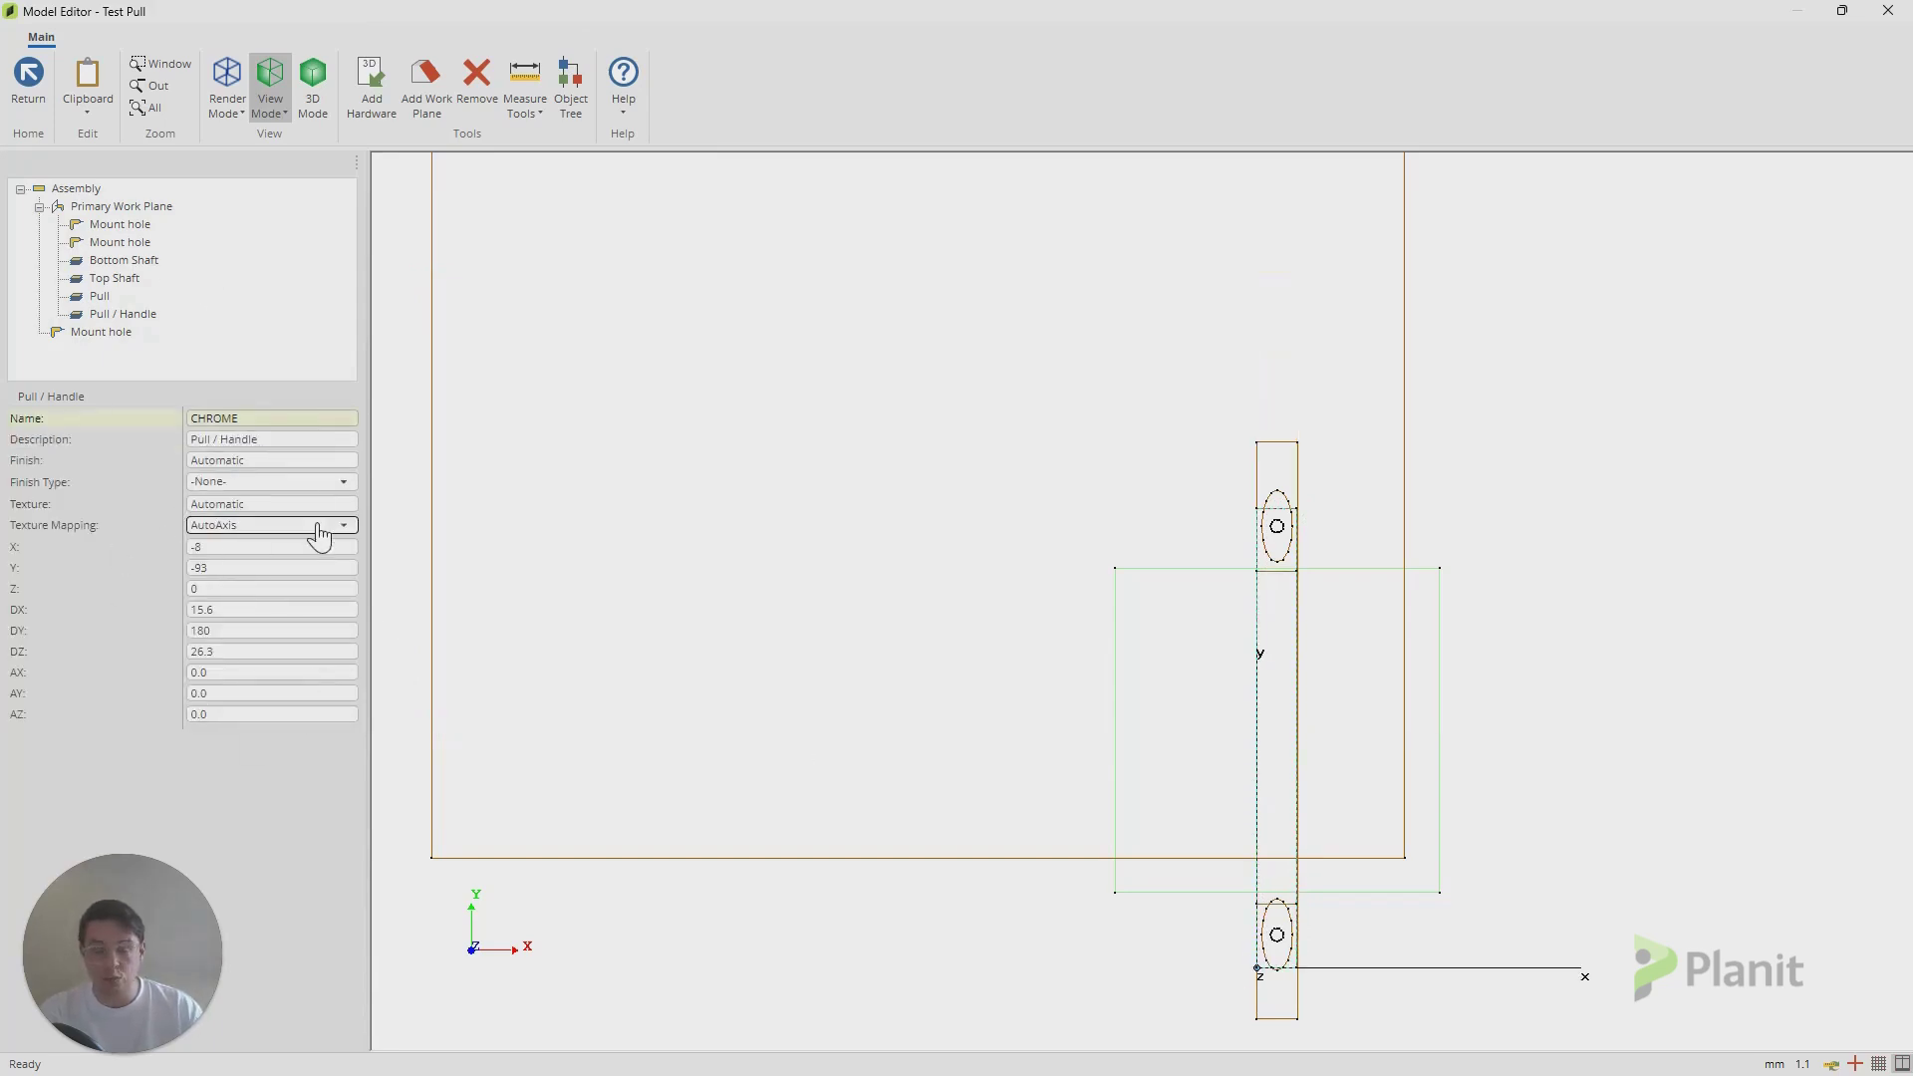
pyautogui.press('Up')
pyautogui.press('Up')
pyautogui.press('Up')
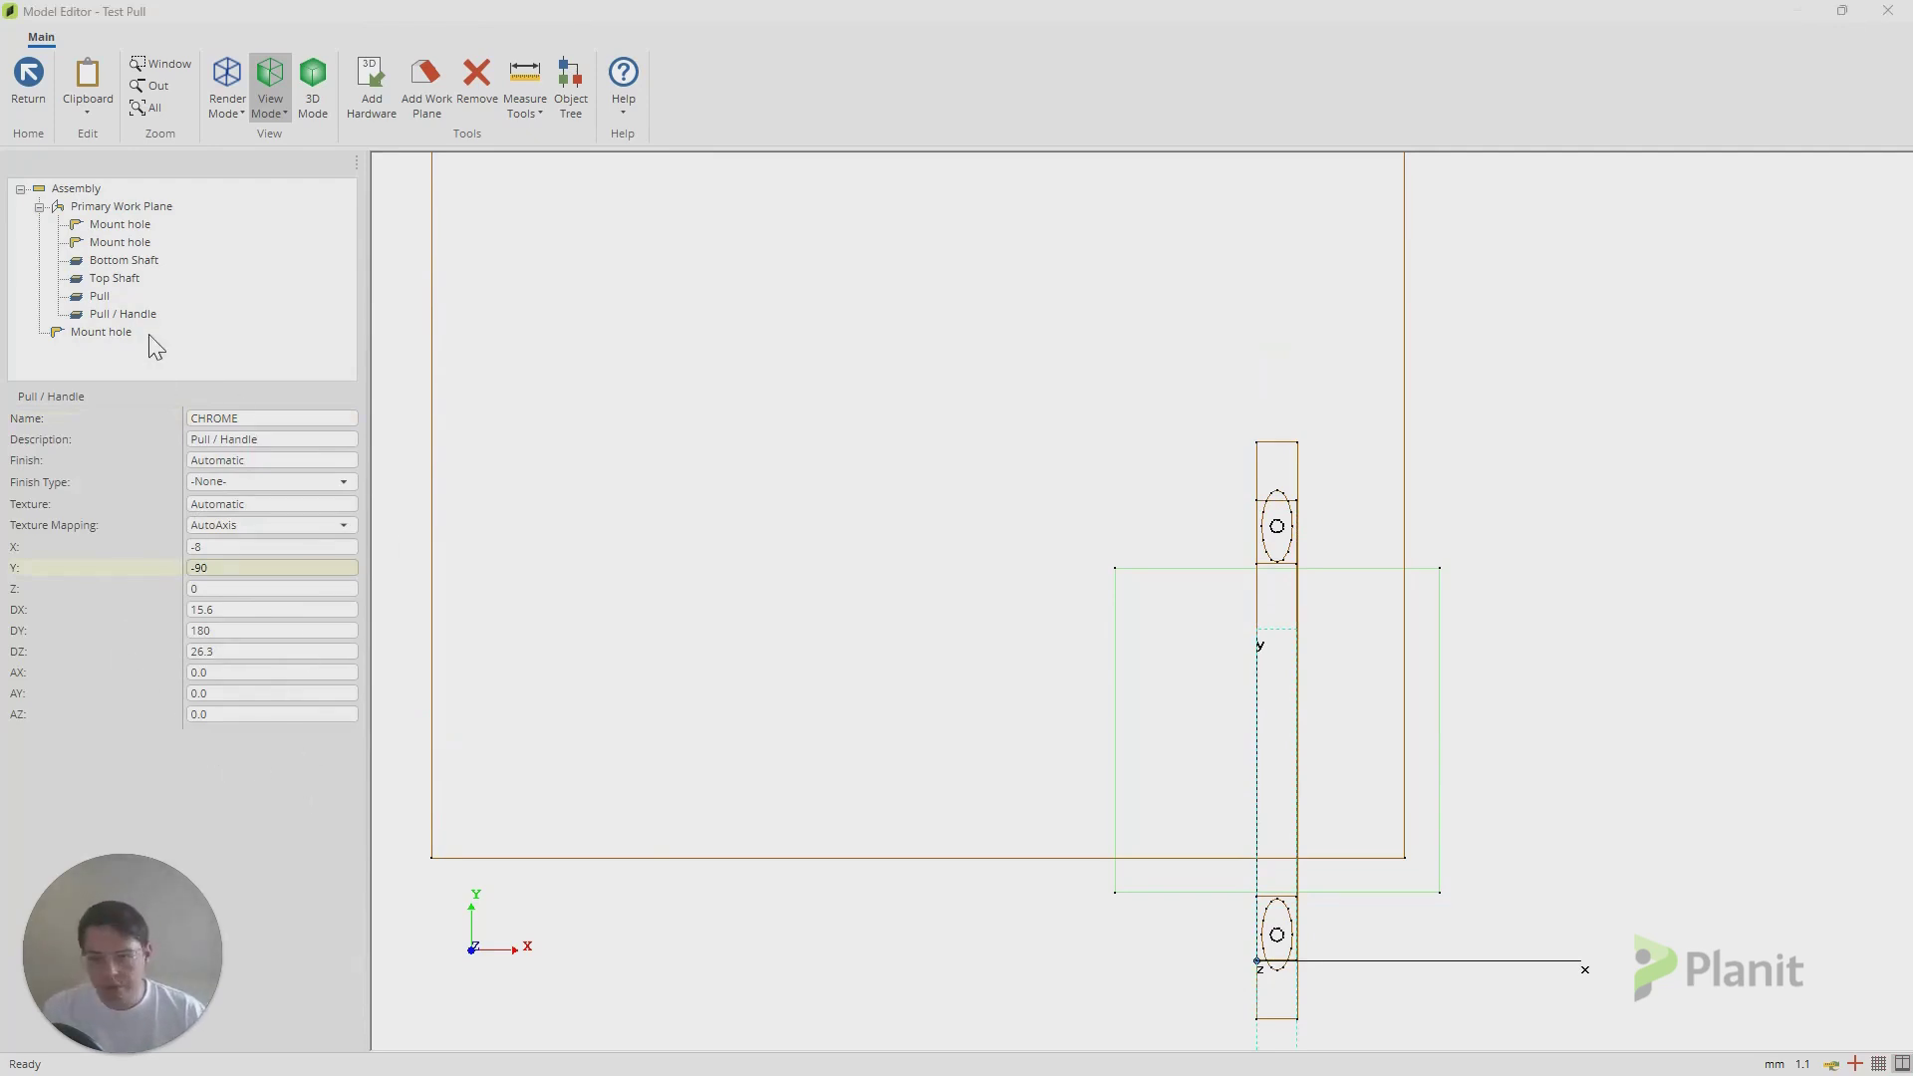
# - Remove the original Bottom Shaft, Top Shaft and Pull parts from the Primary Work Plane
pyautogui.click(111, 265)
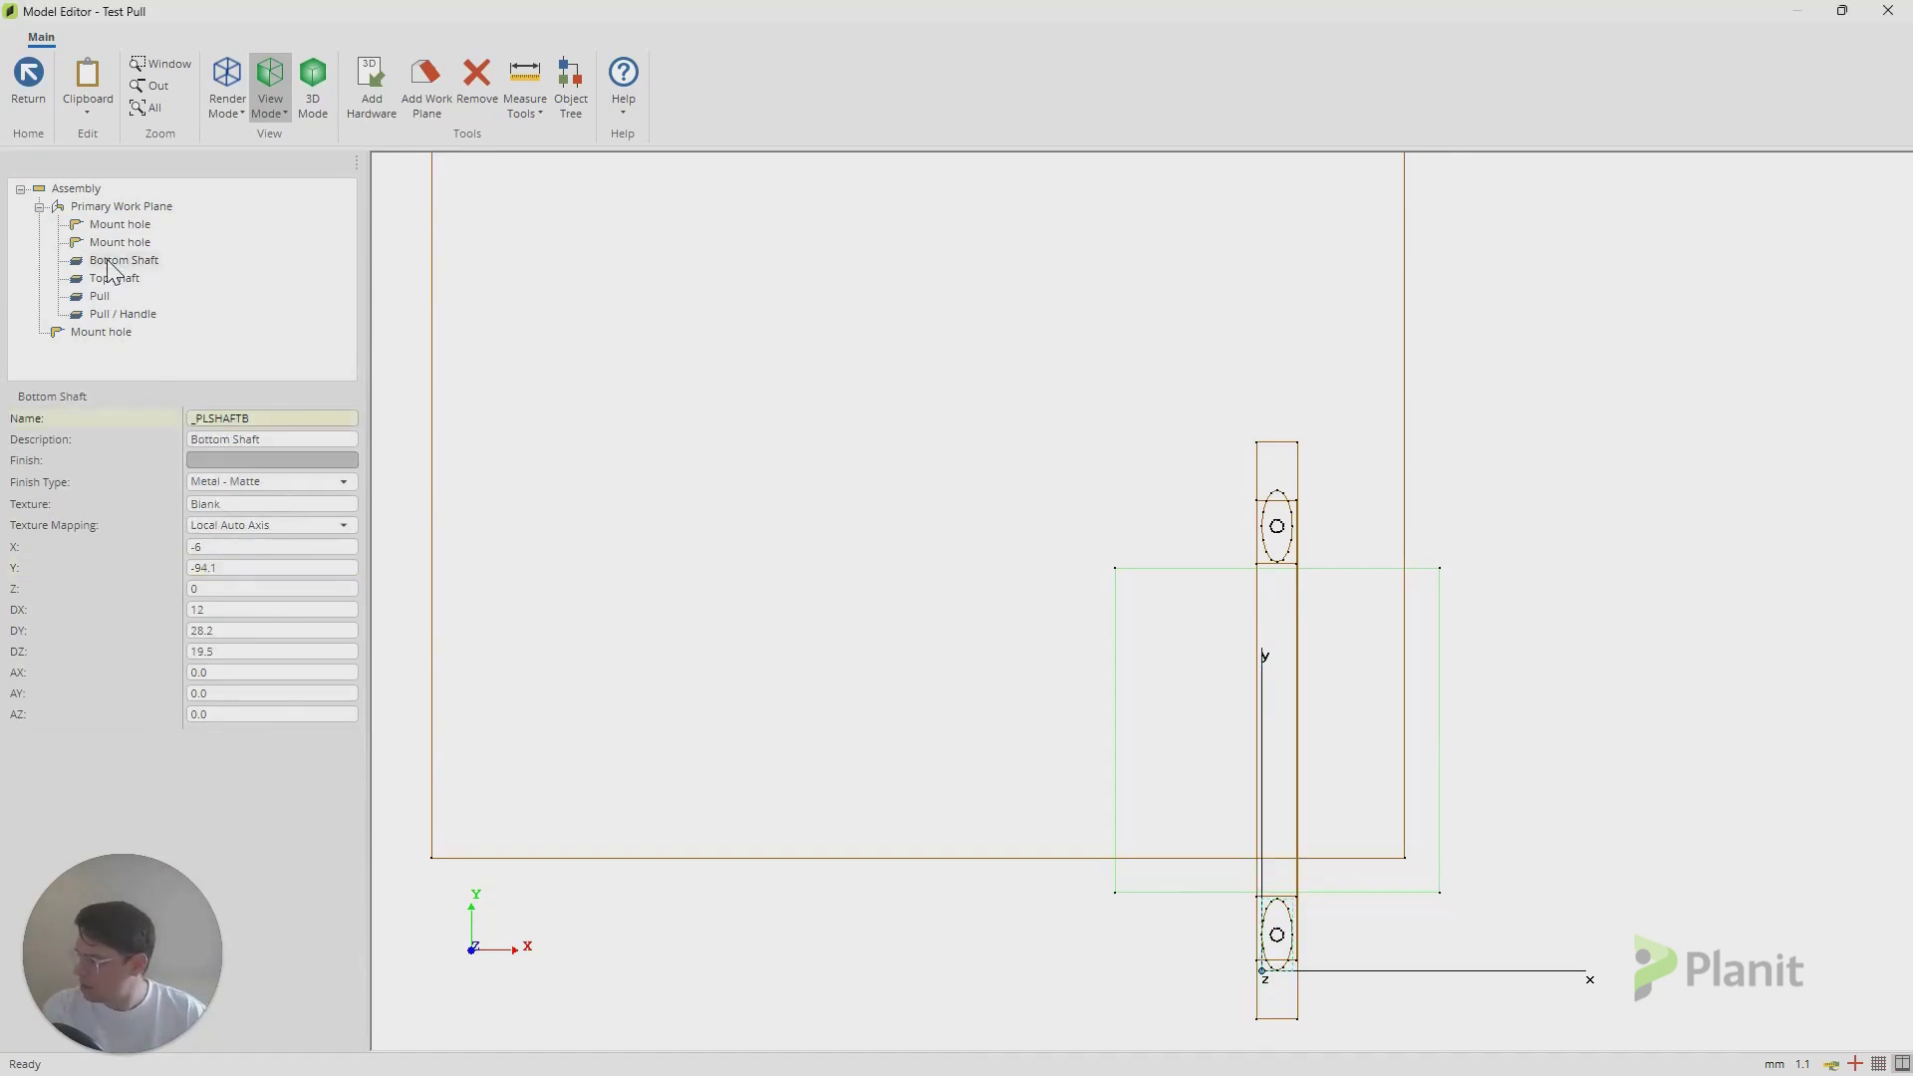
pyautogui.click(110, 278)
pyautogui.click(99, 295)
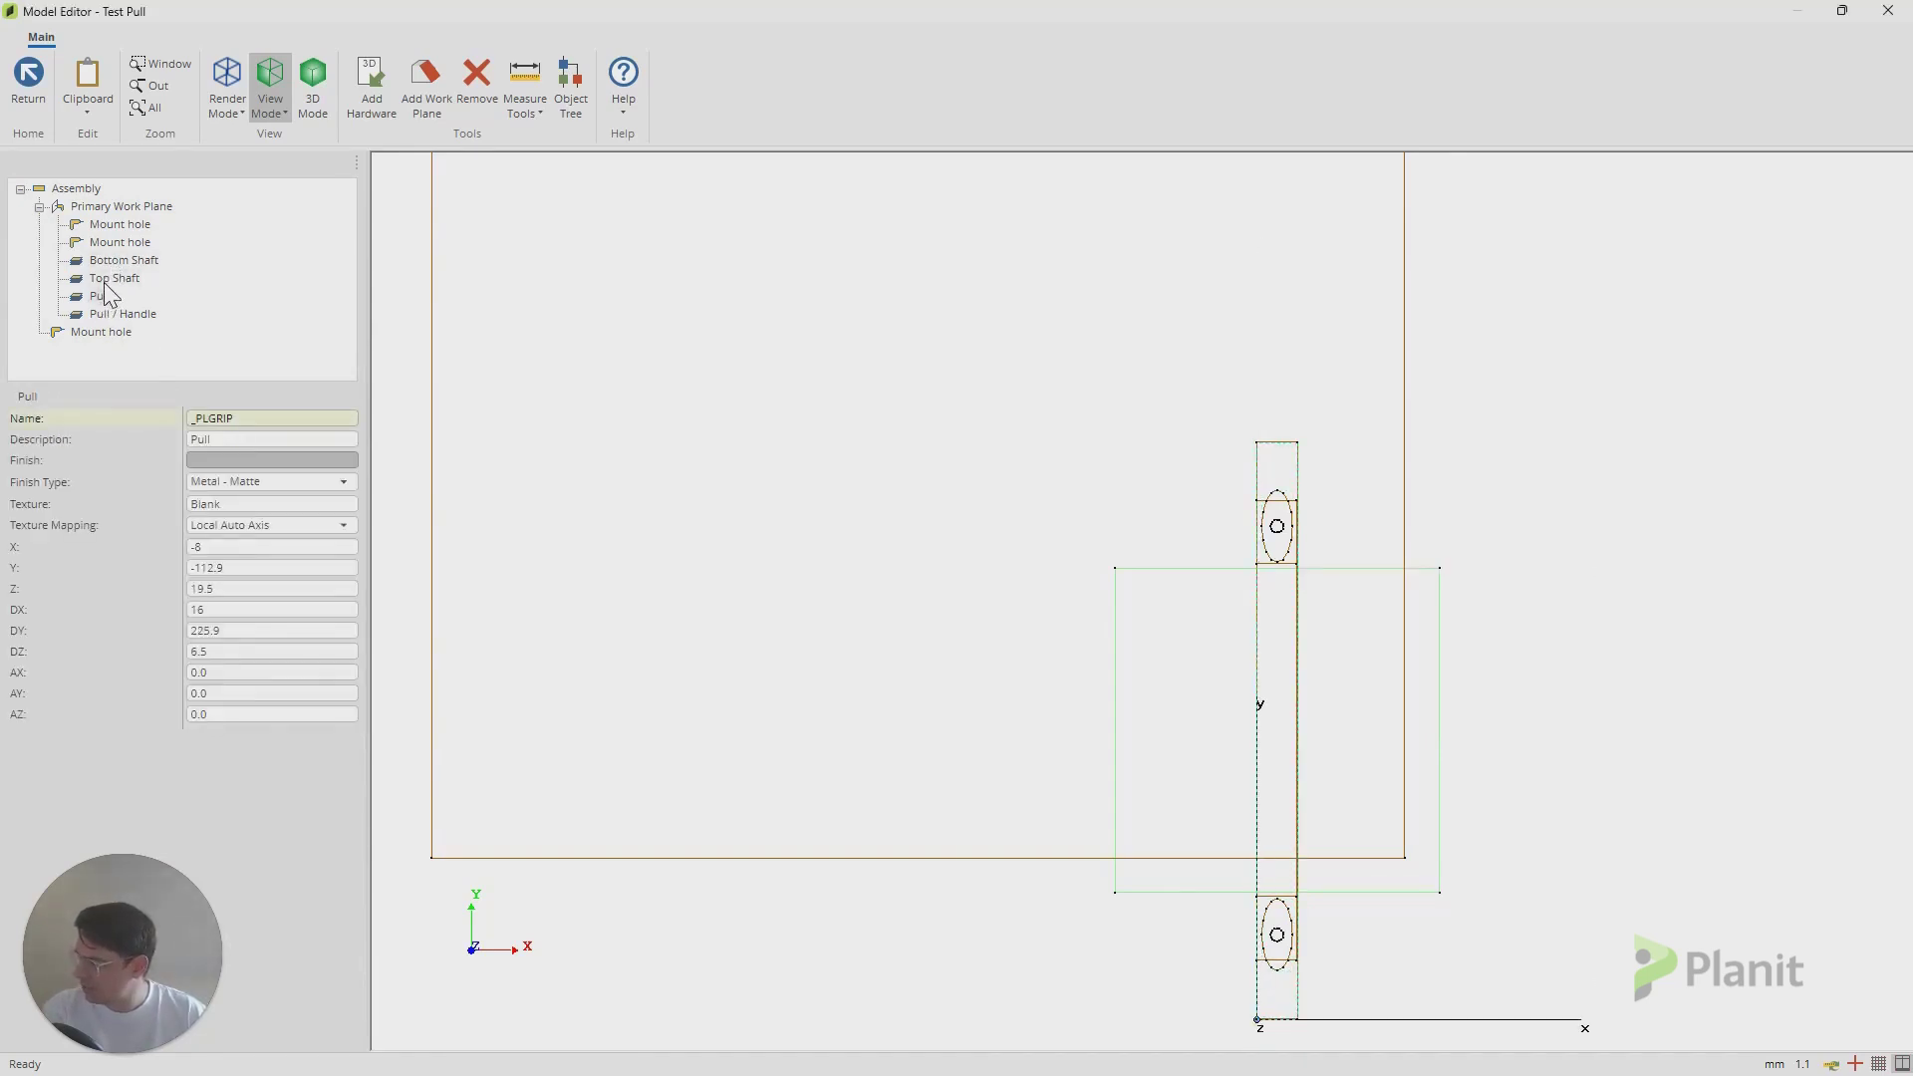
pyautogui.click(108, 279)
pyautogui.click(113, 264)
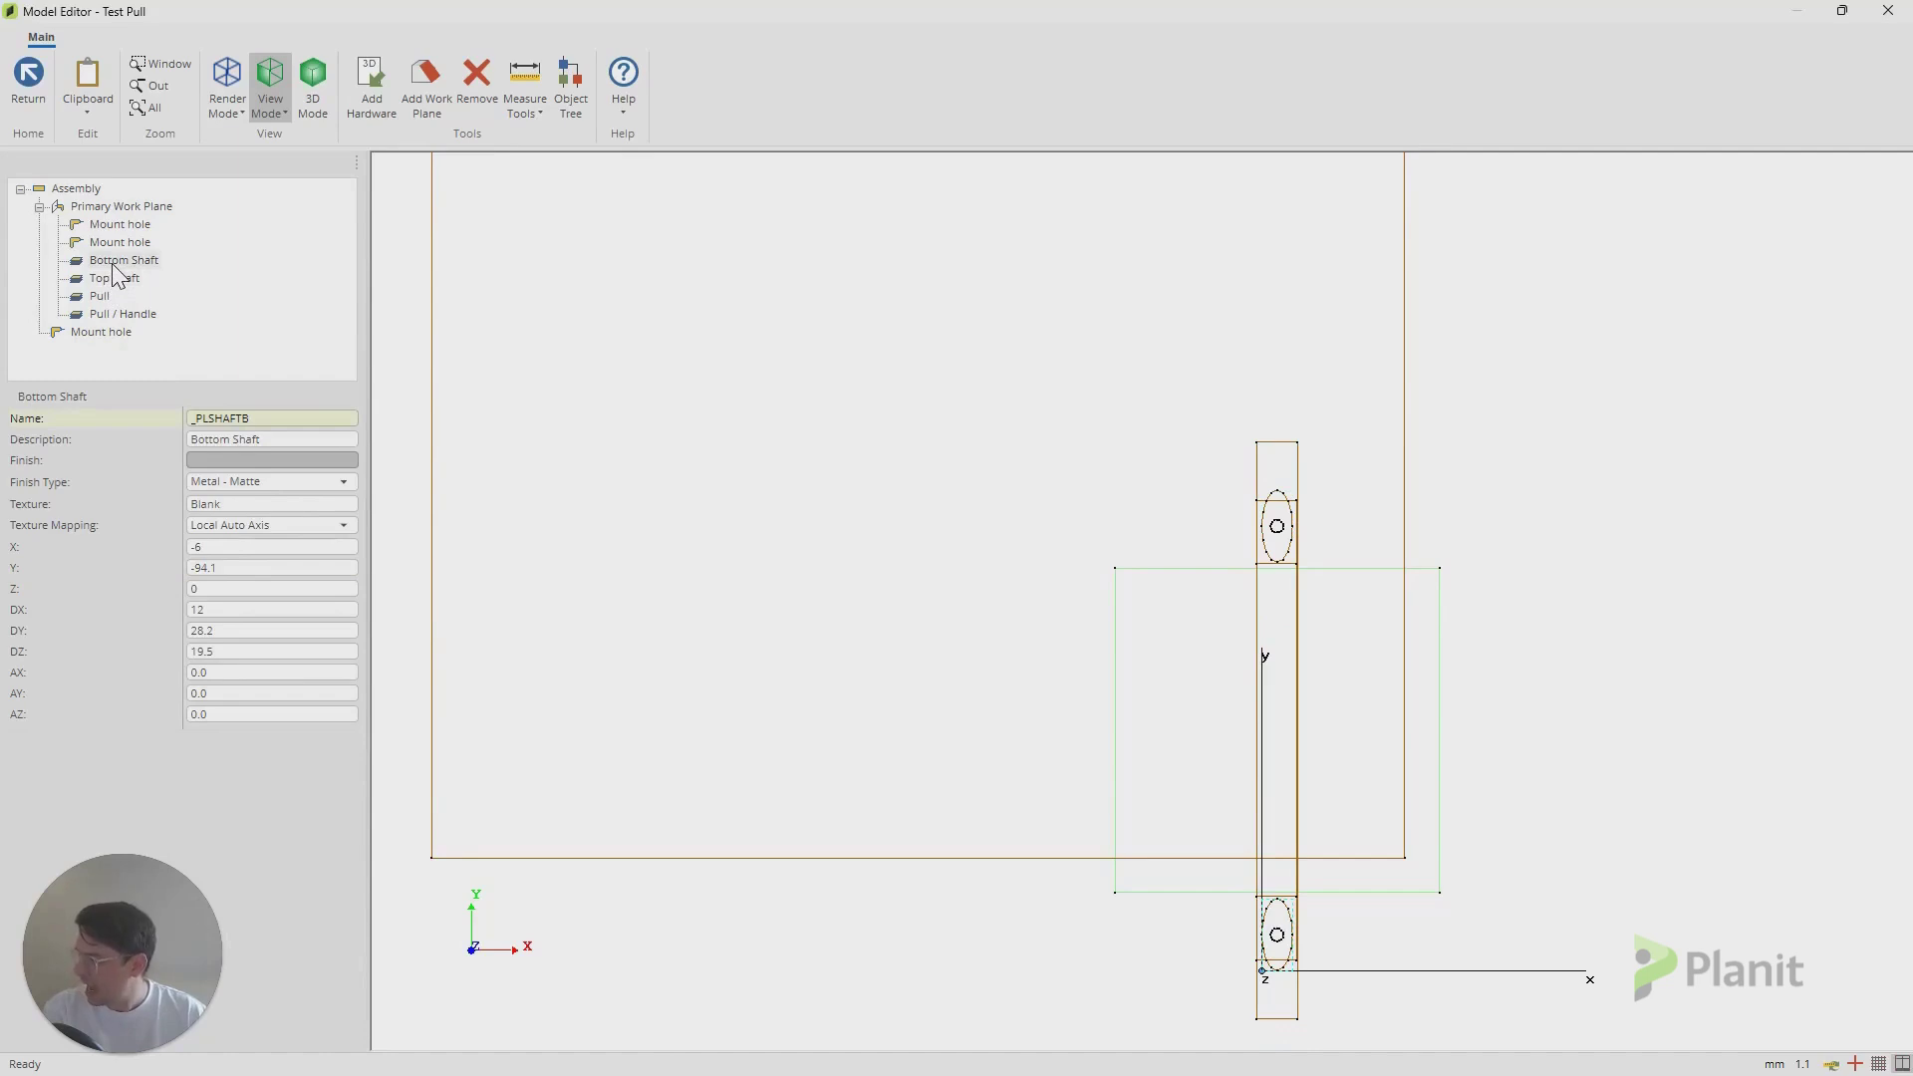
pyautogui.rightClick(115, 269)
pyautogui.click(63, 248)
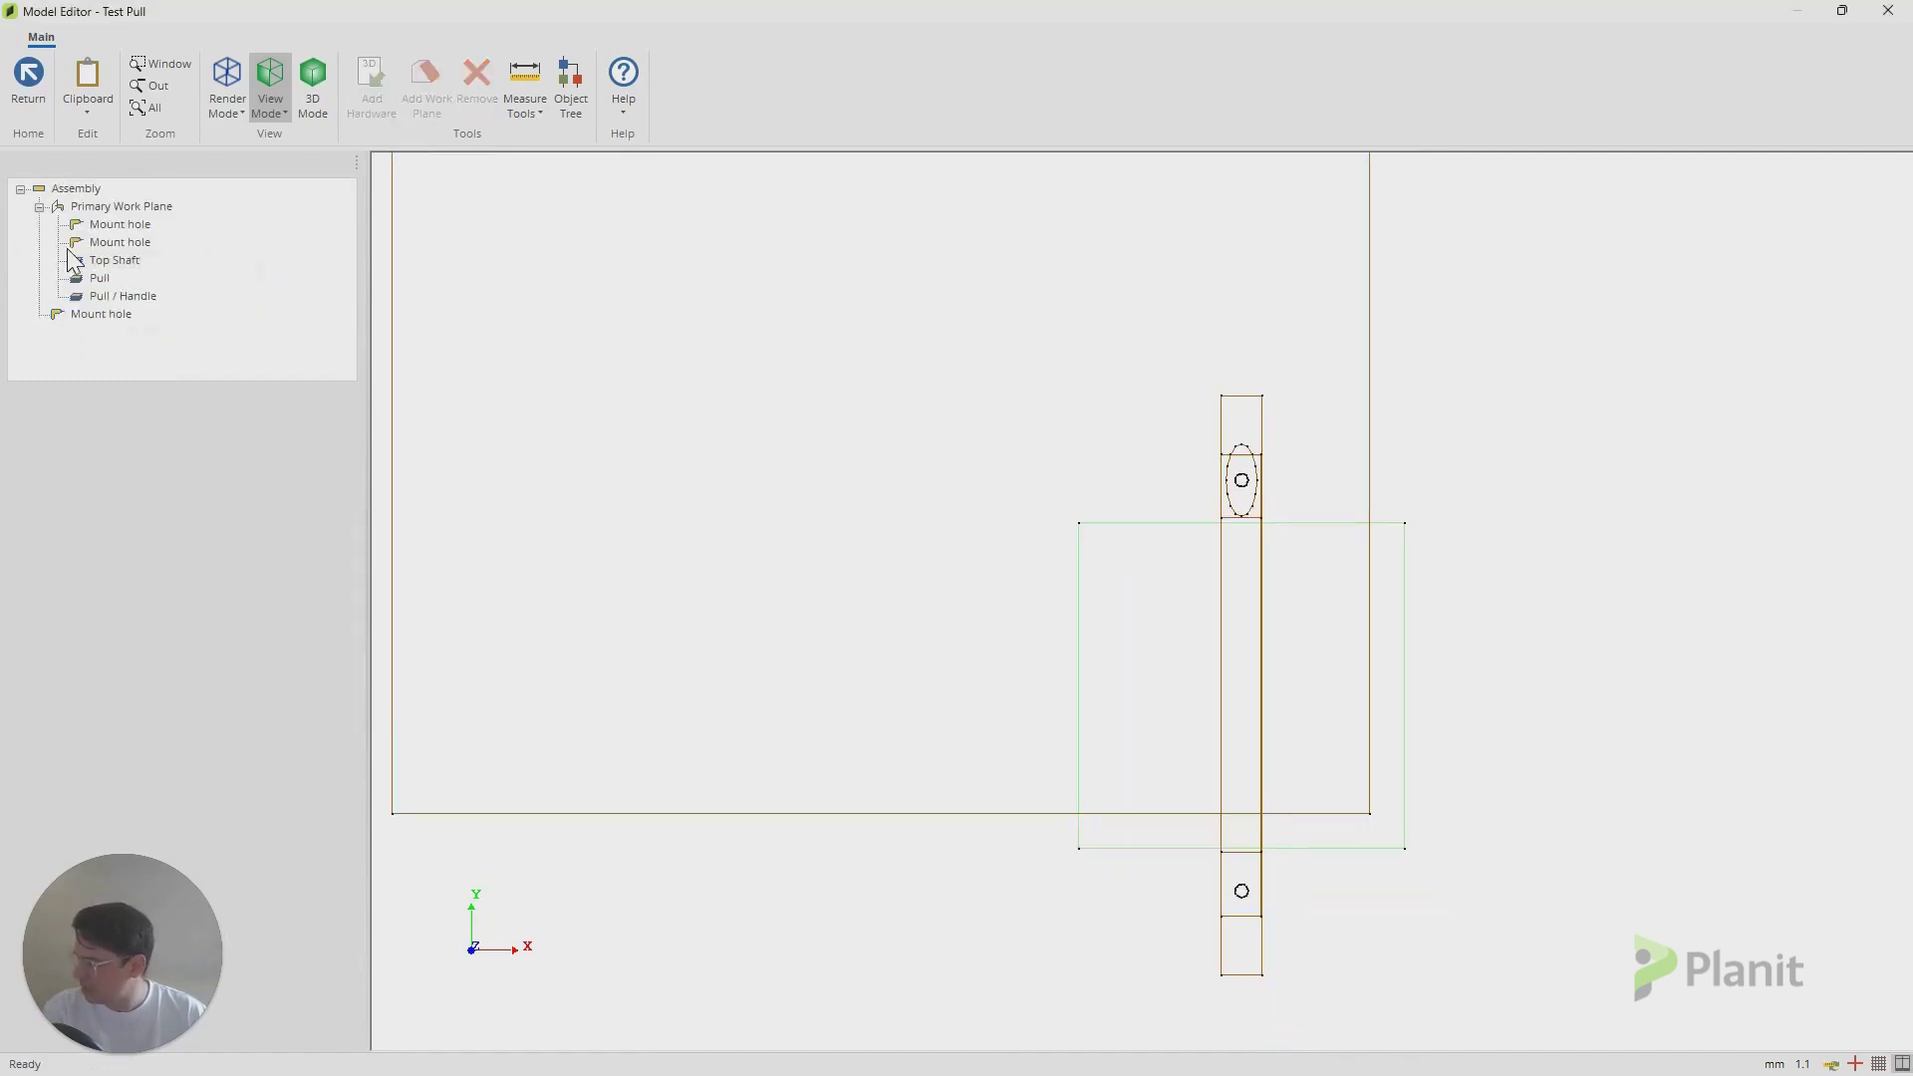
pyautogui.click(114, 260)
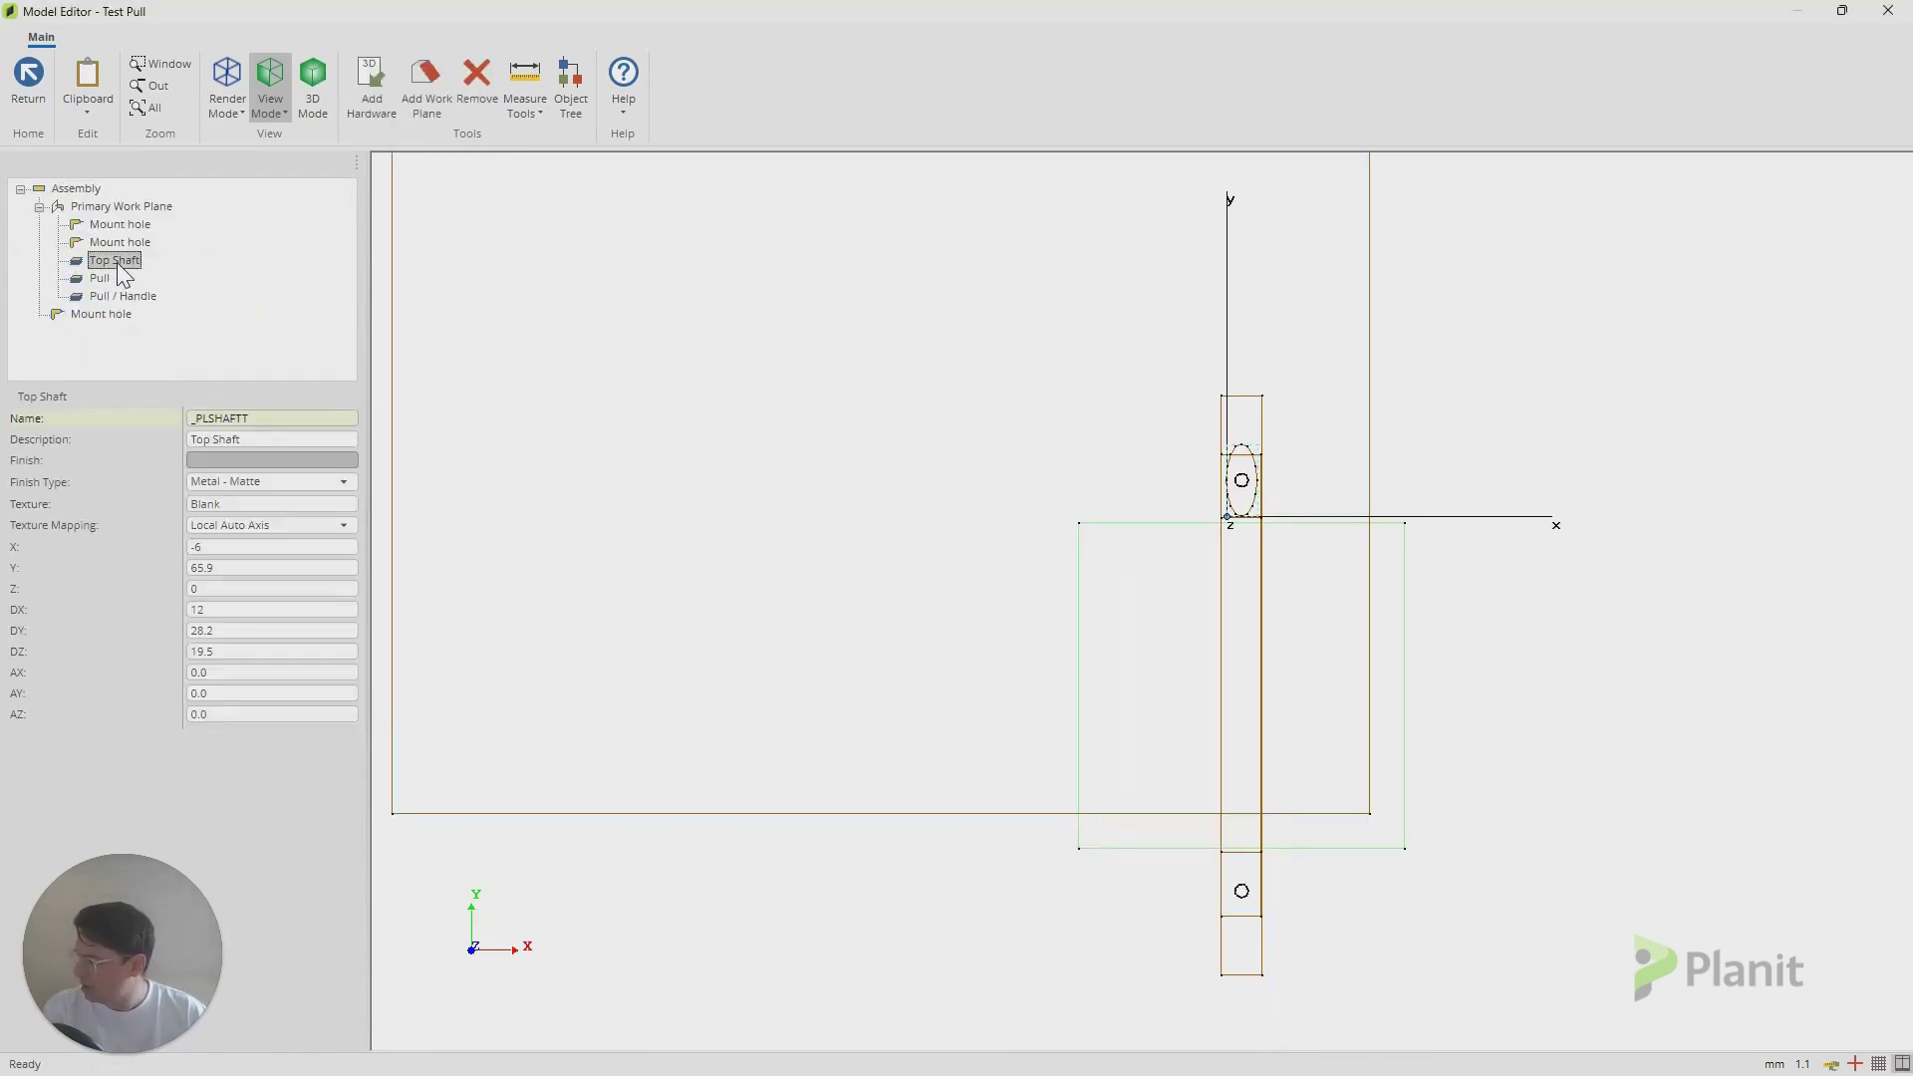
pyautogui.click(476, 80)
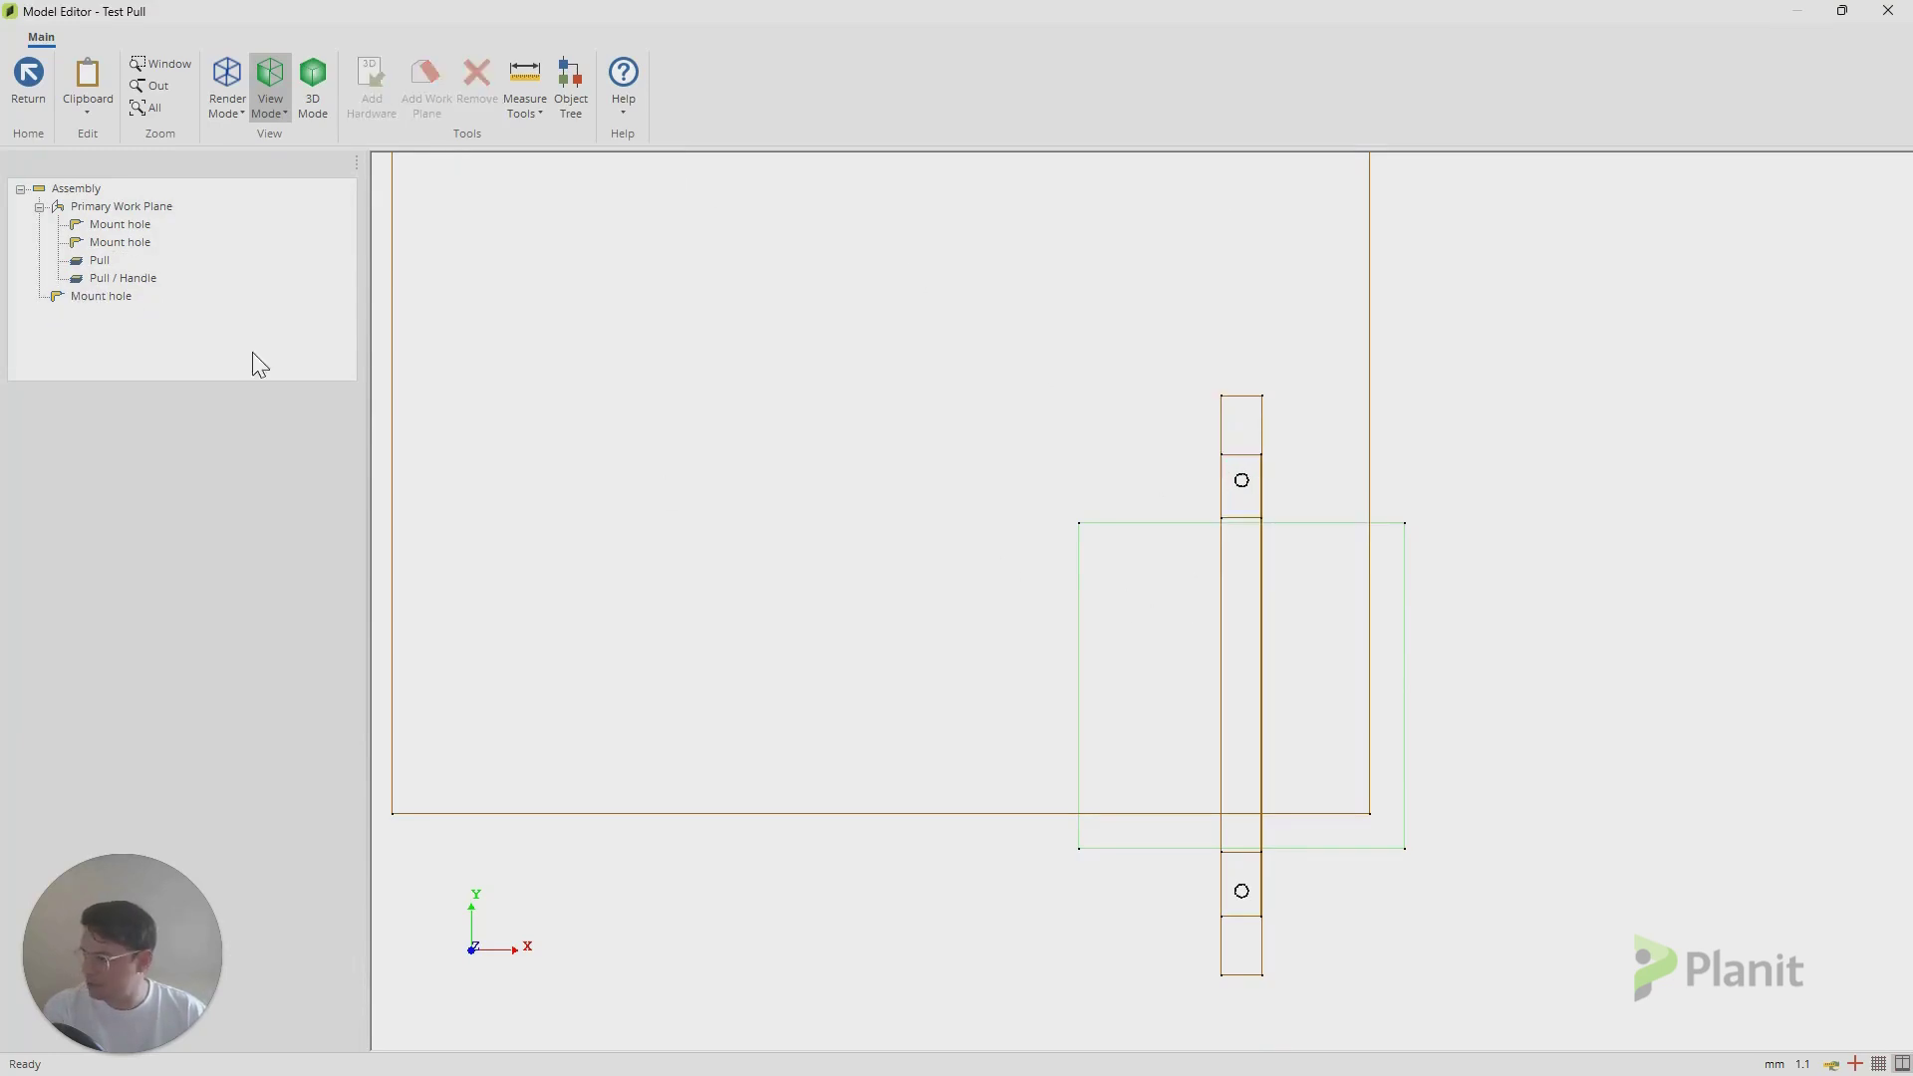
pyautogui.click(104, 262)
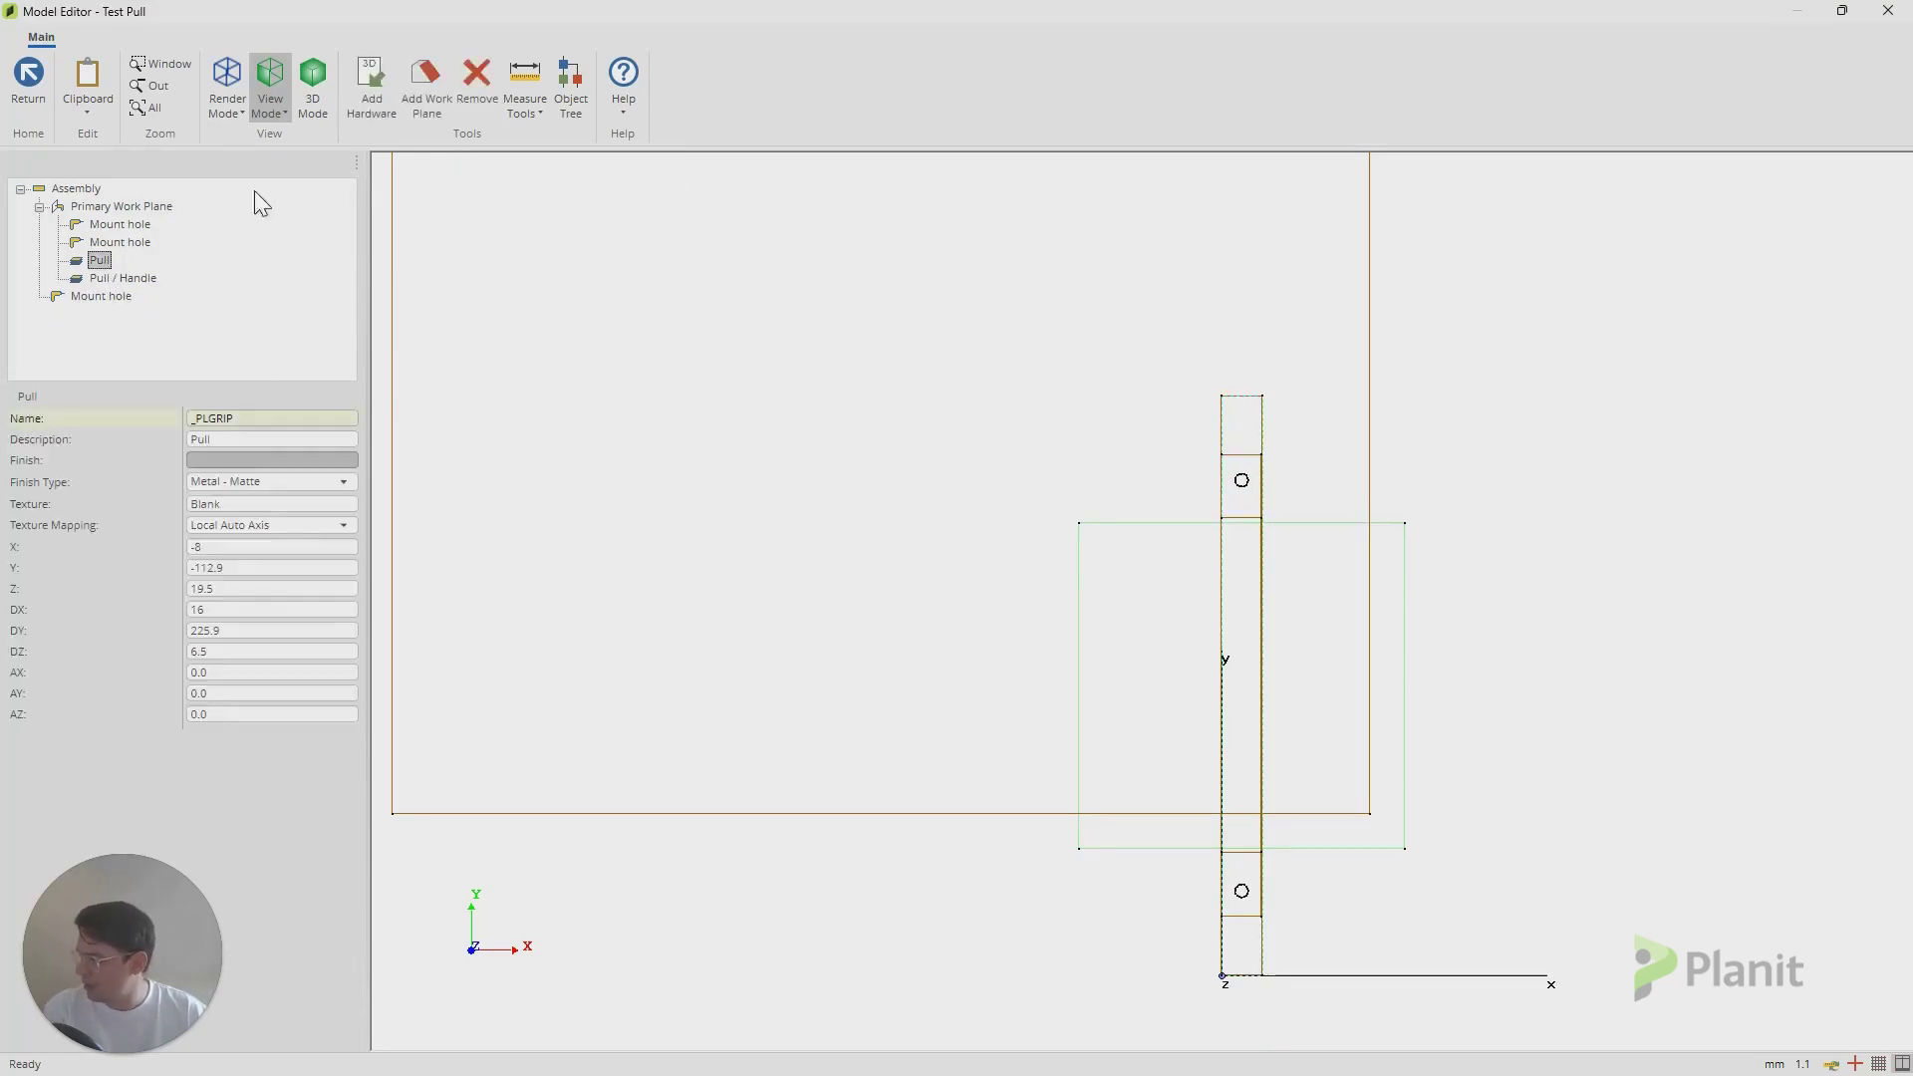
pyautogui.click(477, 80)
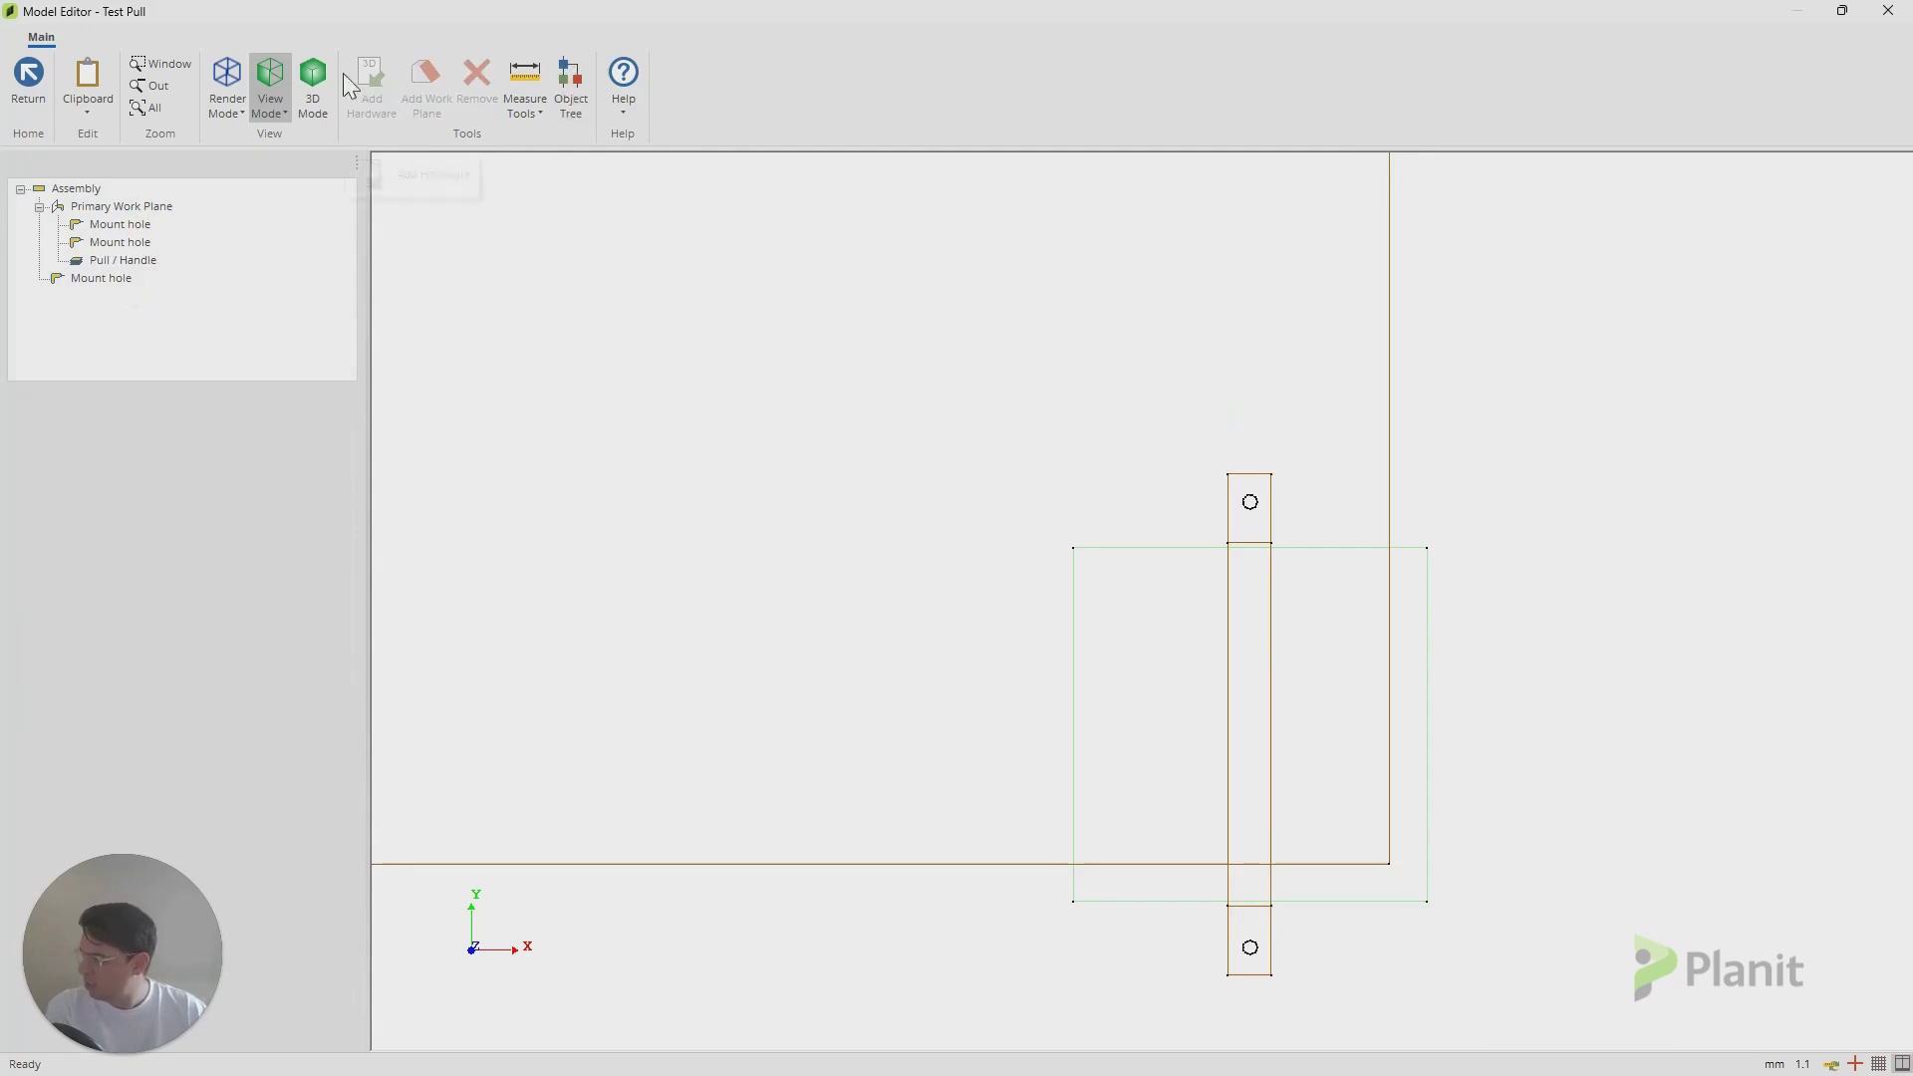
# - Check the handle on the door in 3D, and save the model while returning through the Material Manager to the start screen
pyautogui.click(312, 84)
pyautogui.moveTo(1473, 599); pyautogui.dragTo(1817, 488, button='middle')
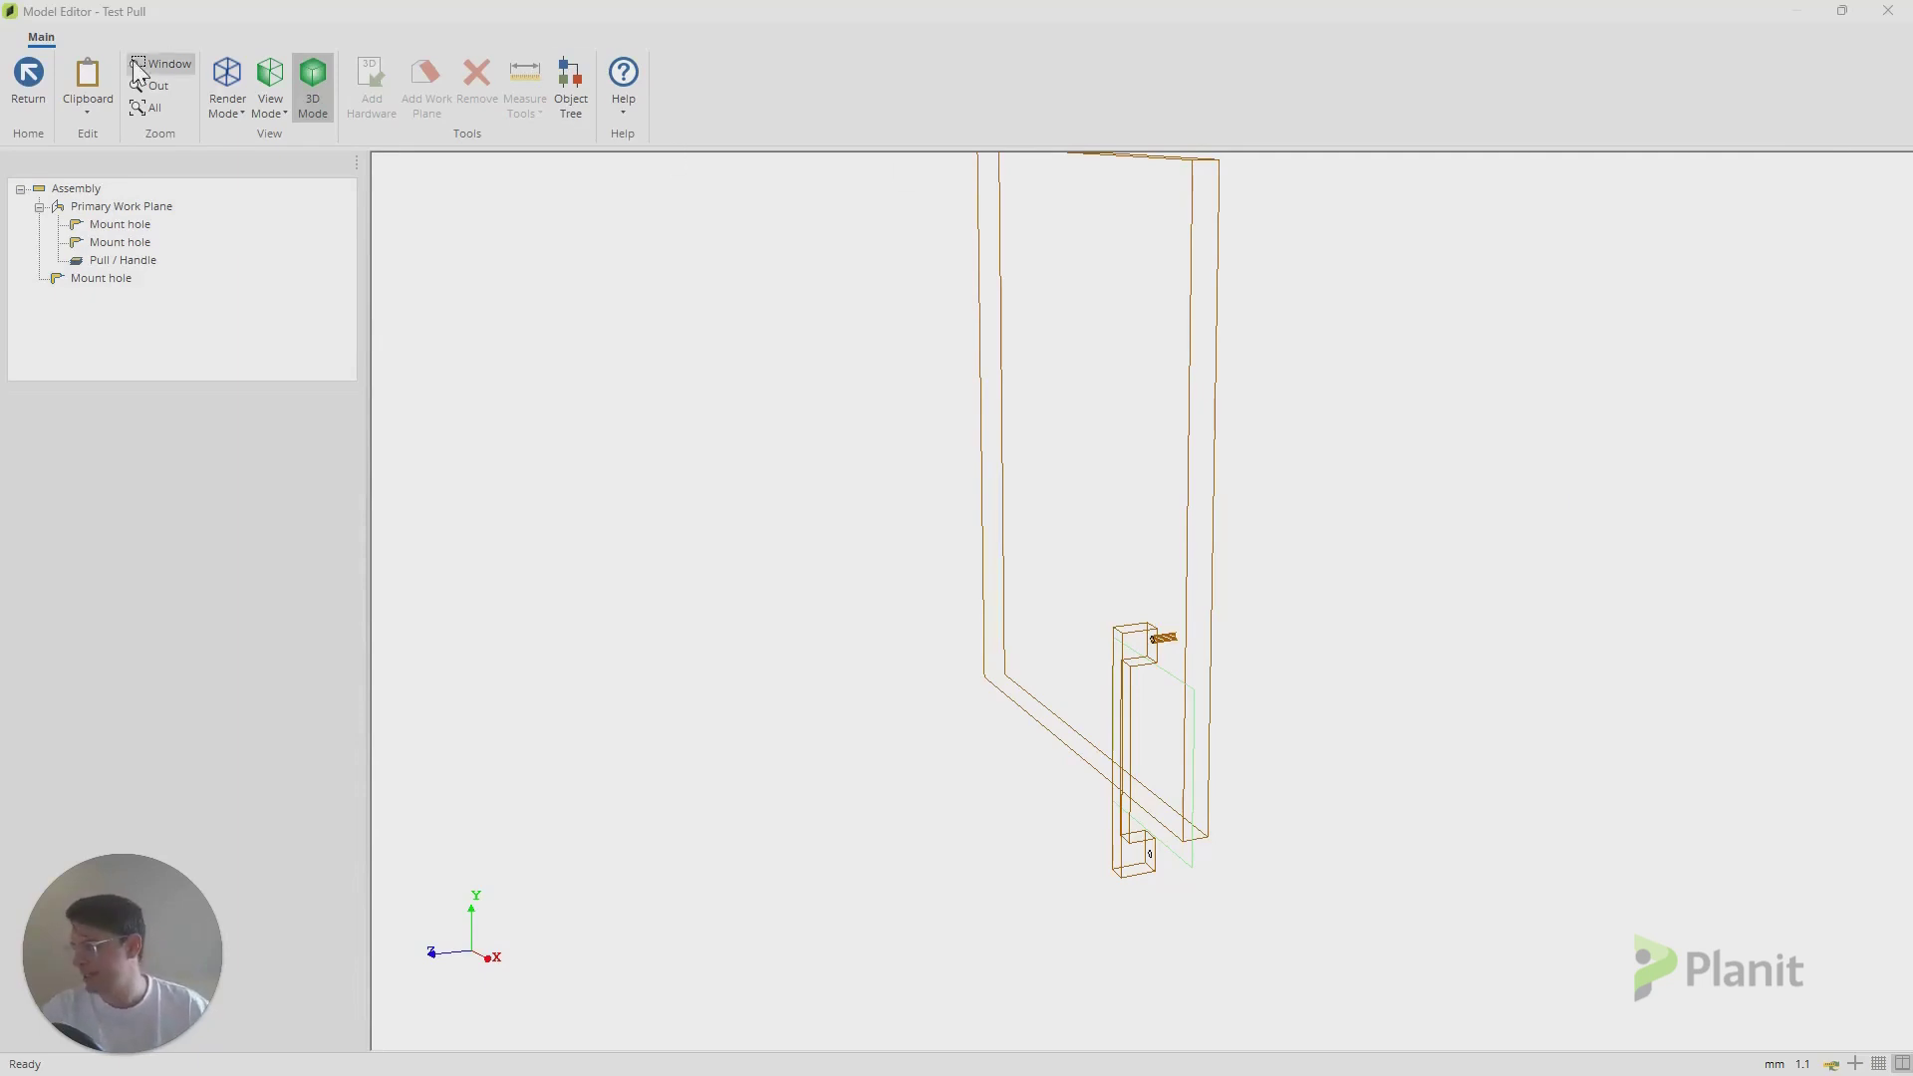
pyautogui.click(38, 79)
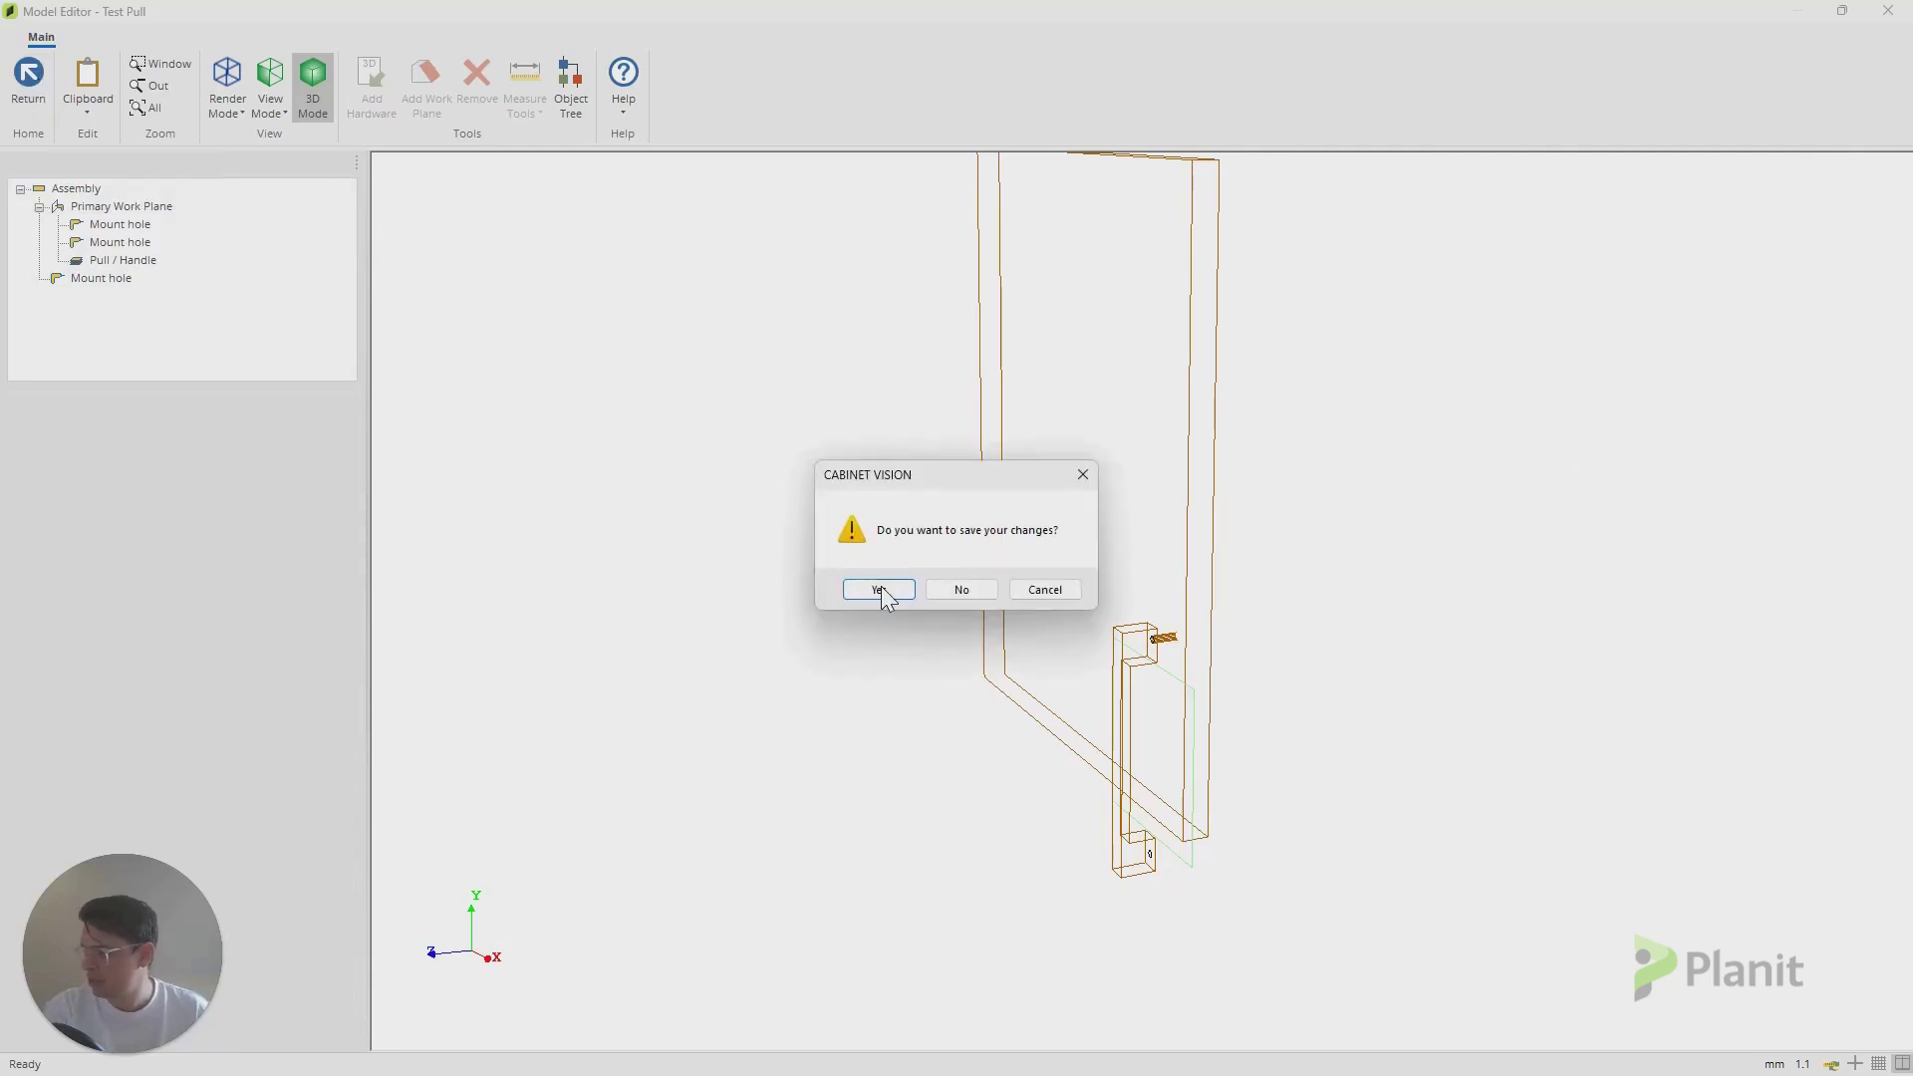
pyautogui.click(878, 591)
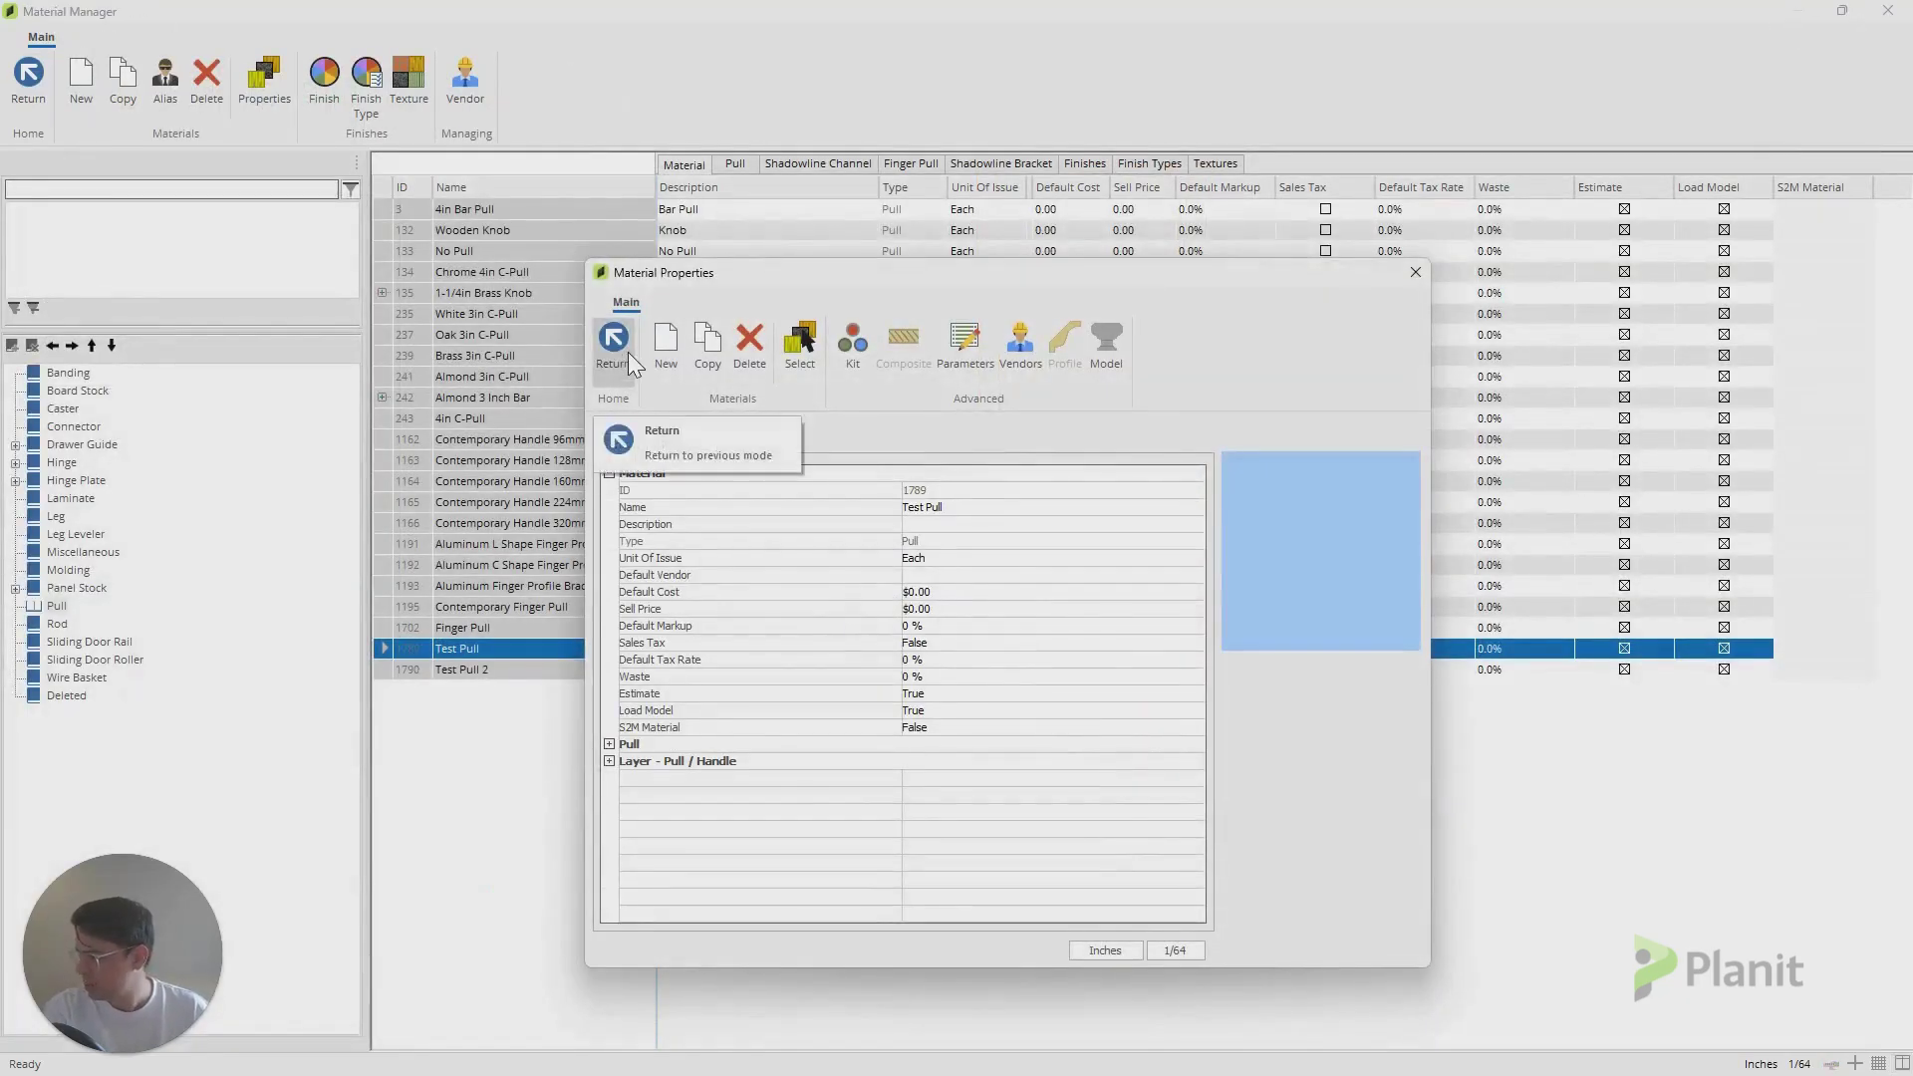
pyautogui.click(614, 339)
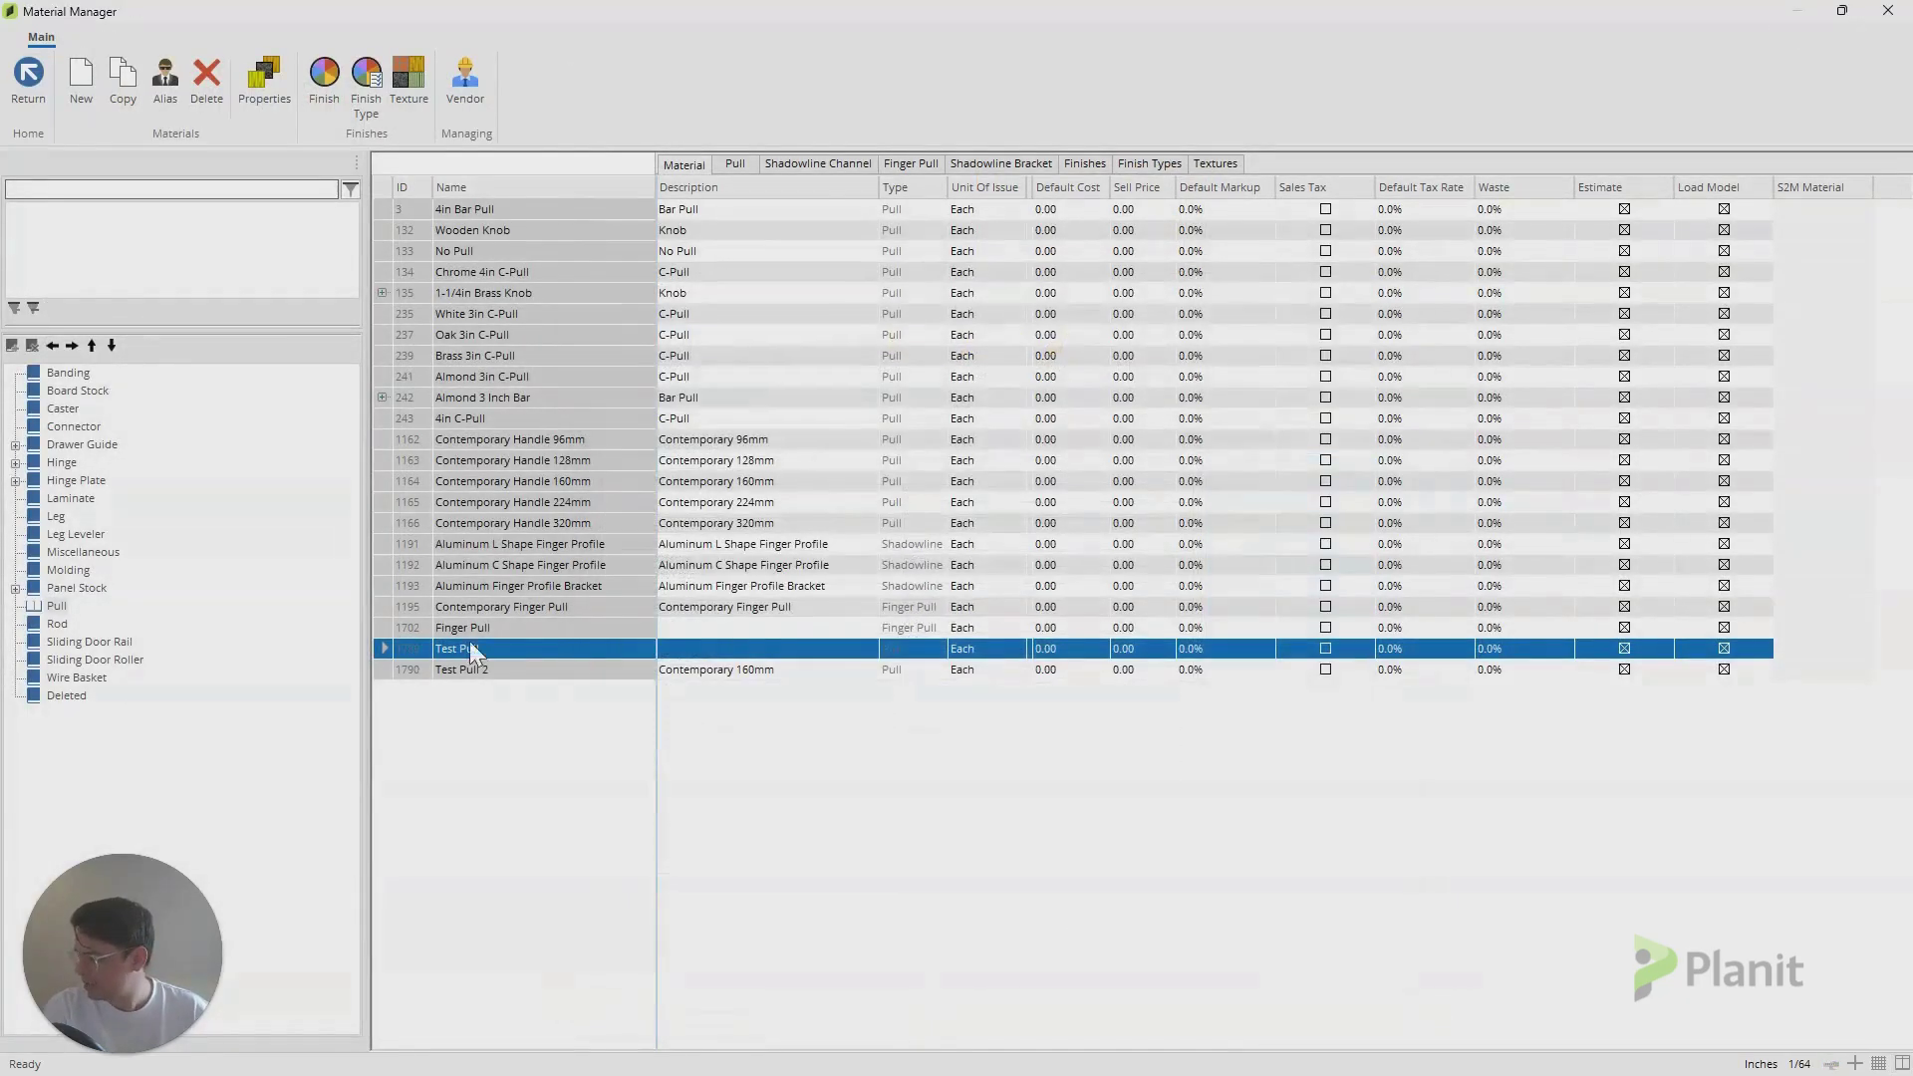
pyautogui.click(28, 77)
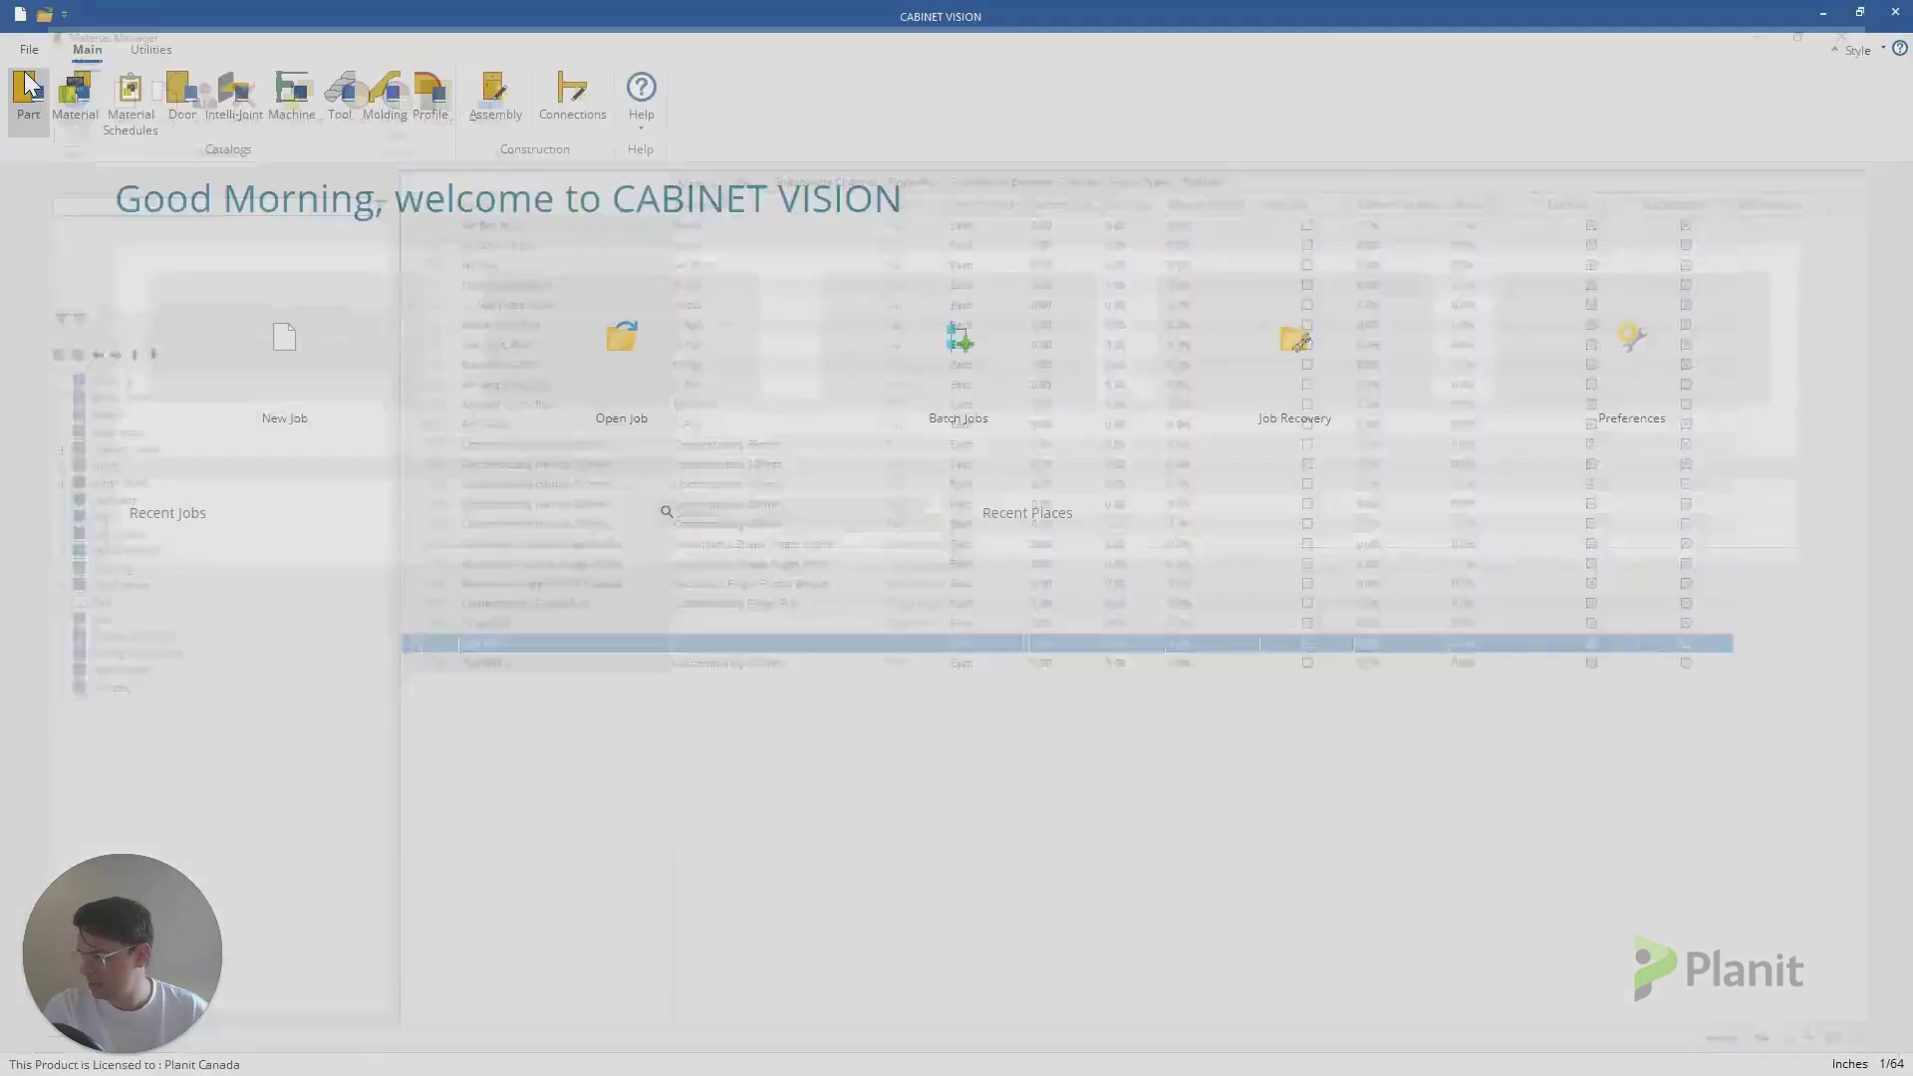
# - Open the material schedules and create a new Pull schedule named Test Pull
pyautogui.click(128, 99)
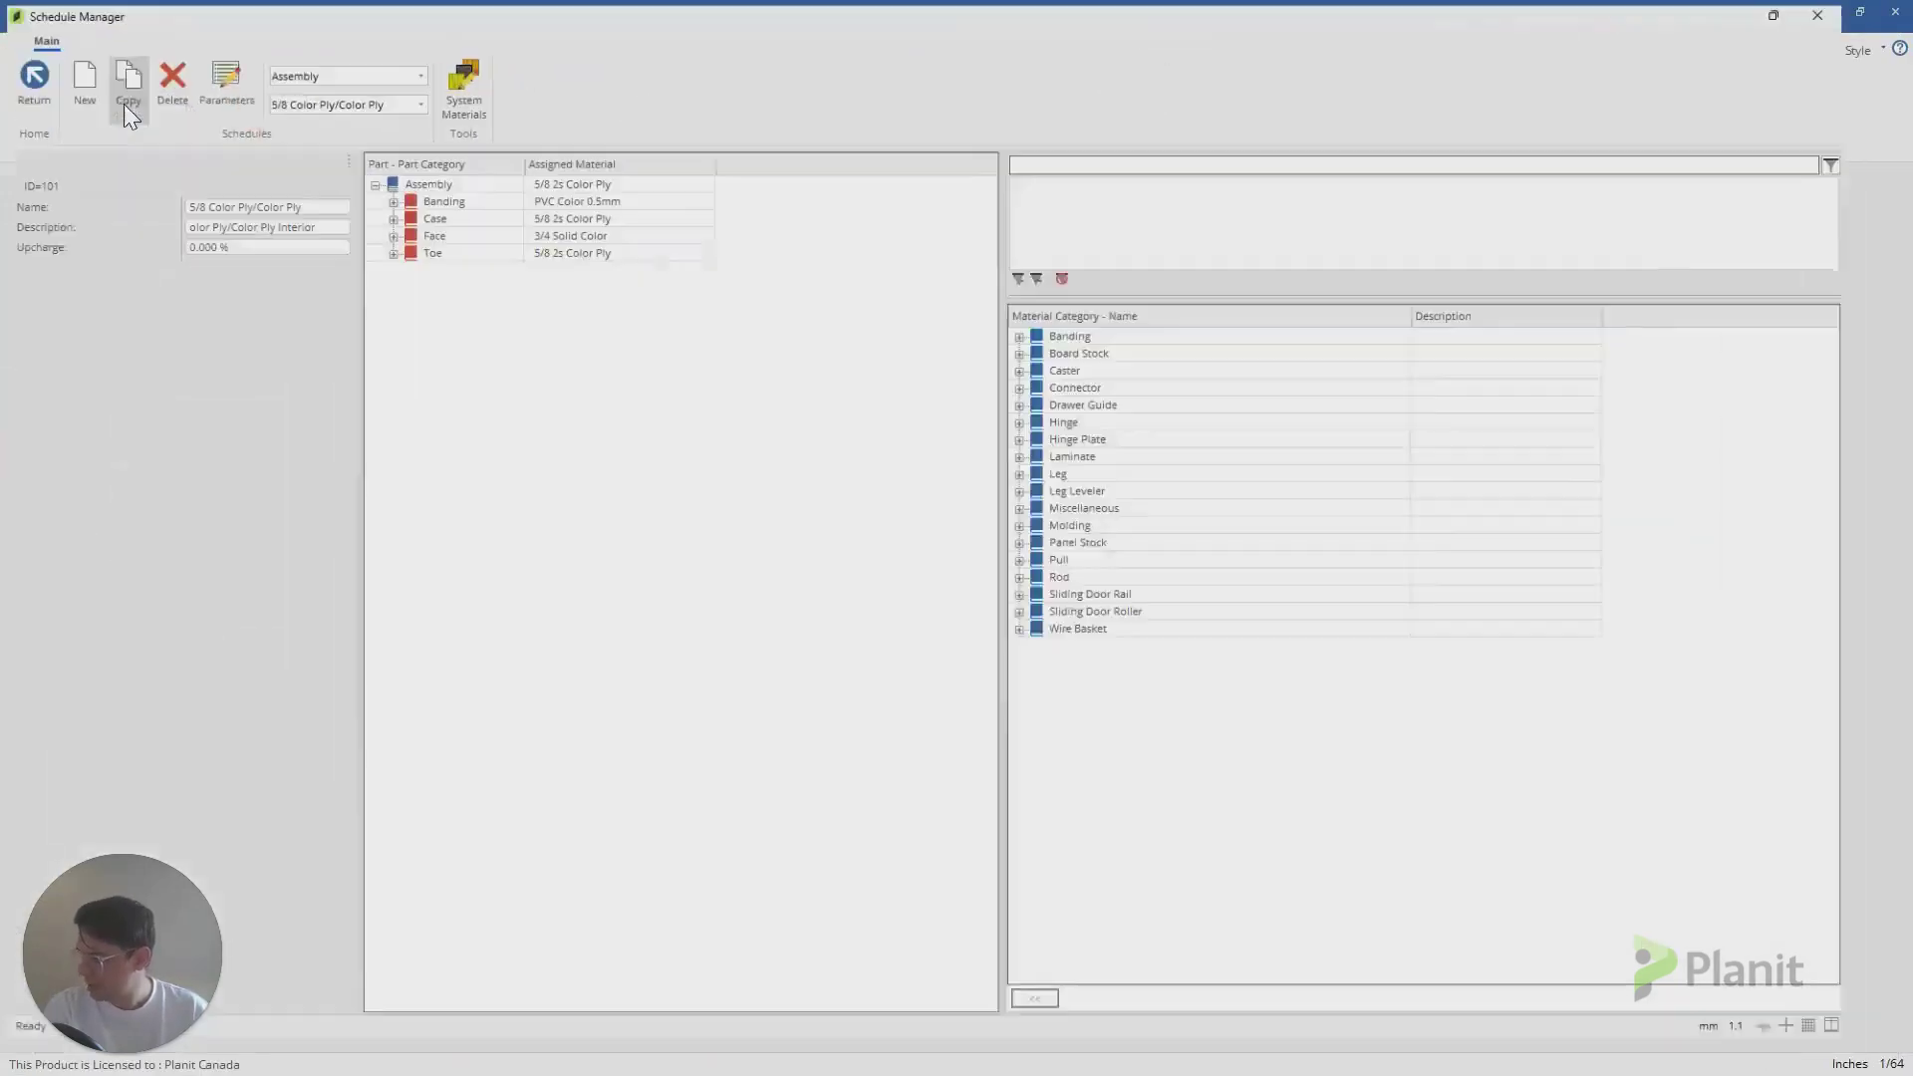
pyautogui.click(340, 76)
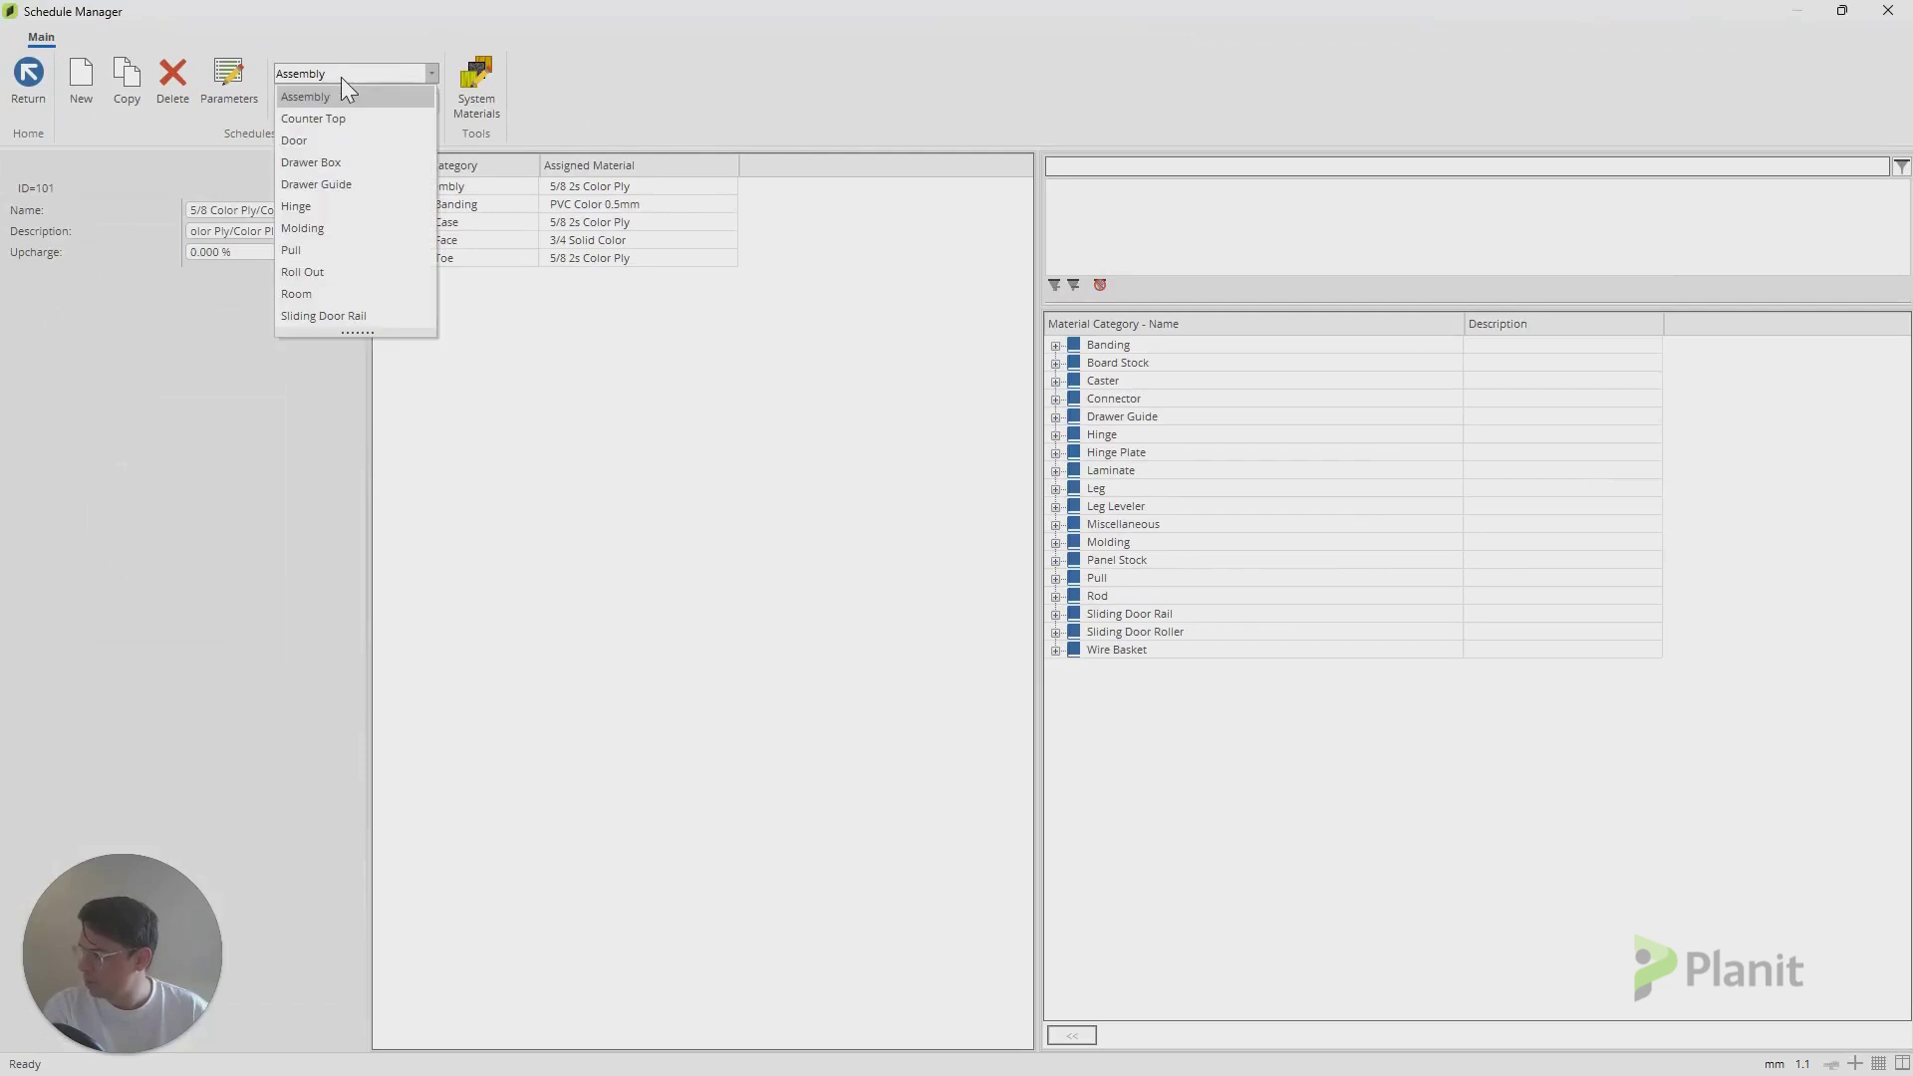
pyautogui.click(311, 249)
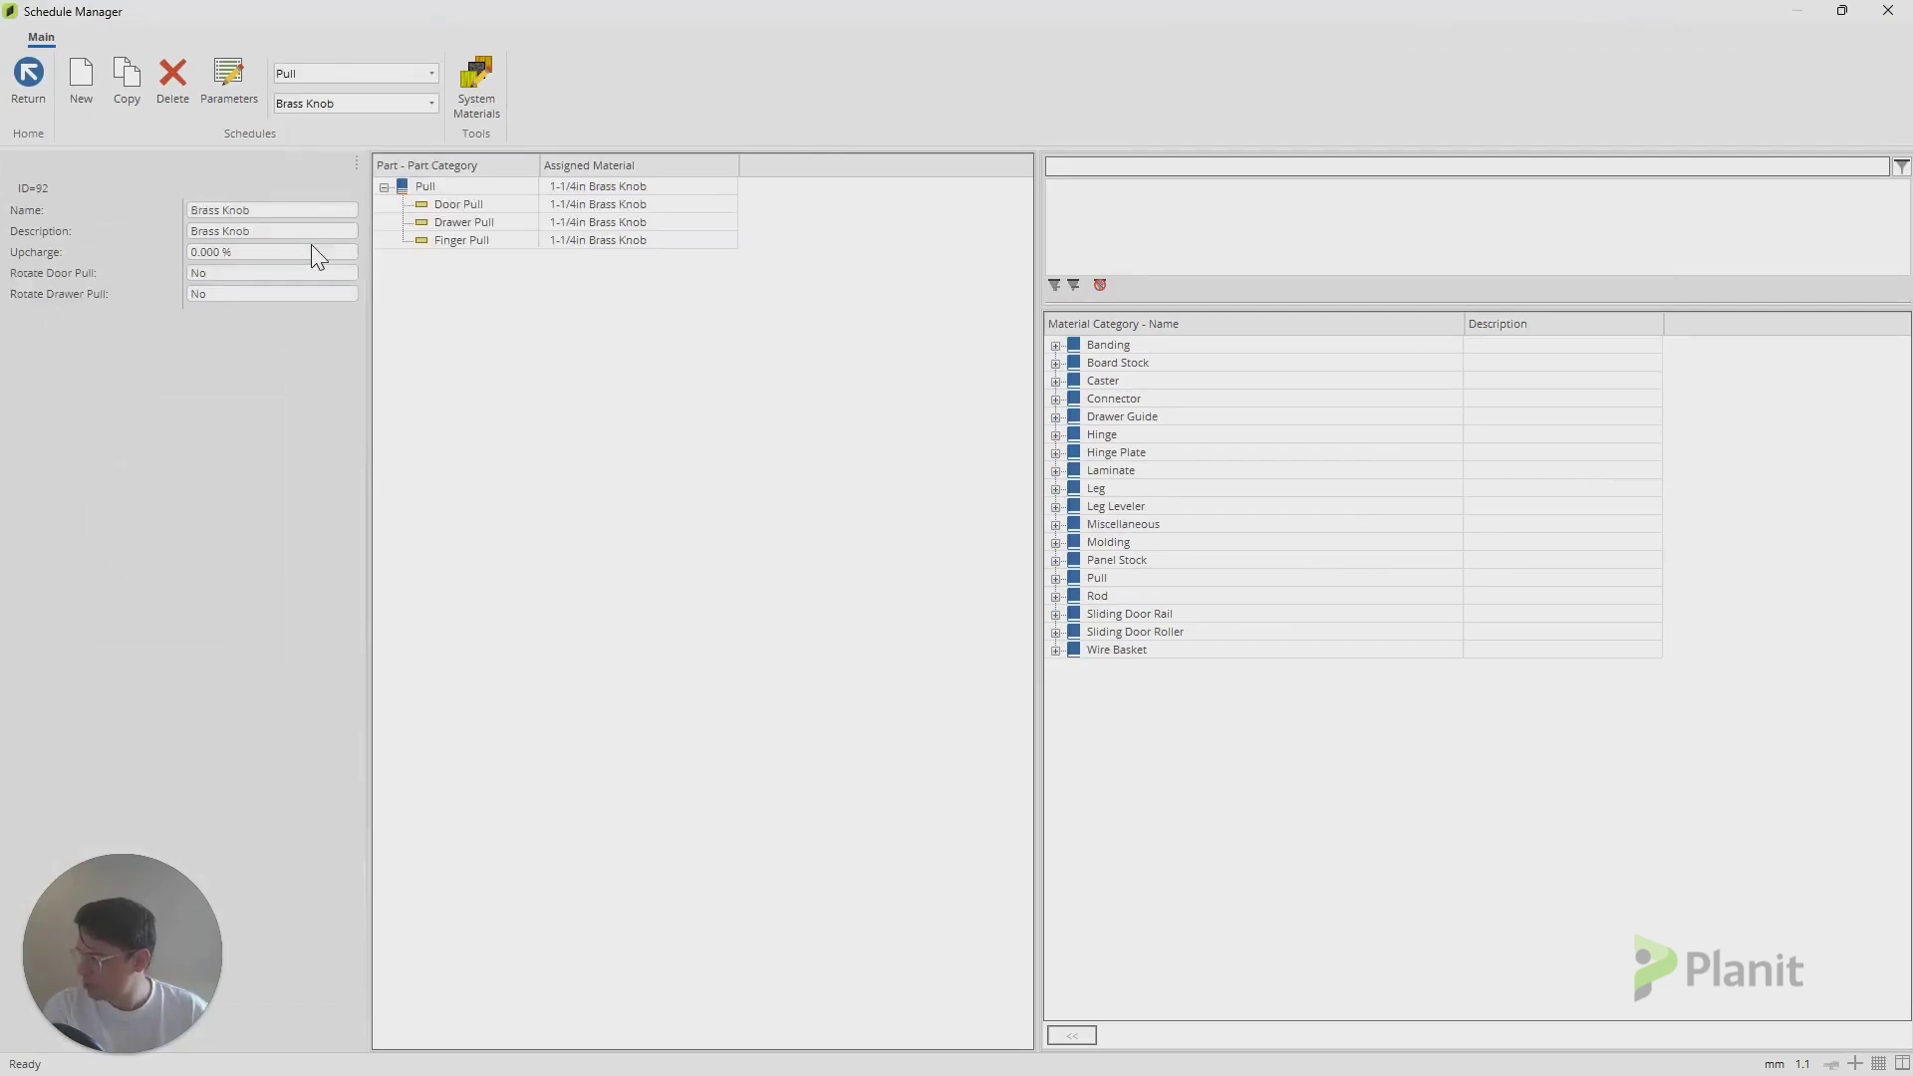
pyautogui.click(327, 101)
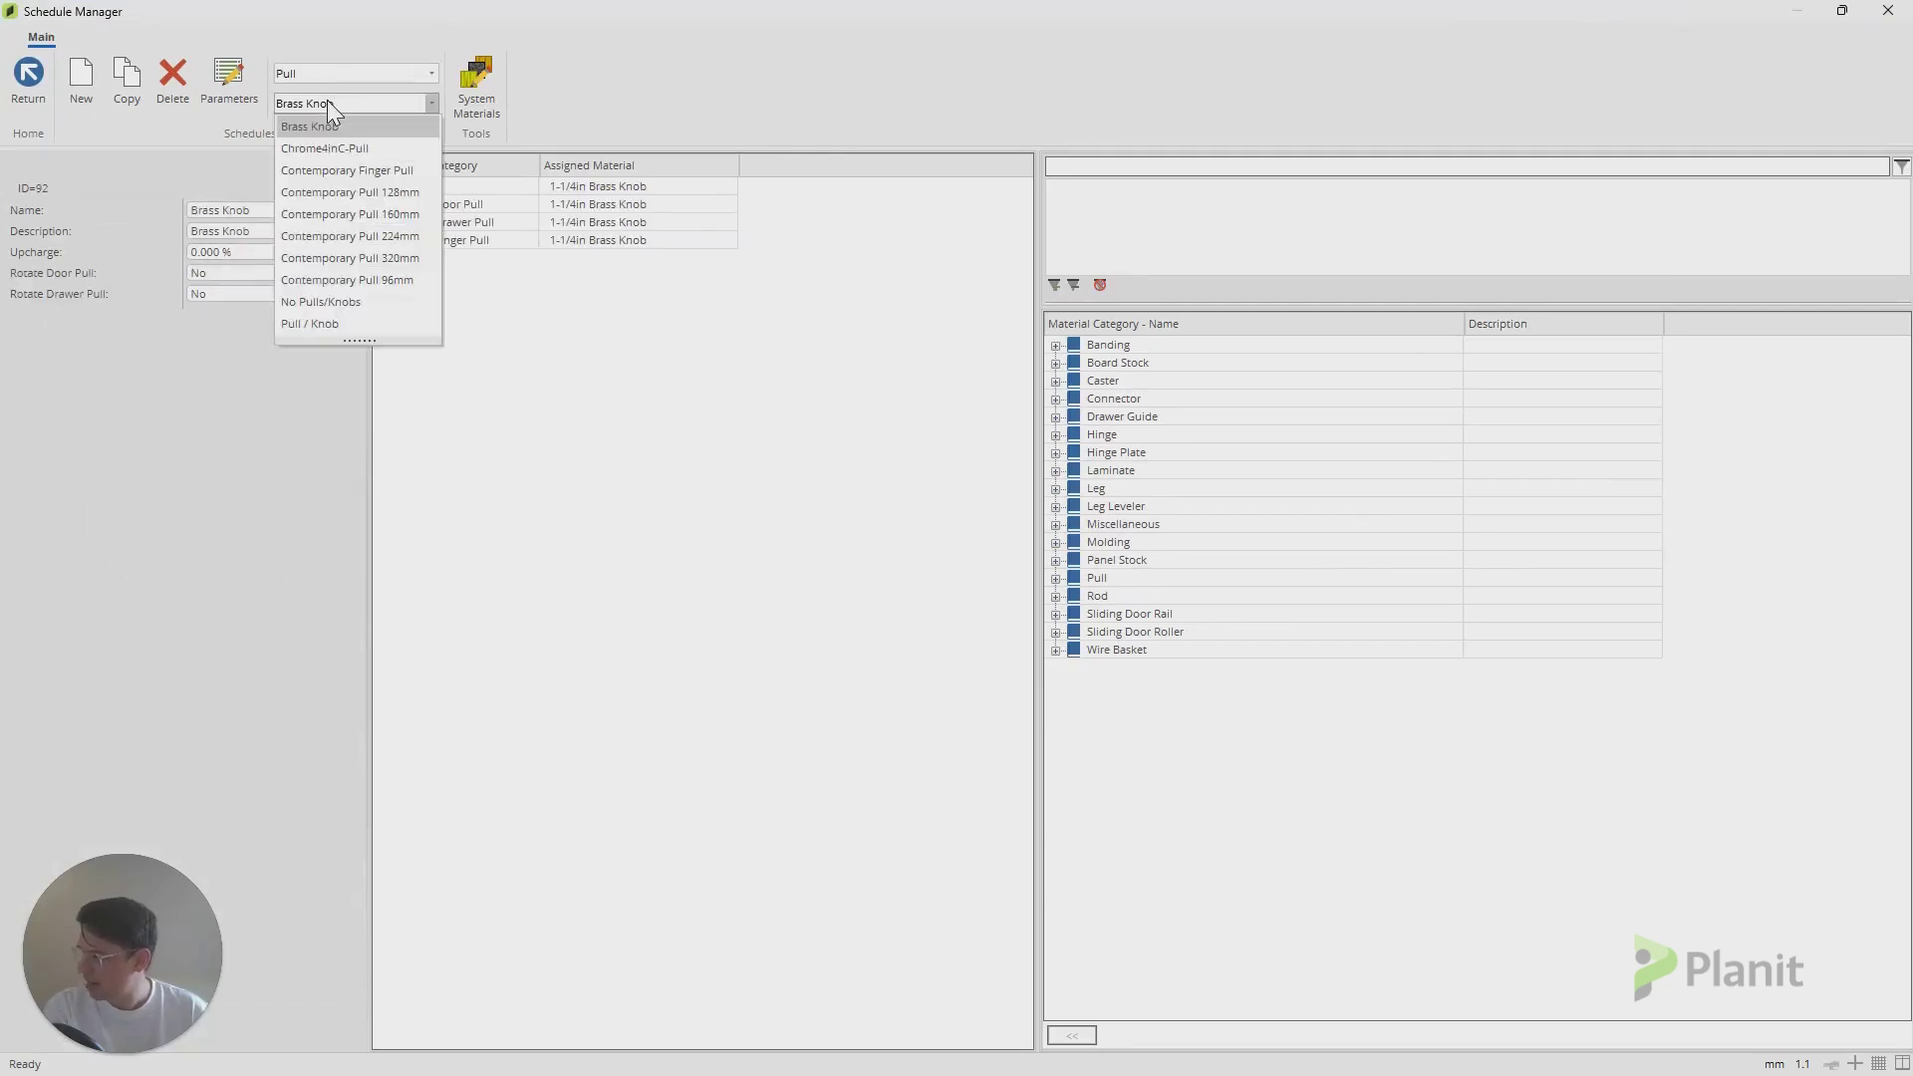
pyautogui.click(81, 98)
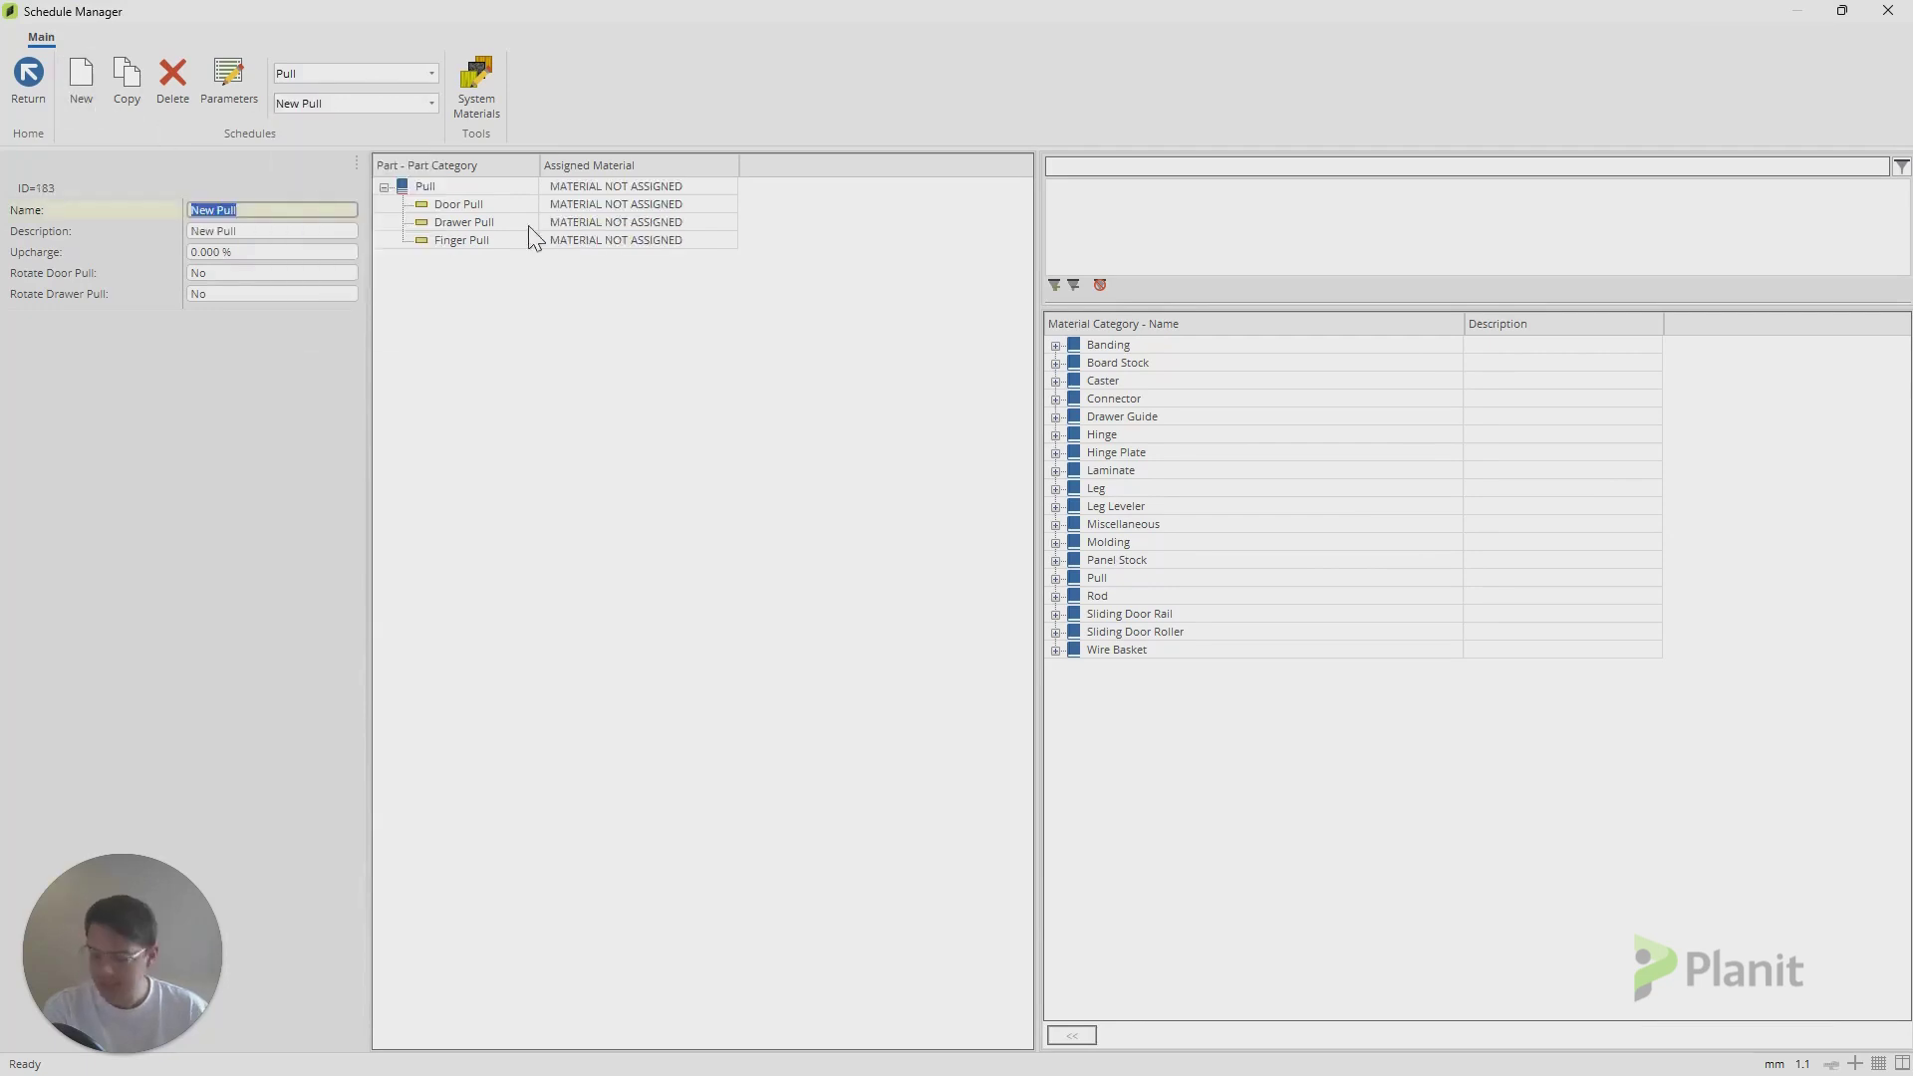
pyautogui.write('Test')
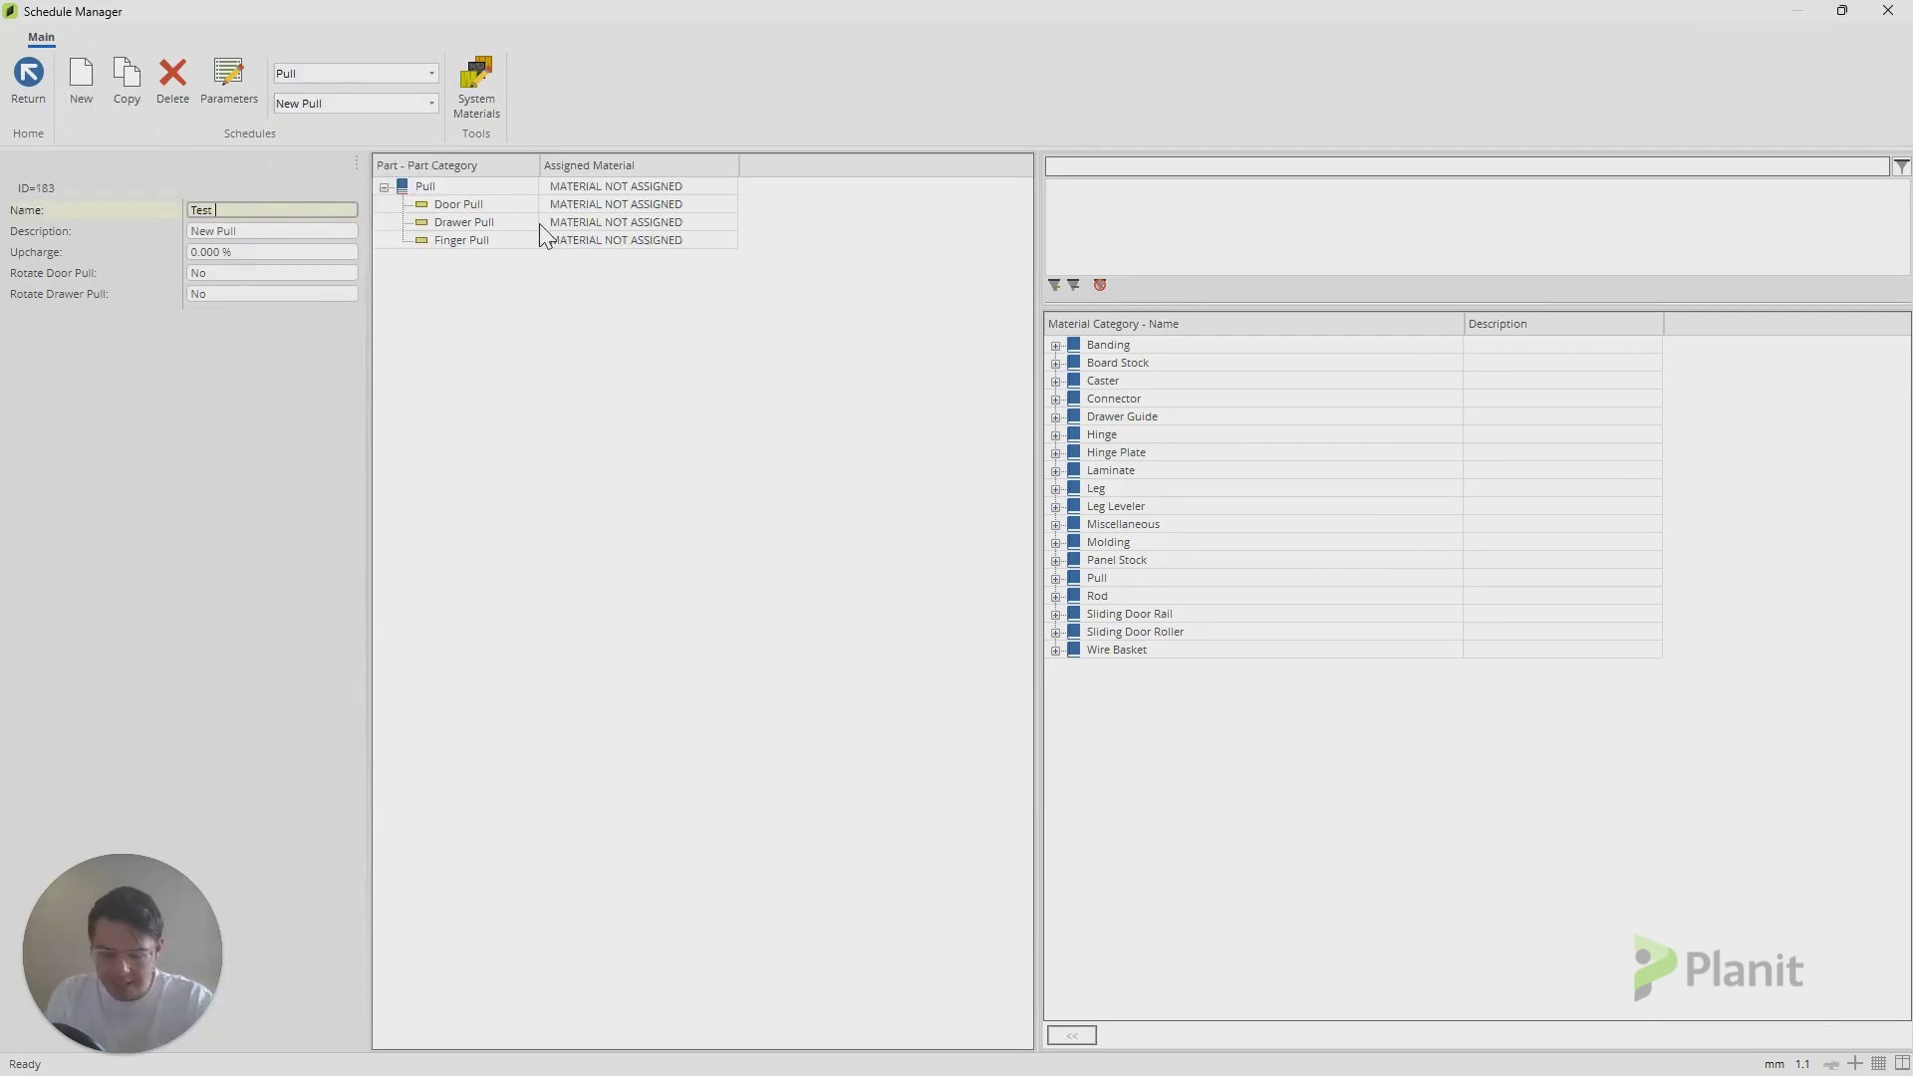
pyautogui.write(' Pull')
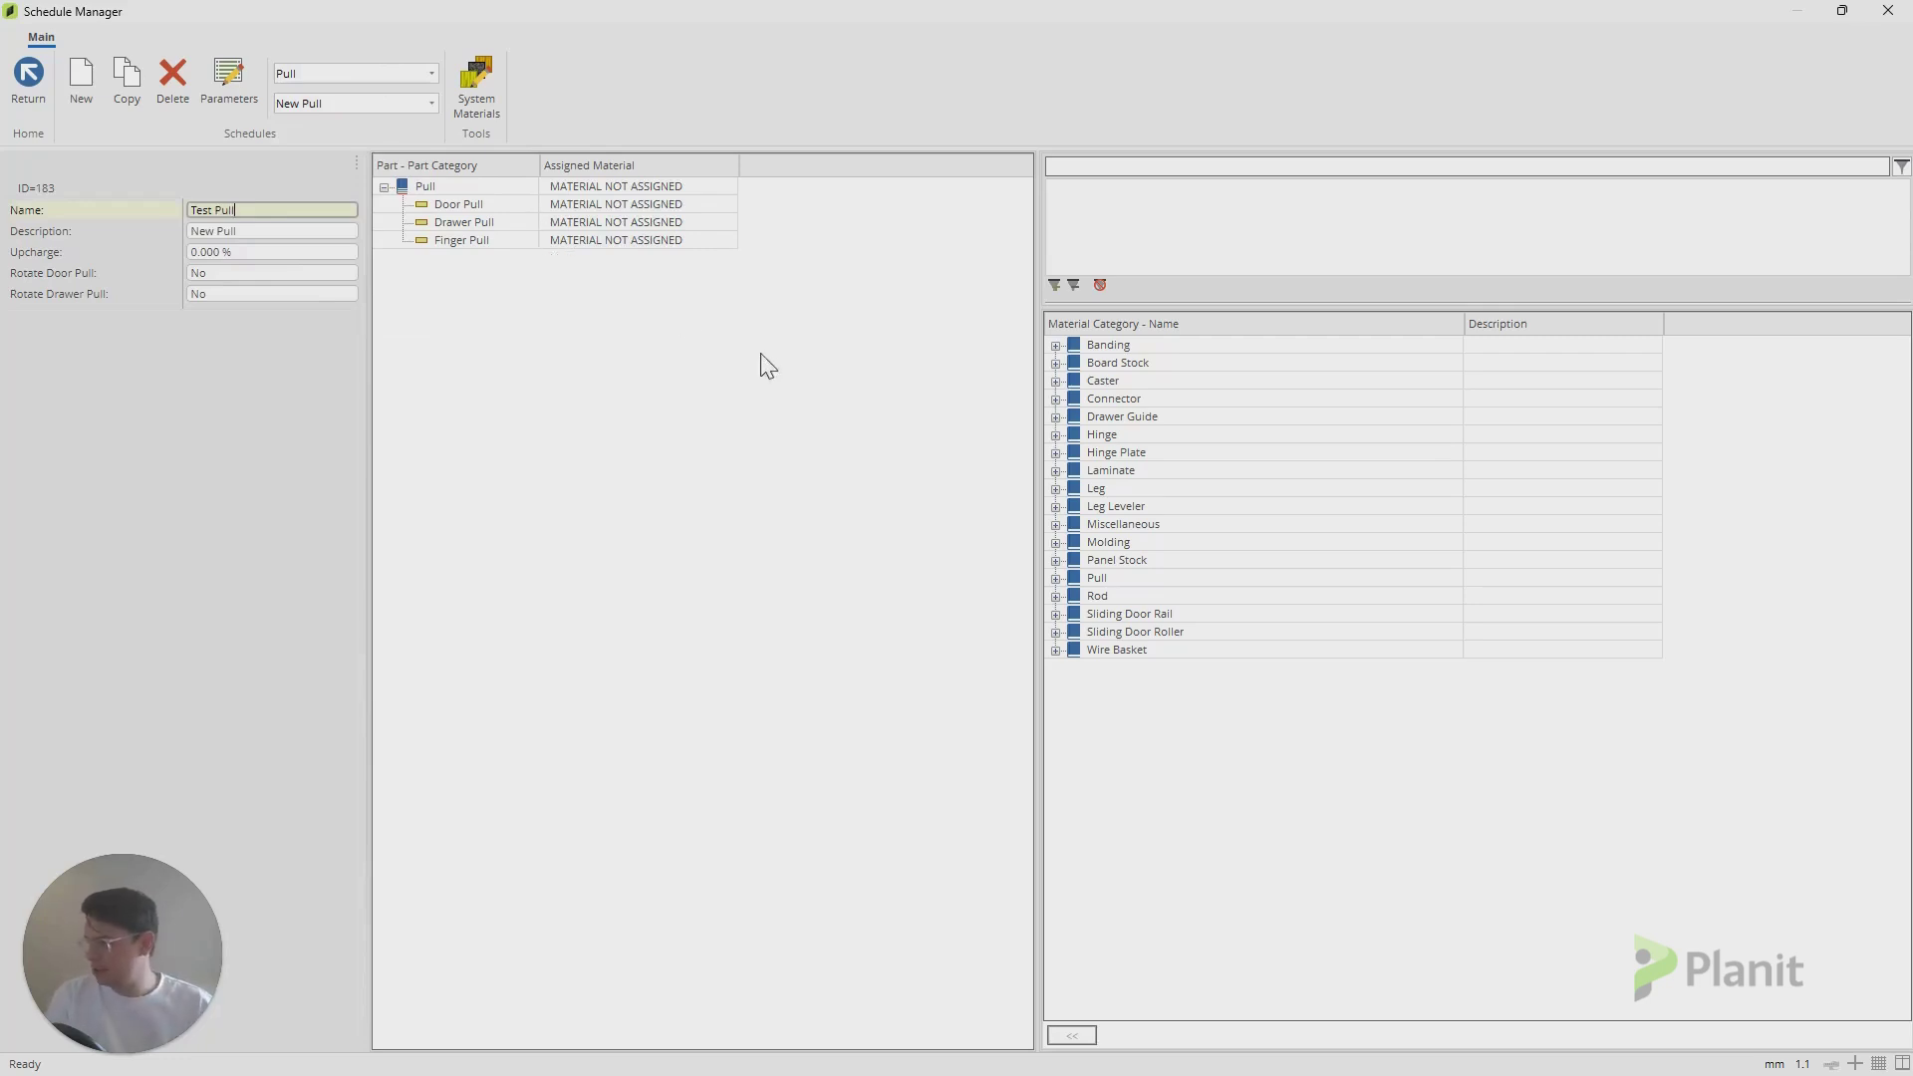
pyautogui.press('Return')
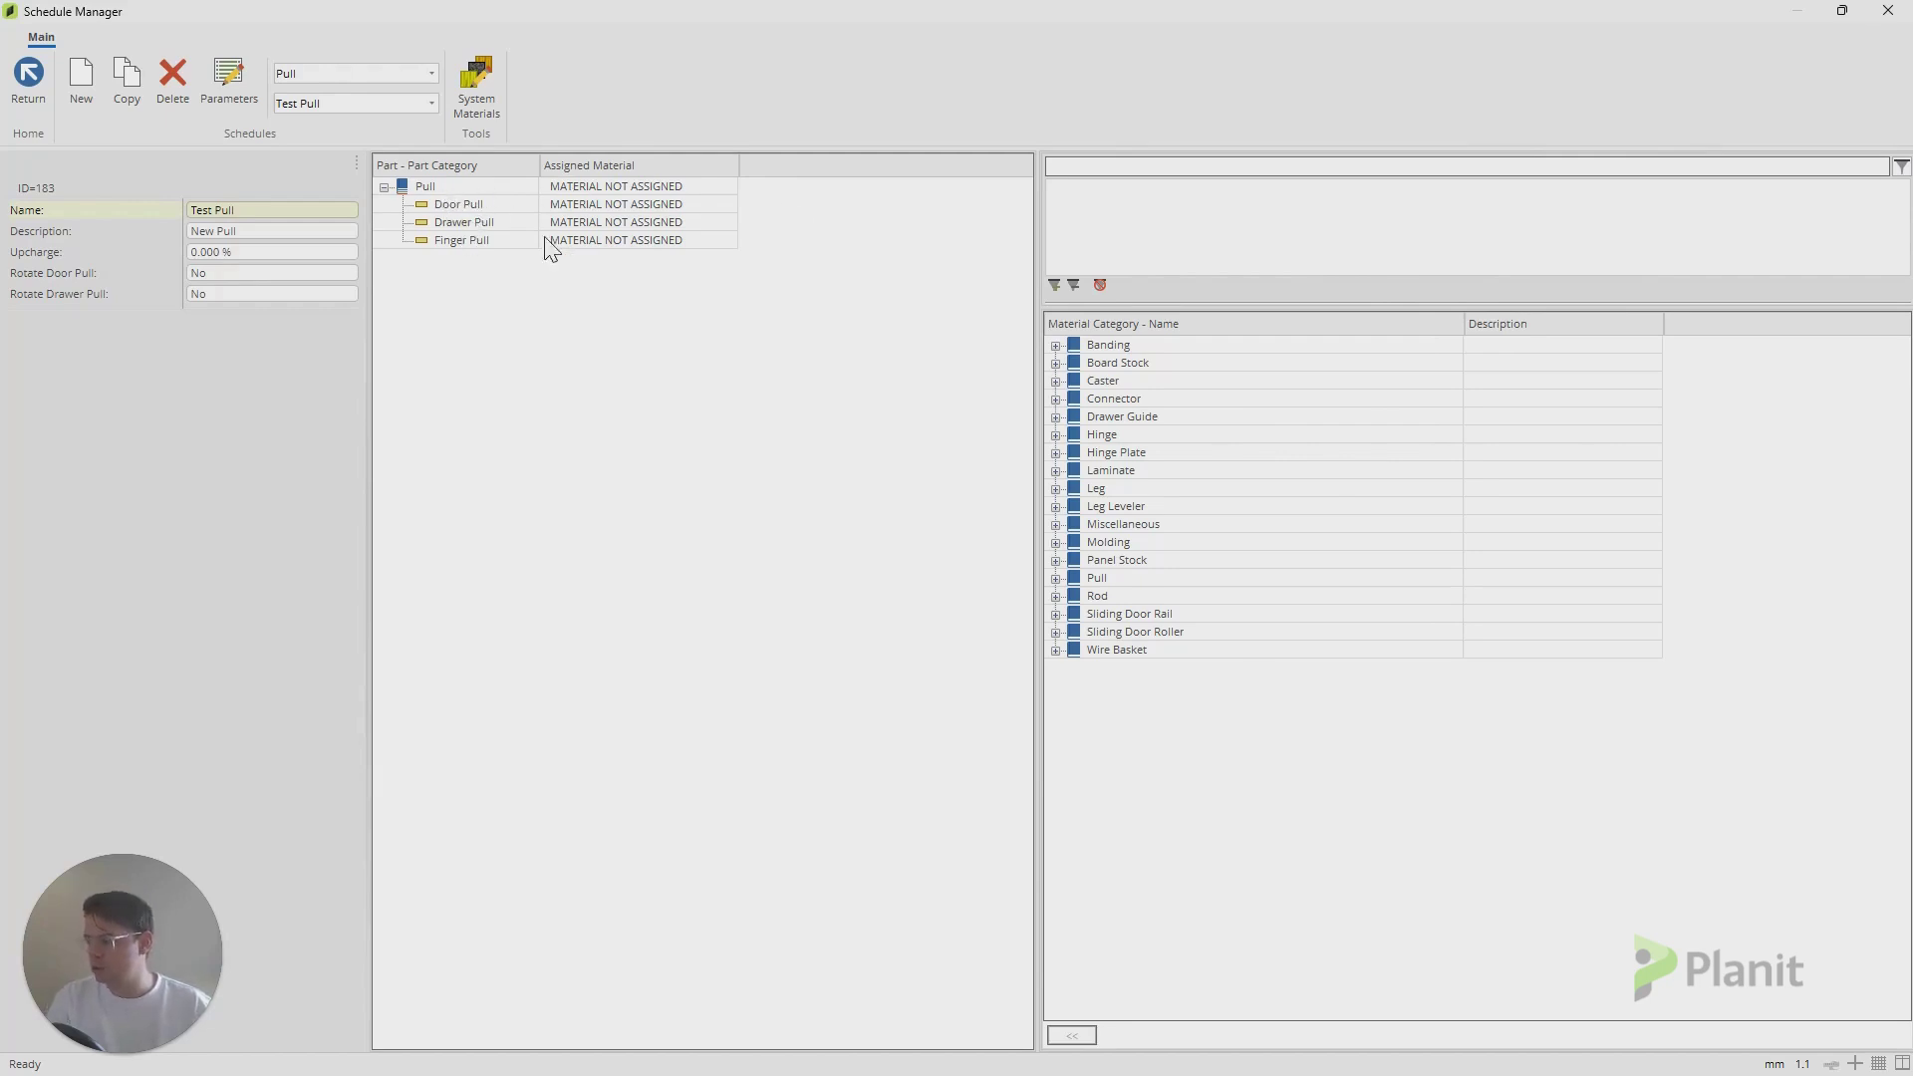
# - Review how materials are assigned in the Contemporary Pull 160mm schedule and return to the Test Pull schedule
pyautogui.click(329, 110)
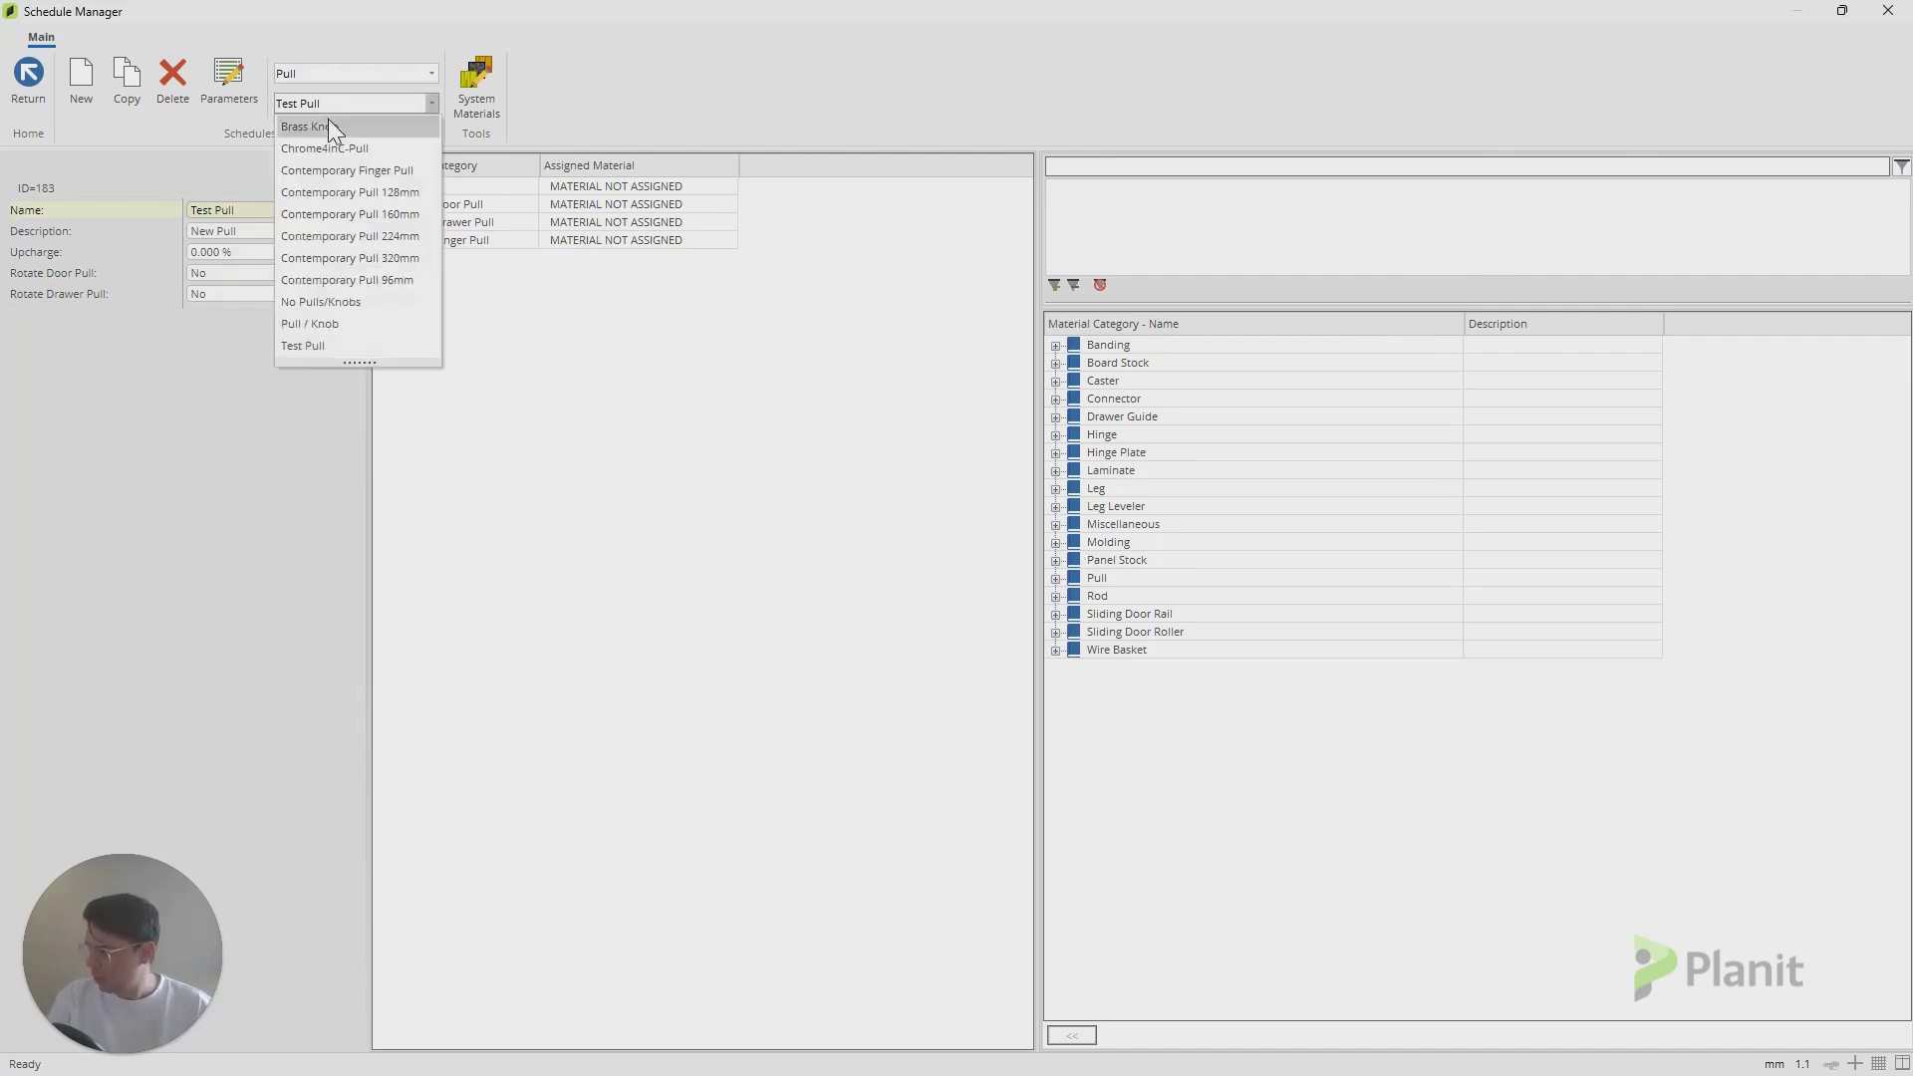
pyautogui.click(341, 211)
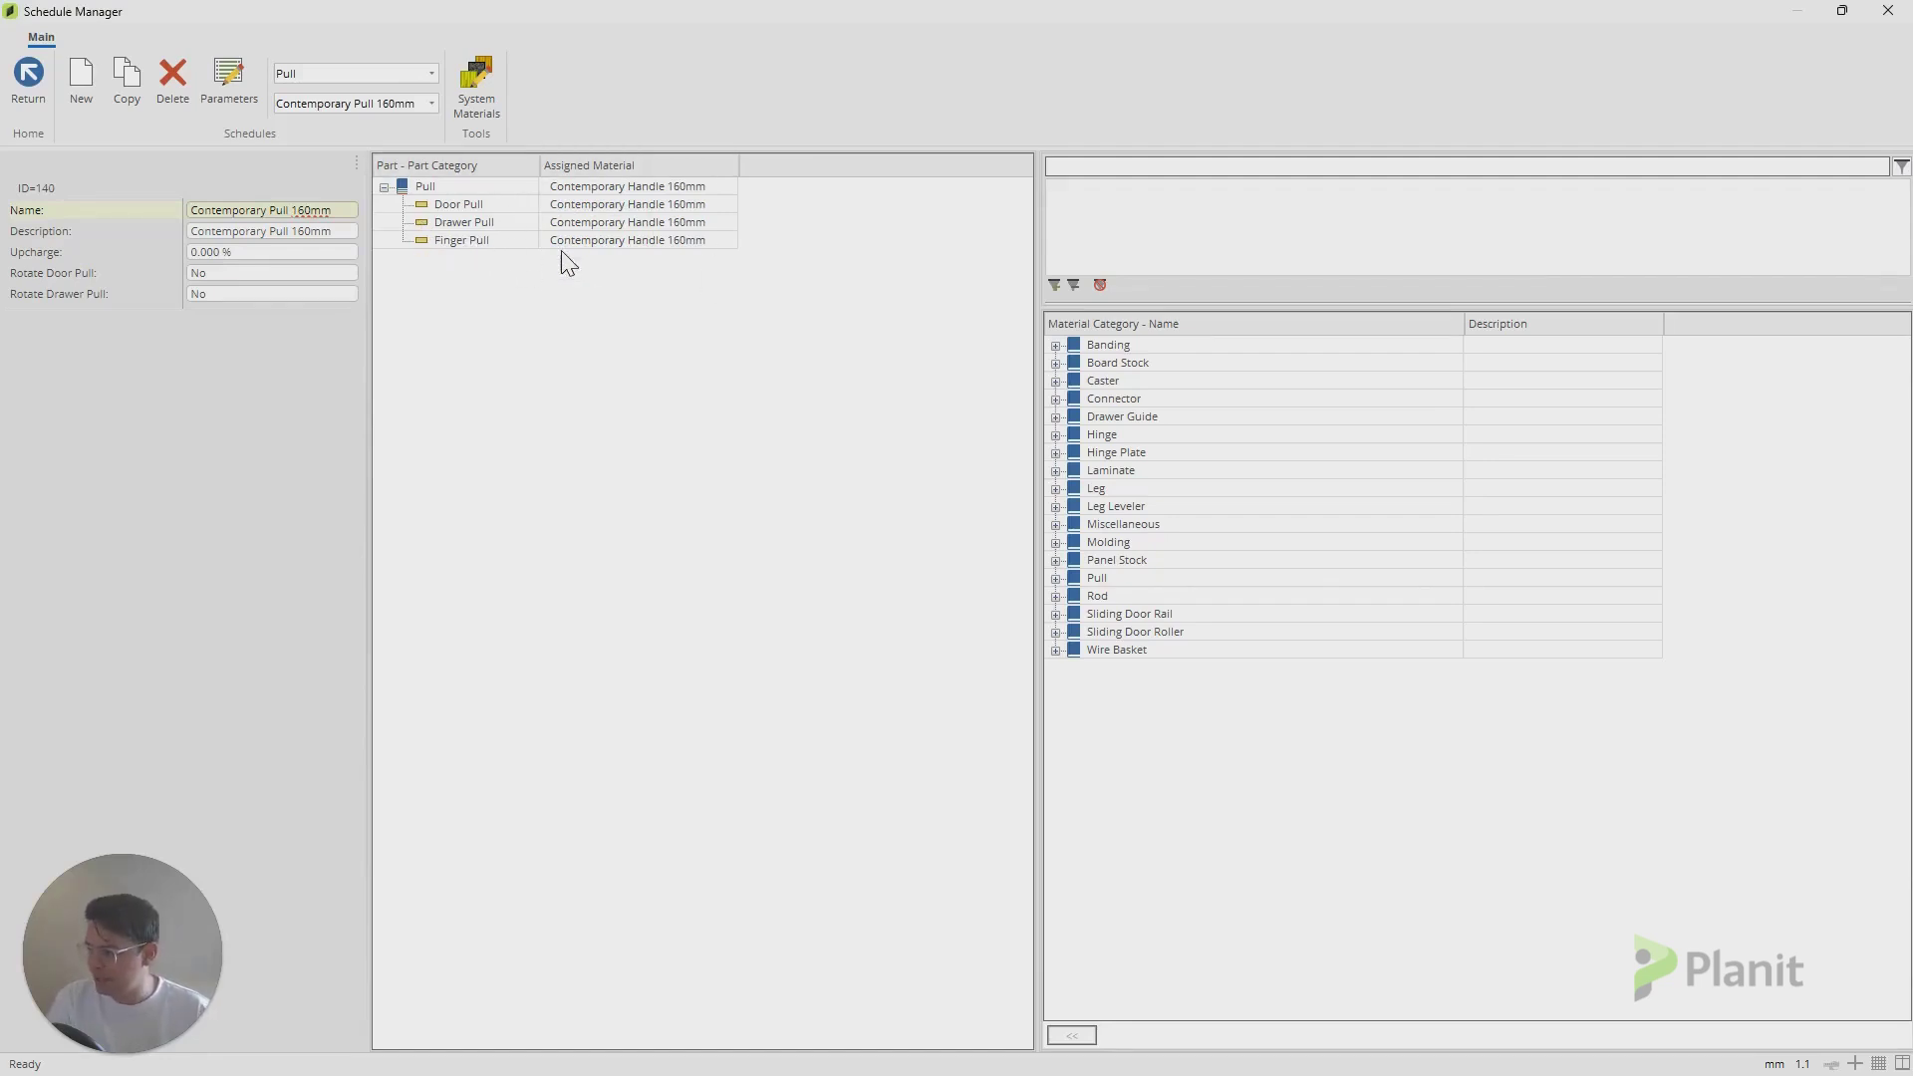
pyautogui.click(305, 106)
pyautogui.click(321, 344)
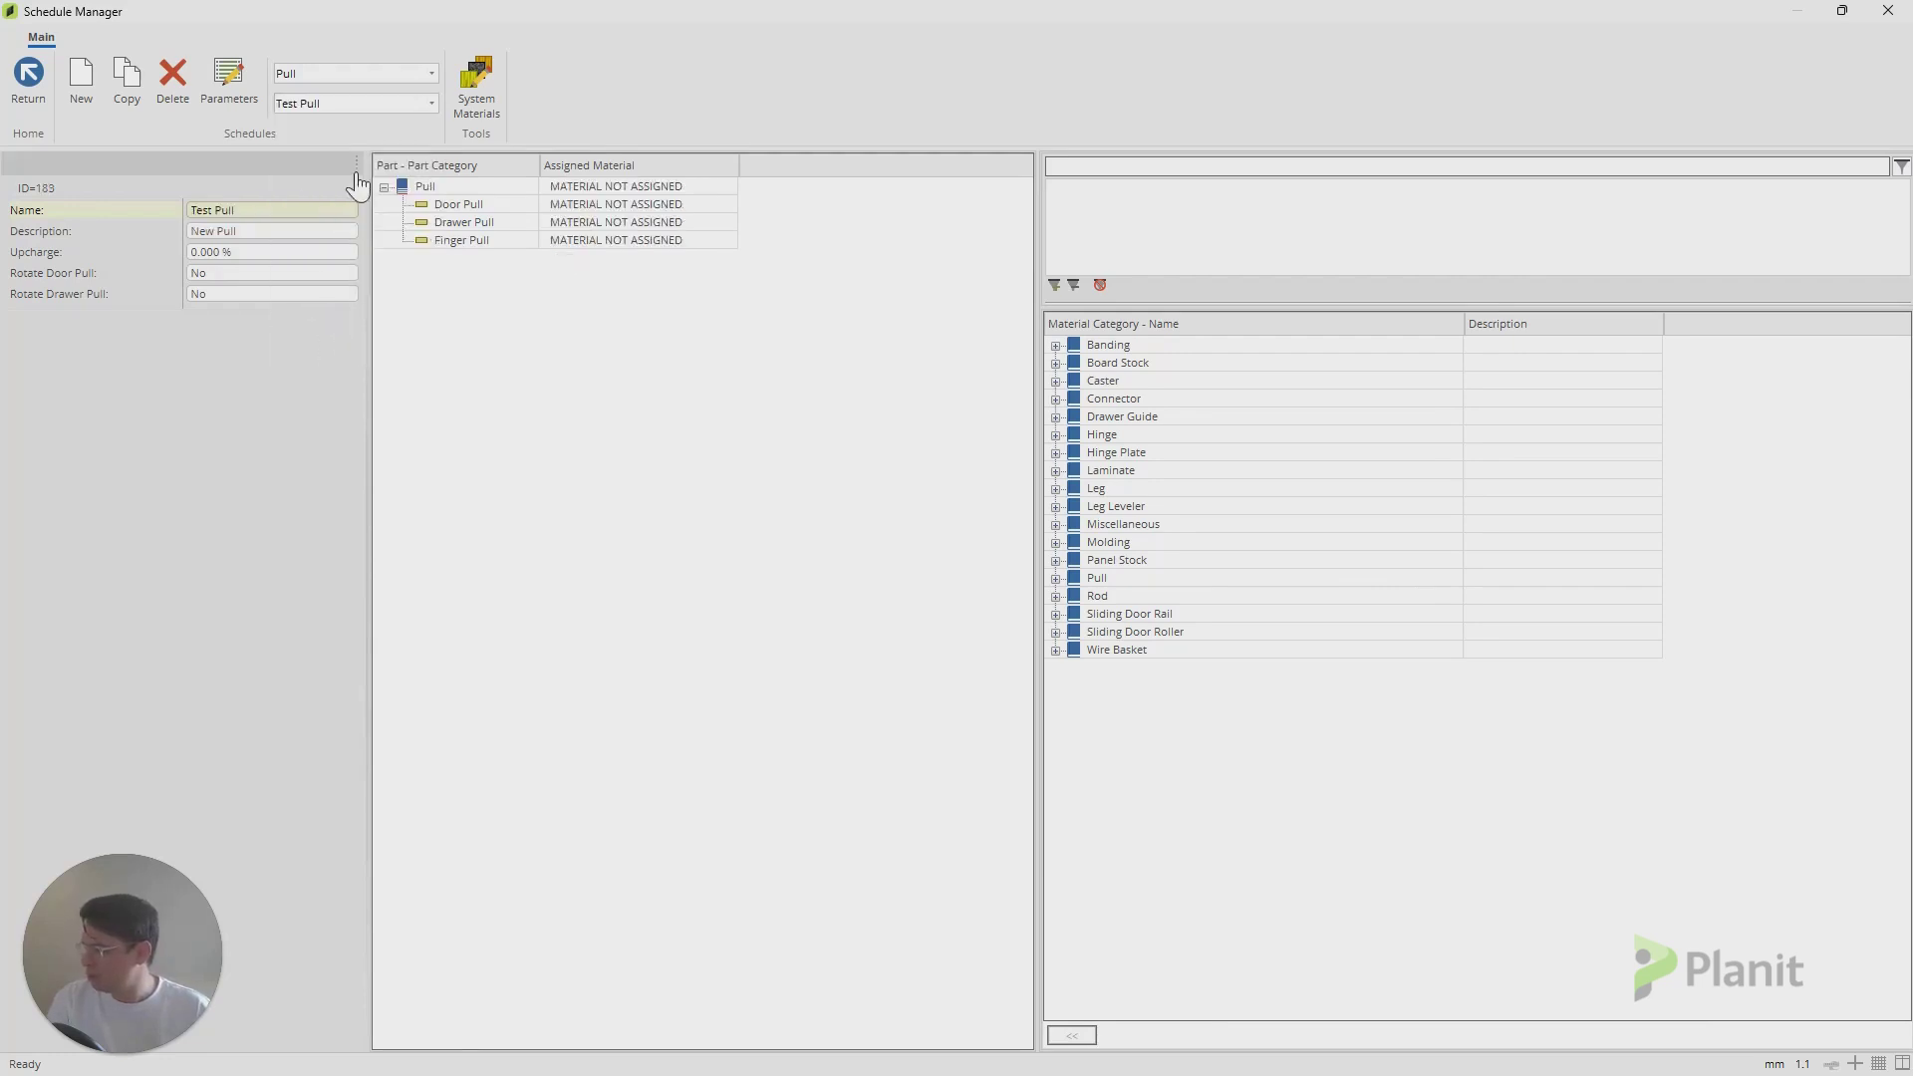
# - Assign the Test Pull material to the whole Pull category of the schedule, covering door, drawer and finger pulls
pyautogui.click(1055, 578)
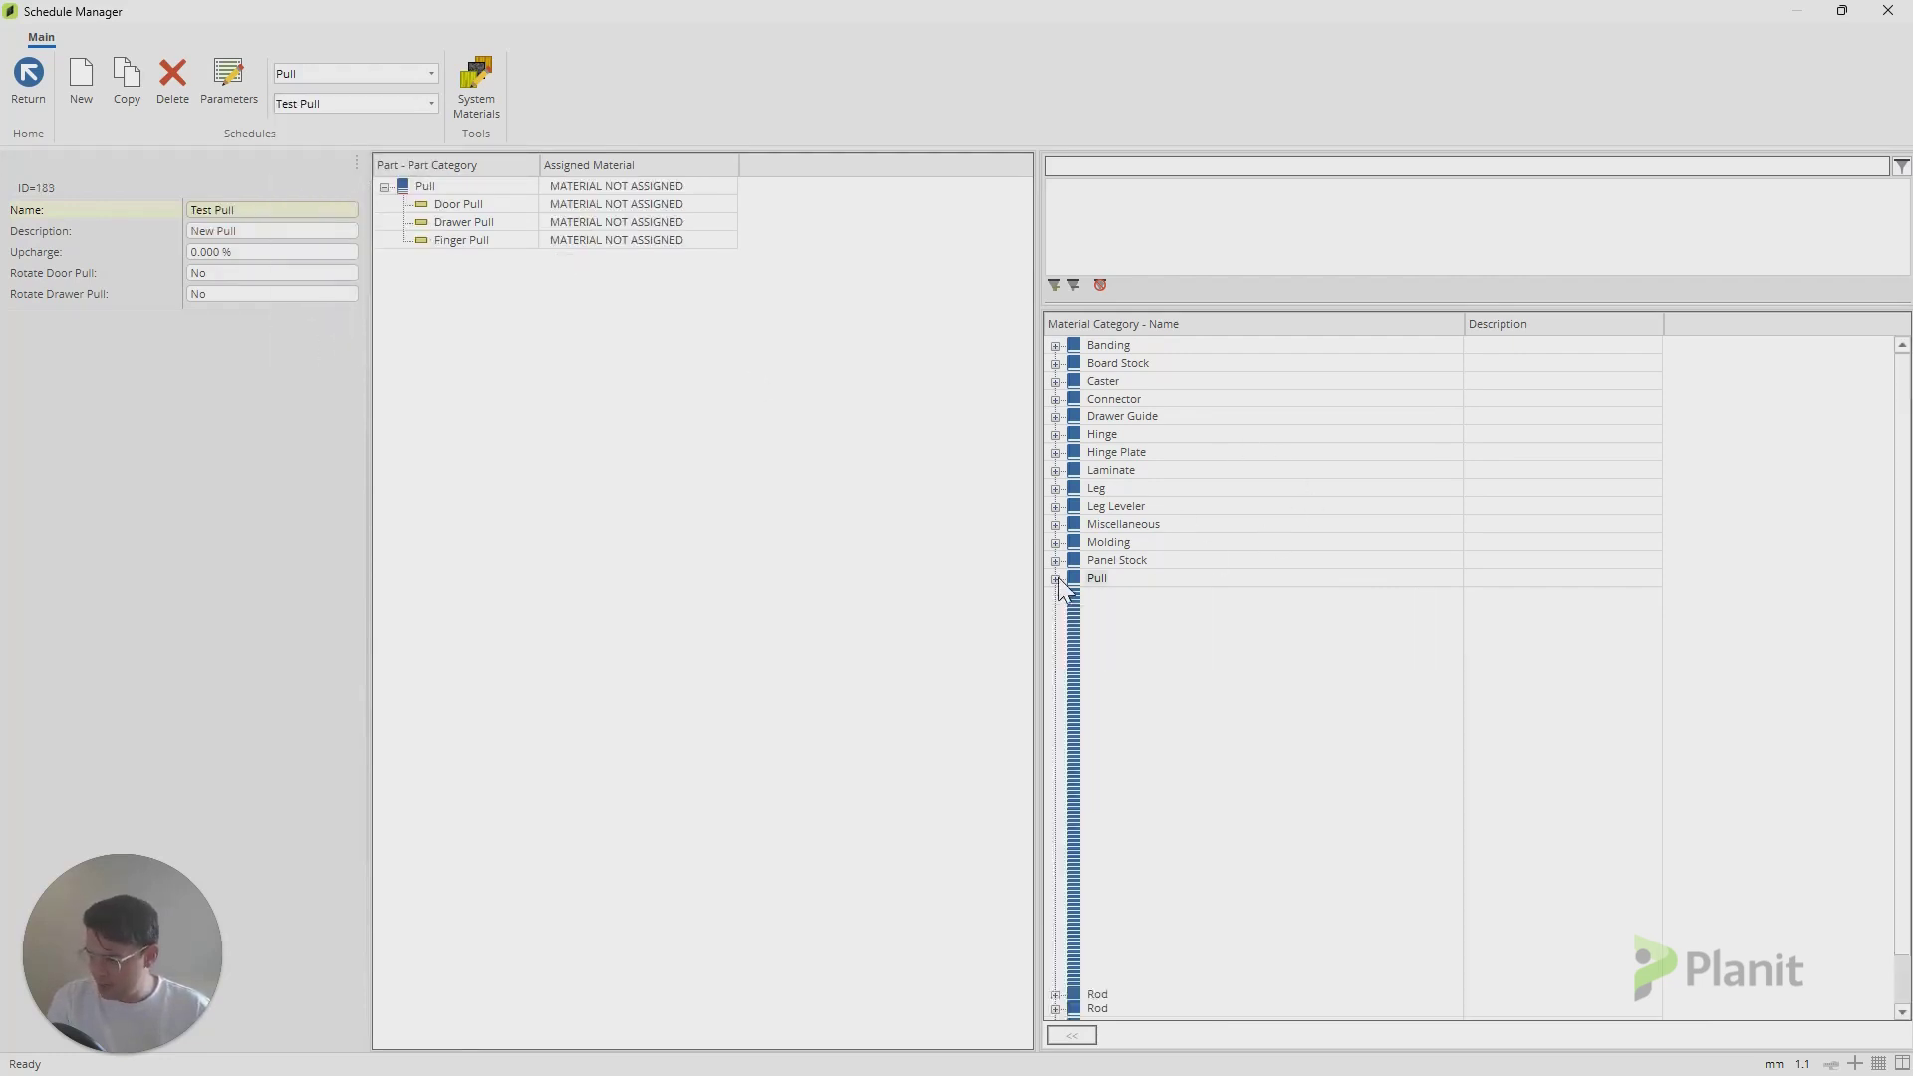
pyautogui.scroll(-1, 1170, 675)
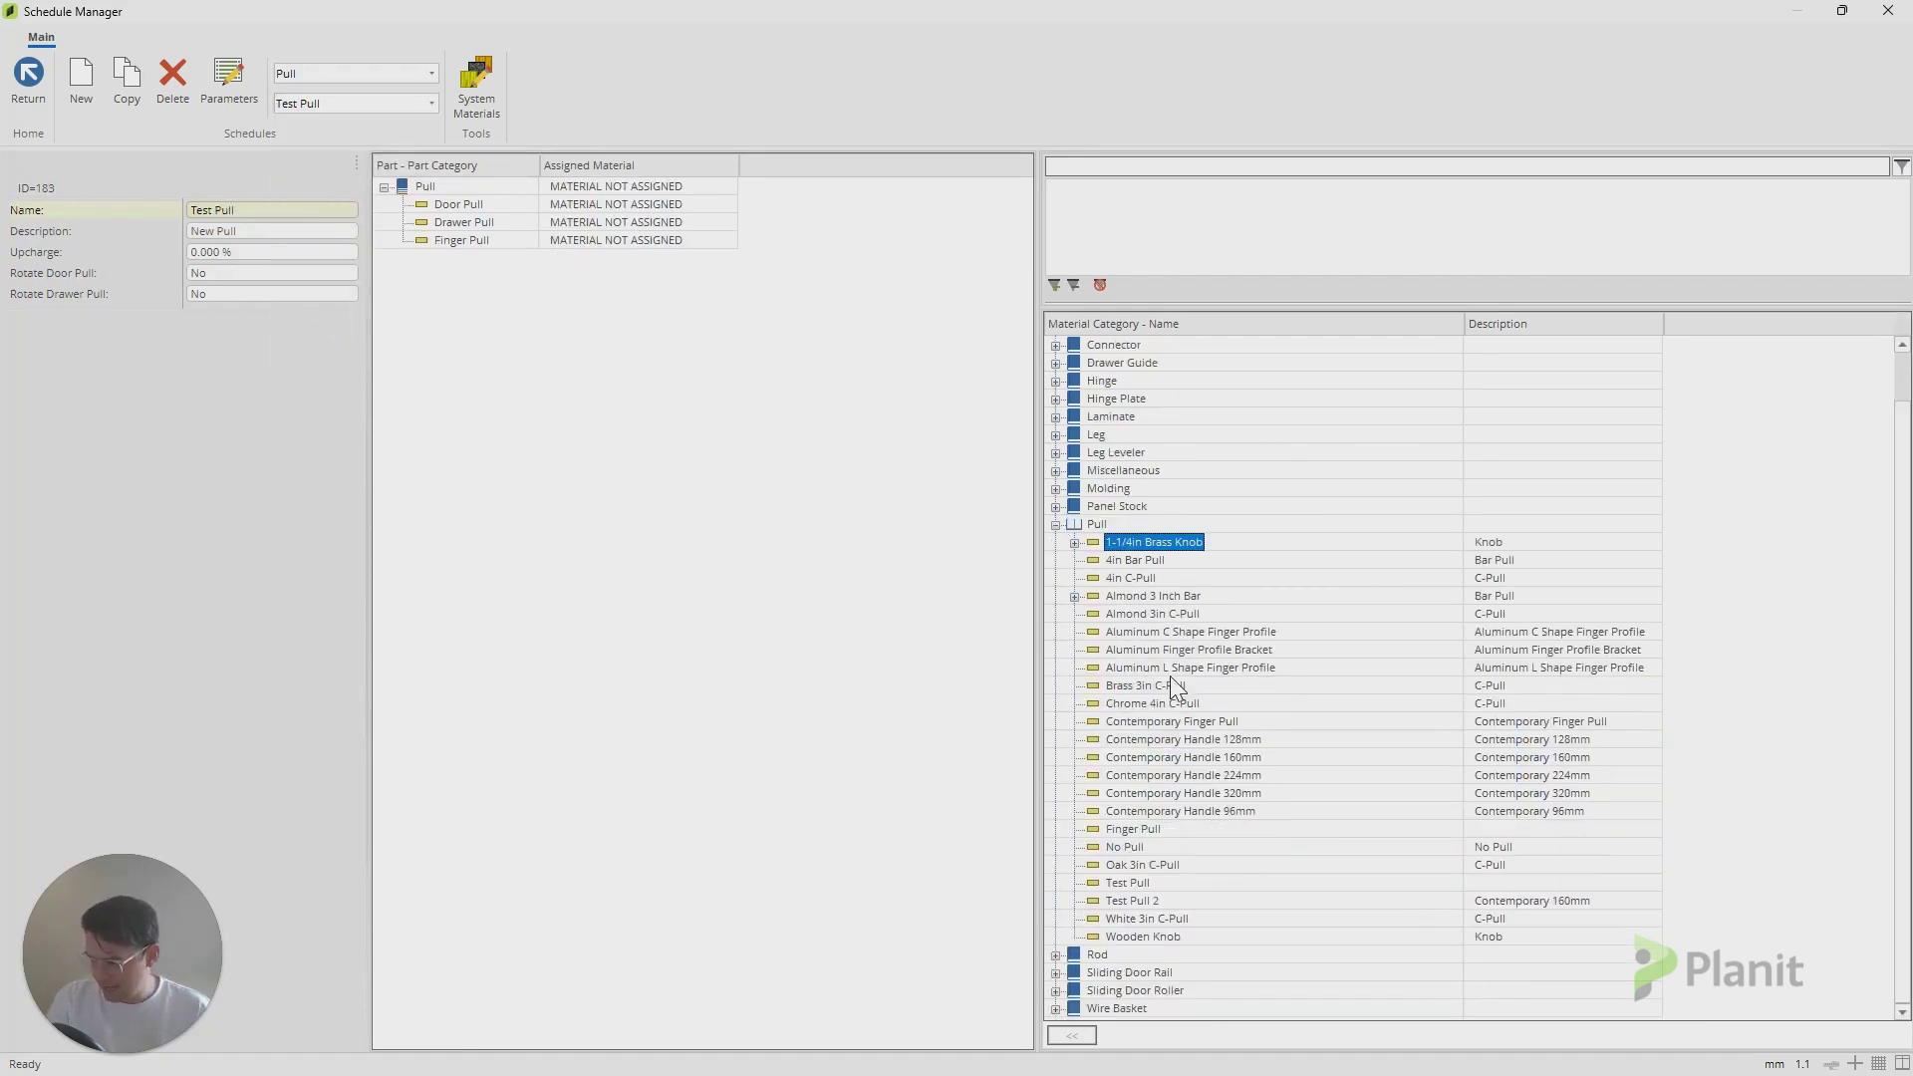
pyautogui.click(1134, 884)
pyautogui.moveTo(1141, 894); pyautogui.dragTo(590, 187)
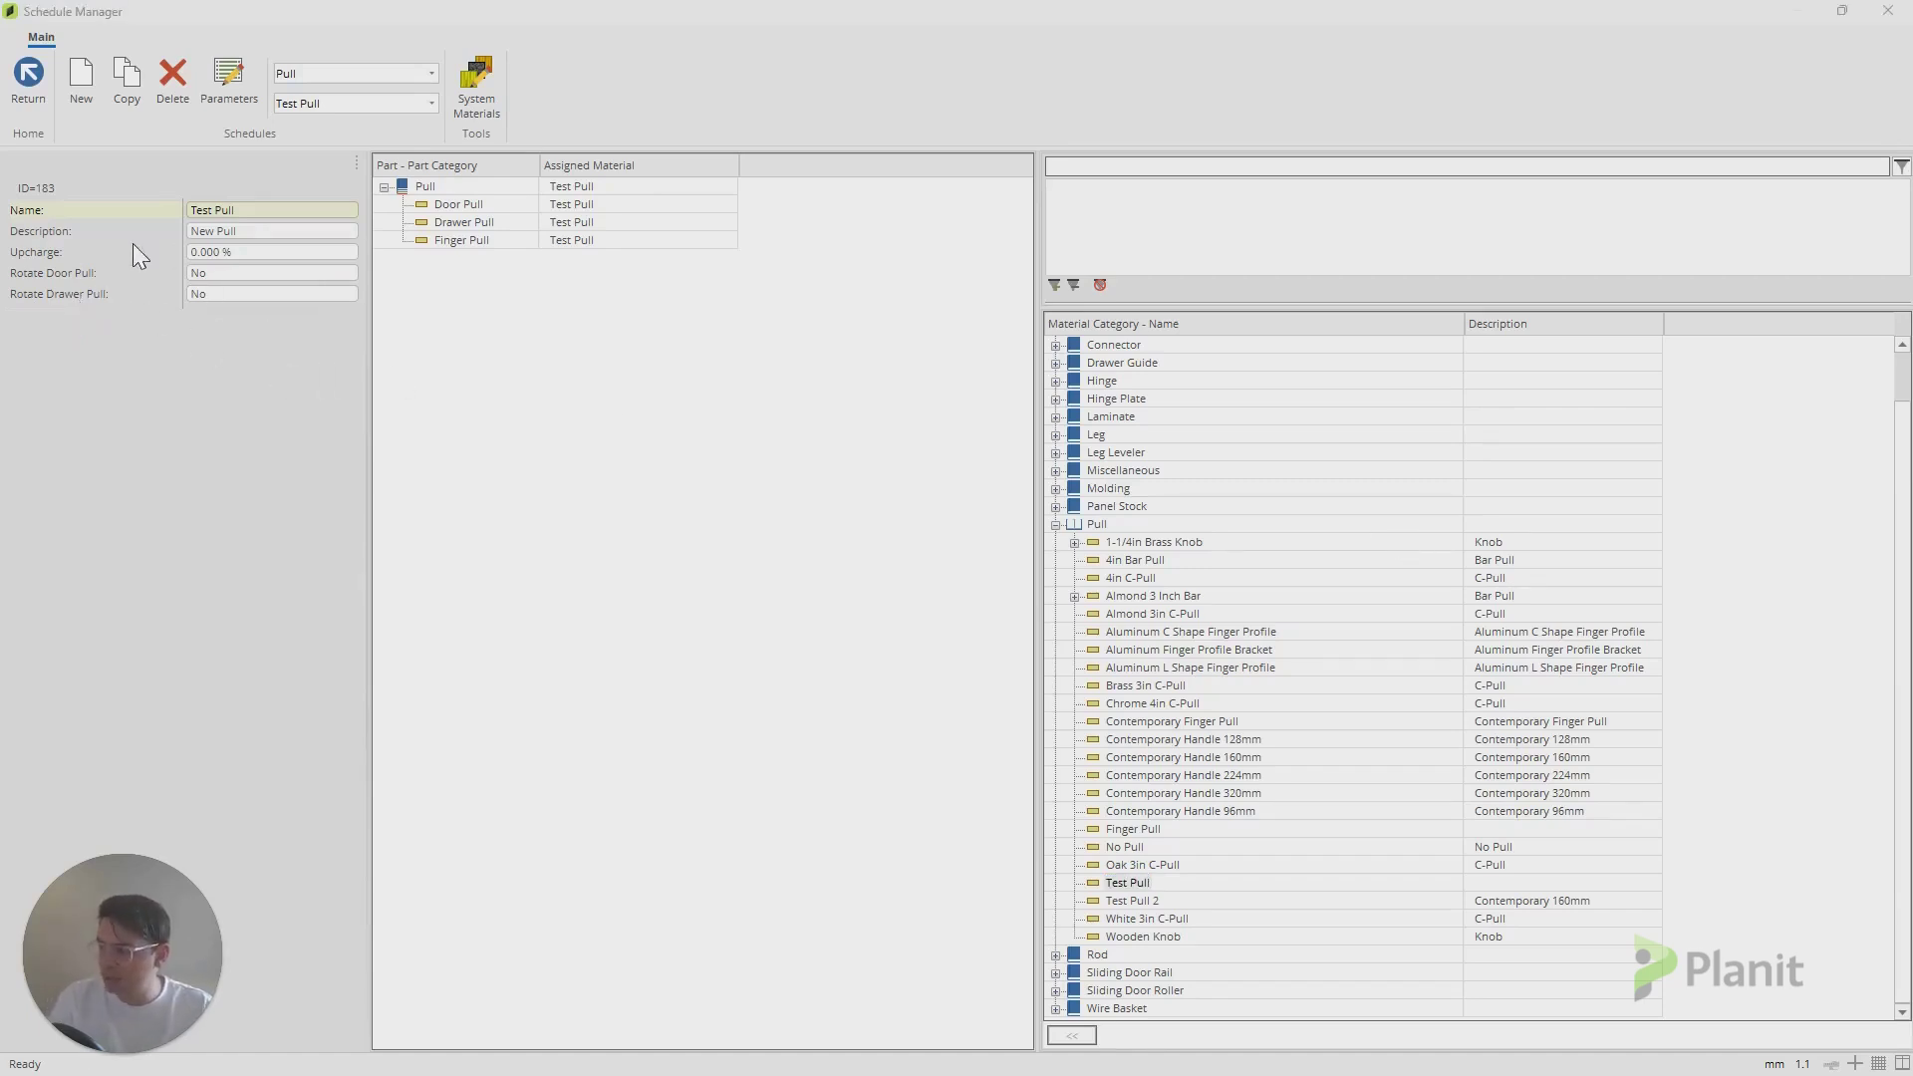
# - Return to the start screen, begin a new job, and set its cabinet hardware Pull Schedule to Test Pull
pyautogui.click(38, 110)
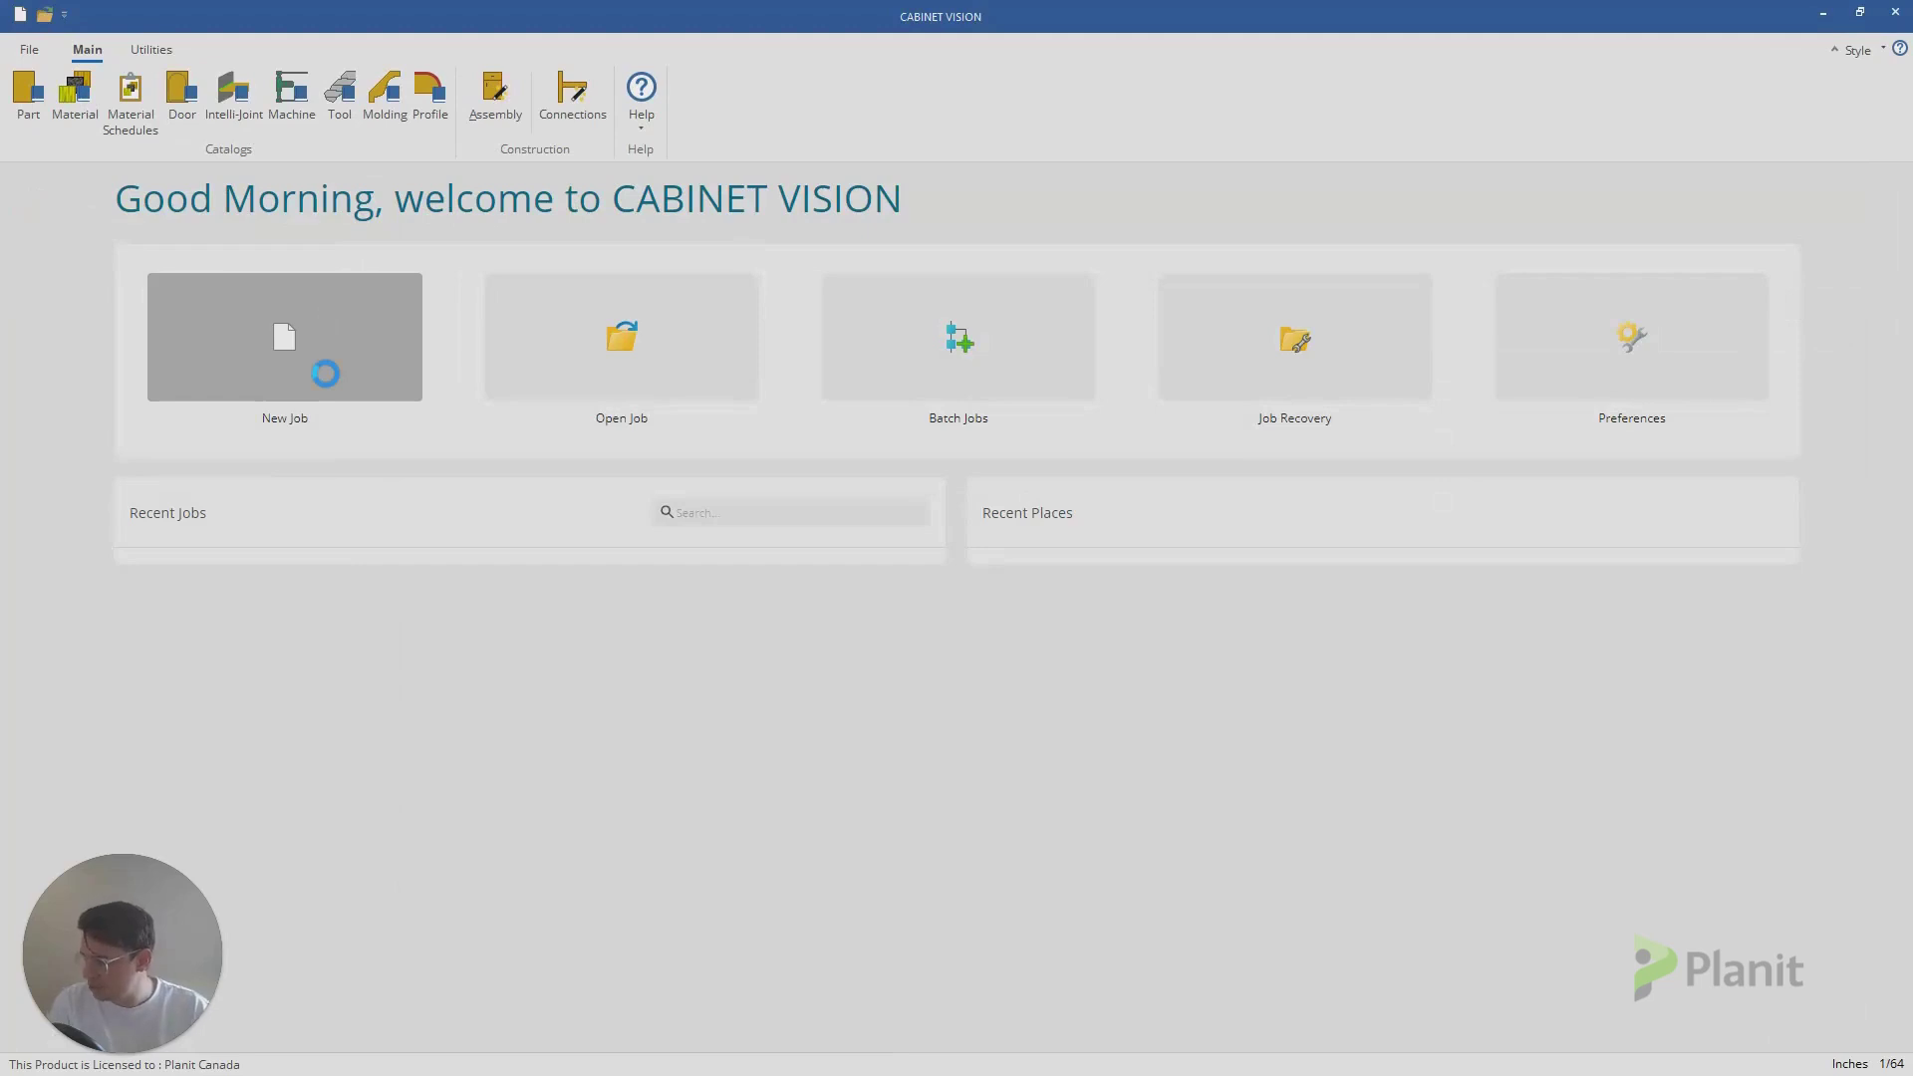
pyautogui.click(328, 377)
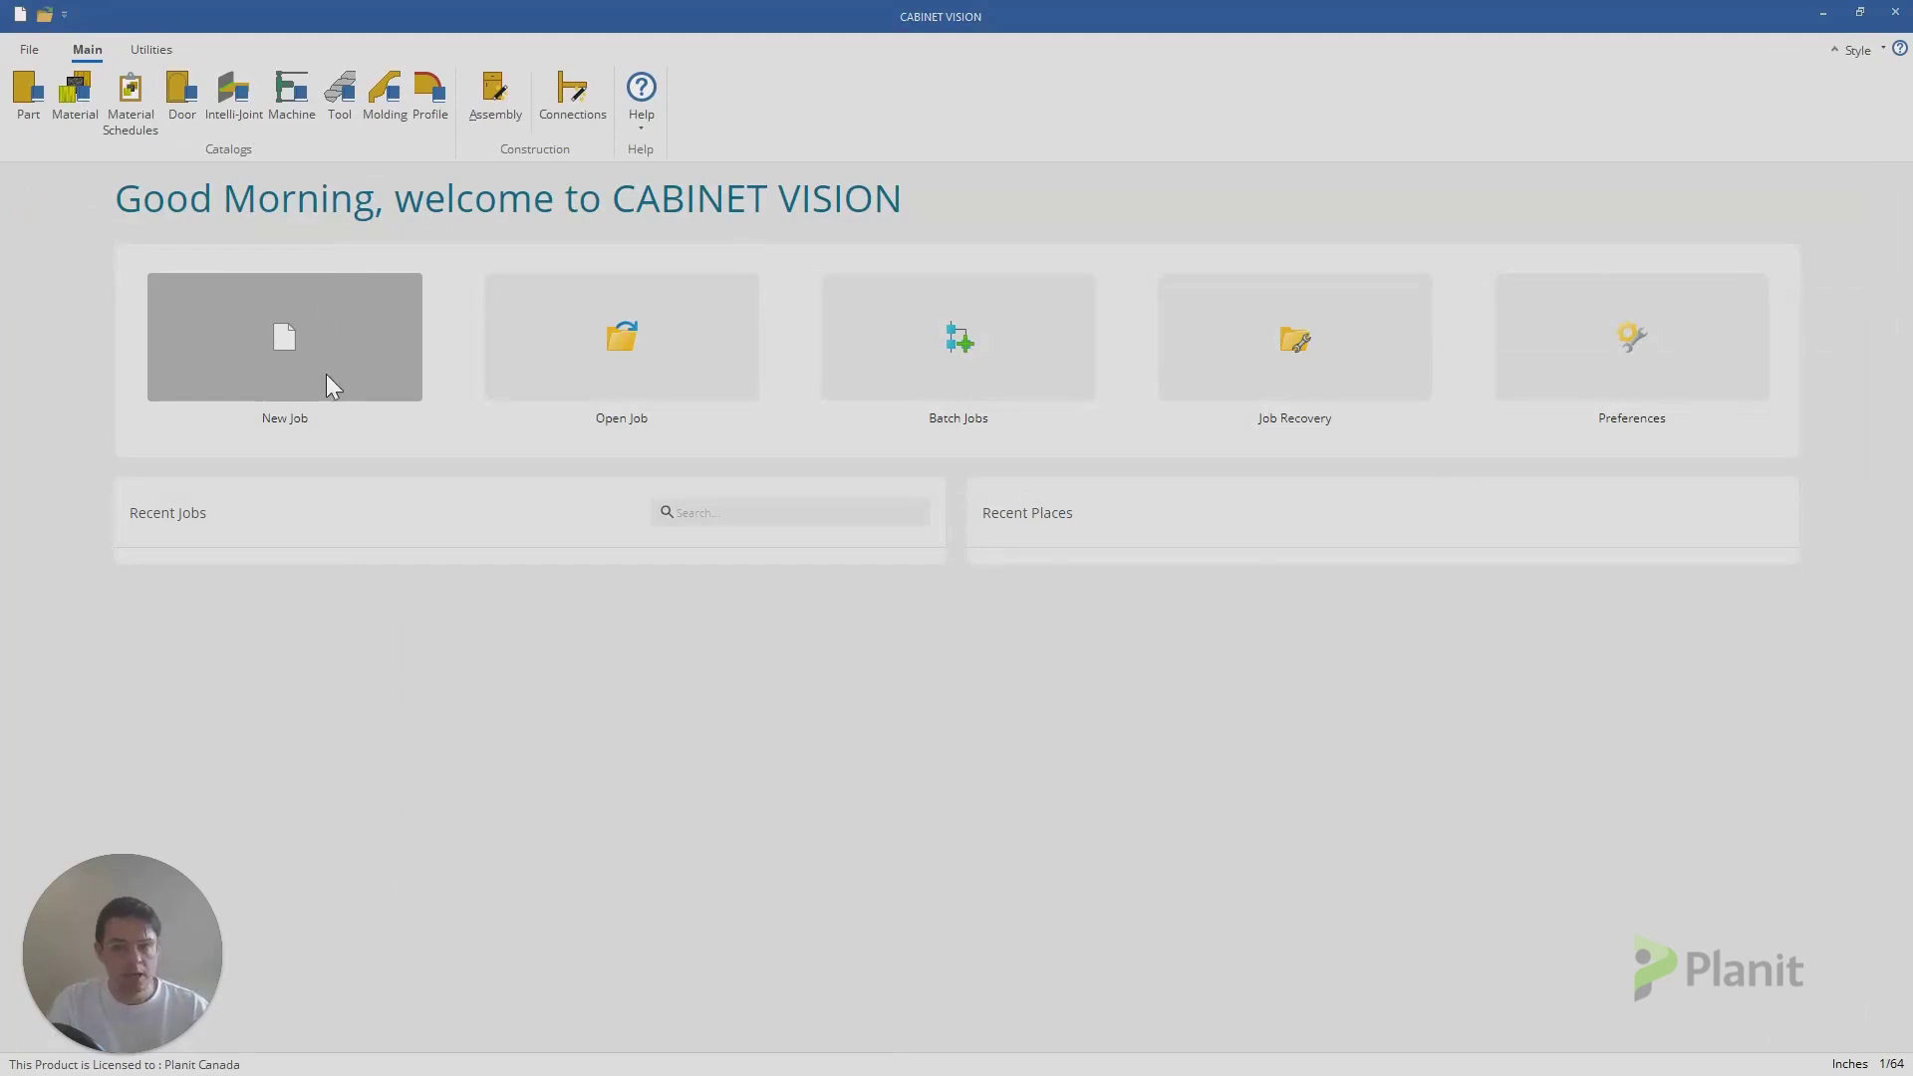
pyautogui.click(710, 469)
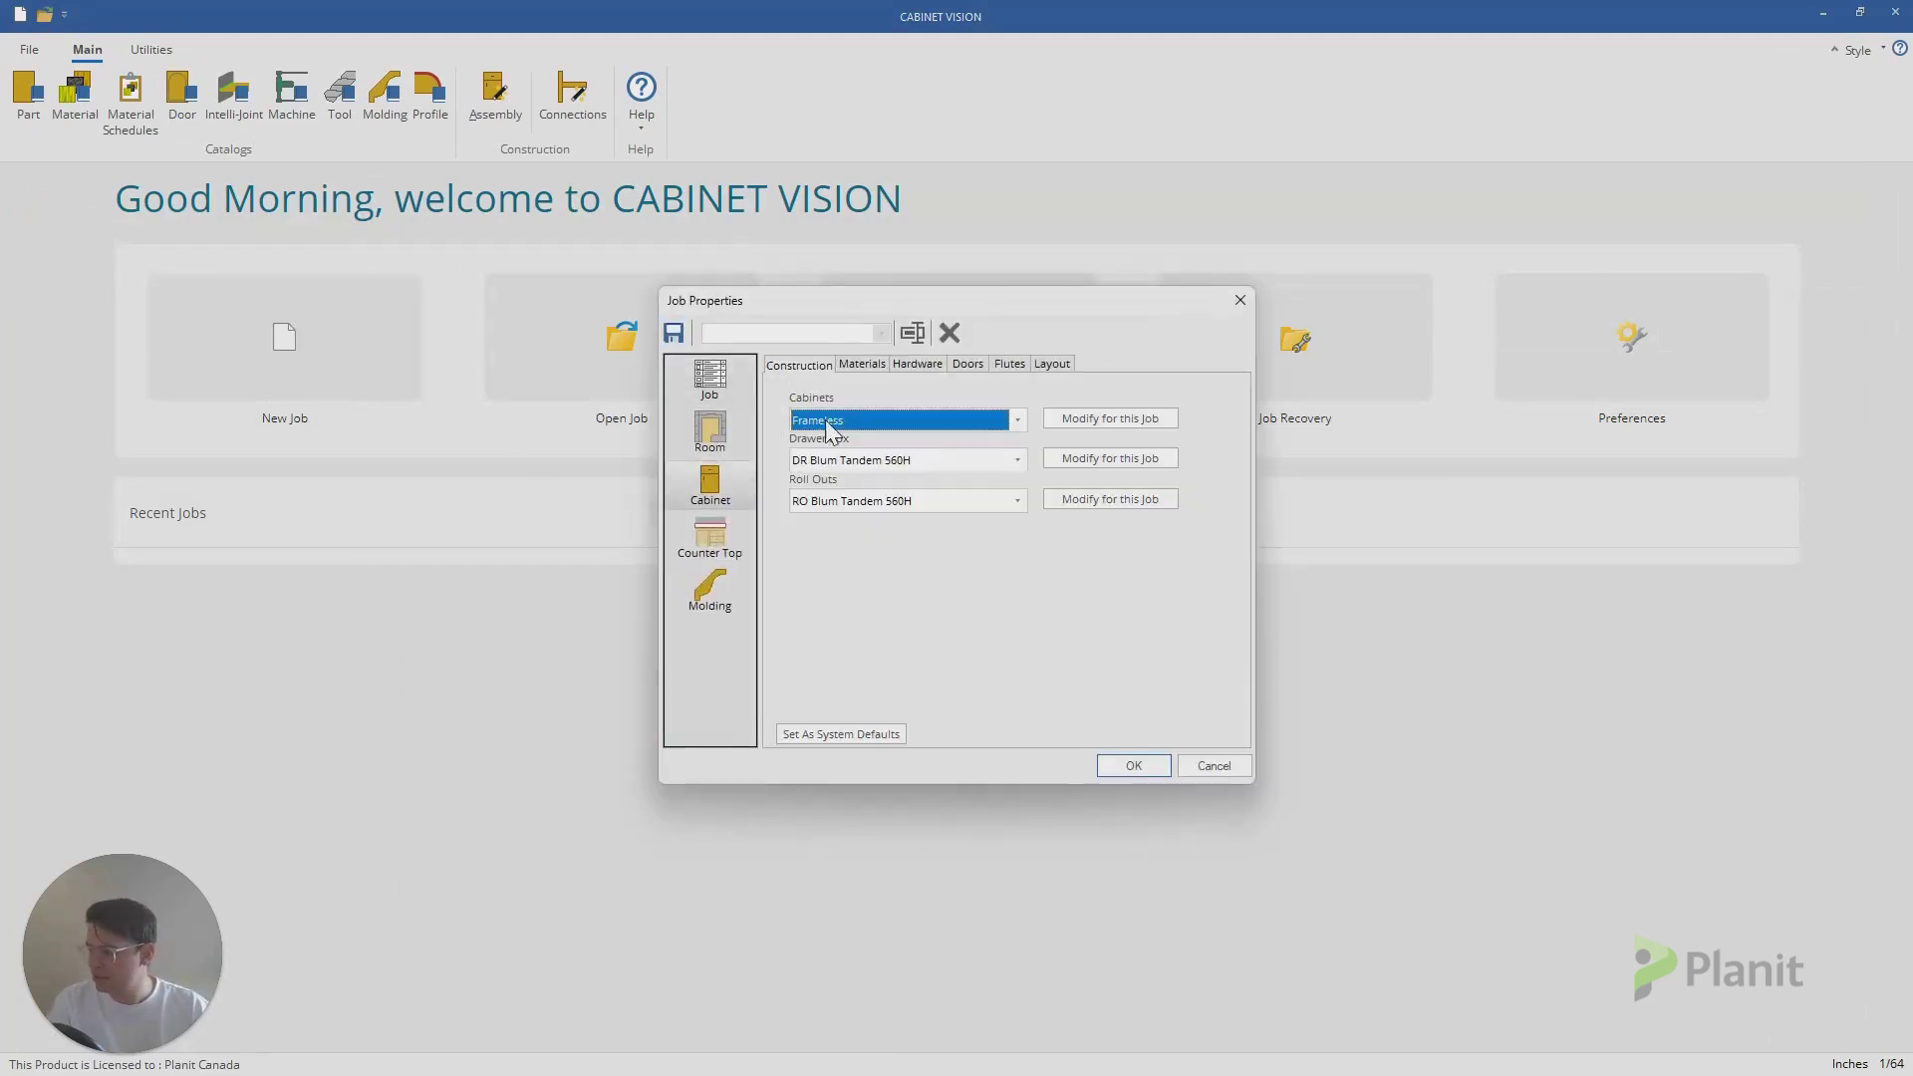
pyautogui.click(866, 365)
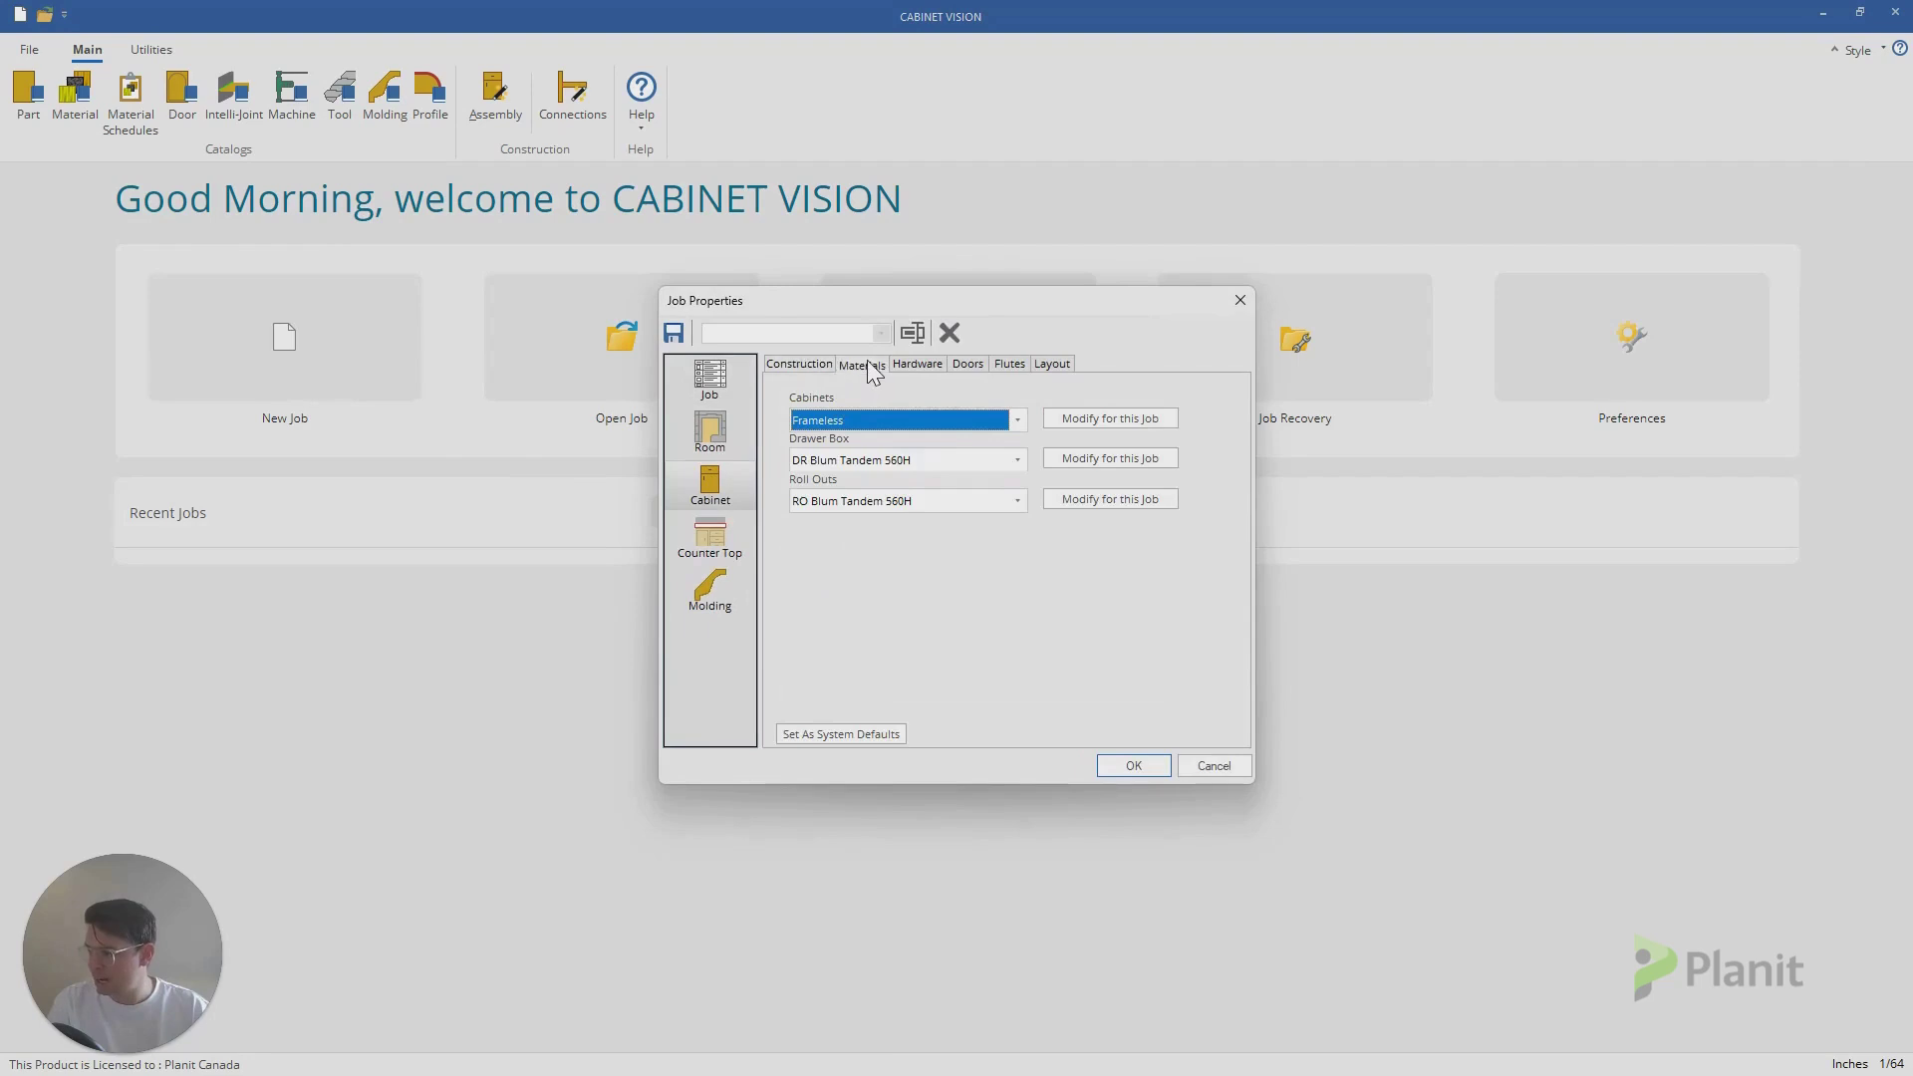
pyautogui.click(942, 366)
pyautogui.click(902, 420)
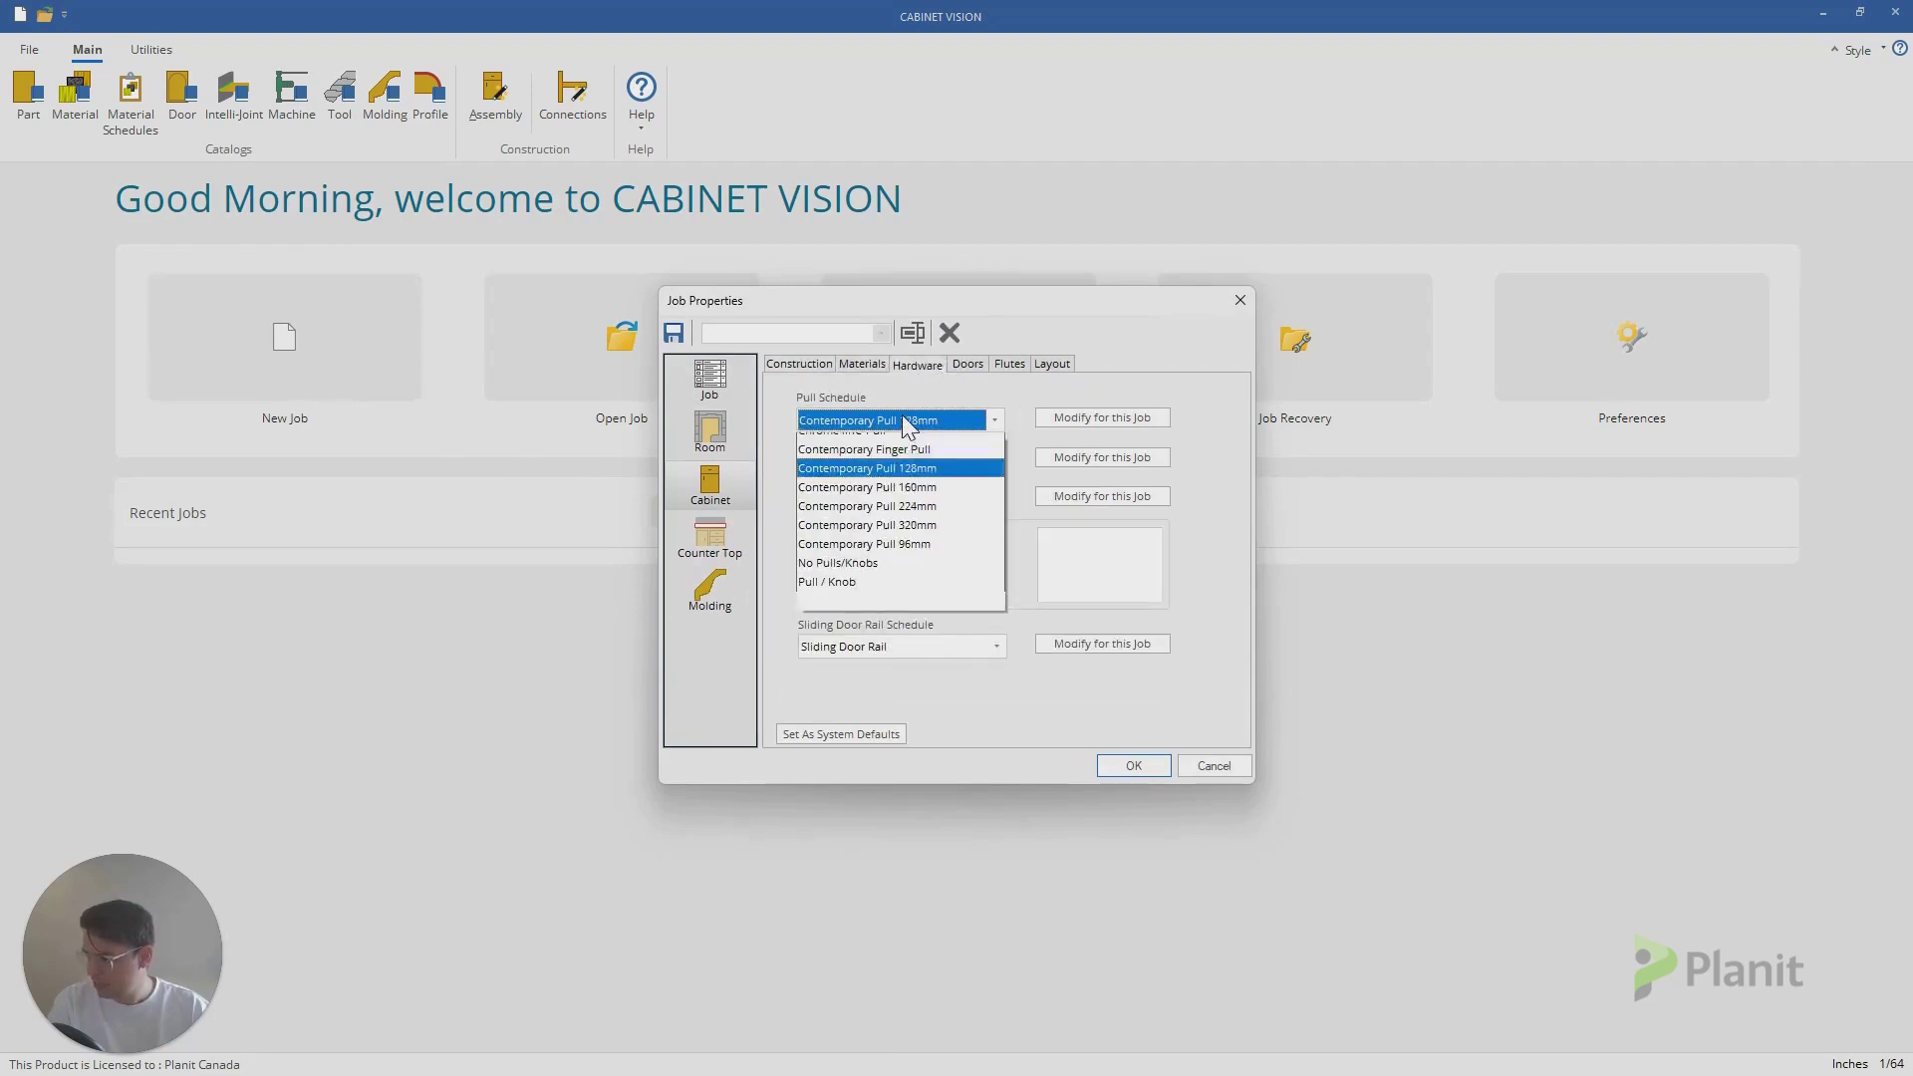
pyautogui.click(847, 632)
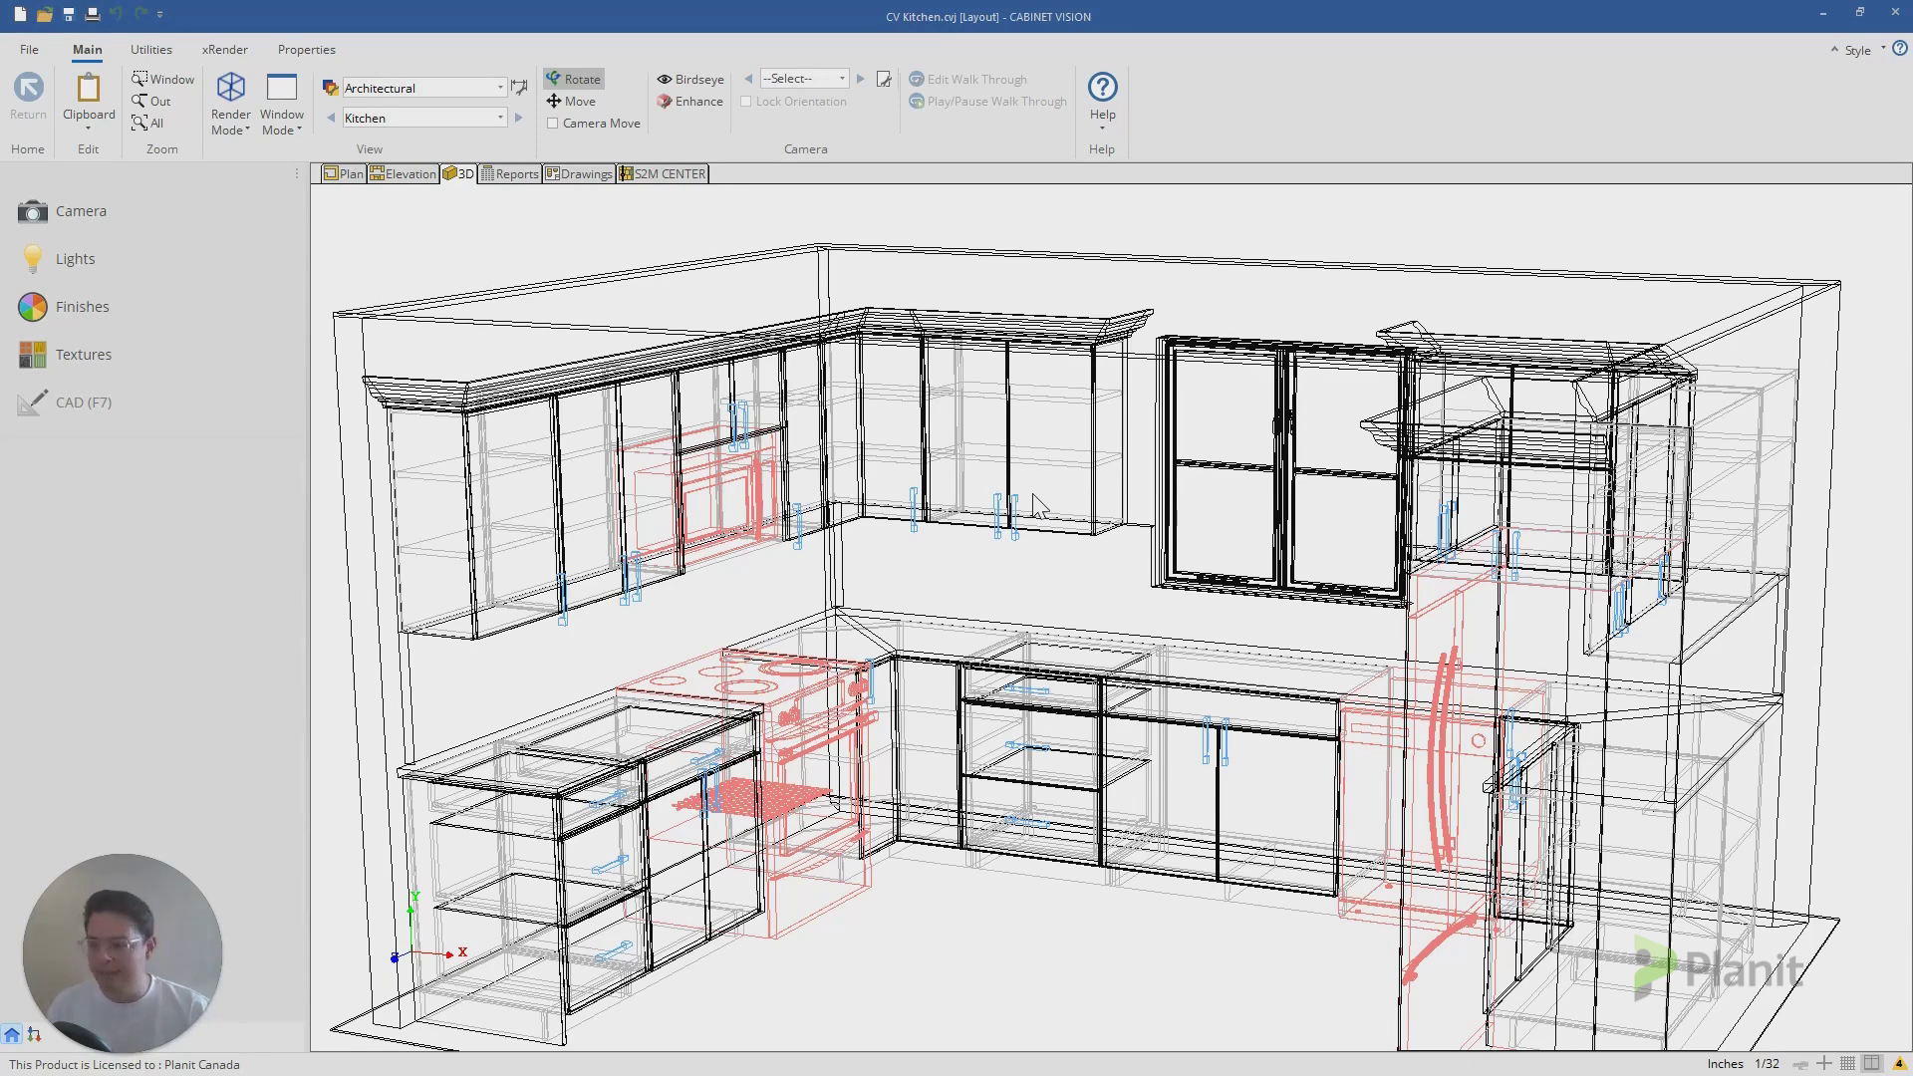
# - Close the CV Kitchen job and display the Pull category in the Material Manager
pyautogui.click(29, 49)
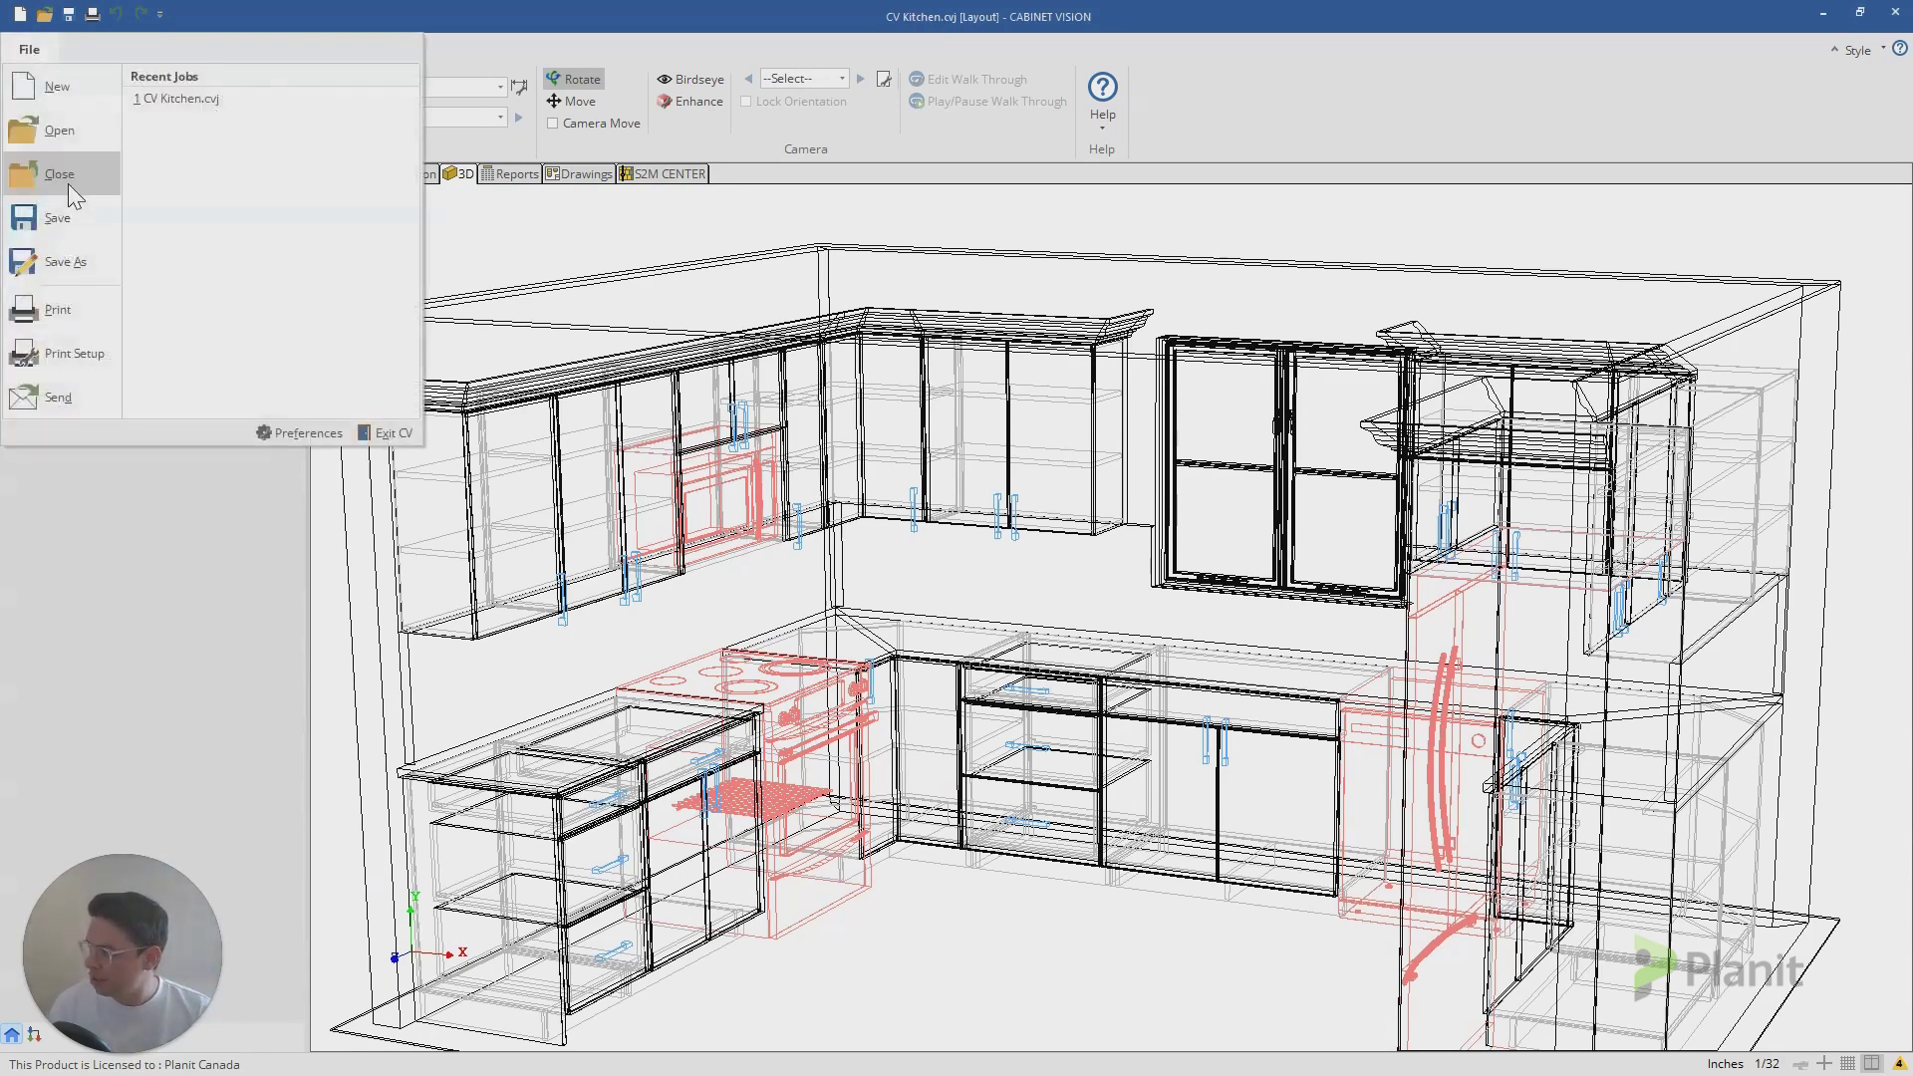
pyautogui.click(68, 183)
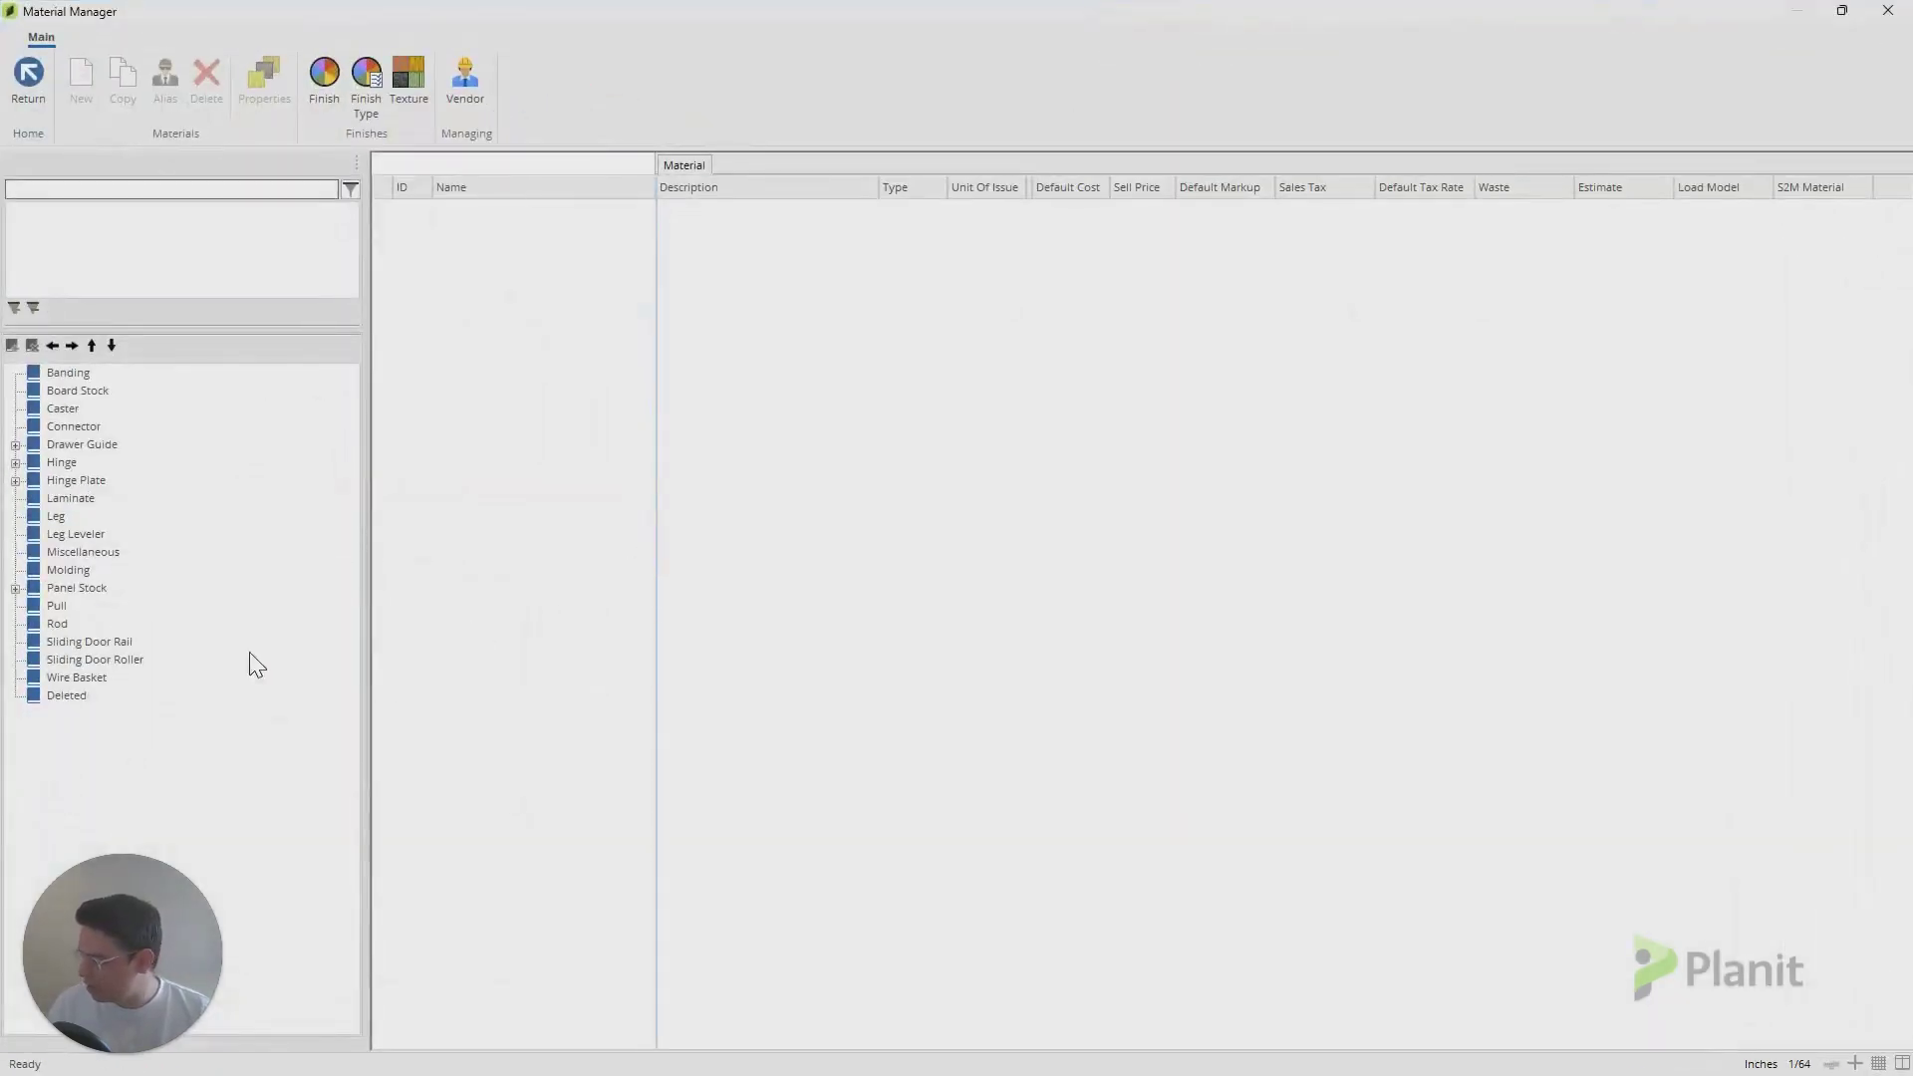
pyautogui.click(57, 606)
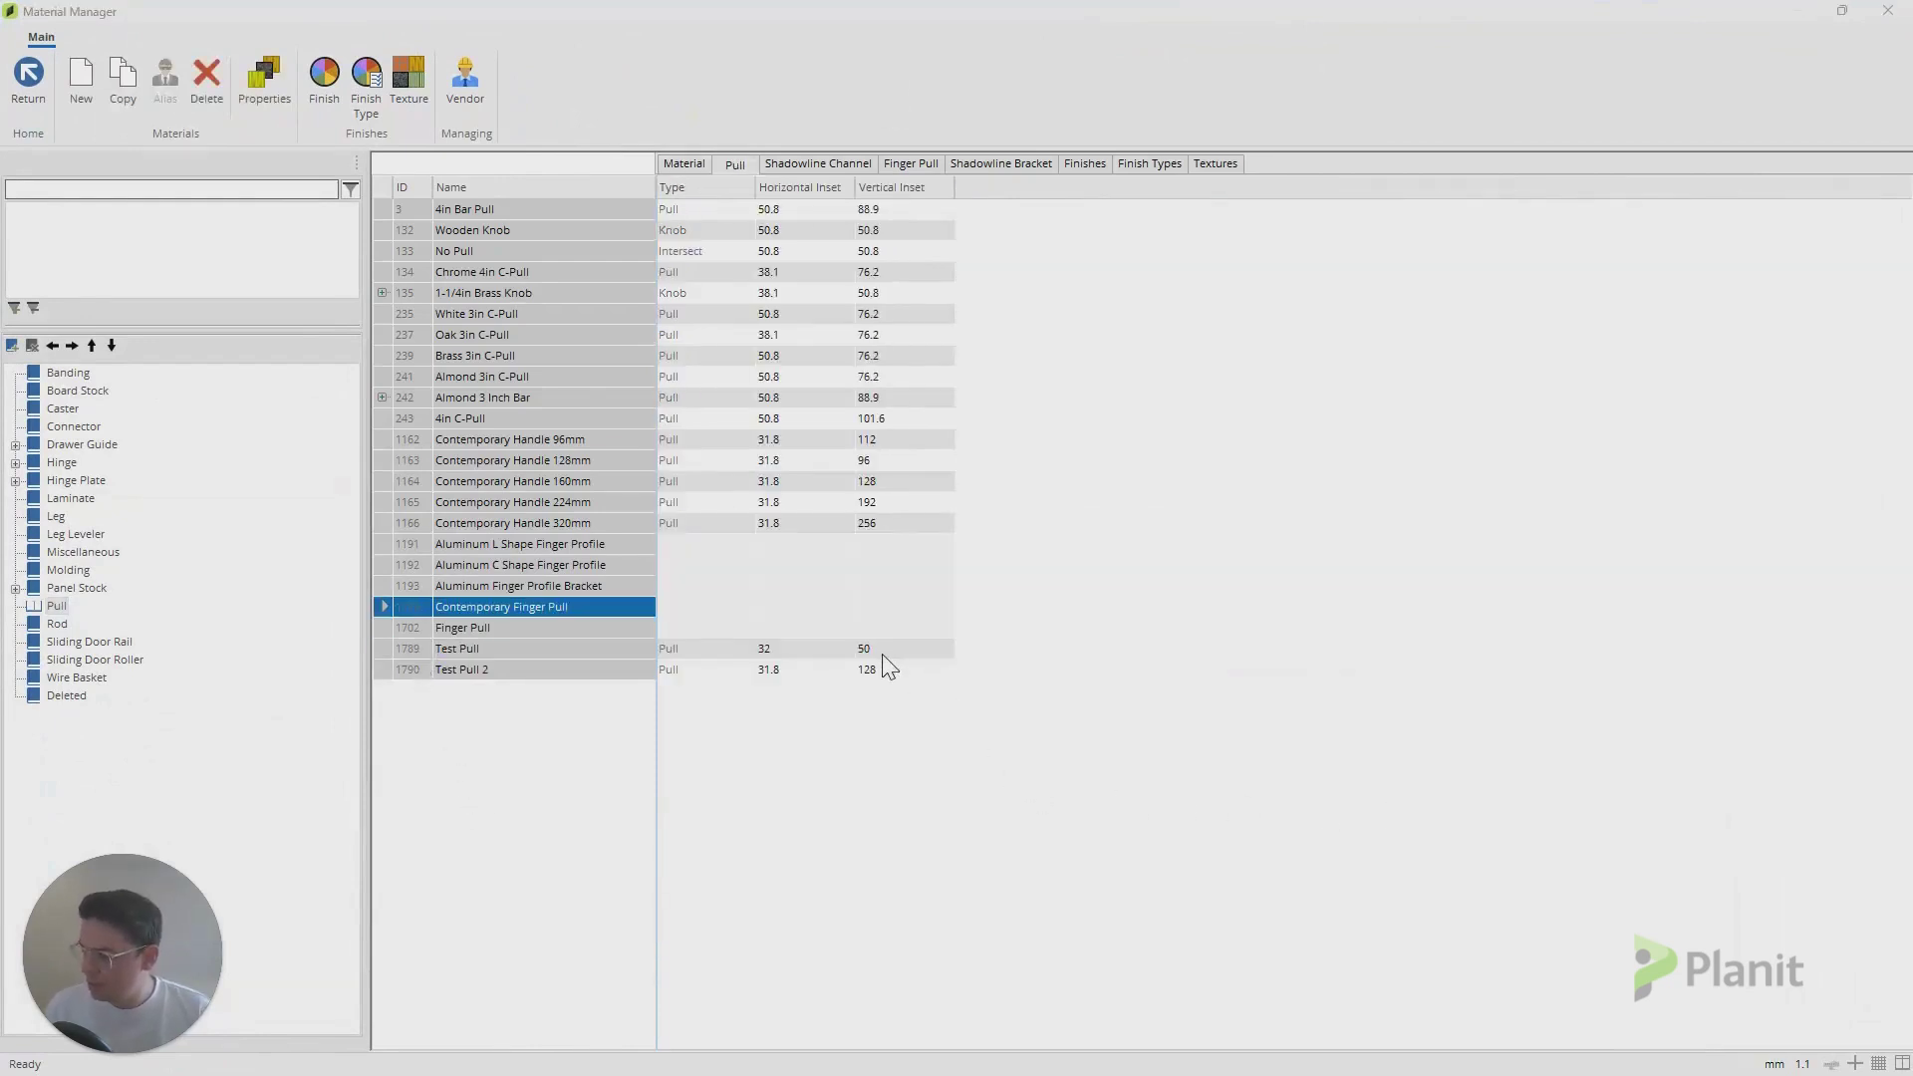
# - Set the Test Pull material's vertical inset to 128 mm, using Contemporary Handle 160mm as the reference
pyautogui.click(780, 649)
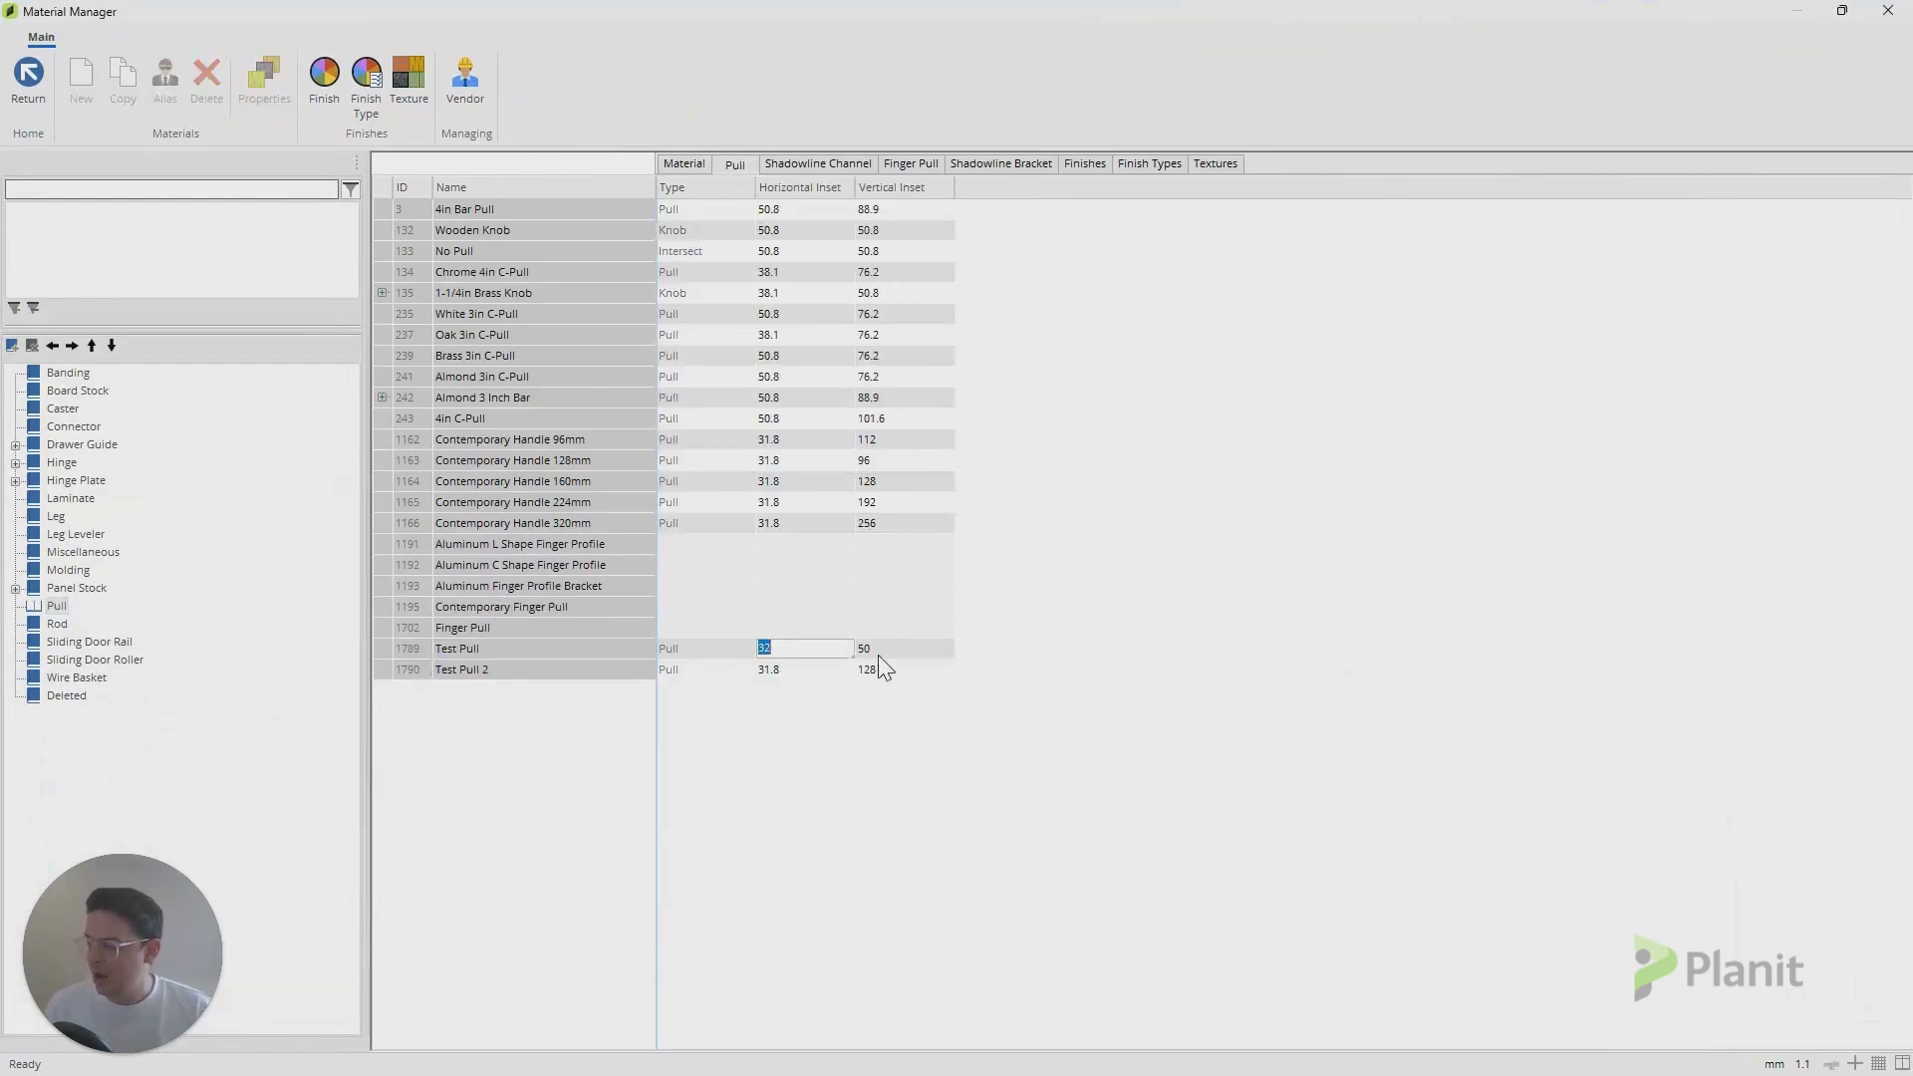
pyautogui.click(881, 650)
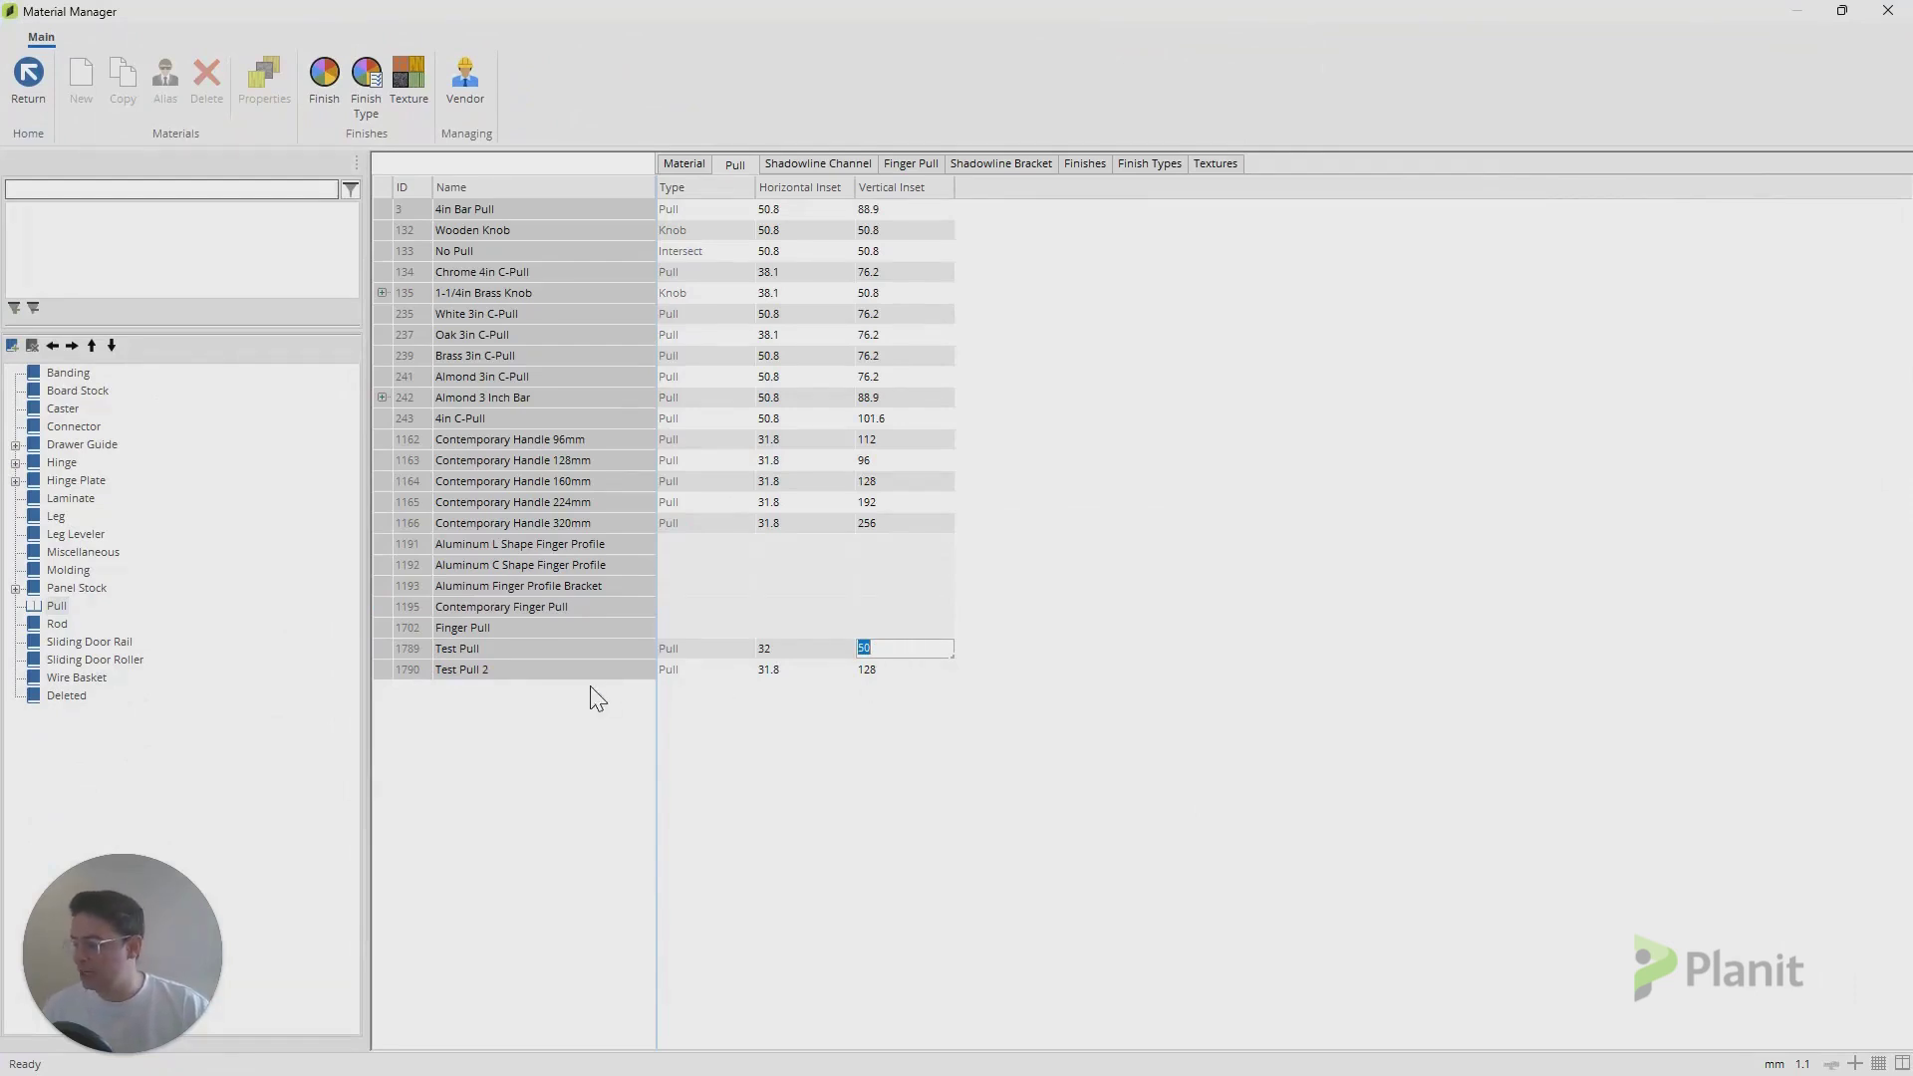
pyautogui.click(394, 674)
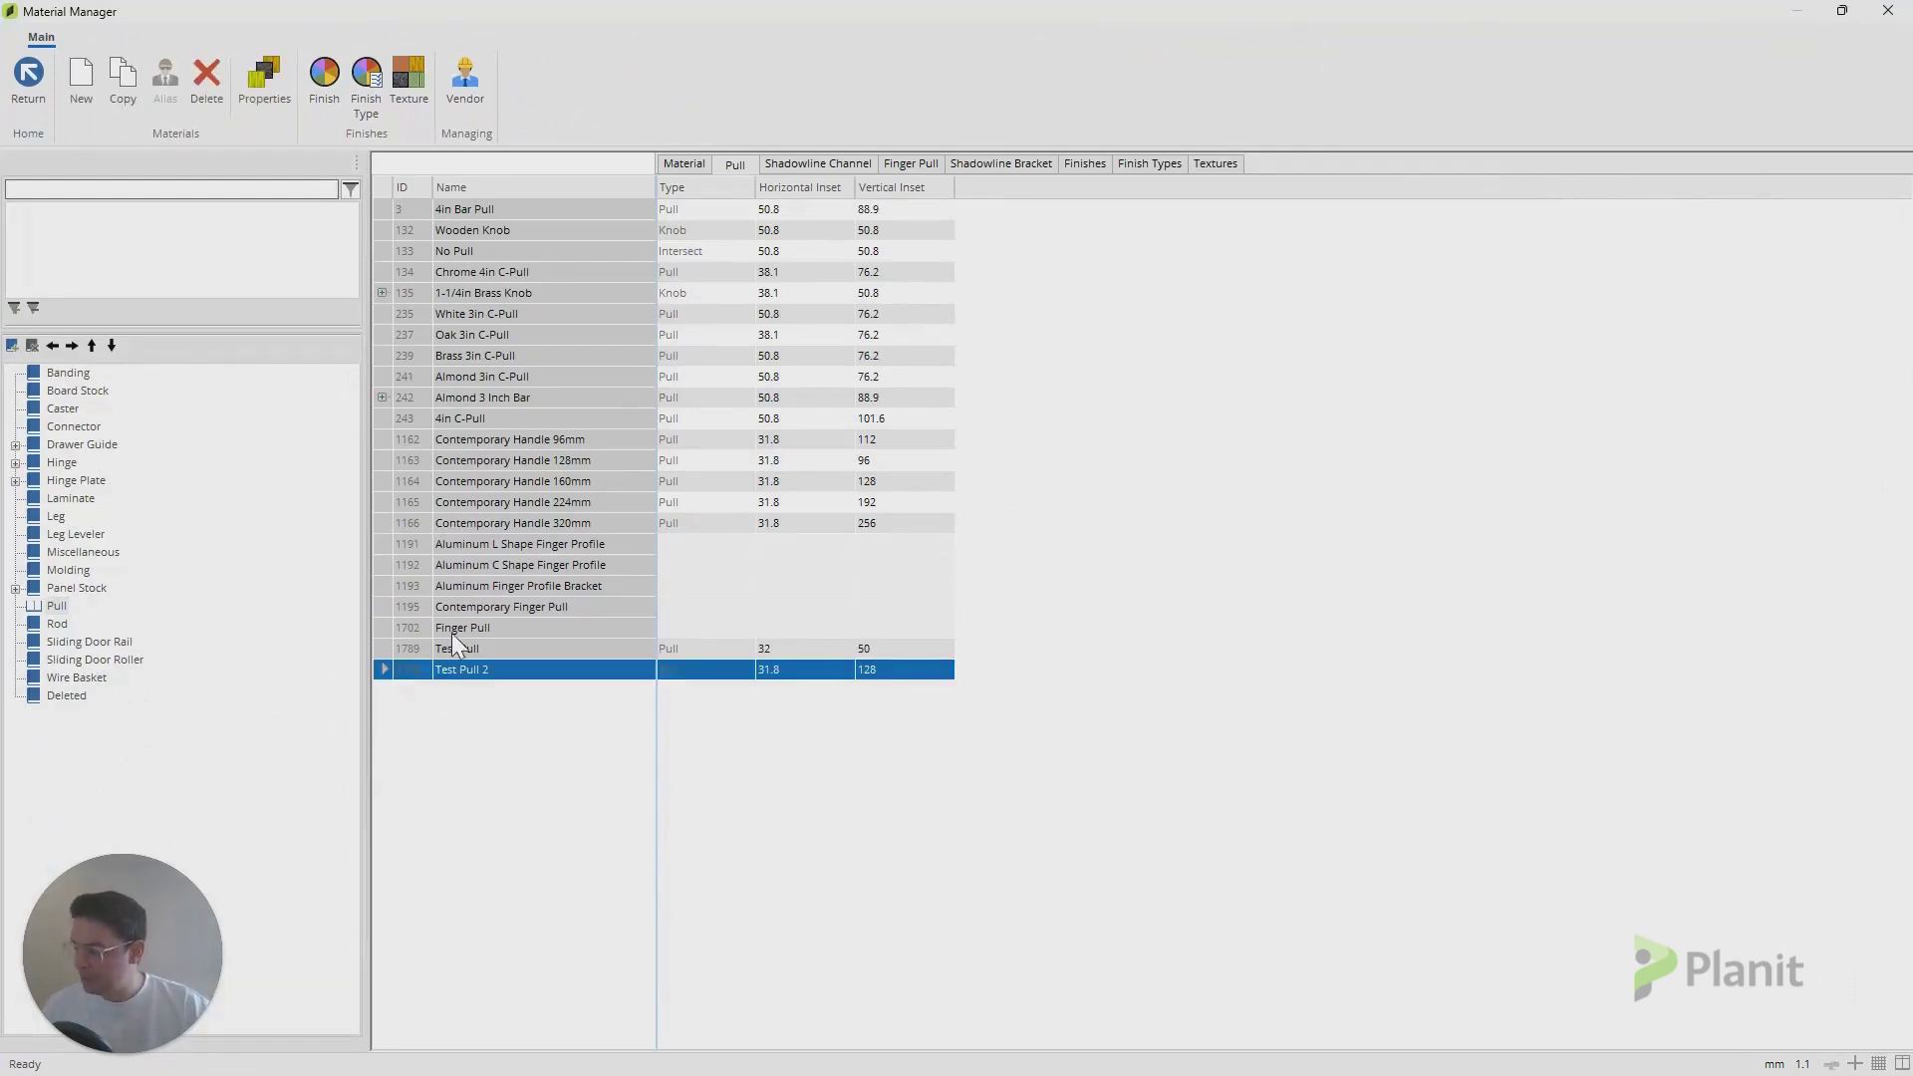
pyautogui.click(415, 480)
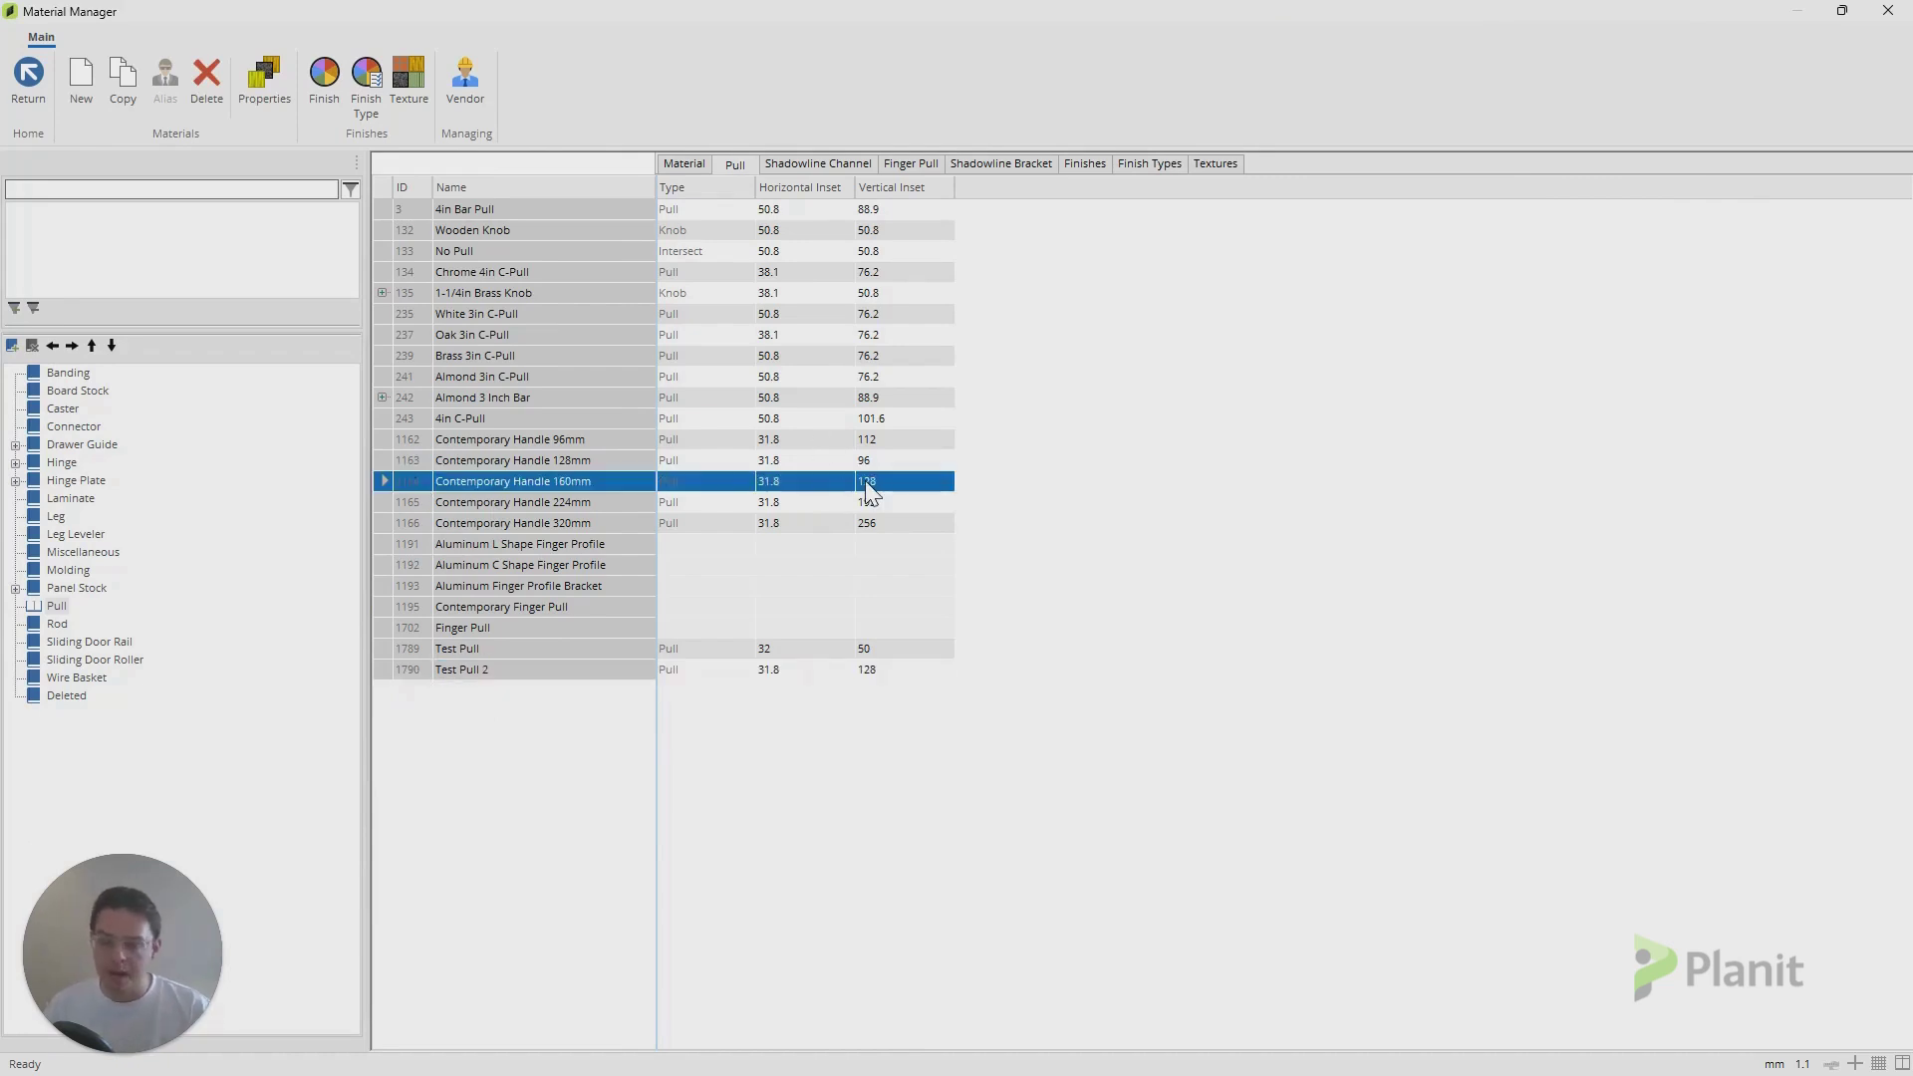
pyautogui.click(869, 650)
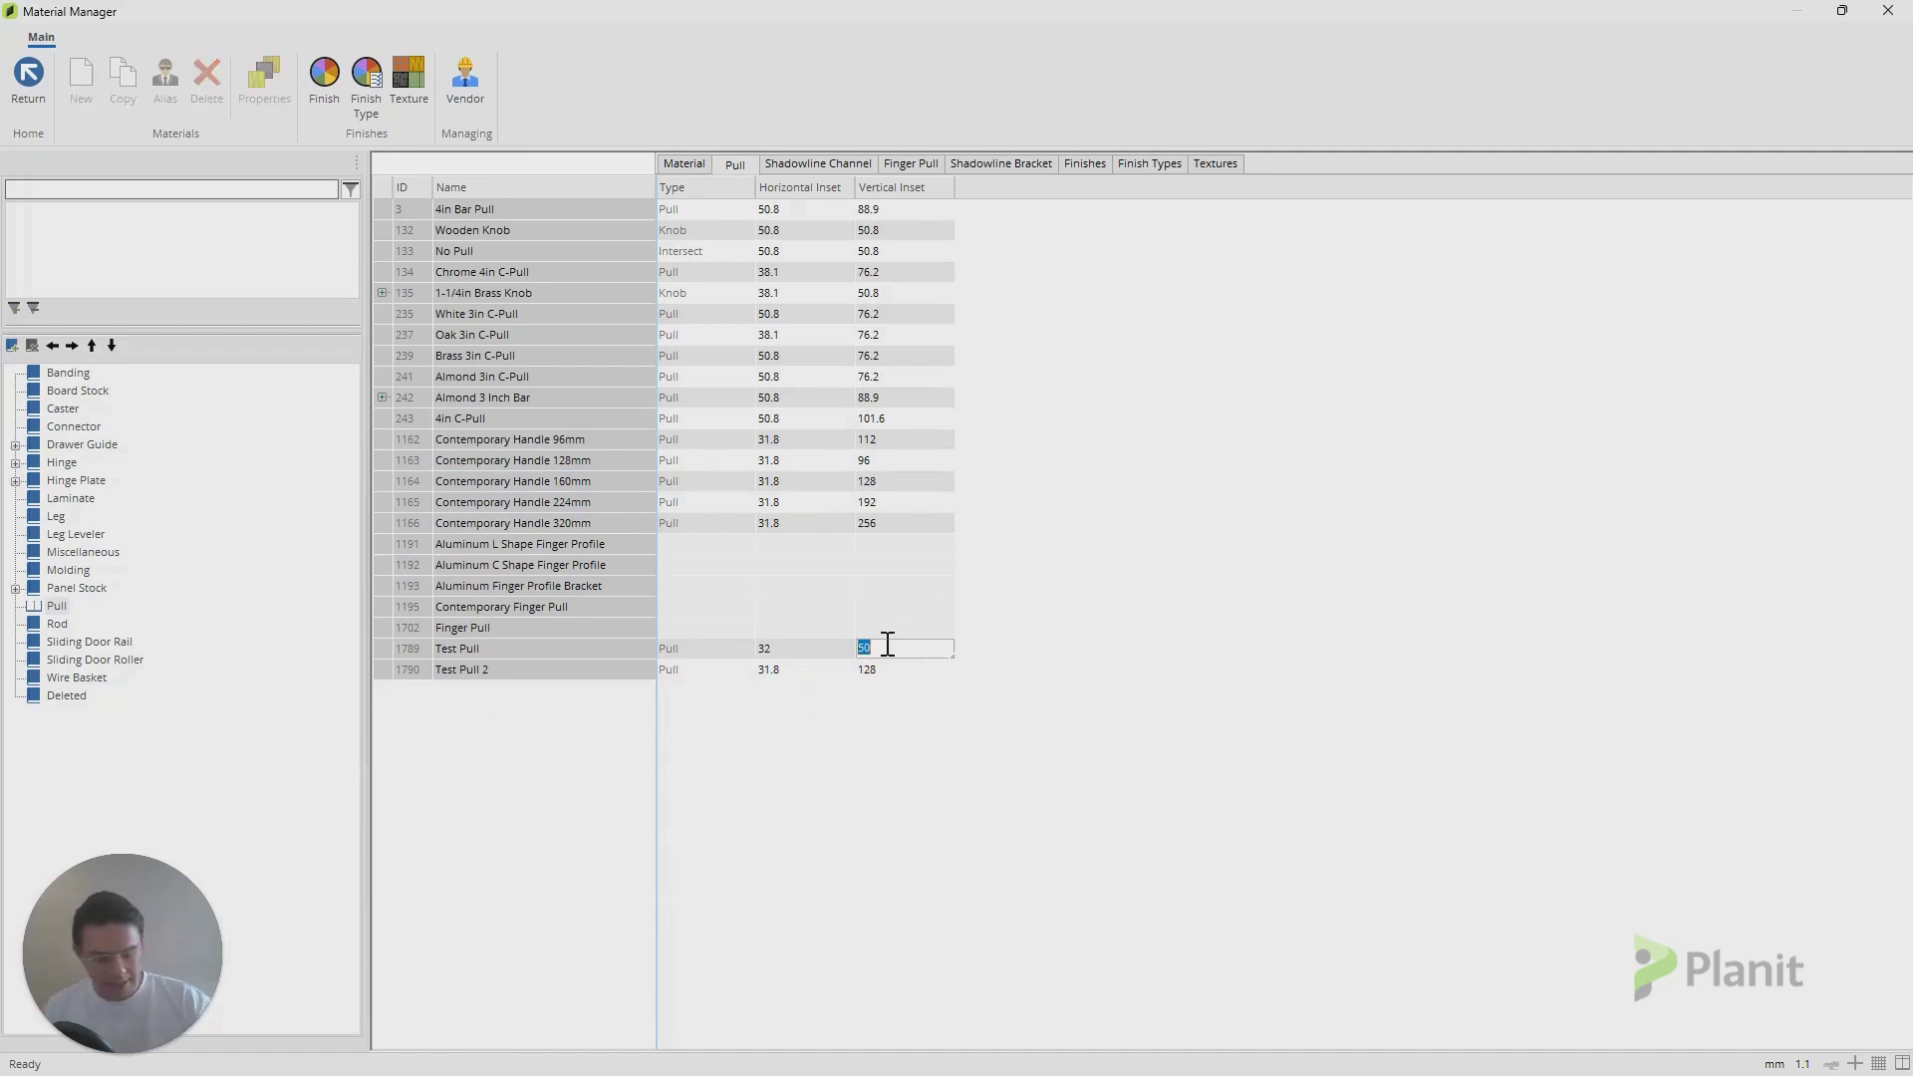
pyautogui.write('128')
pyautogui.press('Return')
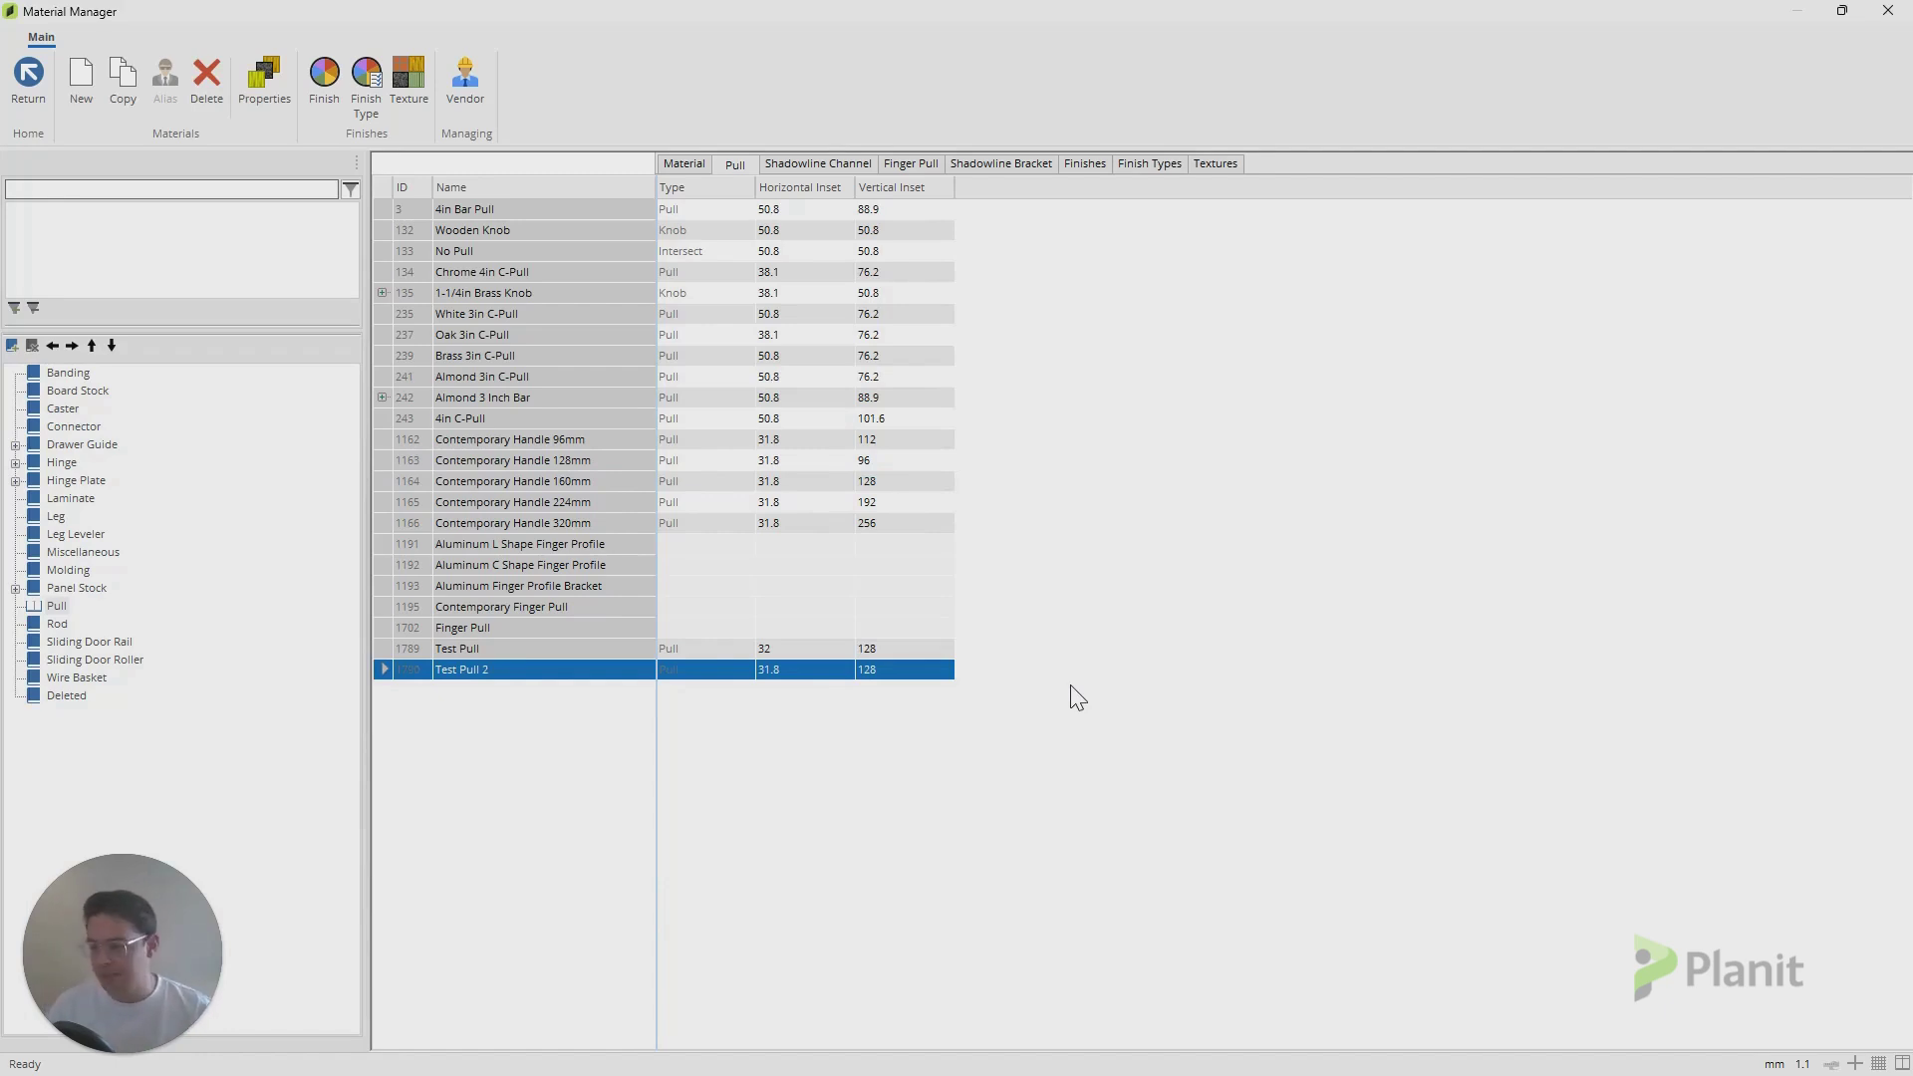
# - Leave the Material Manager, reopen the CV Kitchen job, and update the job's Materials from the databases
pyautogui.click(40, 107)
pyautogui.click(279, 582)
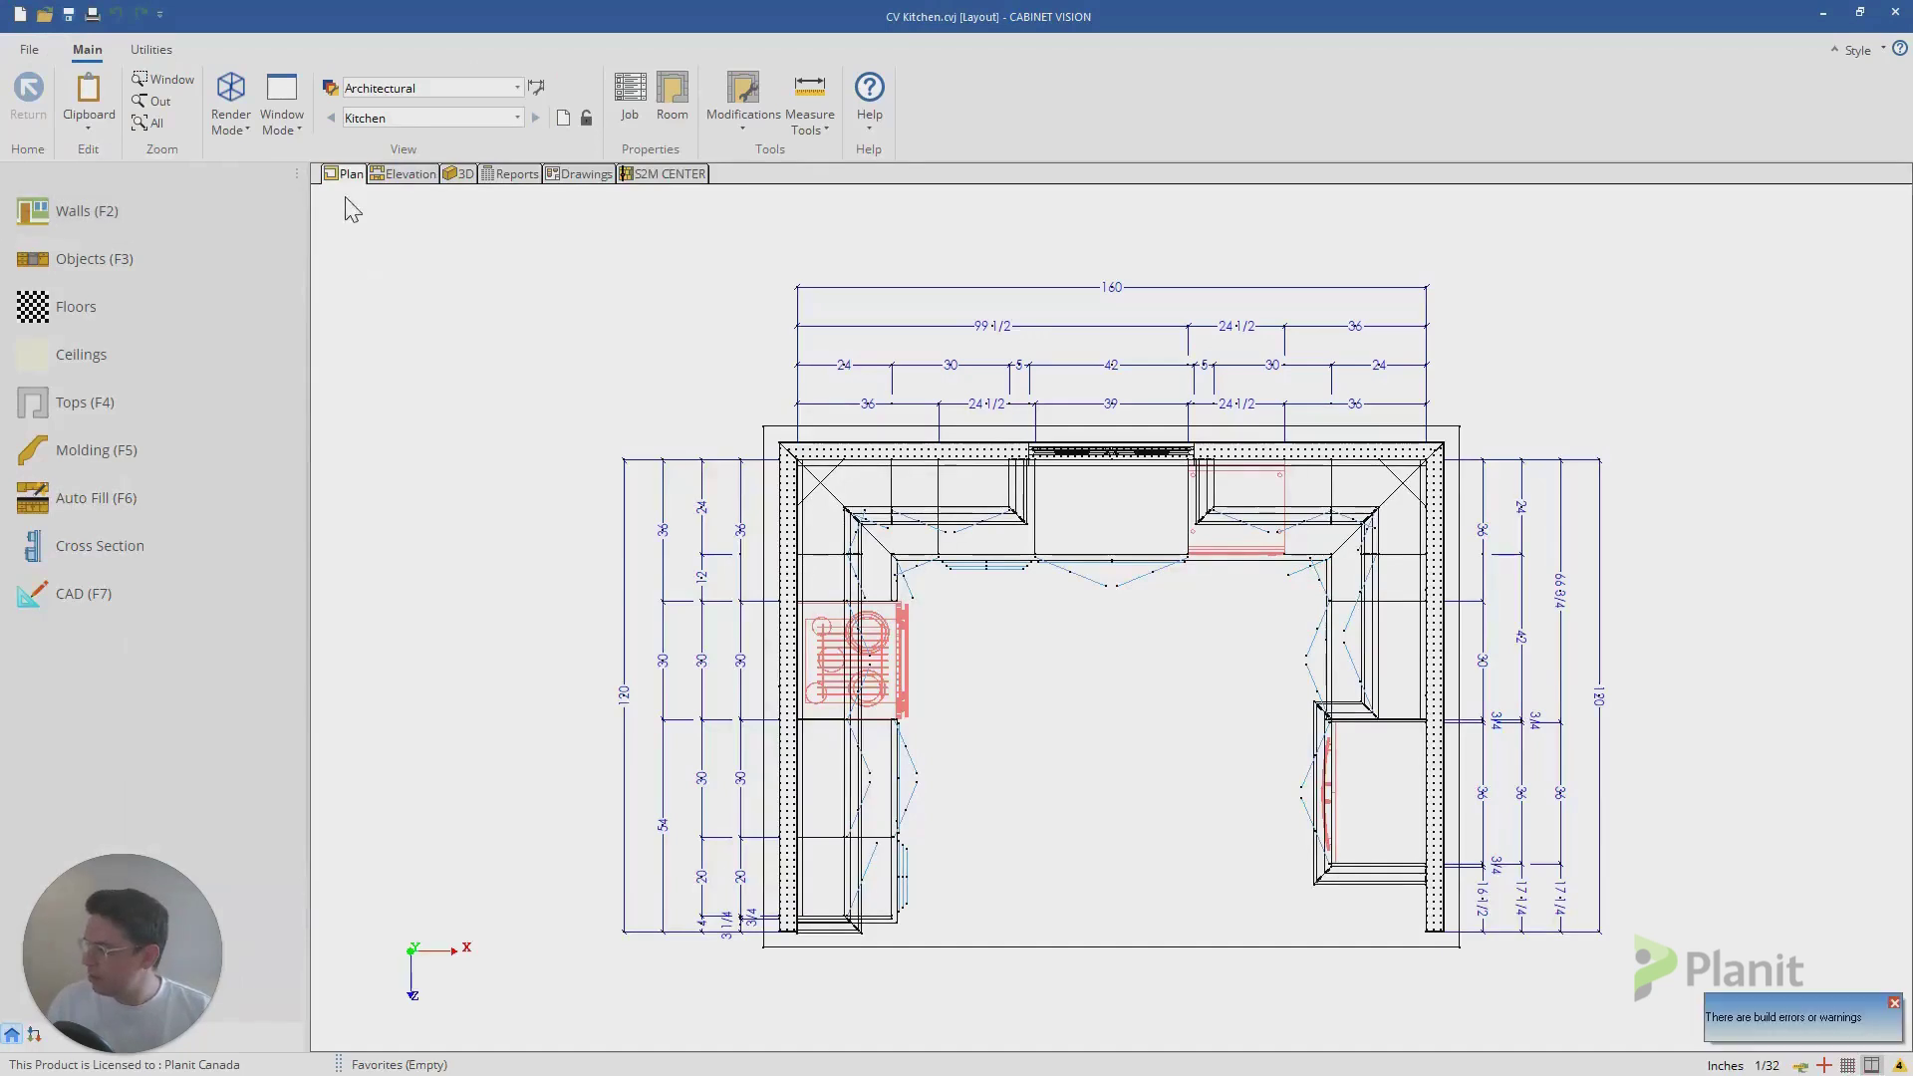
pyautogui.click(158, 51)
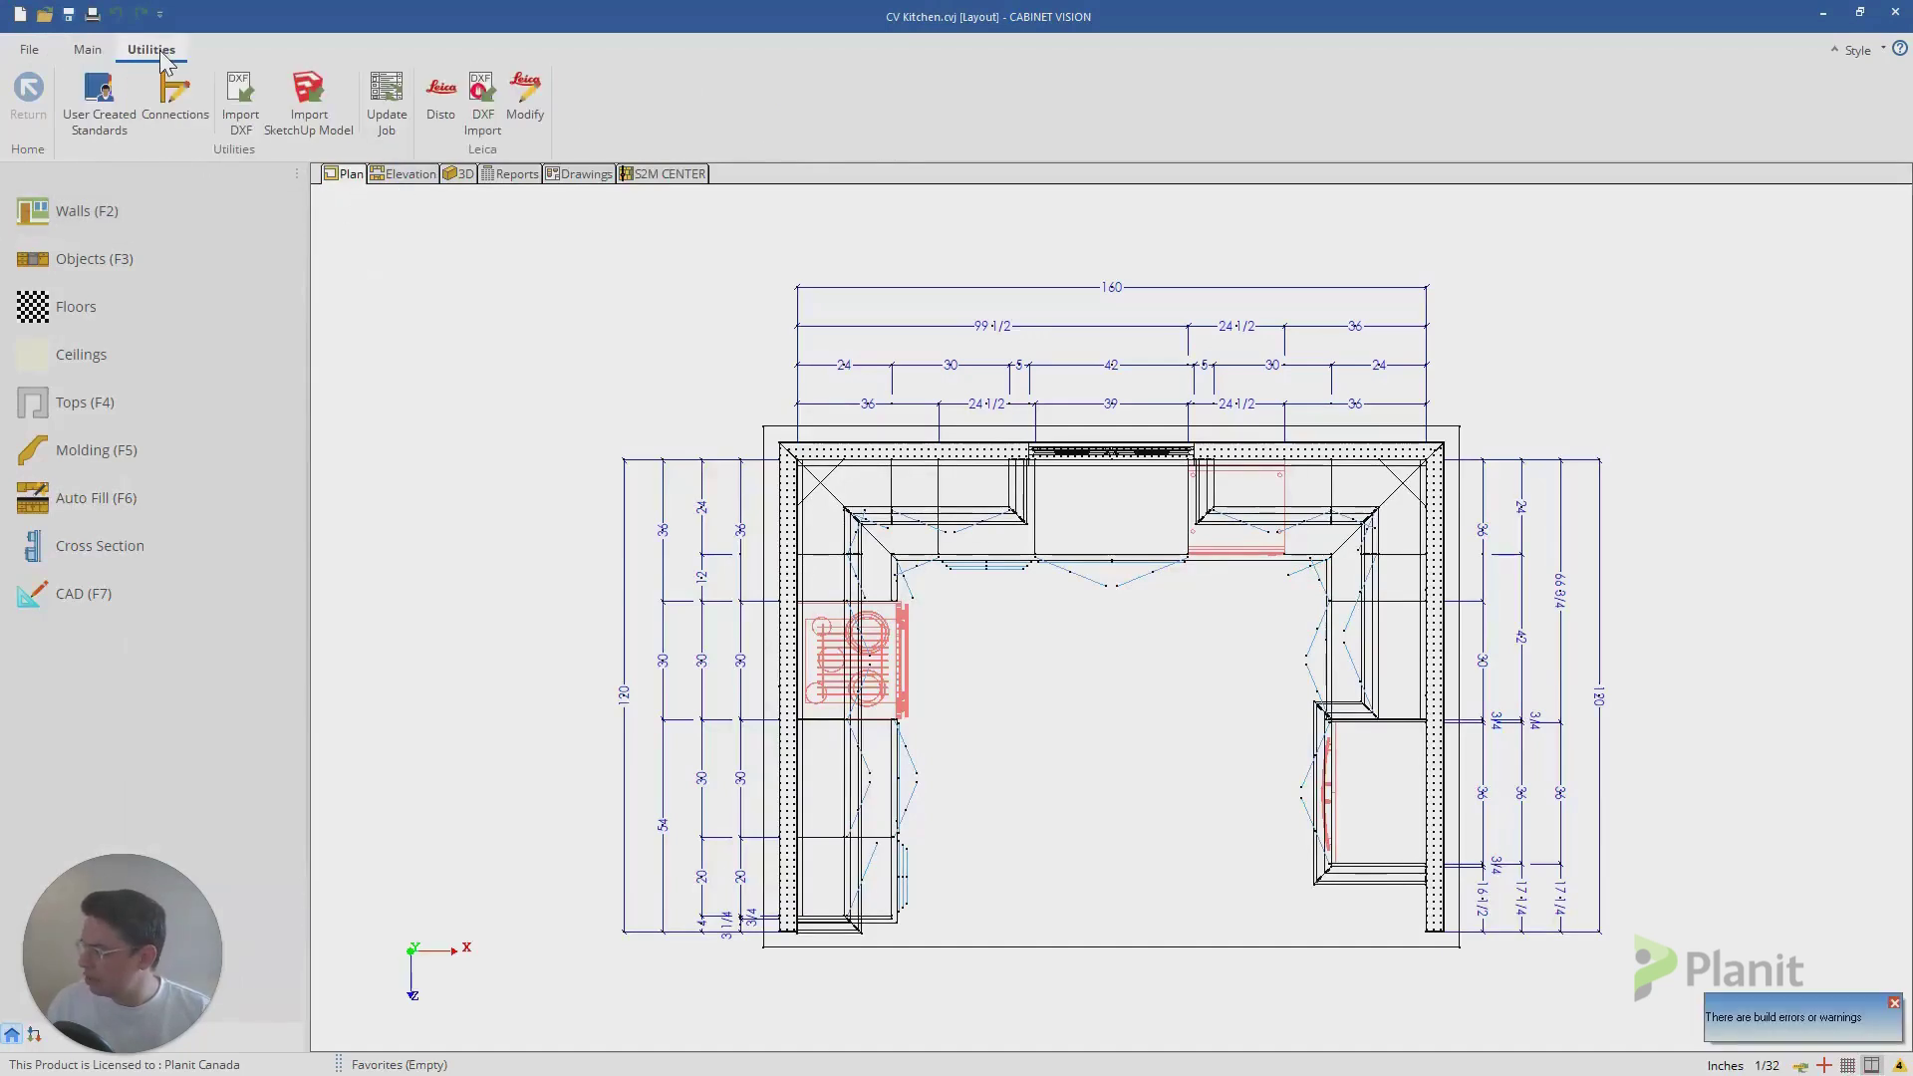
pyautogui.click(385, 100)
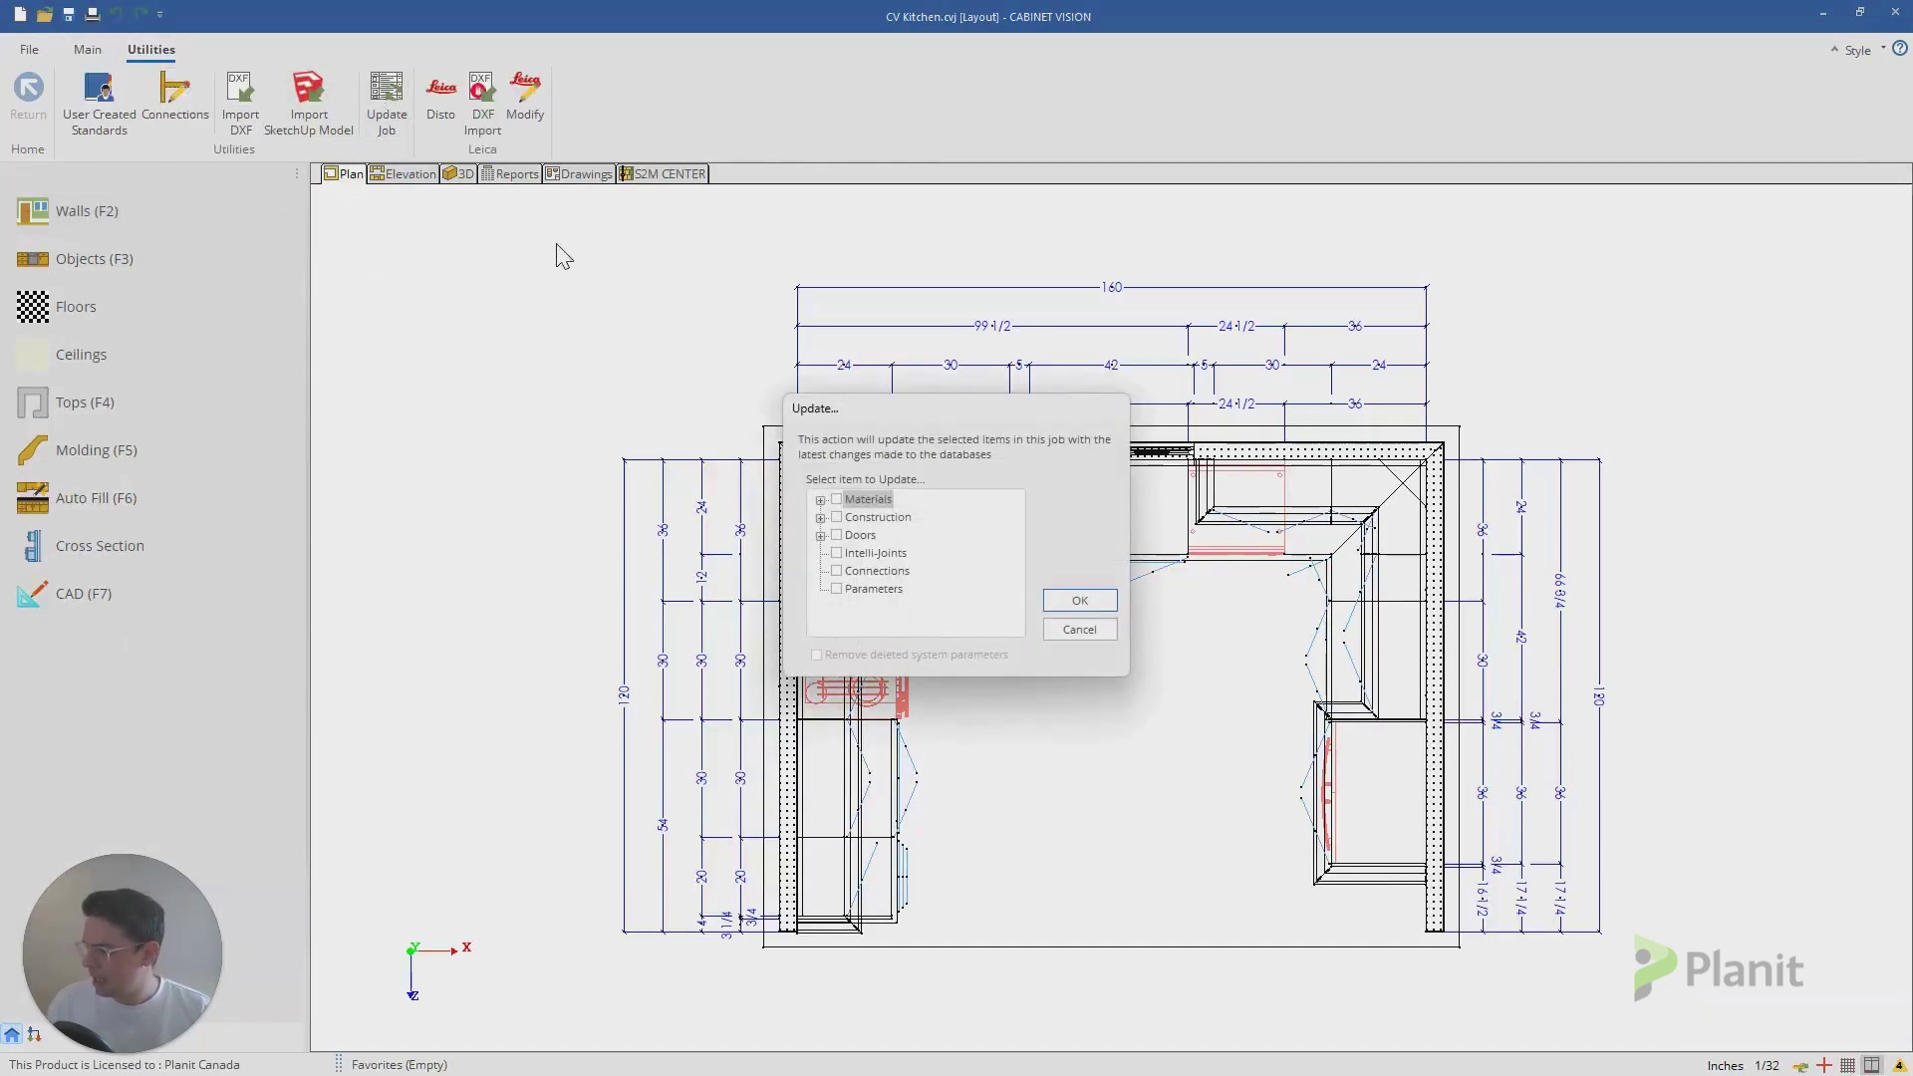
pyautogui.click(836, 499)
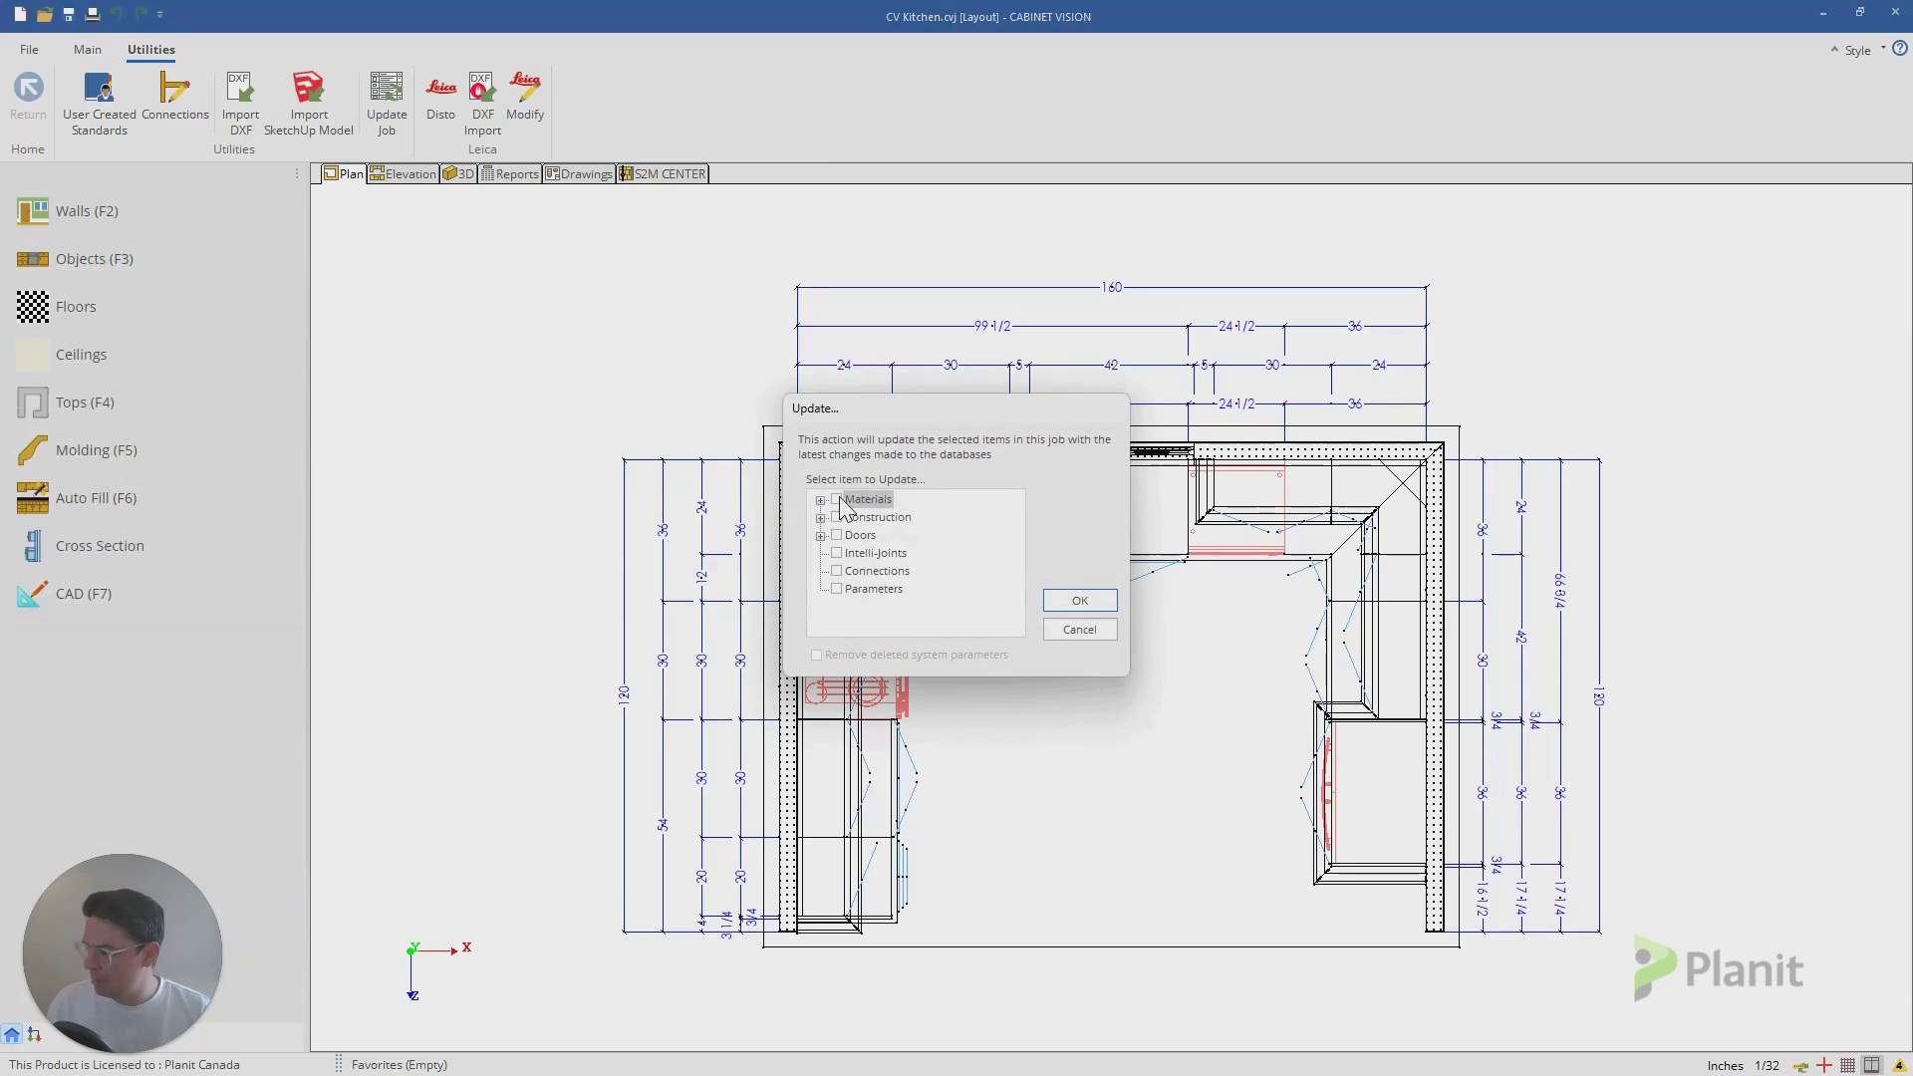
pyautogui.click(1074, 600)
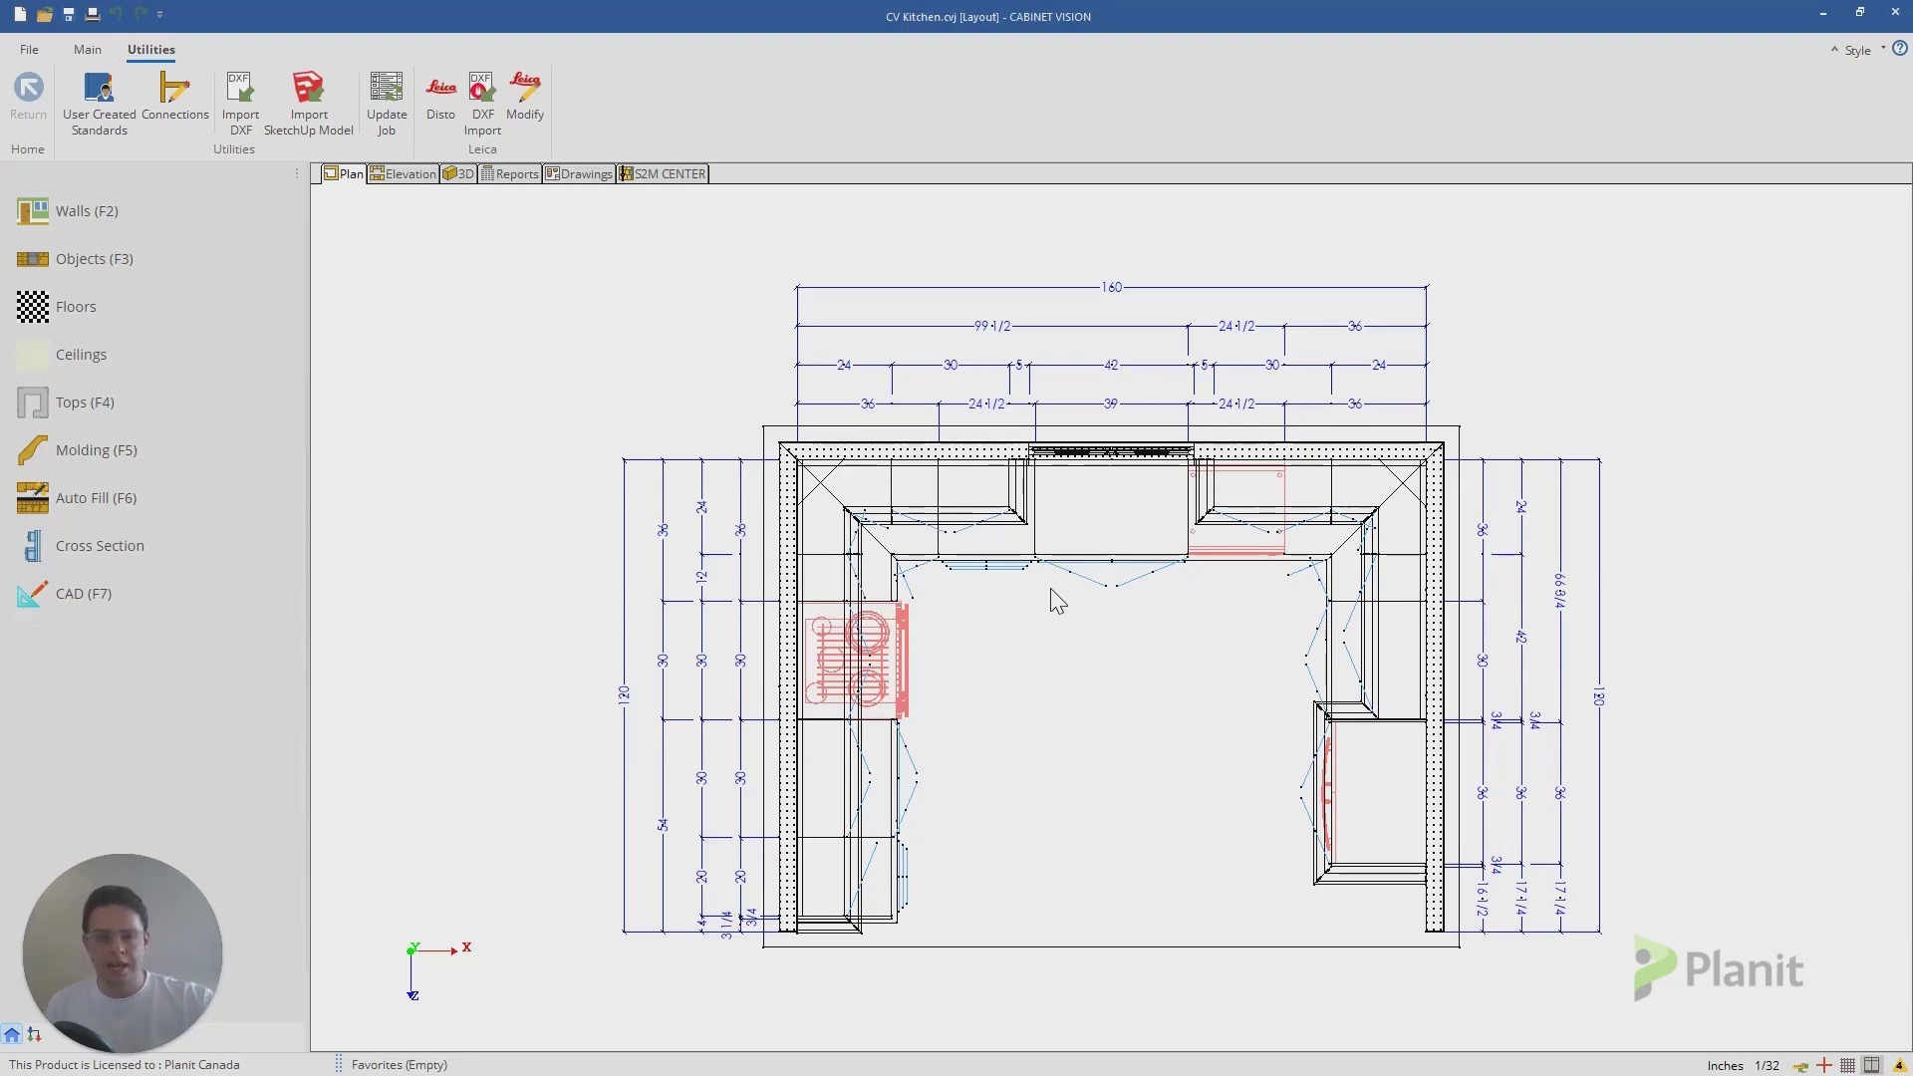
# - Check the handle positions on the kitchen's doors and drawers in the 3D view
pyautogui.click(463, 176)
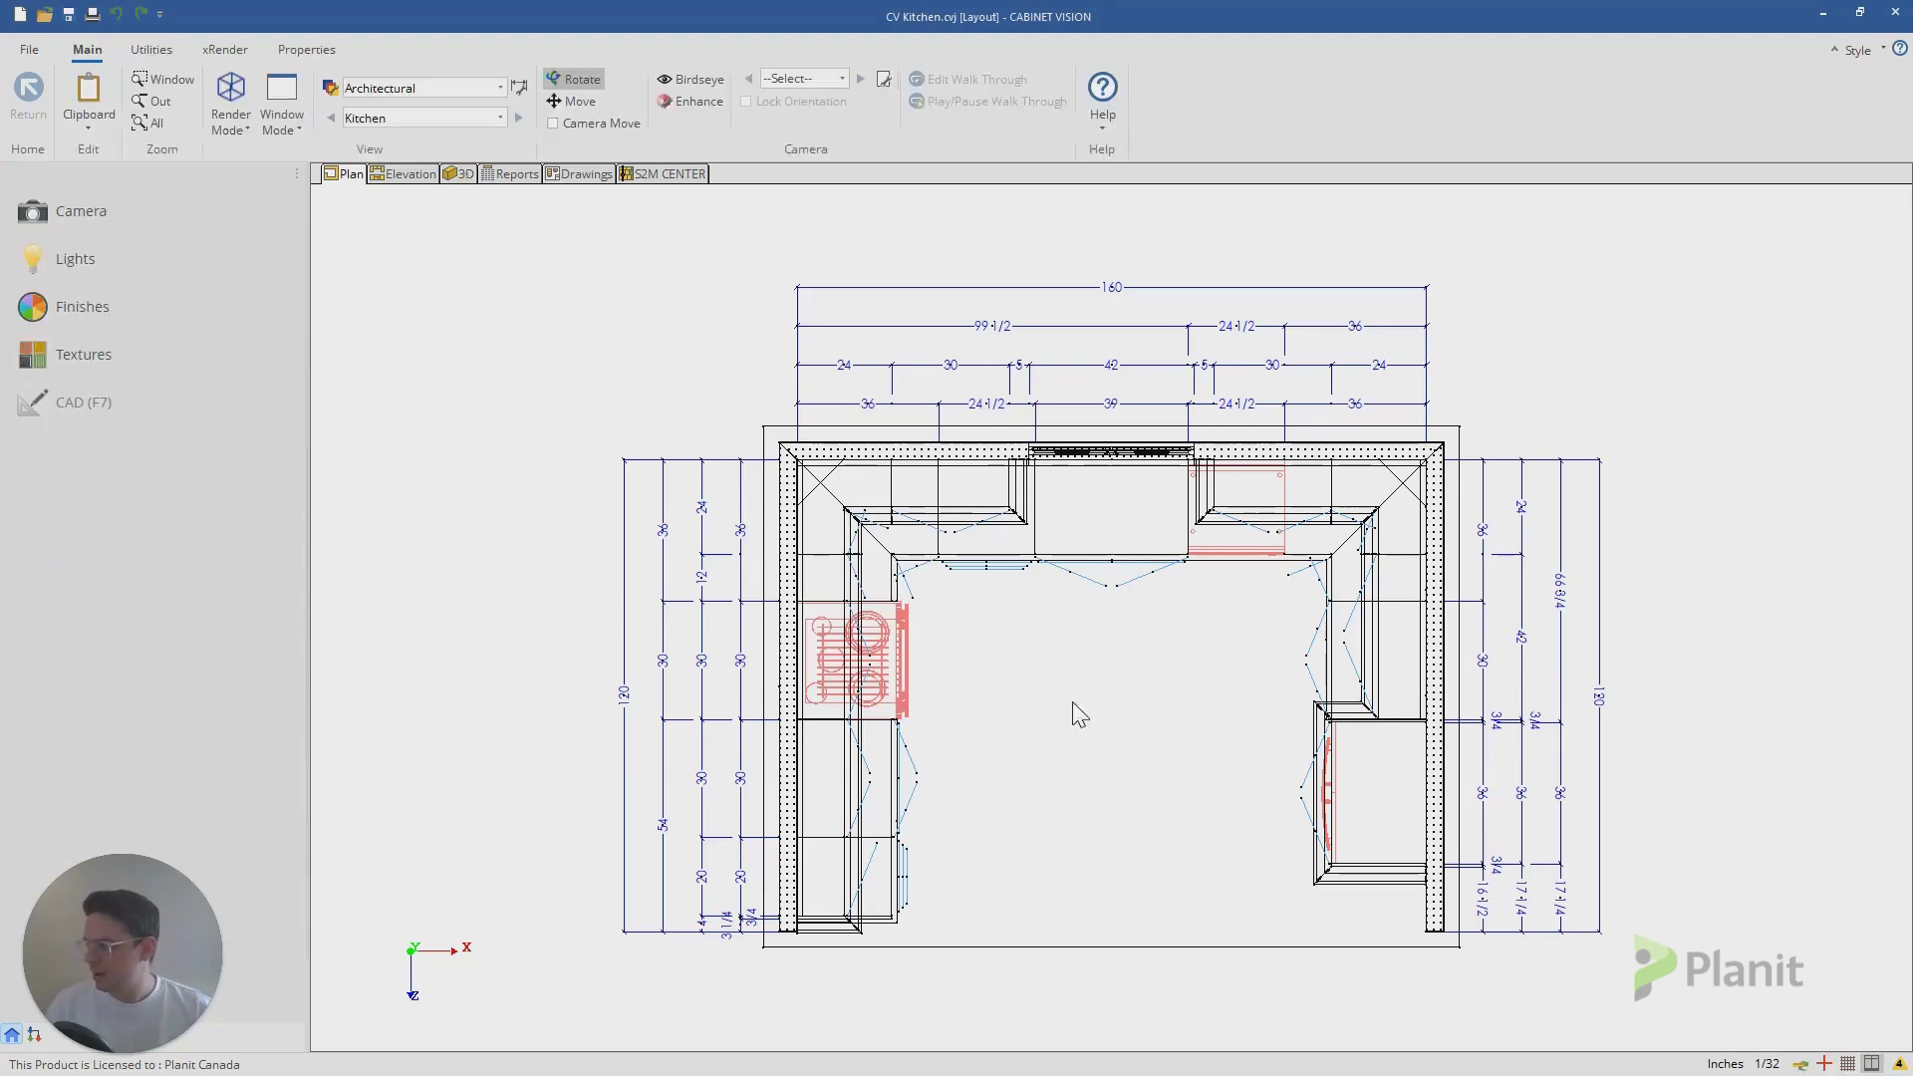
pyautogui.scroll(2, 1094, 745)
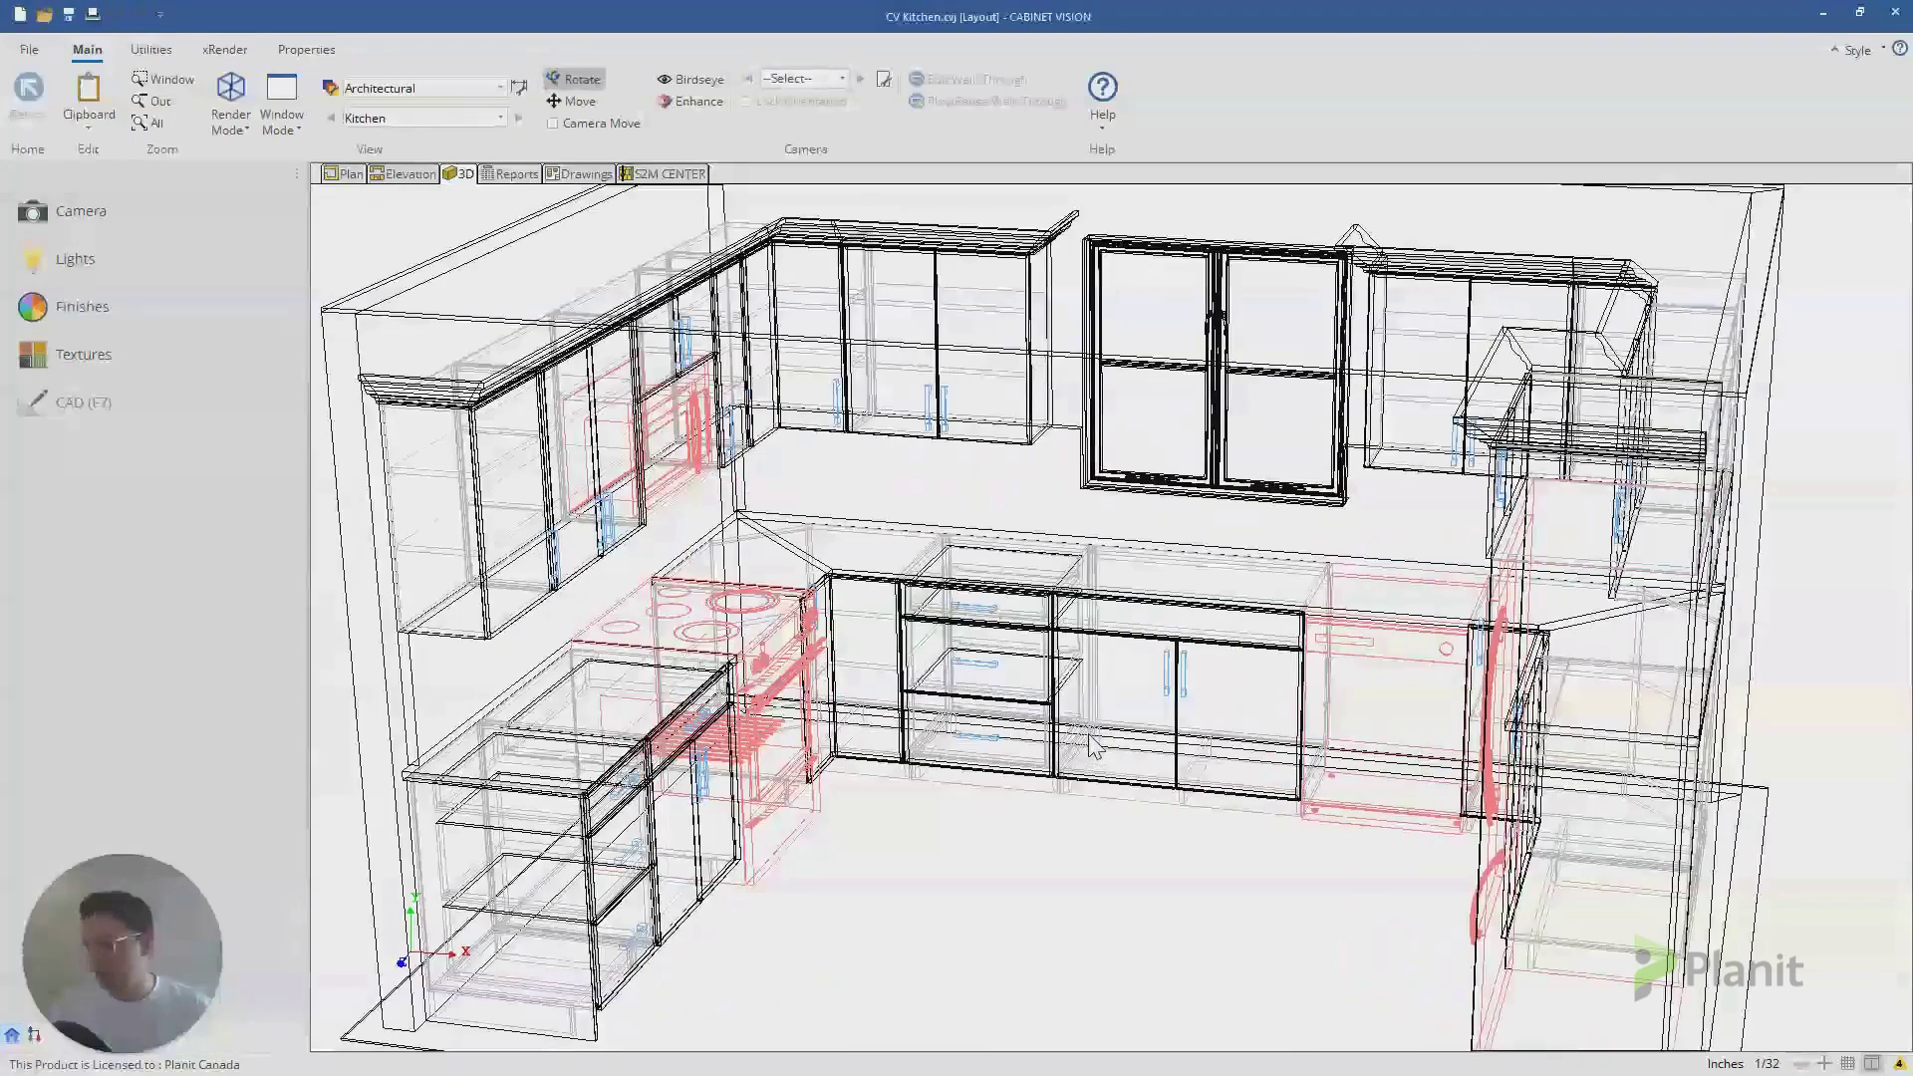
pyautogui.scroll(-1, 1108, 857)
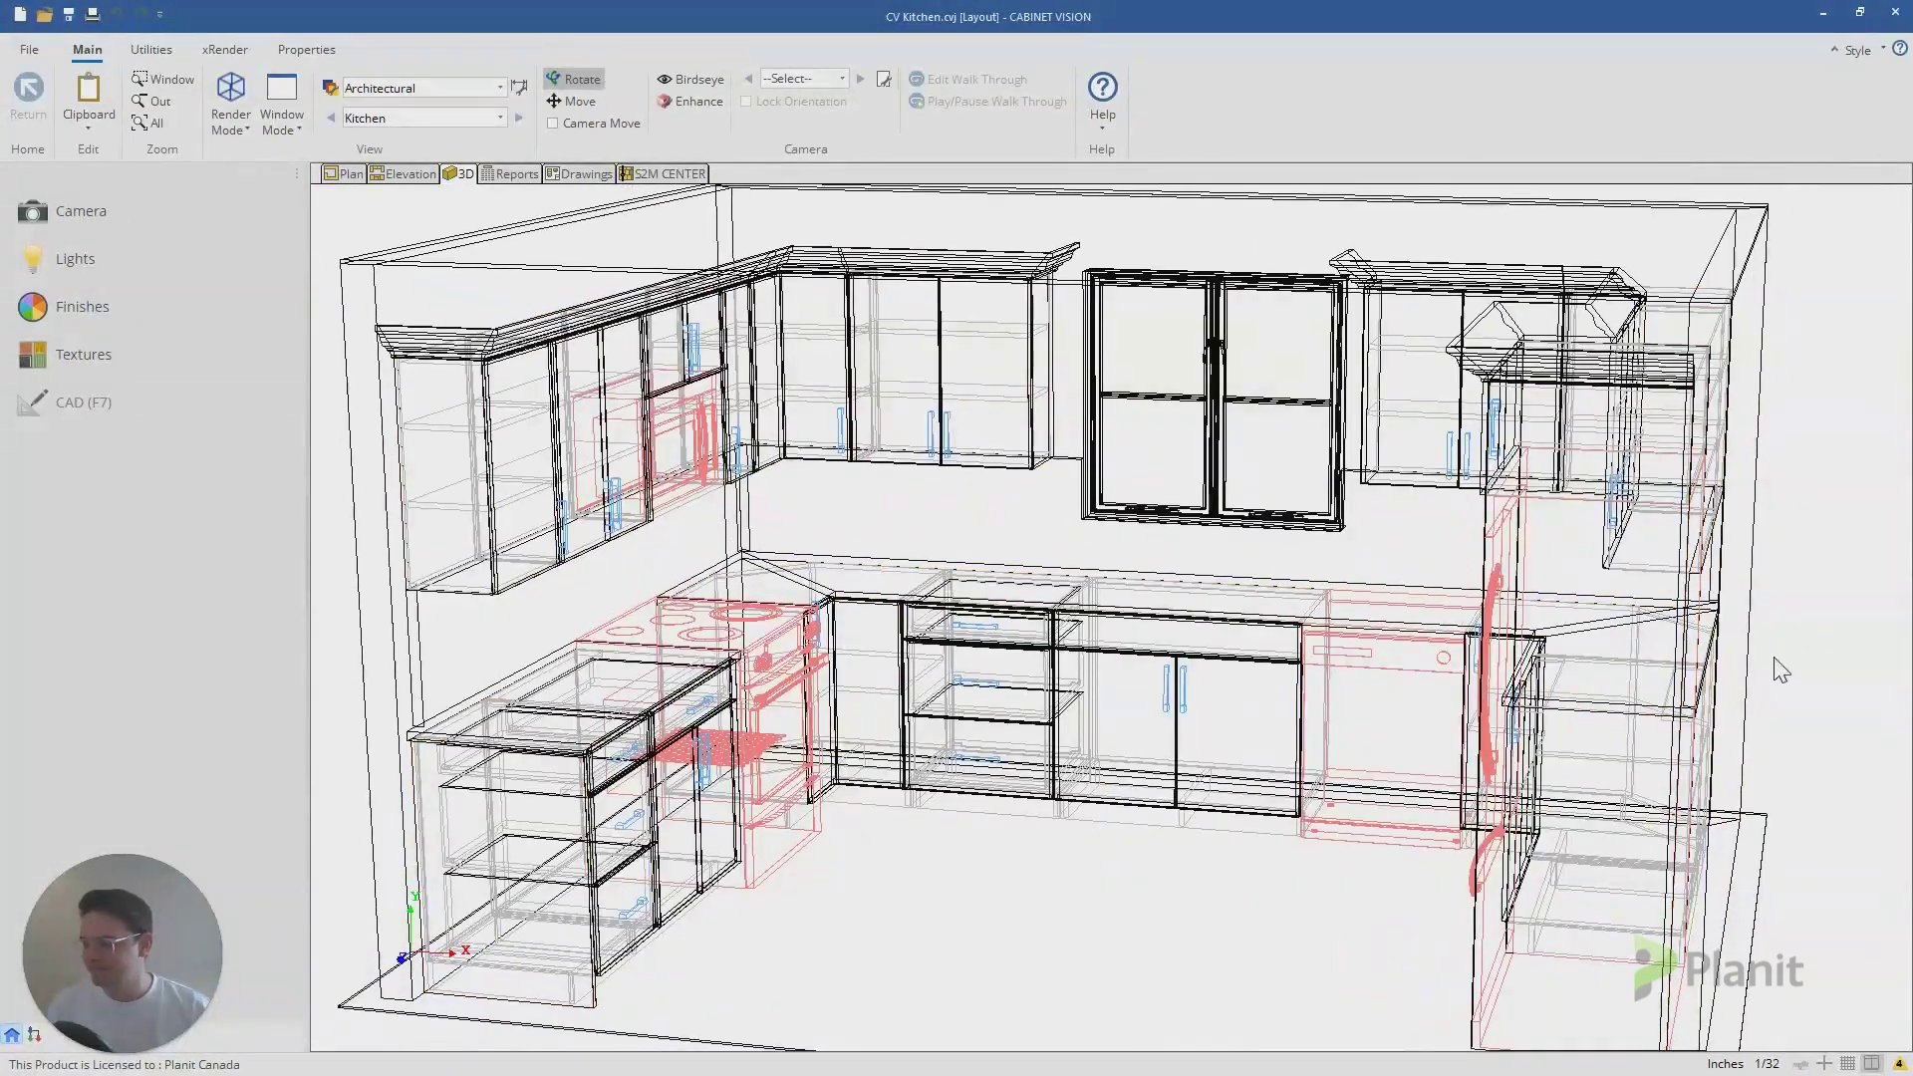